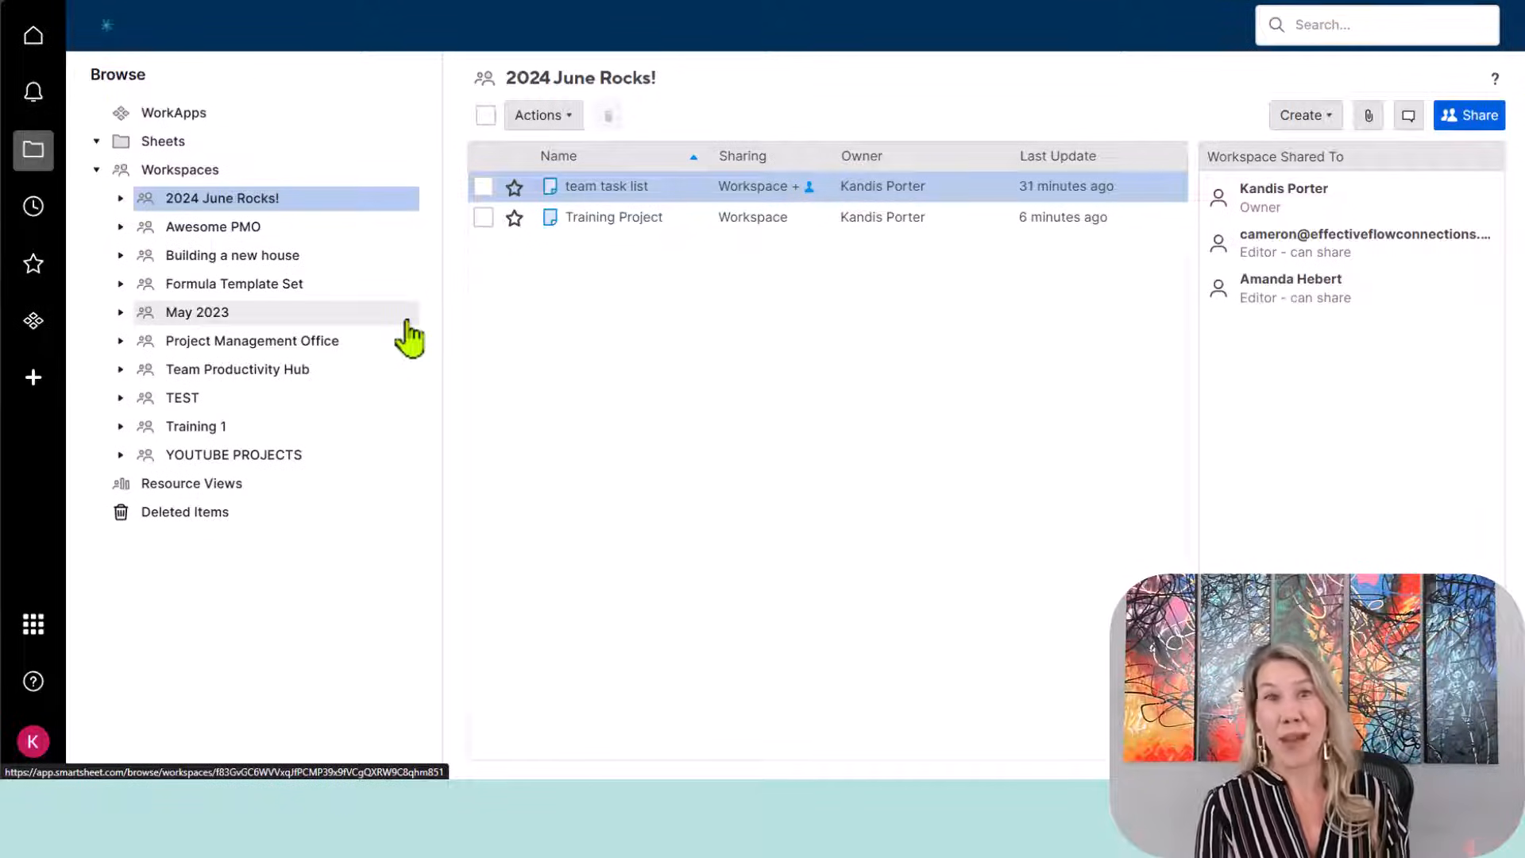
# Step: View the home page's suggested items and check the notifications
pyautogui.click(36, 40)
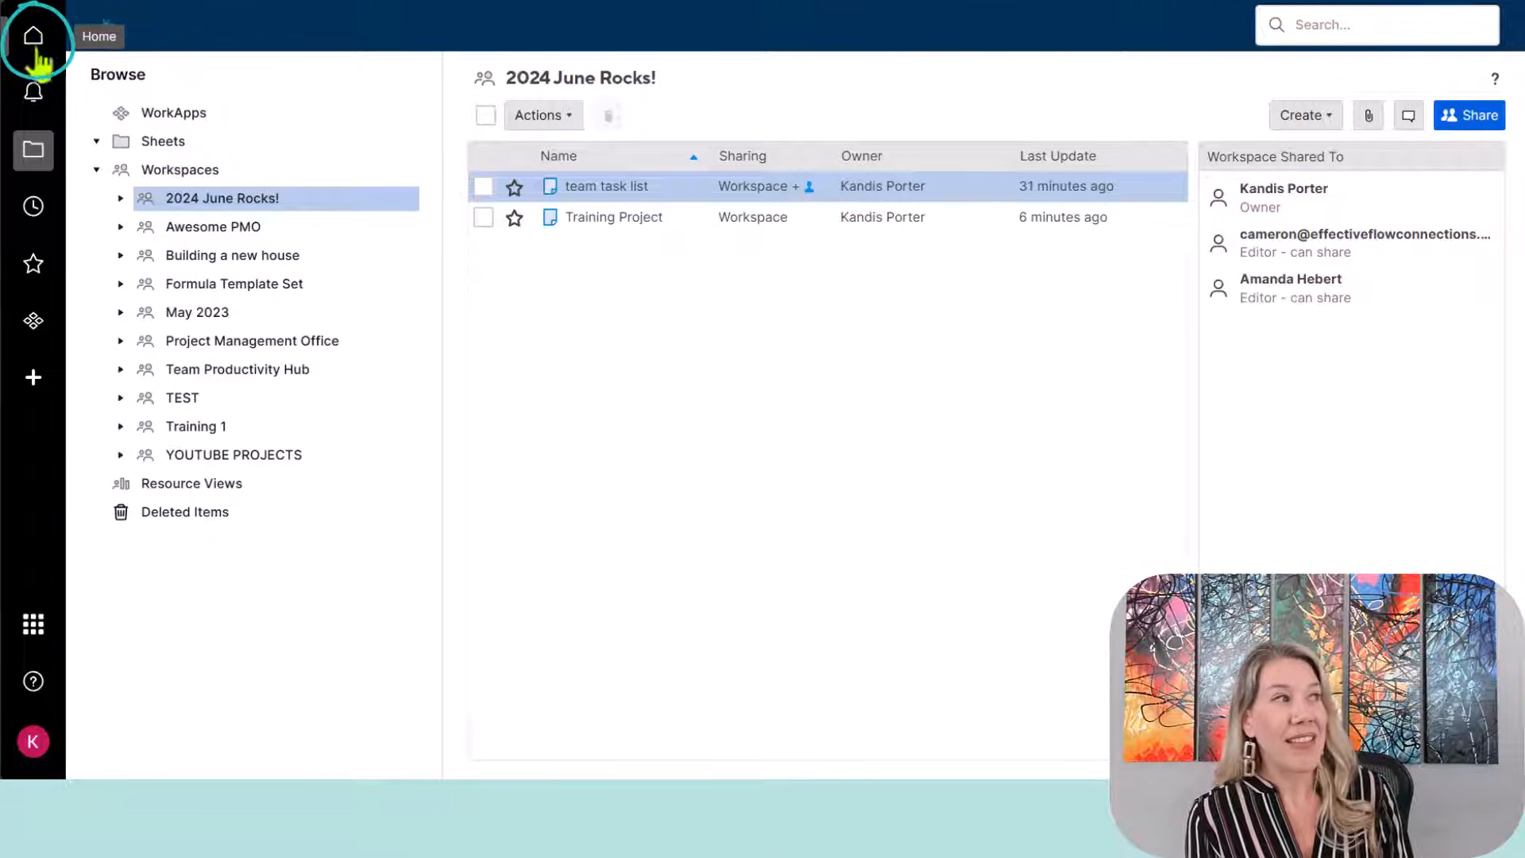
pyautogui.click(35, 46)
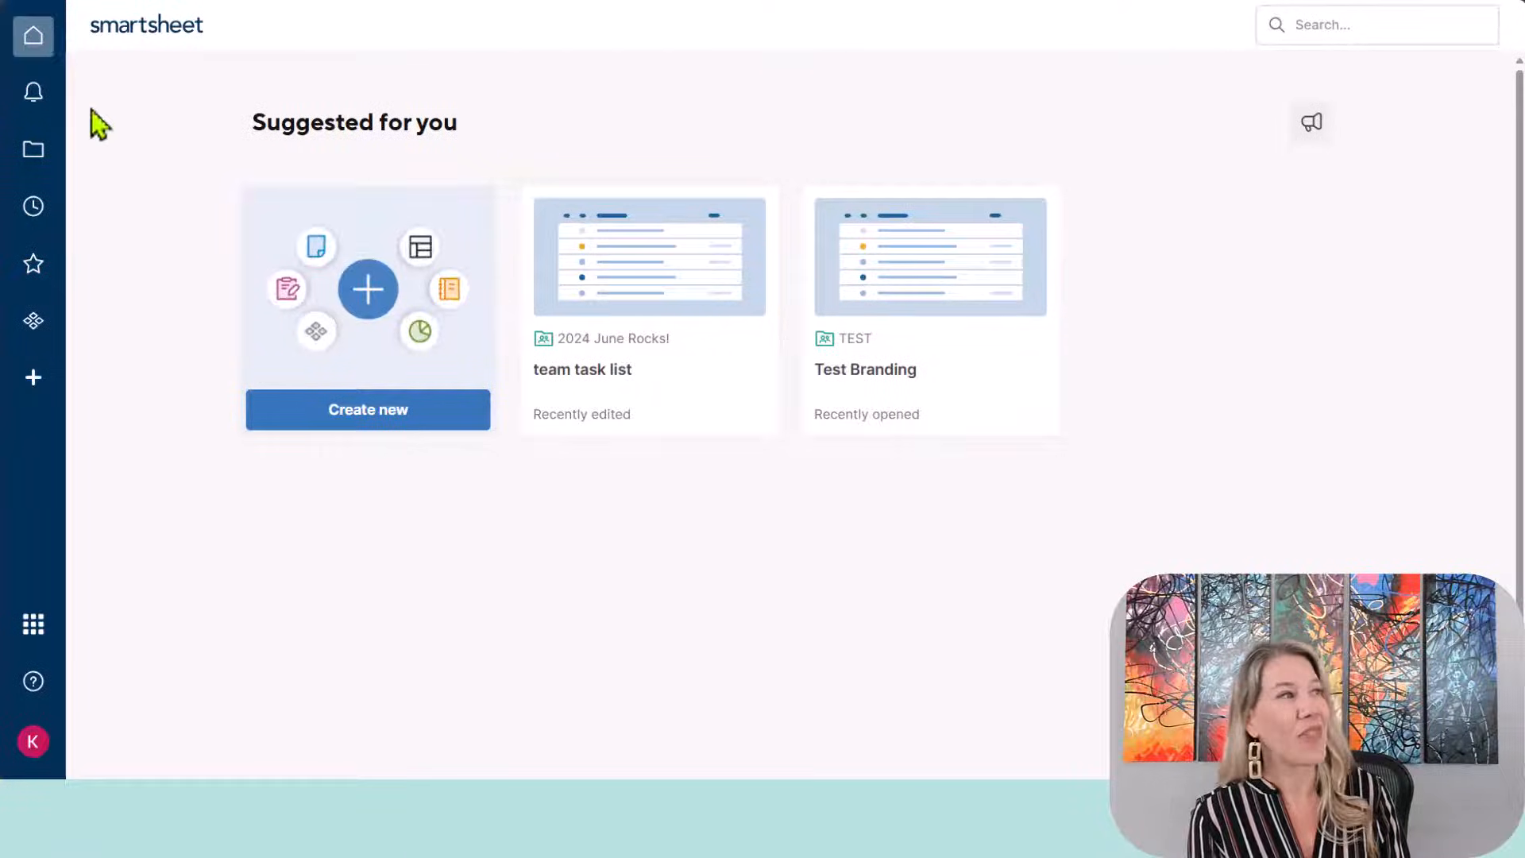
pyautogui.click(45, 99)
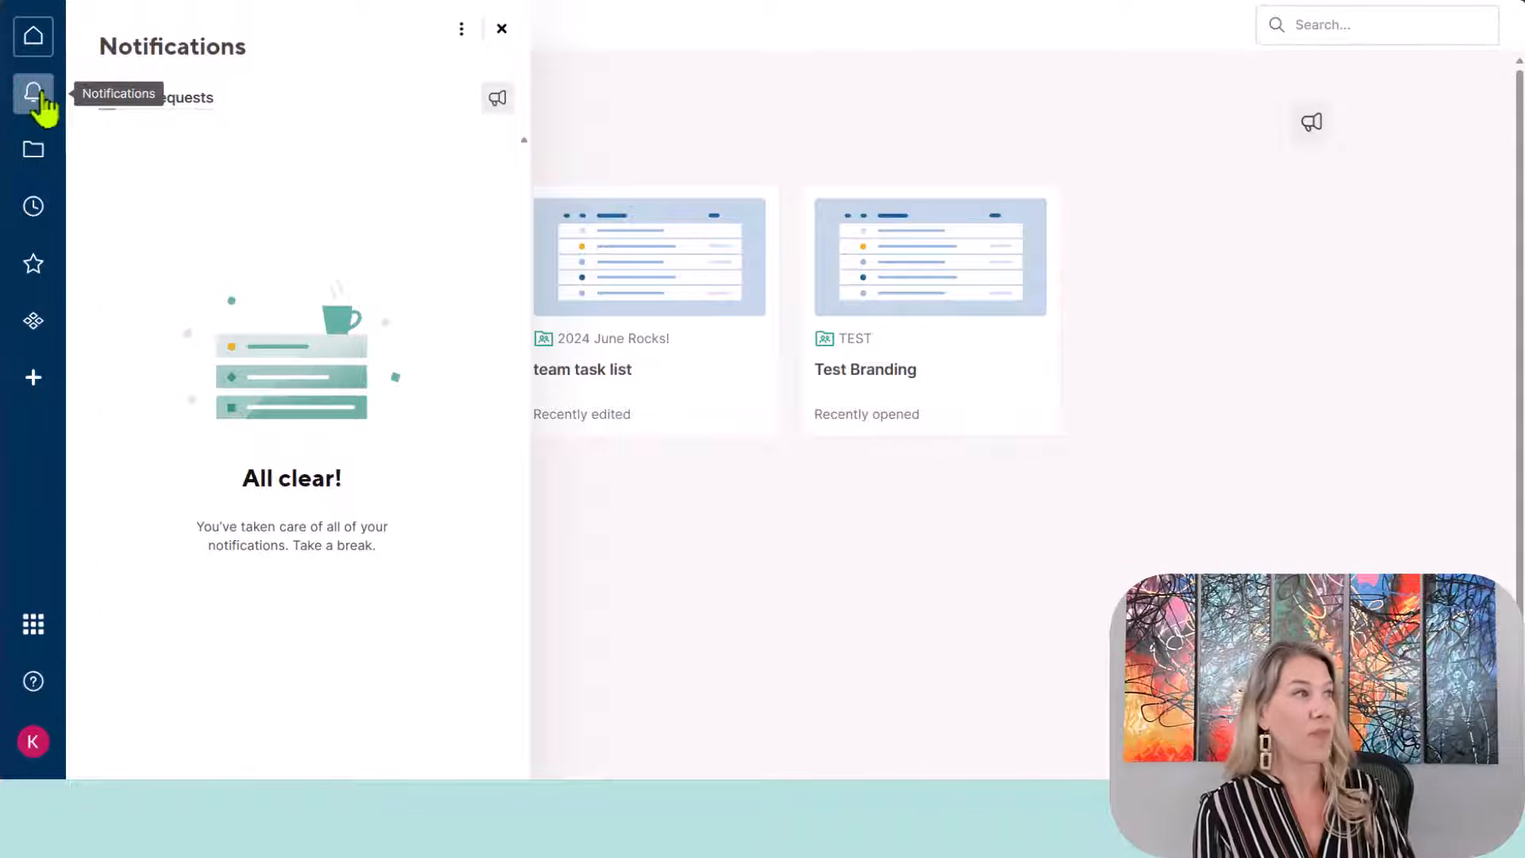
# Step: Browse the workspaces and view the list of recently opened items
pyautogui.click(36, 158)
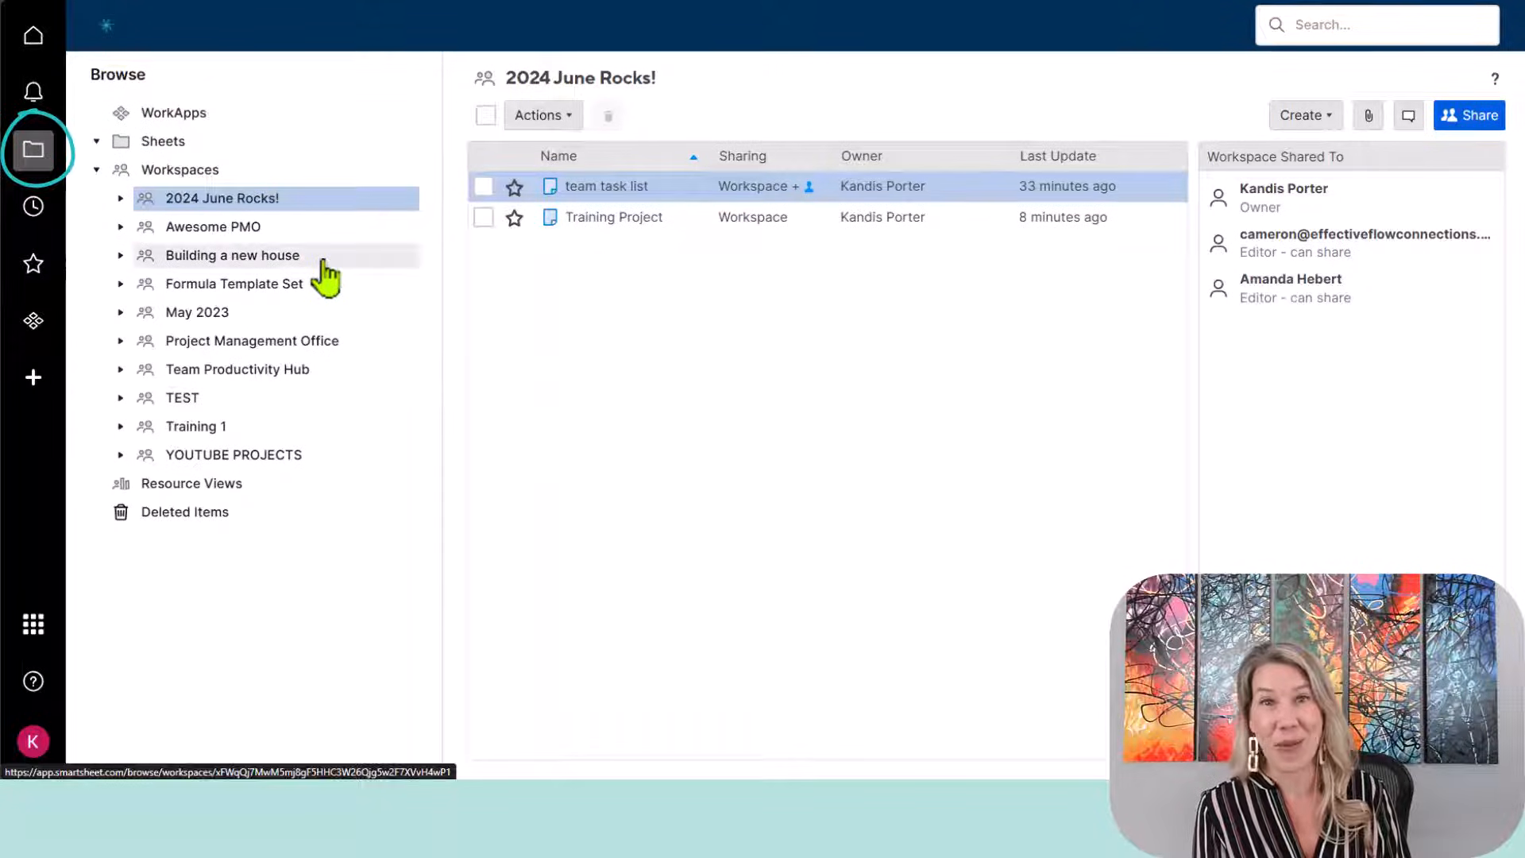
pyautogui.click(33, 208)
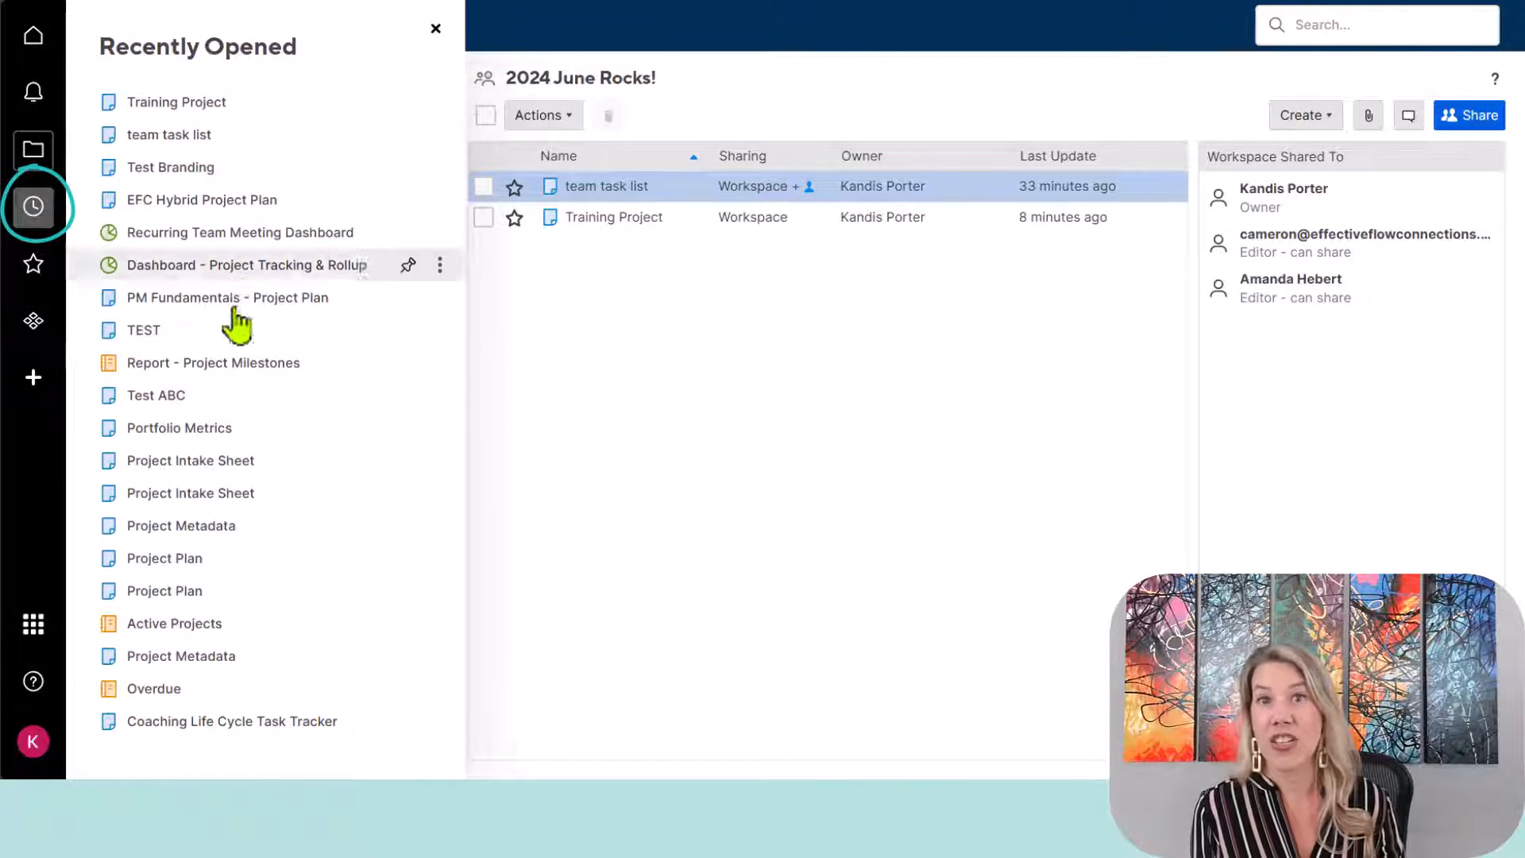
pyautogui.click(795, 459)
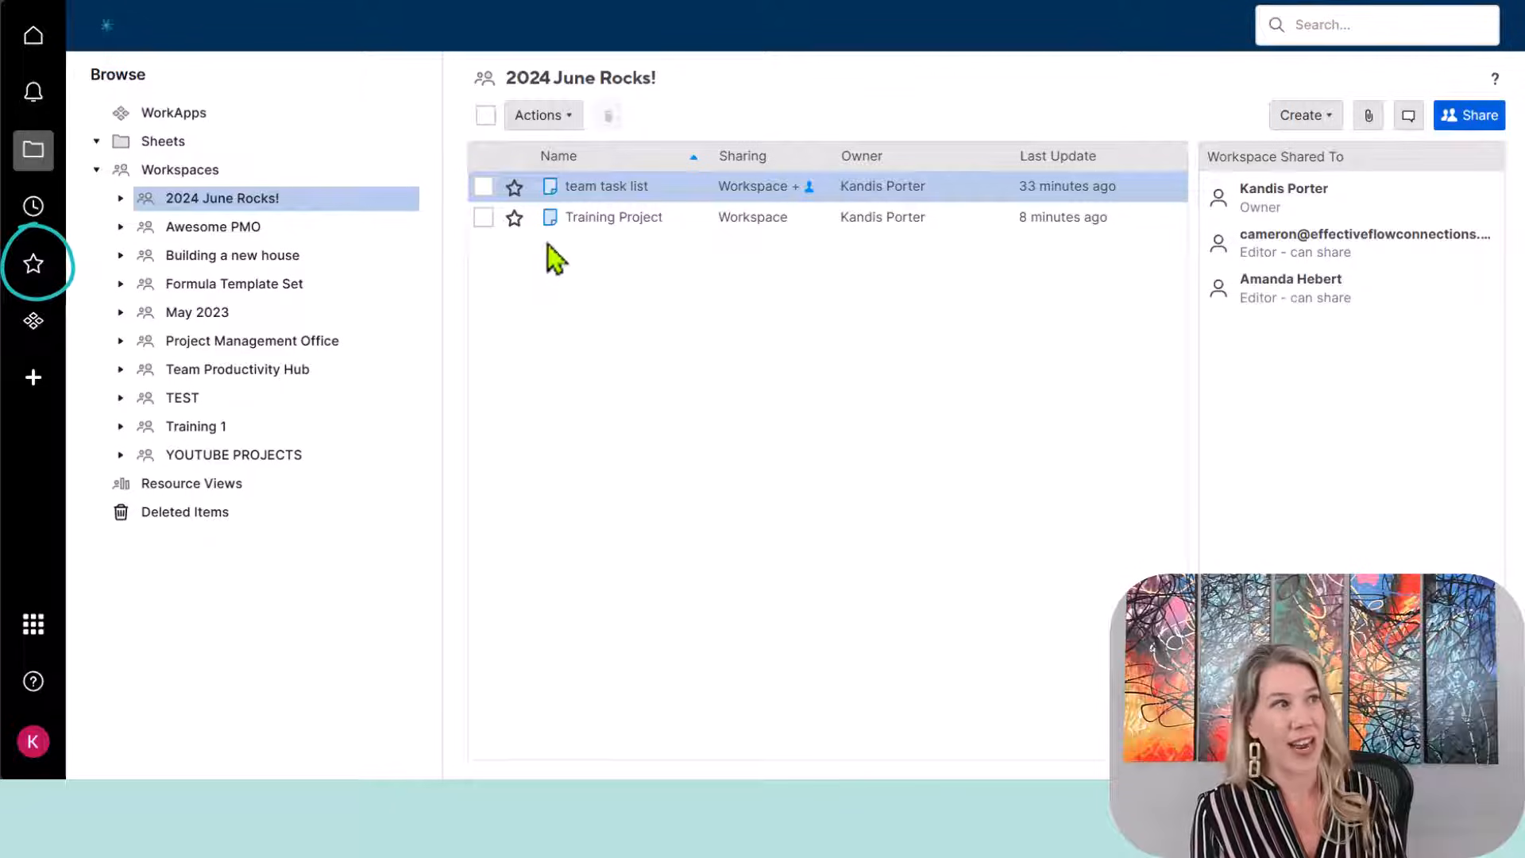
# Step: Mark the "team task list" sheet in the 2024 June Rocks! workspace as a favorite and view the favorites list
pyautogui.click(514, 189)
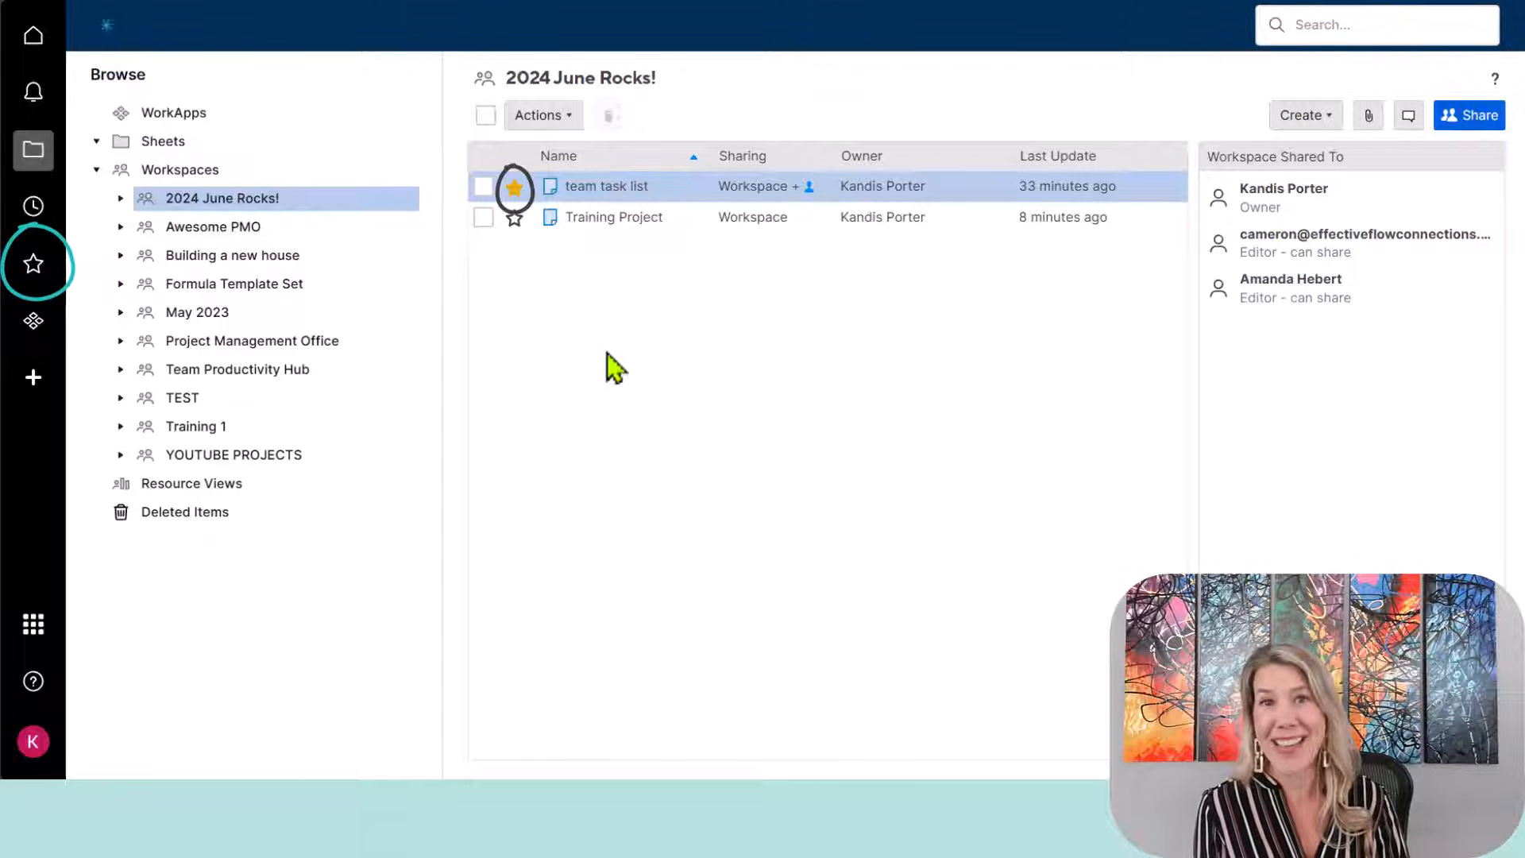
pyautogui.click(35, 267)
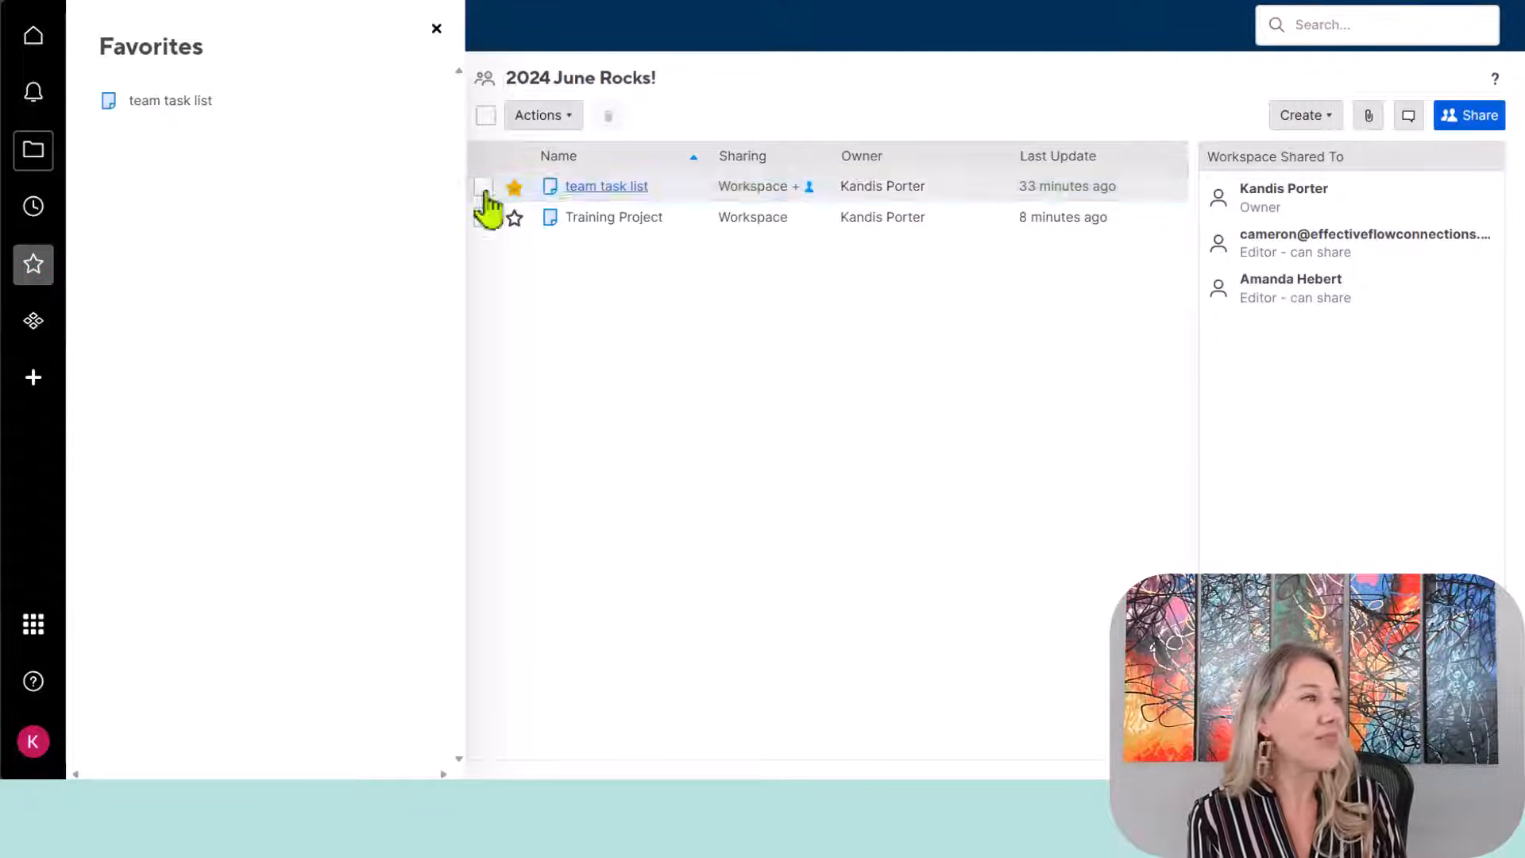
# Step: Open the solution templates for creating new items and search them for "marketing"
pyautogui.click(32, 383)
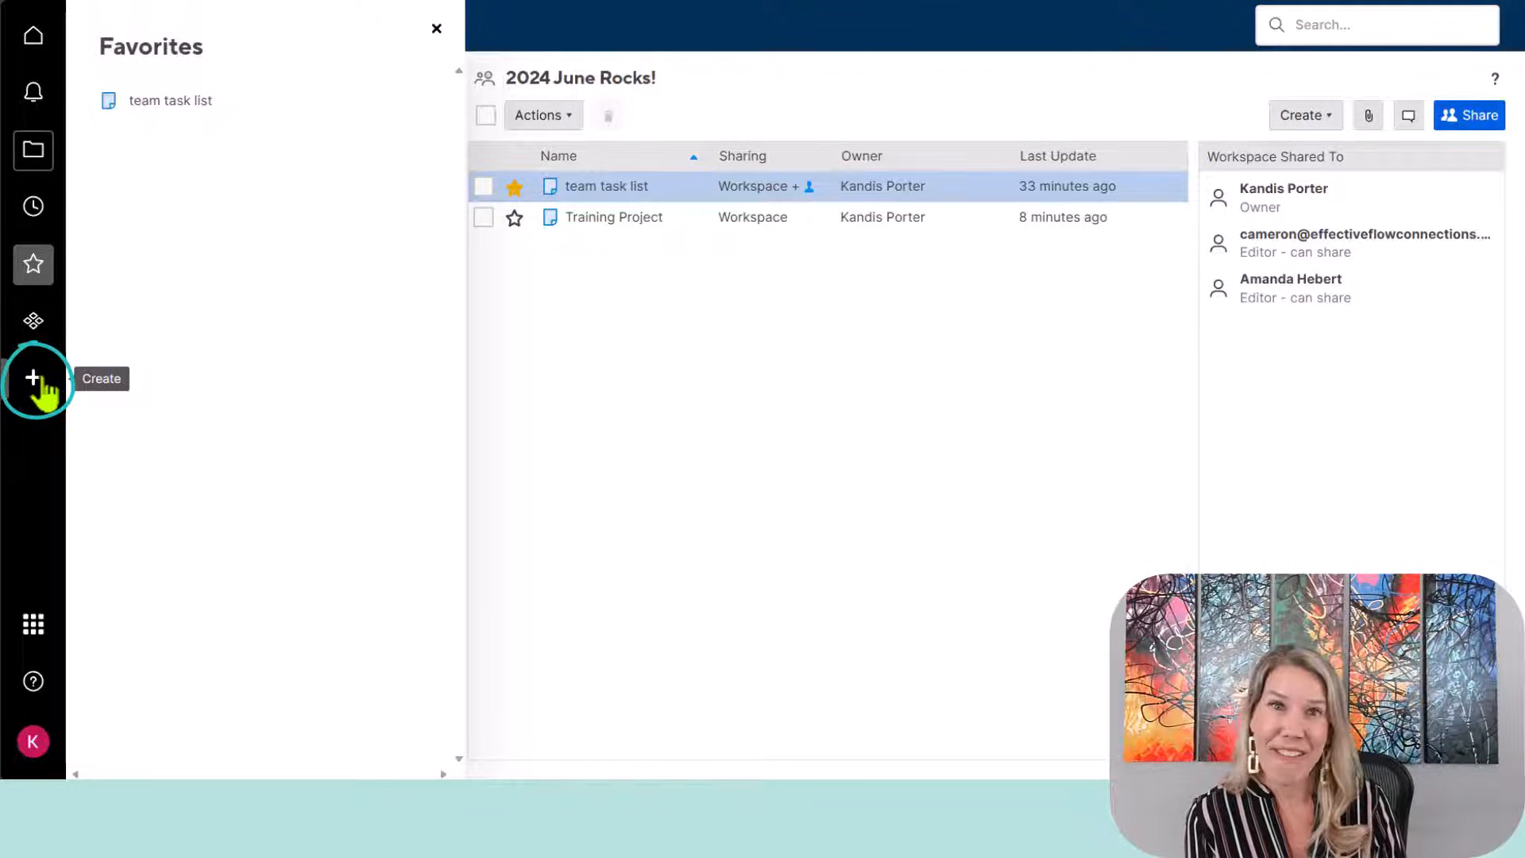
pyautogui.click(33, 380)
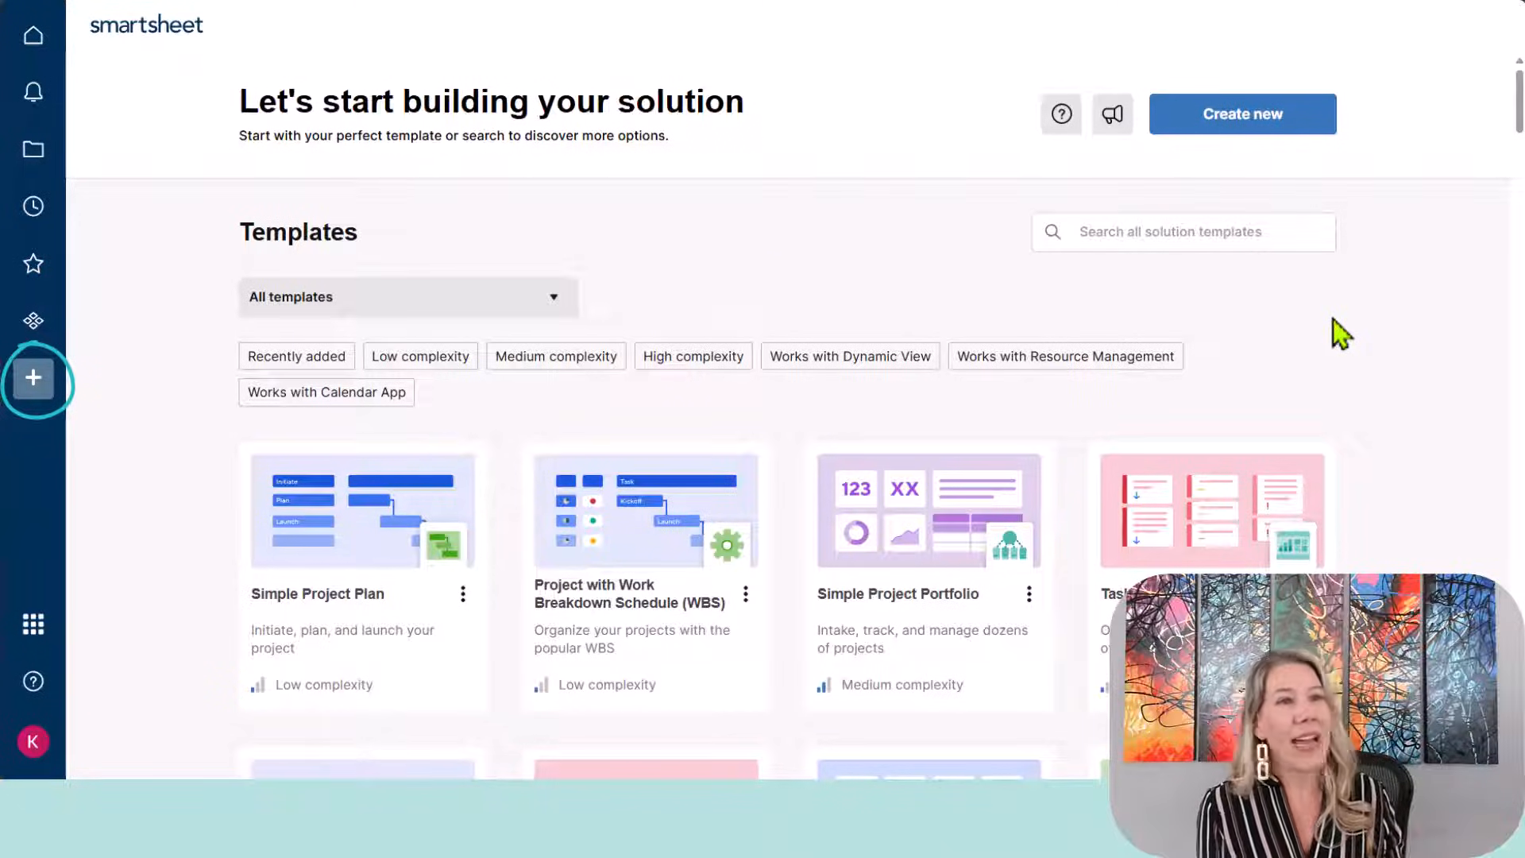
pyautogui.click(1097, 231)
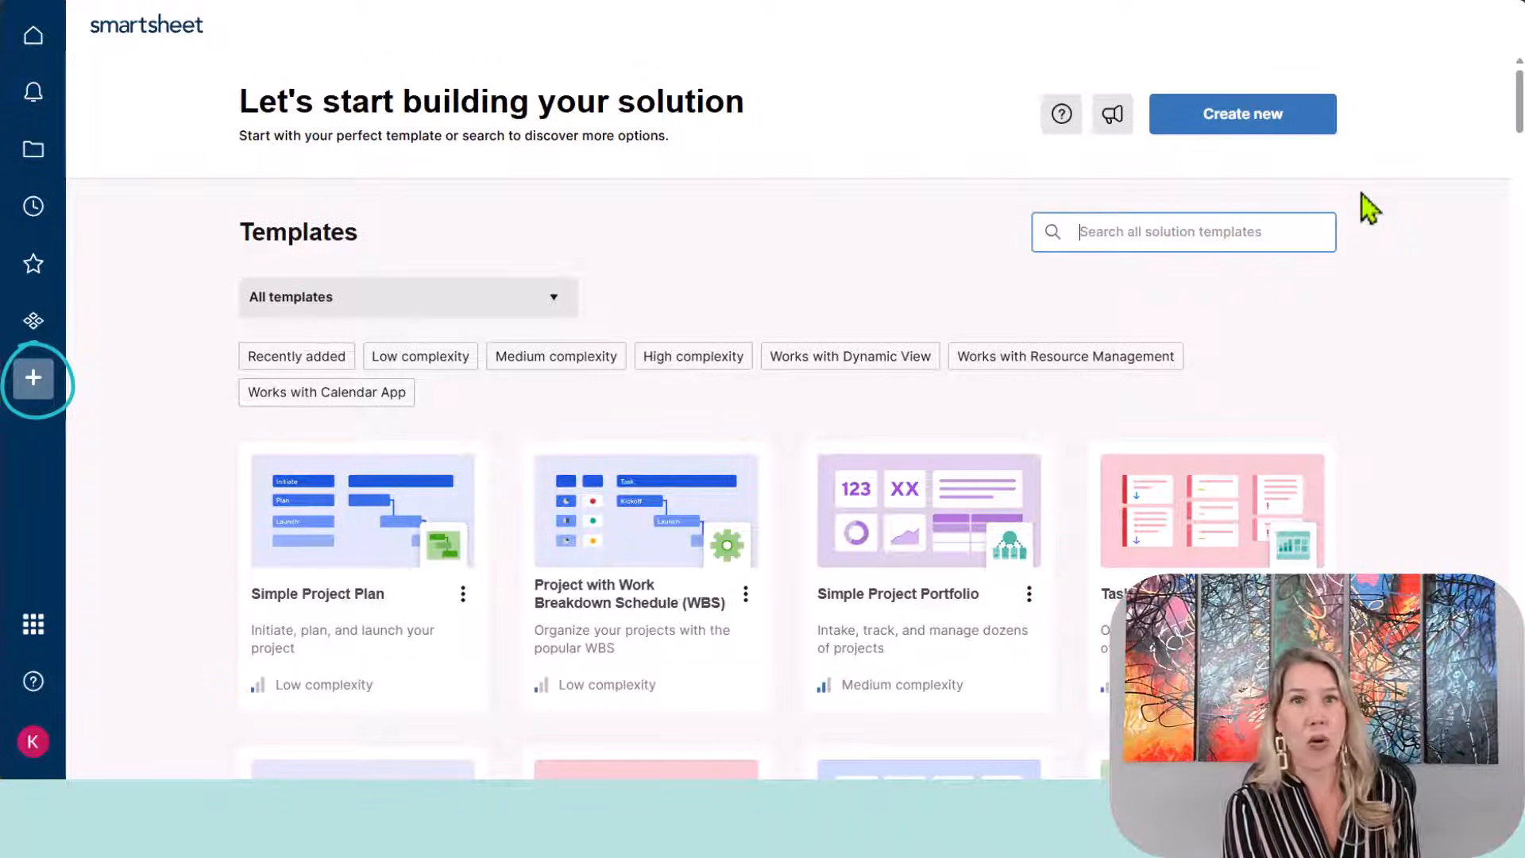
pyautogui.write('marketing')
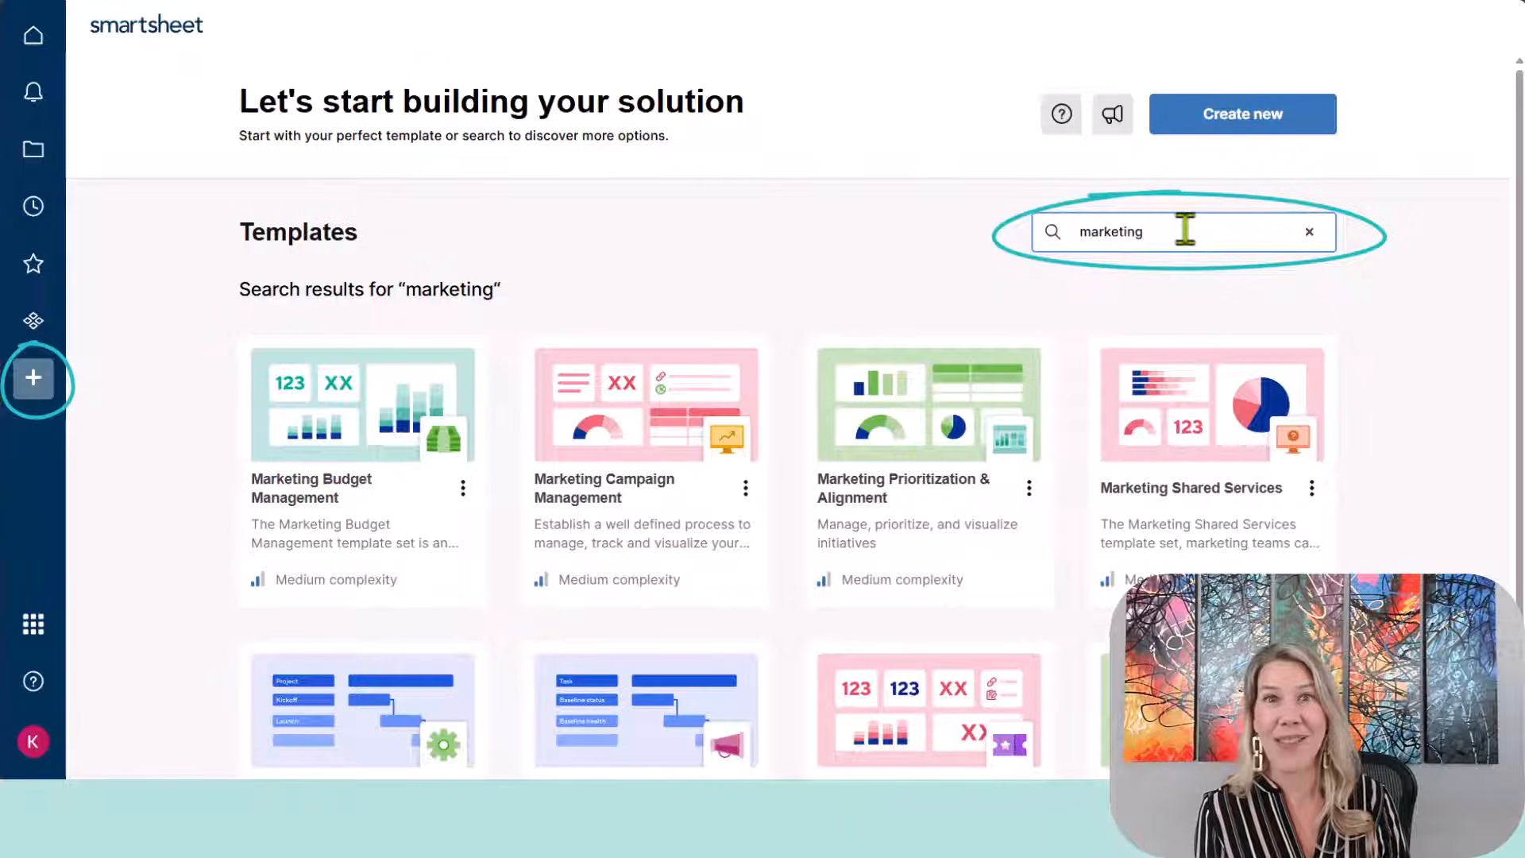
# Step: View the available apps in the launcher and the help options
pyautogui.click(36, 631)
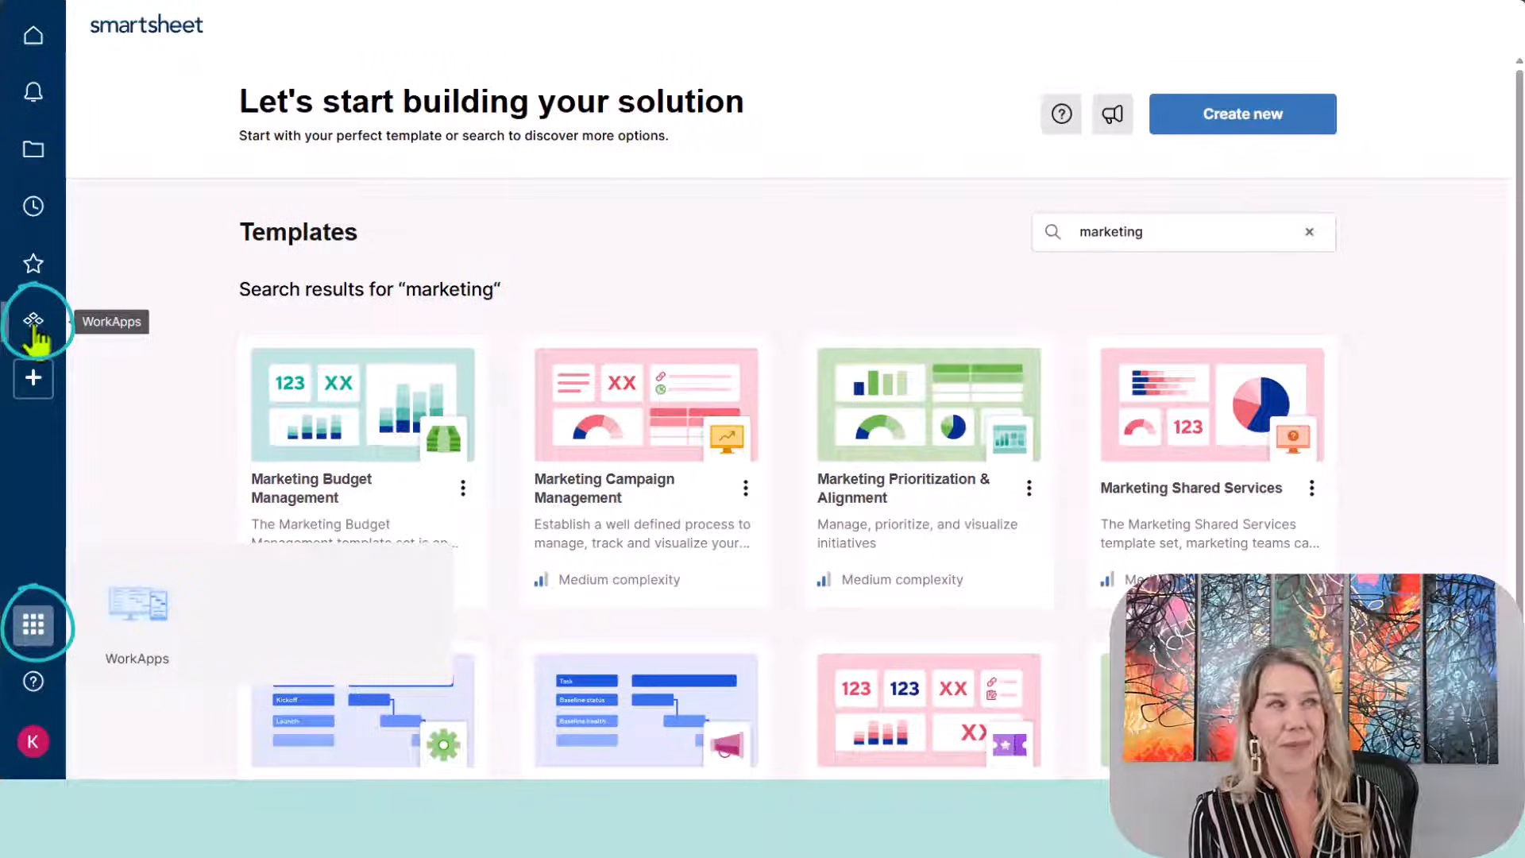
pyautogui.click(34, 682)
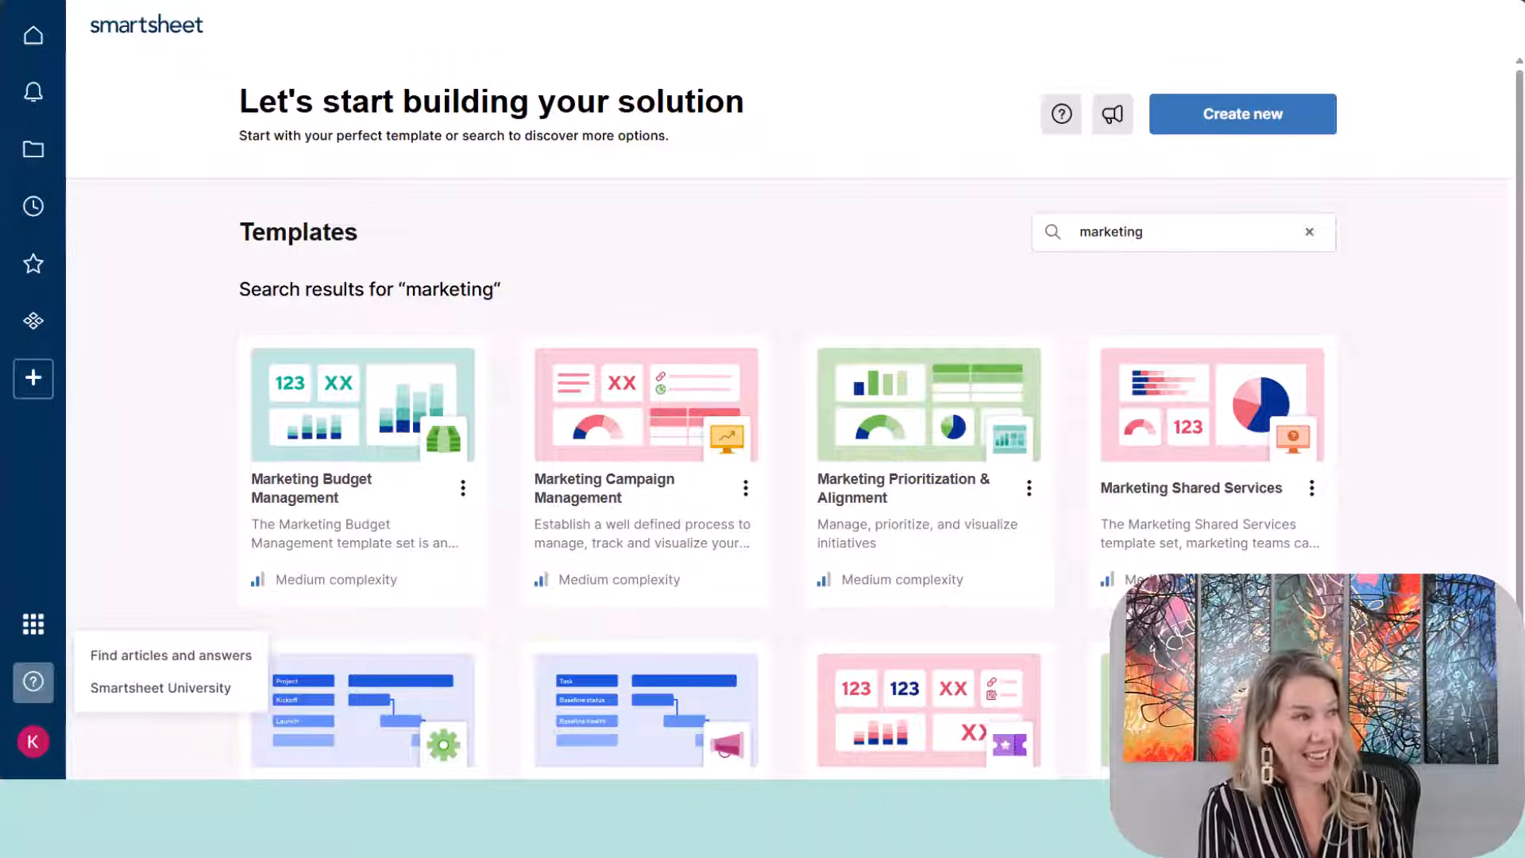
# Step: Open the account's personal settings and review the profile and general settings
pyautogui.click(32, 741)
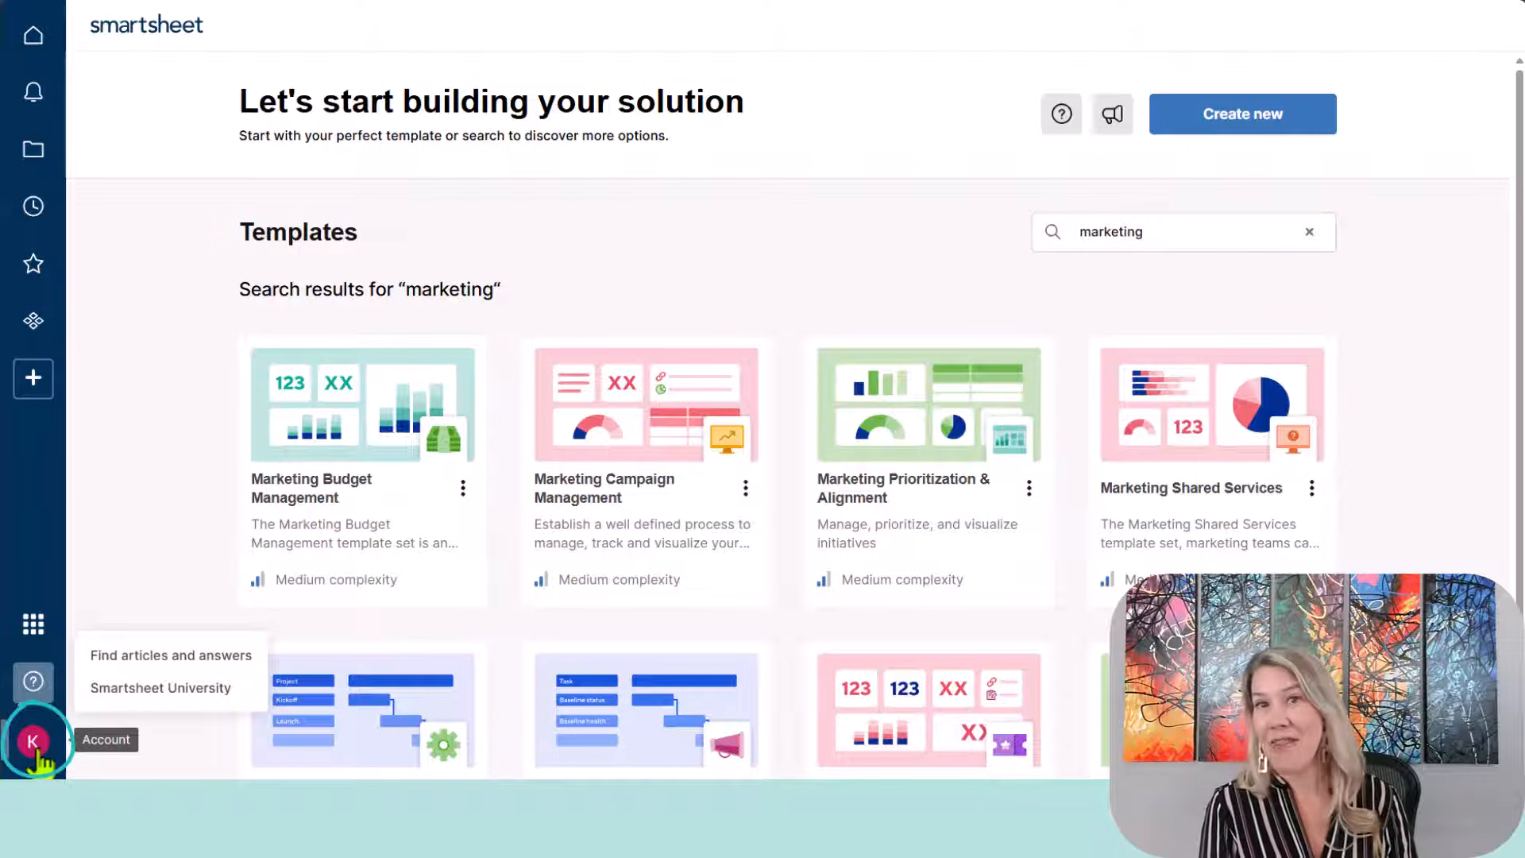
pyautogui.click(32, 743)
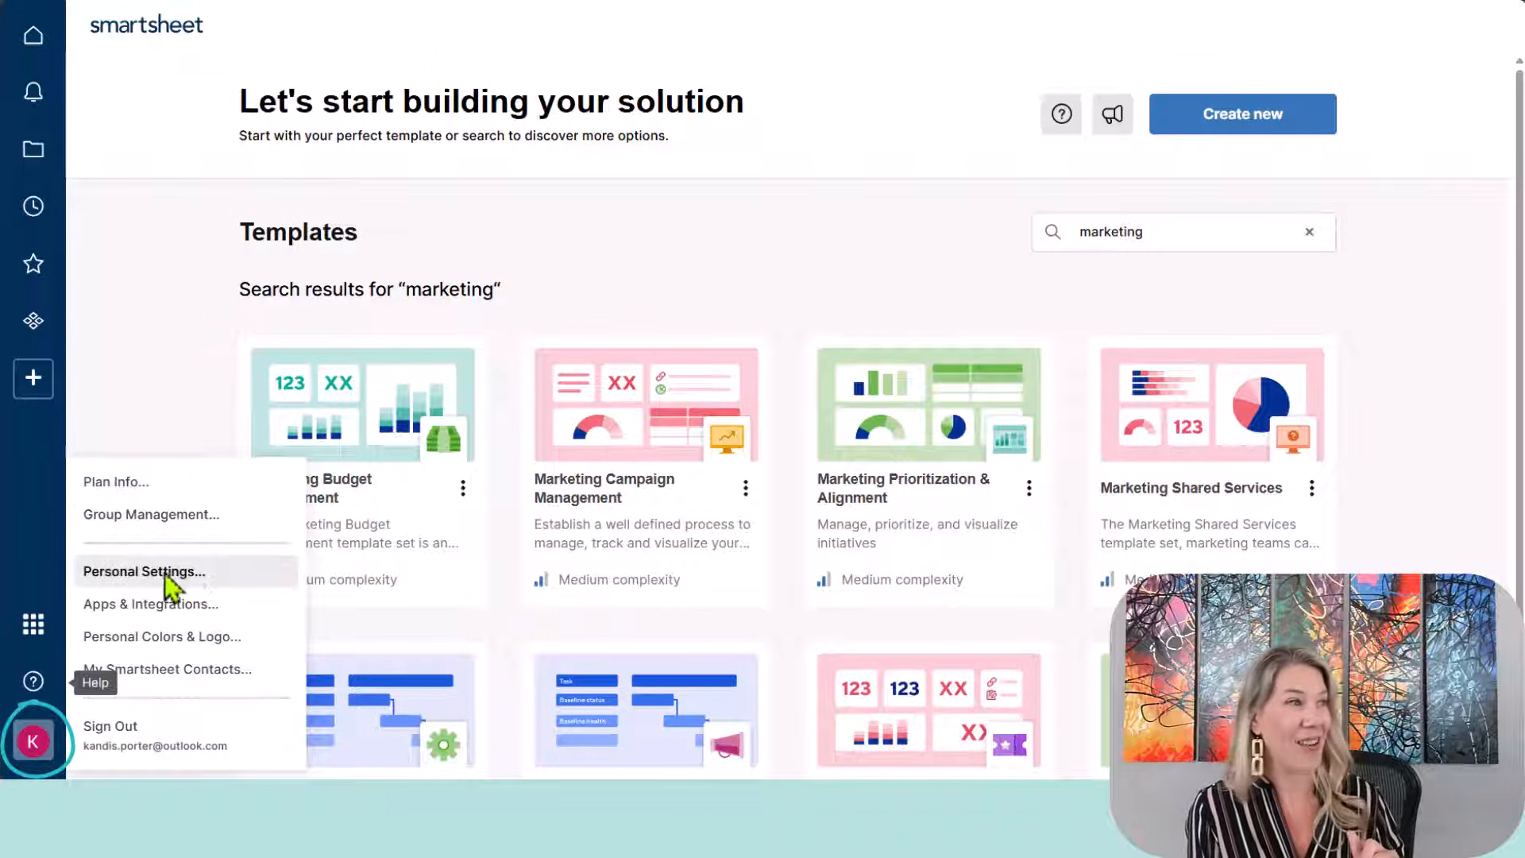
pyautogui.click(214, 575)
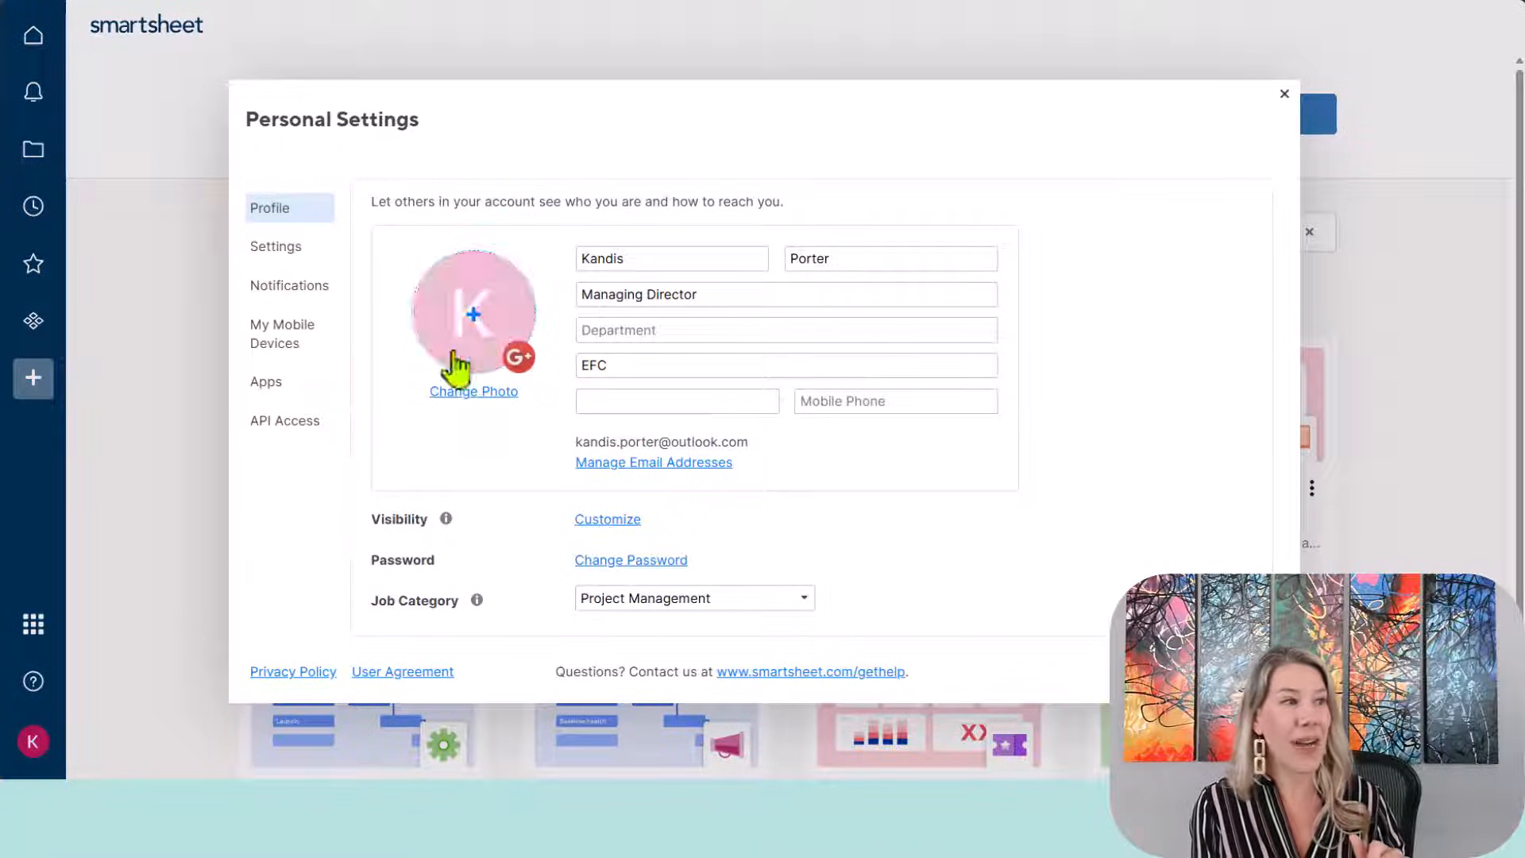
pyautogui.click(262, 254)
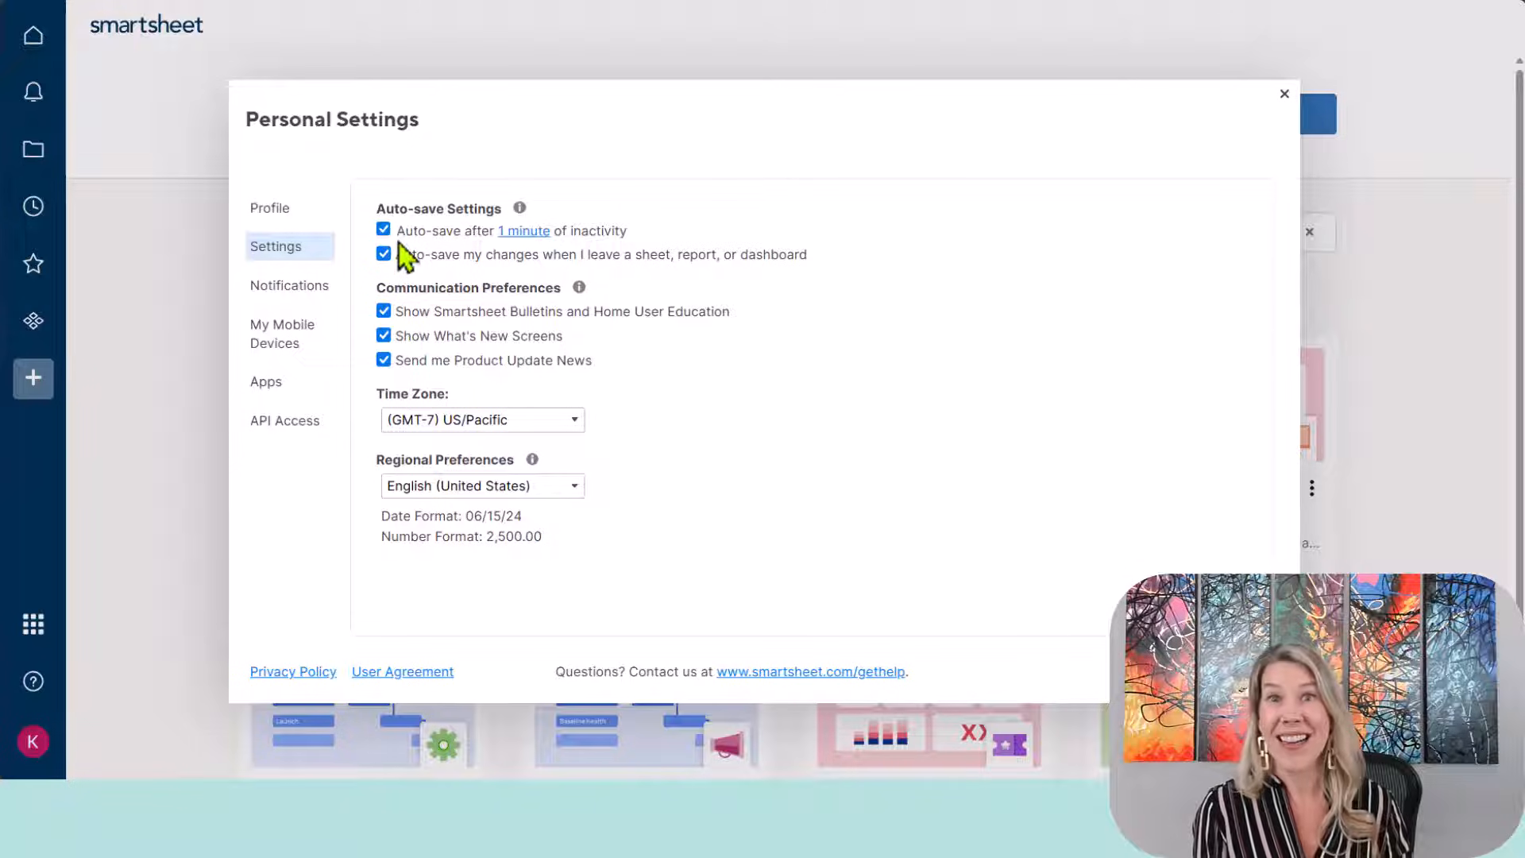
# Step: View the auto-save inactivity intervals without changing them, and check the notification settings
pyautogui.click(517, 237)
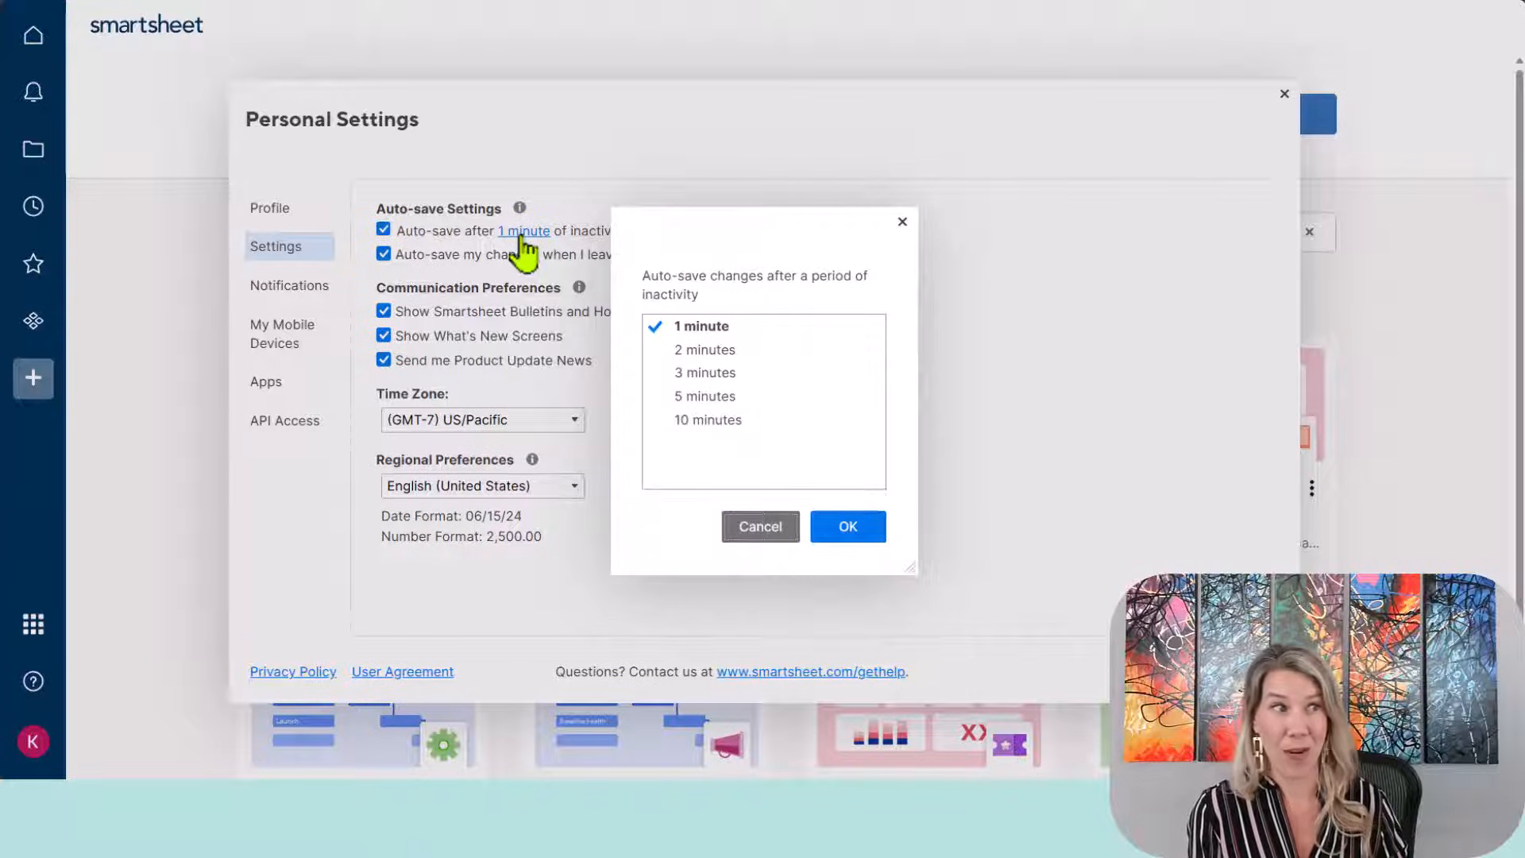
pyautogui.click(902, 223)
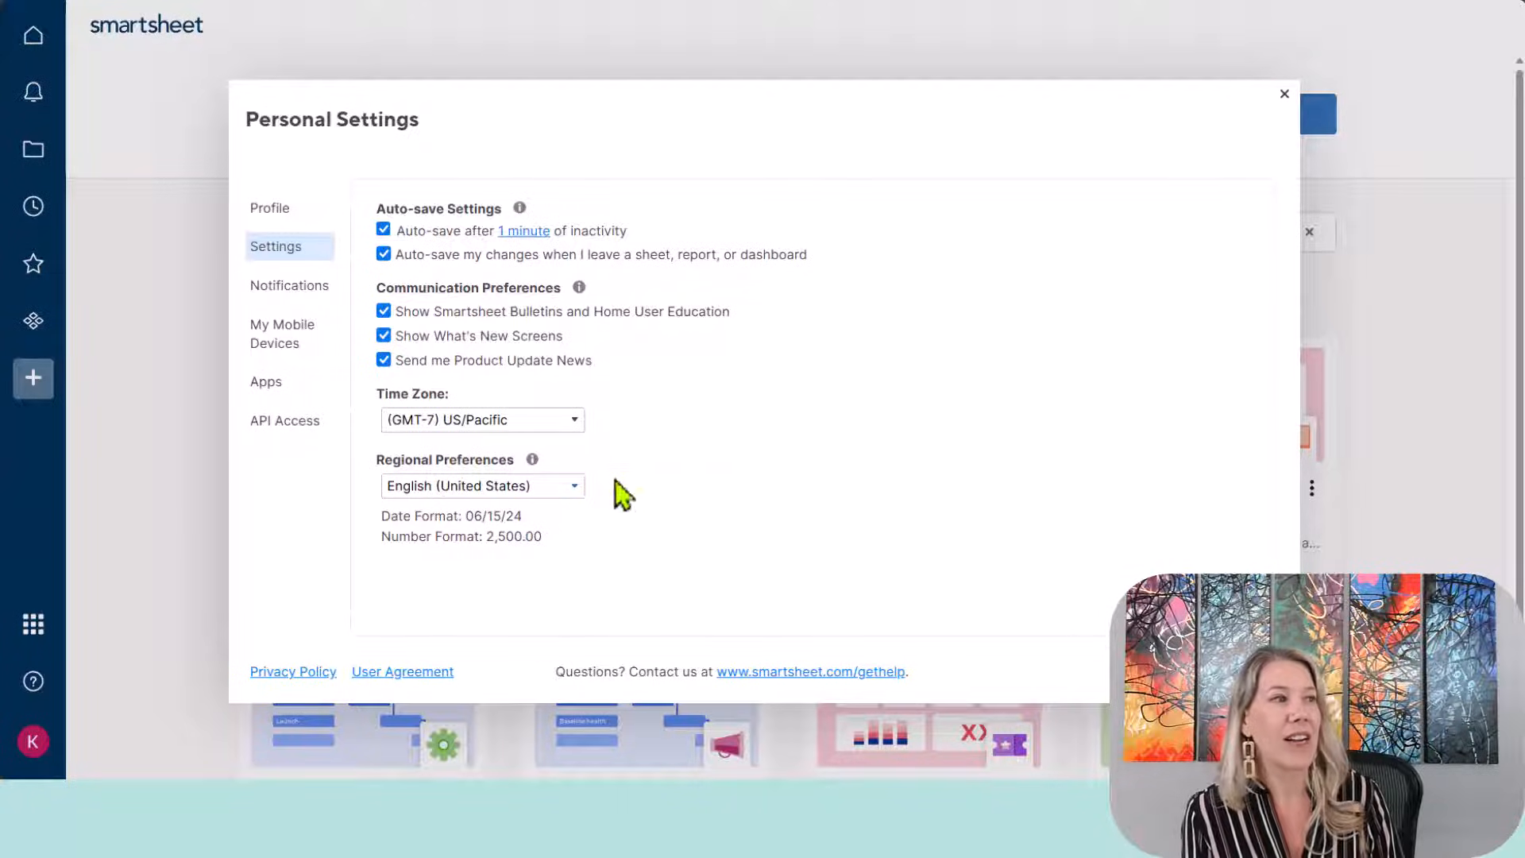
pyautogui.click(304, 295)
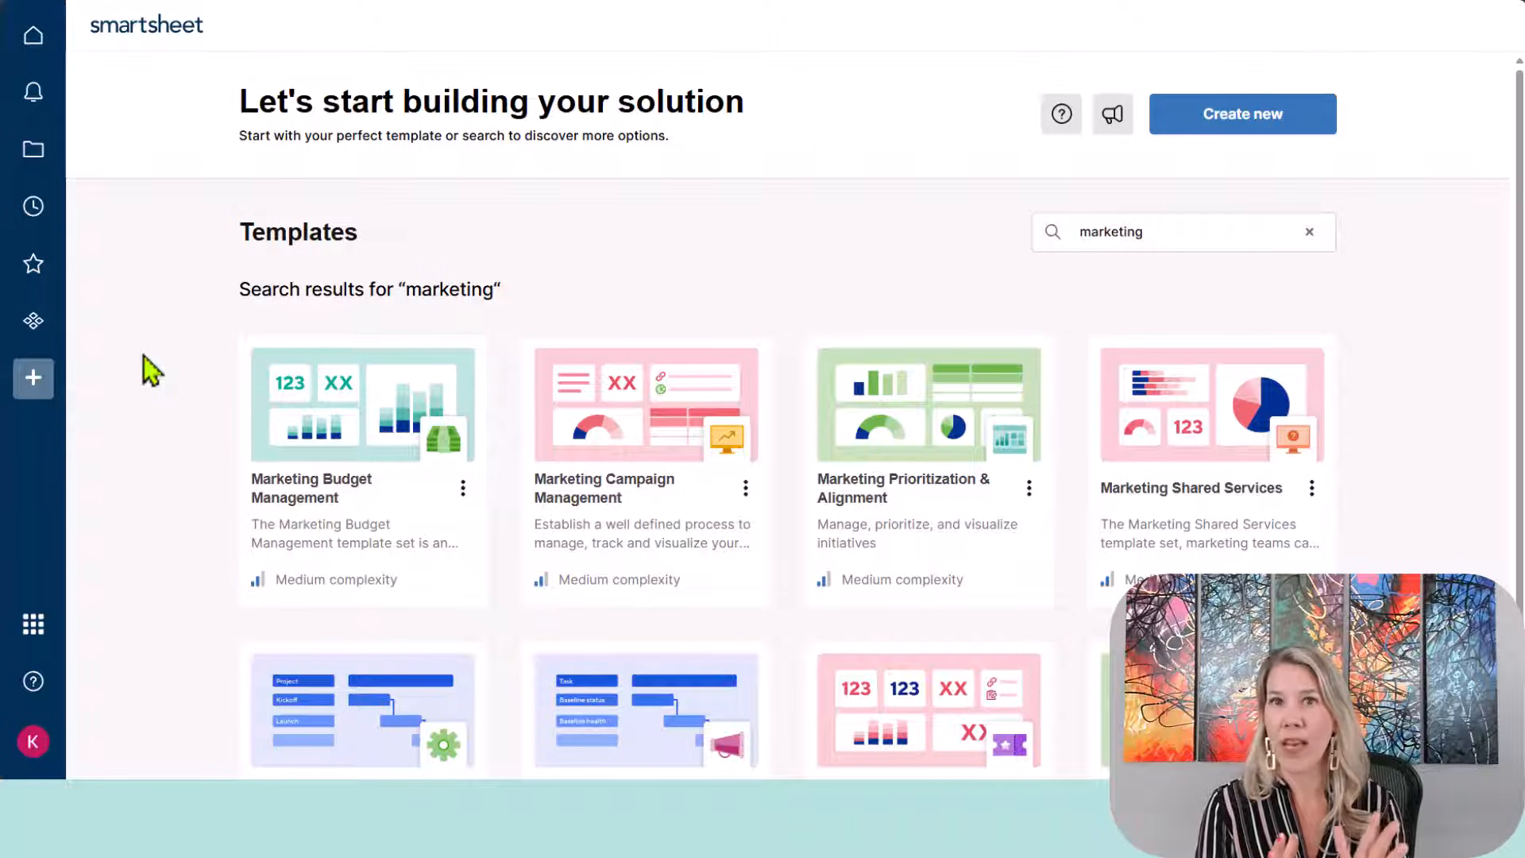
# Step: Review the sharing options of the 2024 June Rocks! workspace, including the permission levels for invited people and groups
pyautogui.click(35, 156)
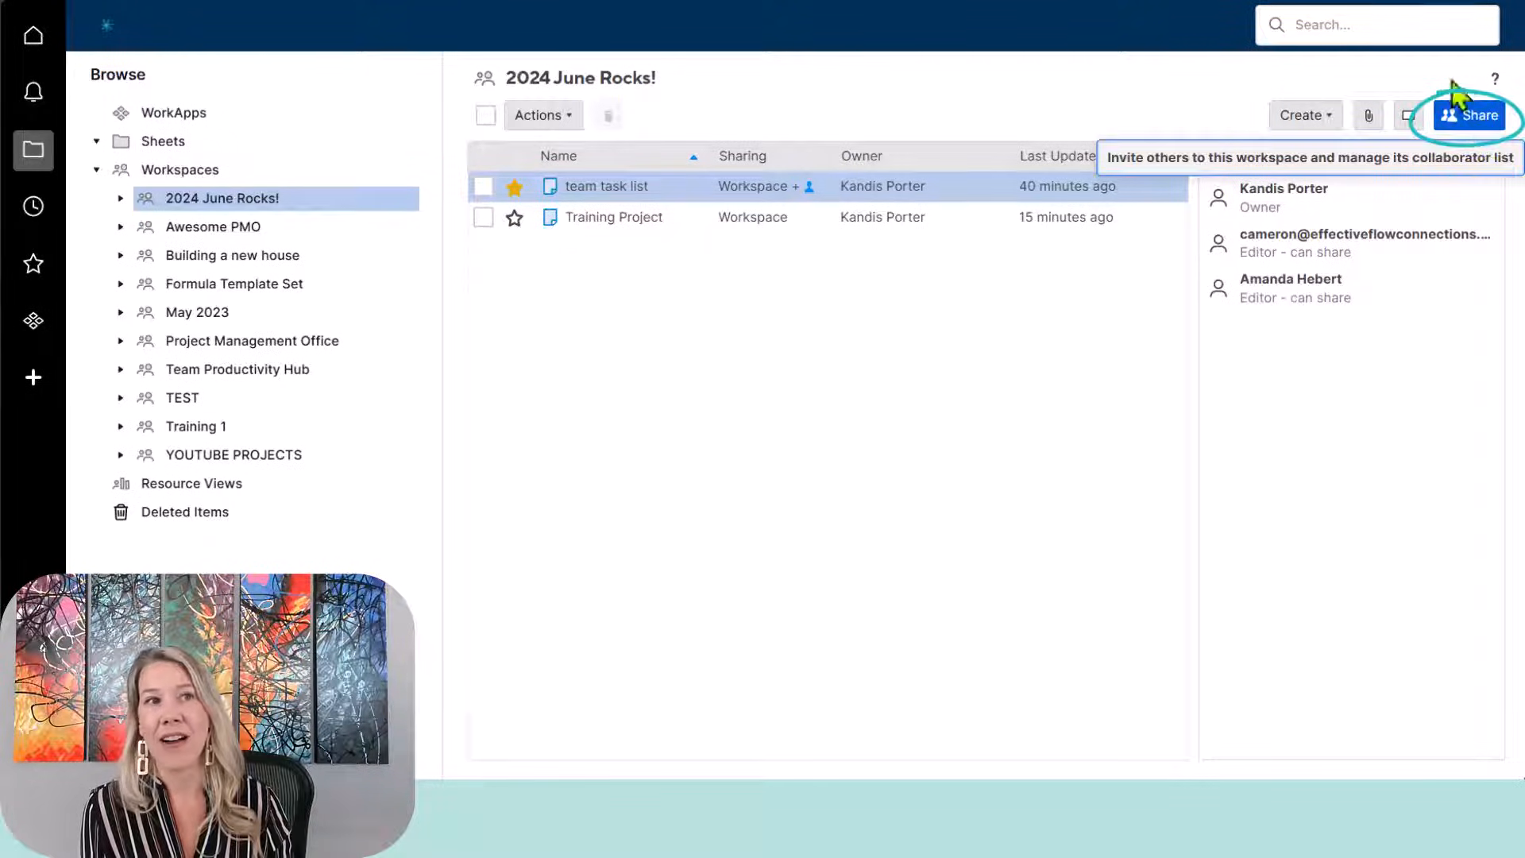
pyautogui.click(1473, 125)
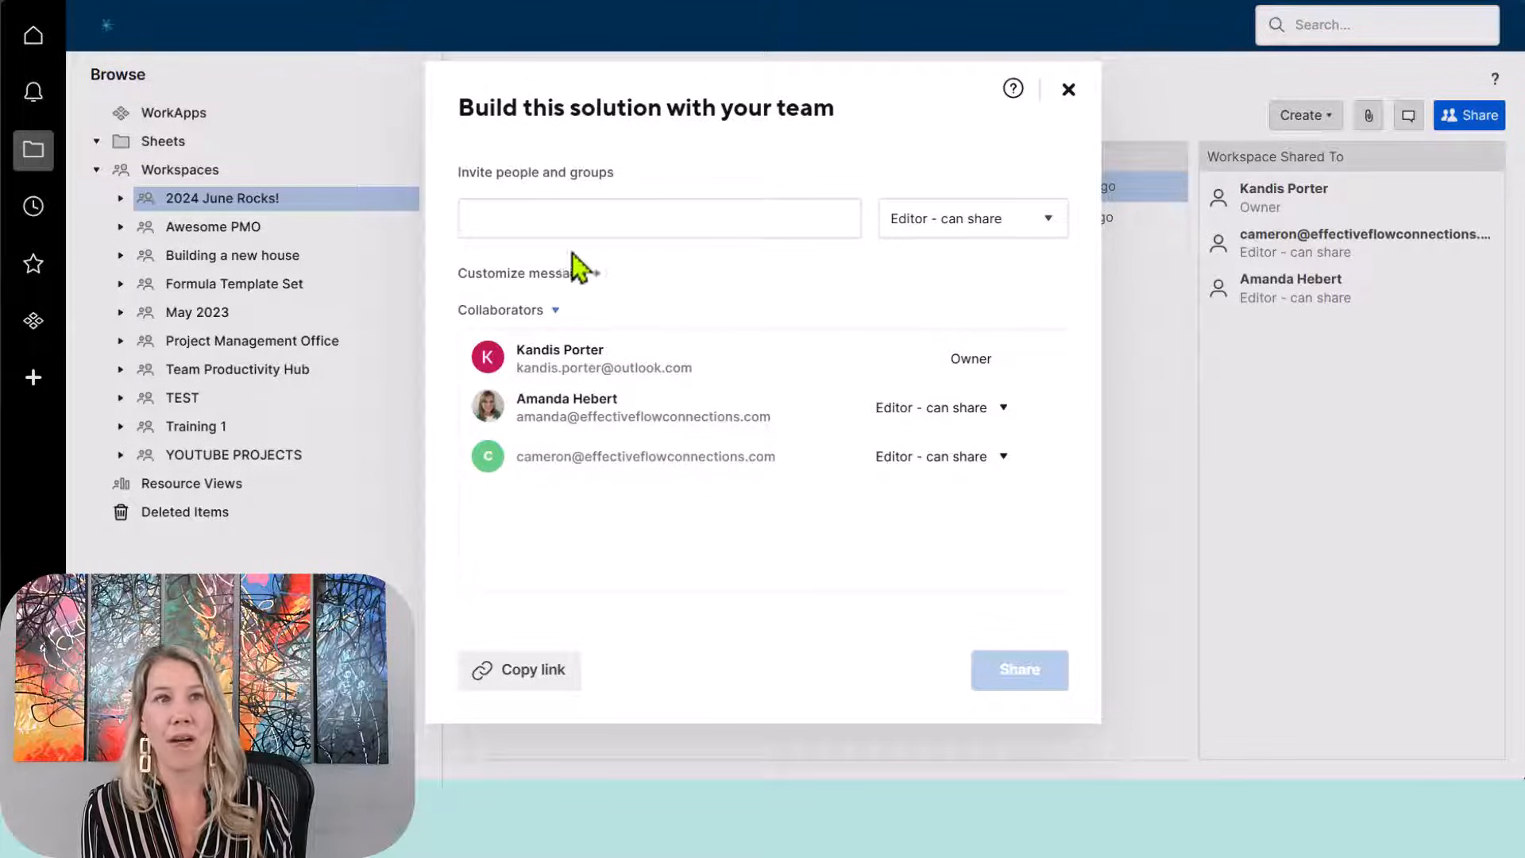
pyautogui.click(584, 214)
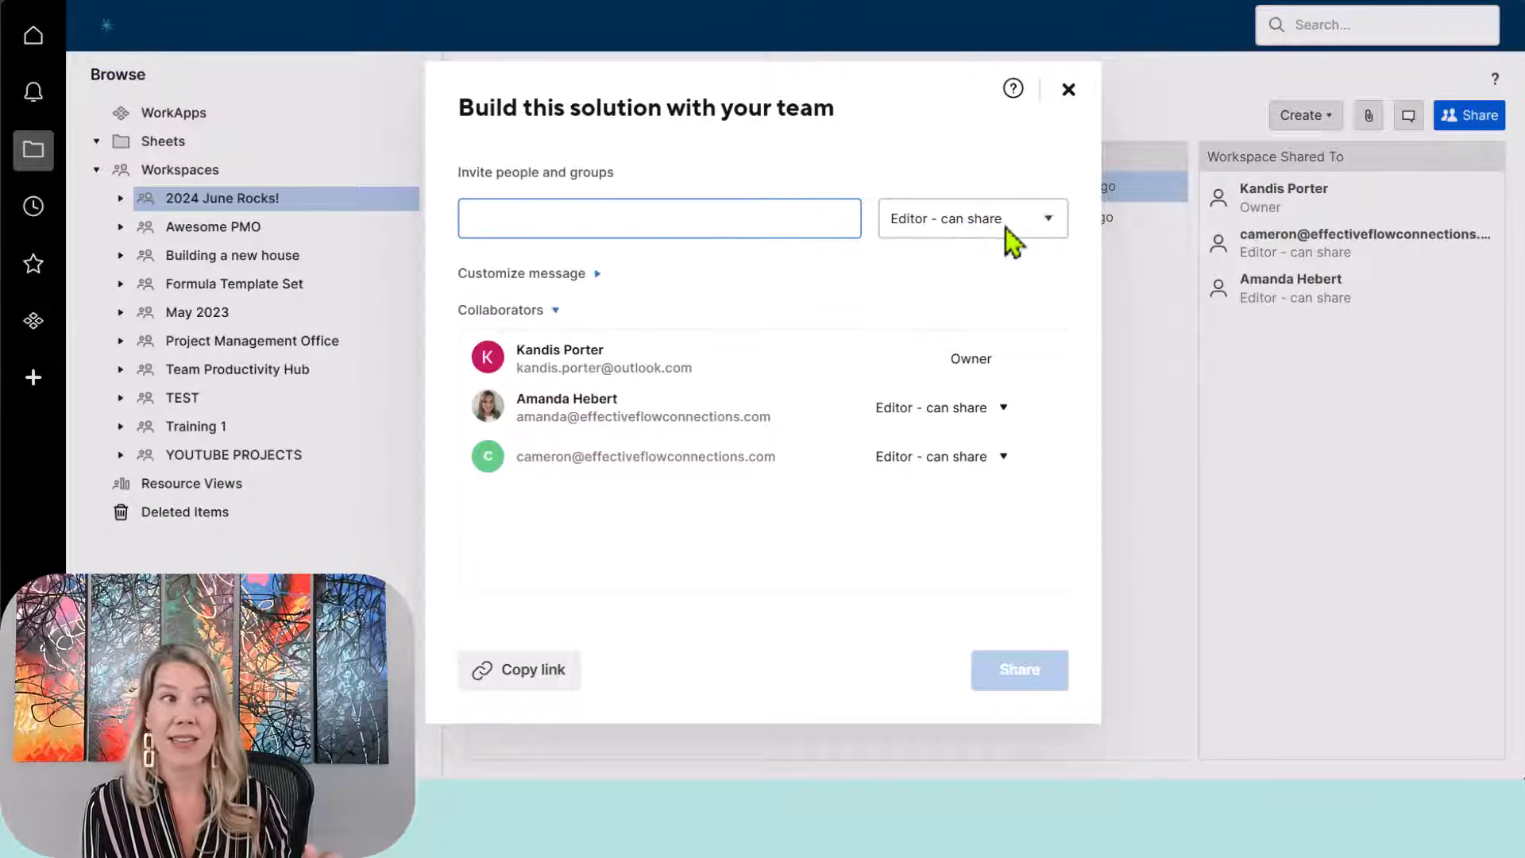
pyautogui.click(1049, 217)
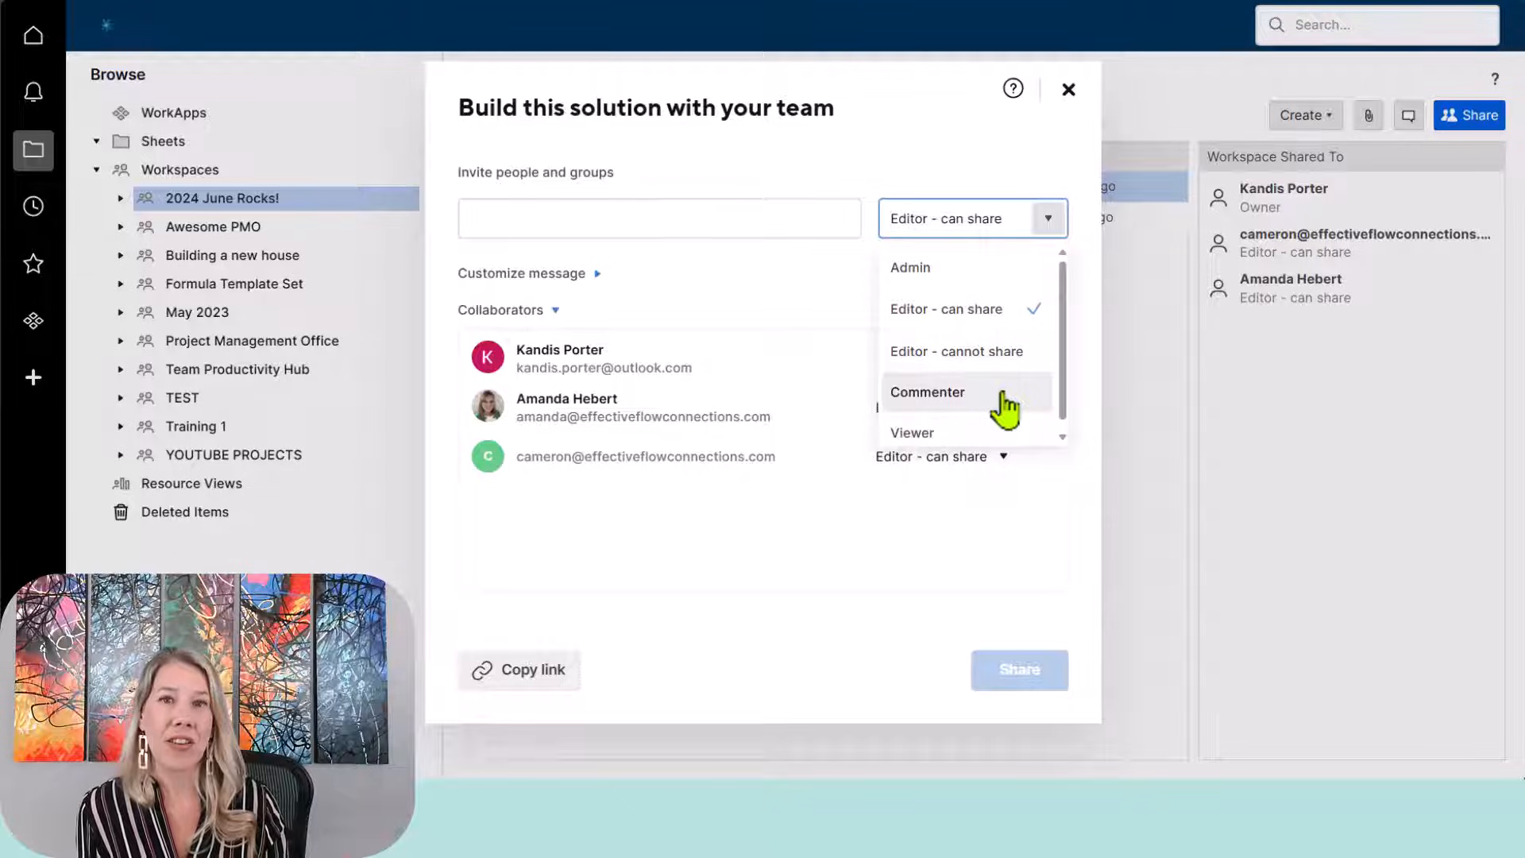
pyautogui.scroll(-1, 1005, 409)
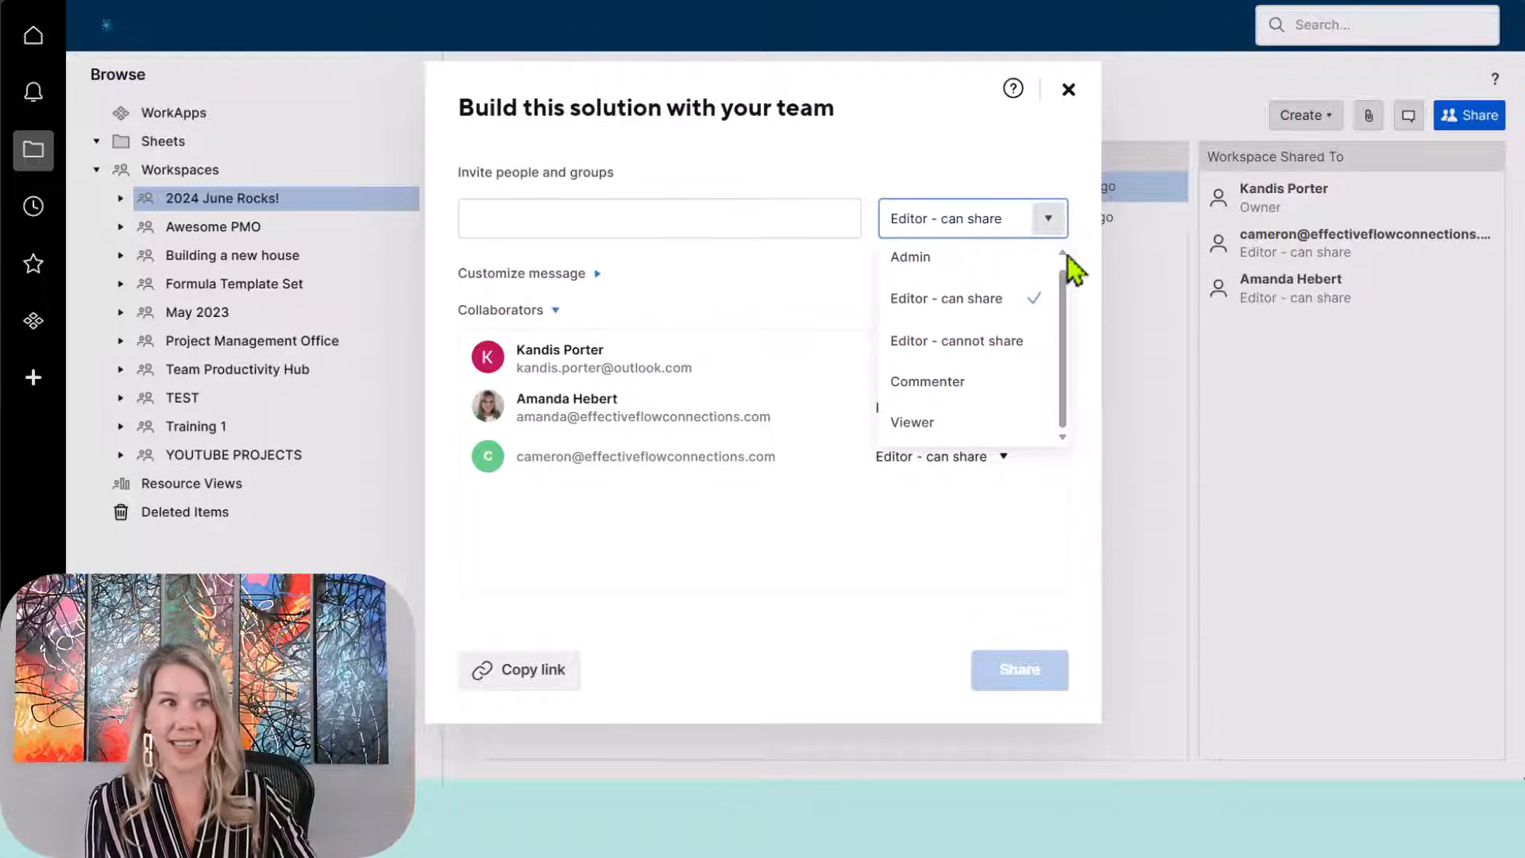
pyautogui.click(926, 158)
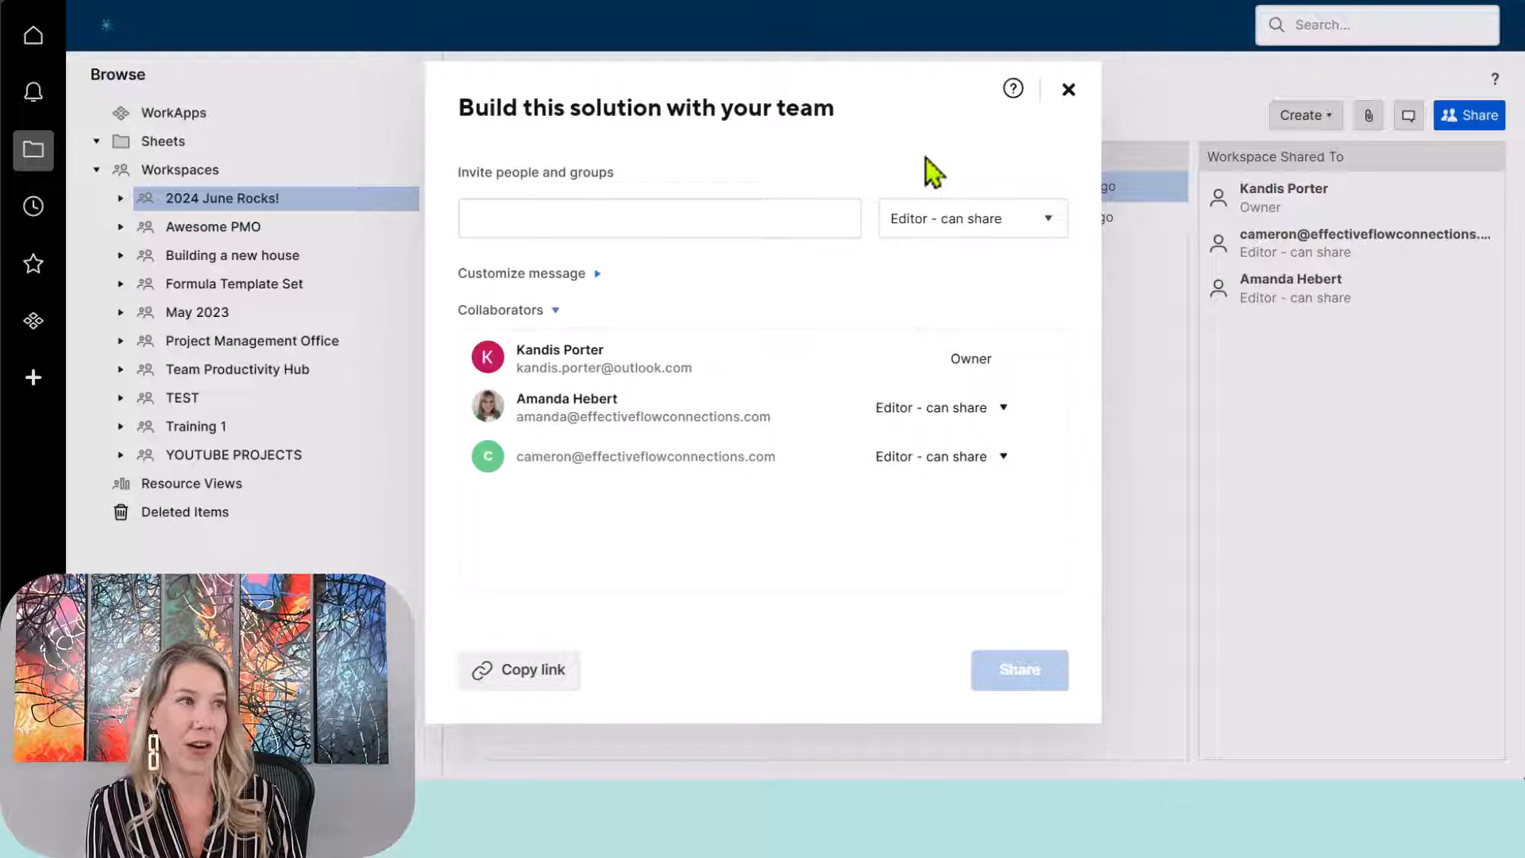
pyautogui.click(1067, 90)
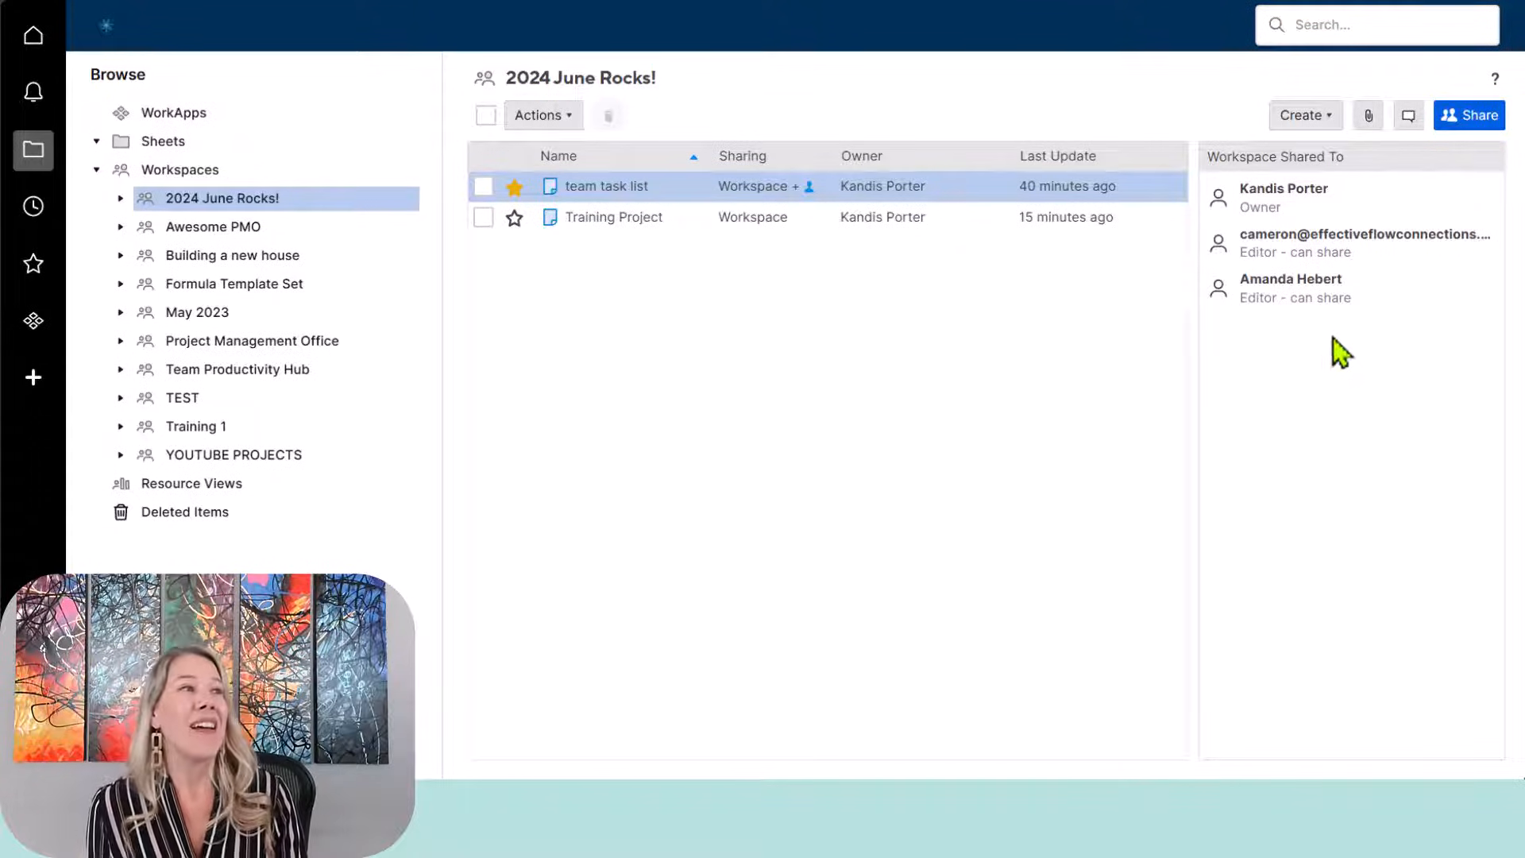
# Step: View the comments of the 2024 June Rocks! workspace and close them without posting
pyautogui.click(1409, 117)
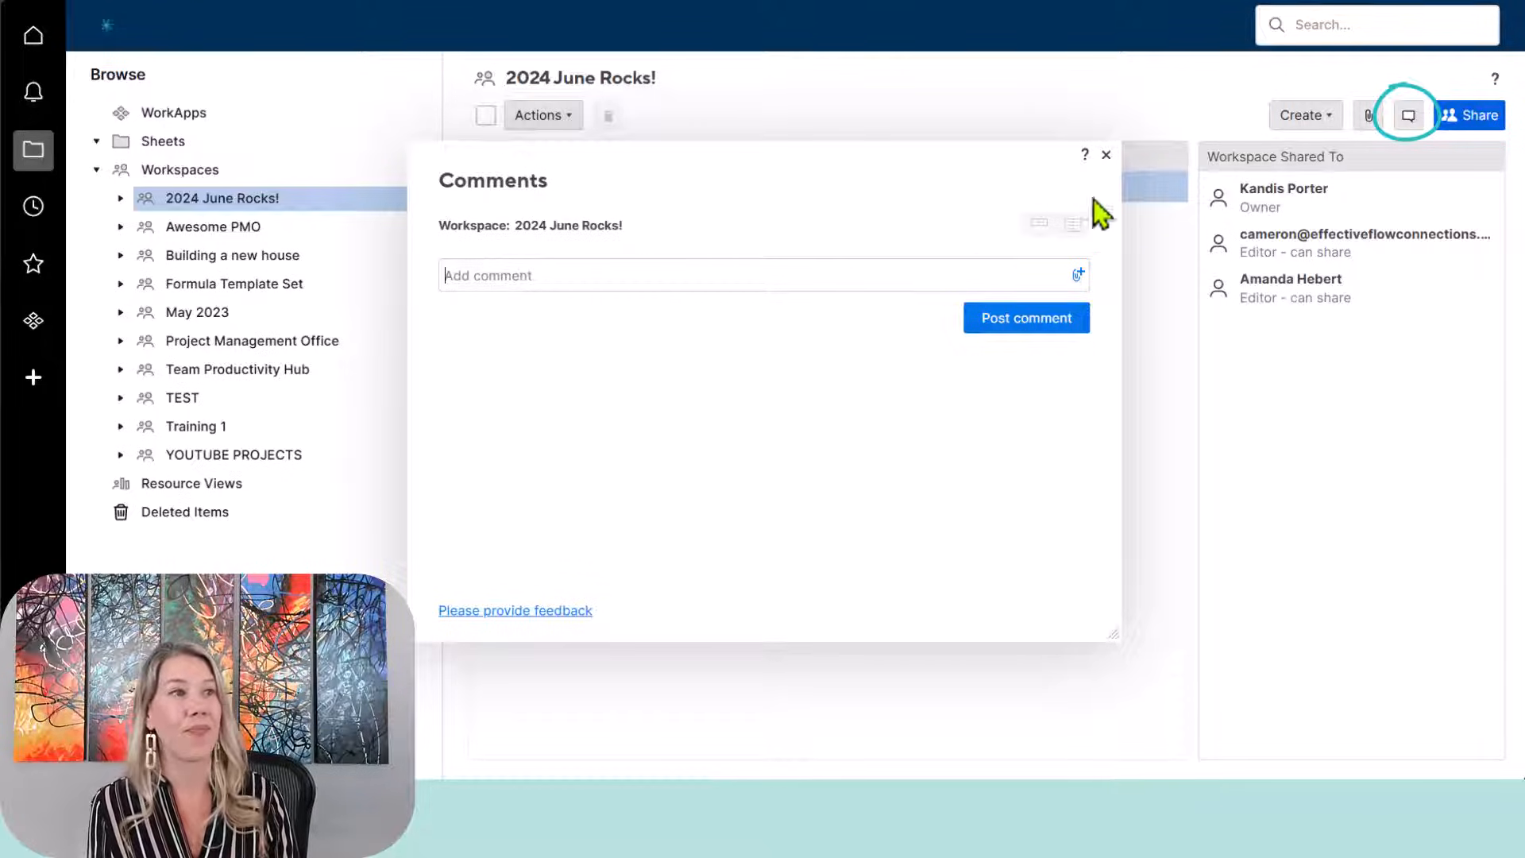
pyautogui.click(1106, 159)
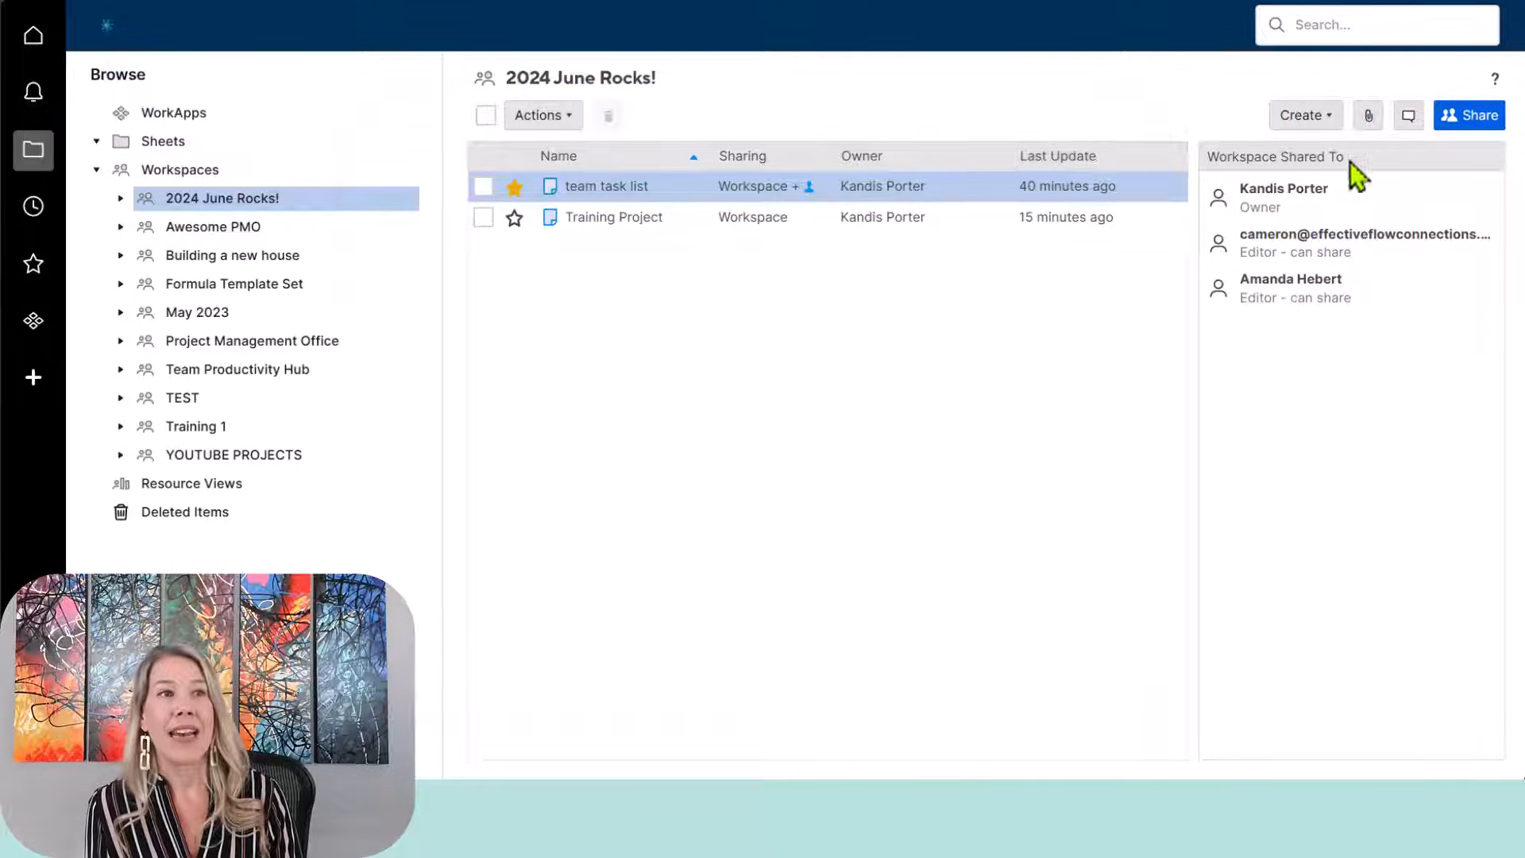
# Step: Attach the image depositphotos_118618462-stock-photo-laptop-making-money-concept.jpg to the 2024 June Rocks! workspace
pyautogui.click(1369, 116)
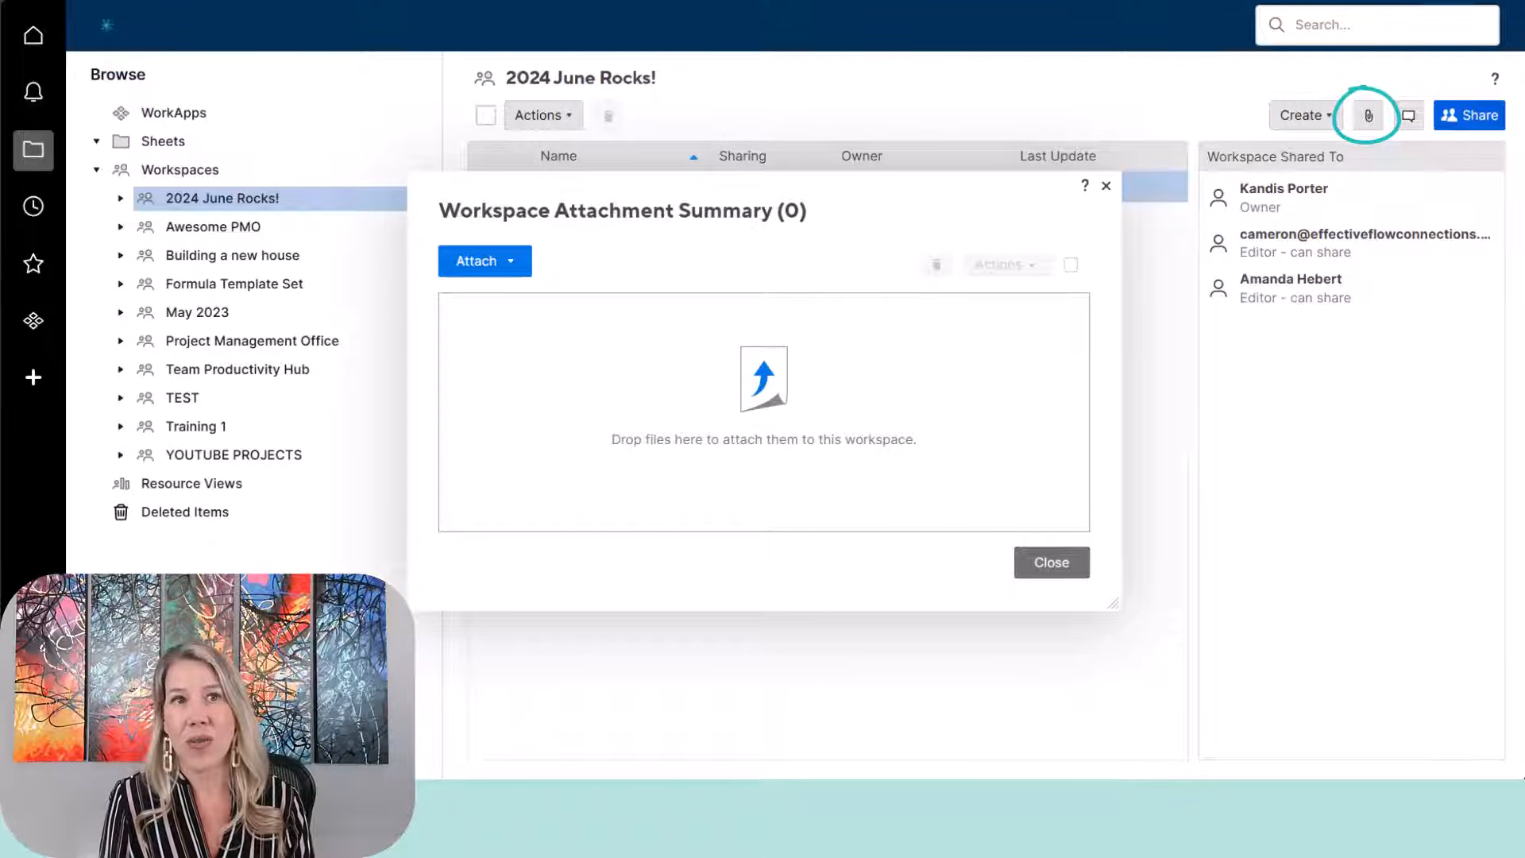
pyautogui.moveTo(1524, 422); pyautogui.dragTo(811, 436)
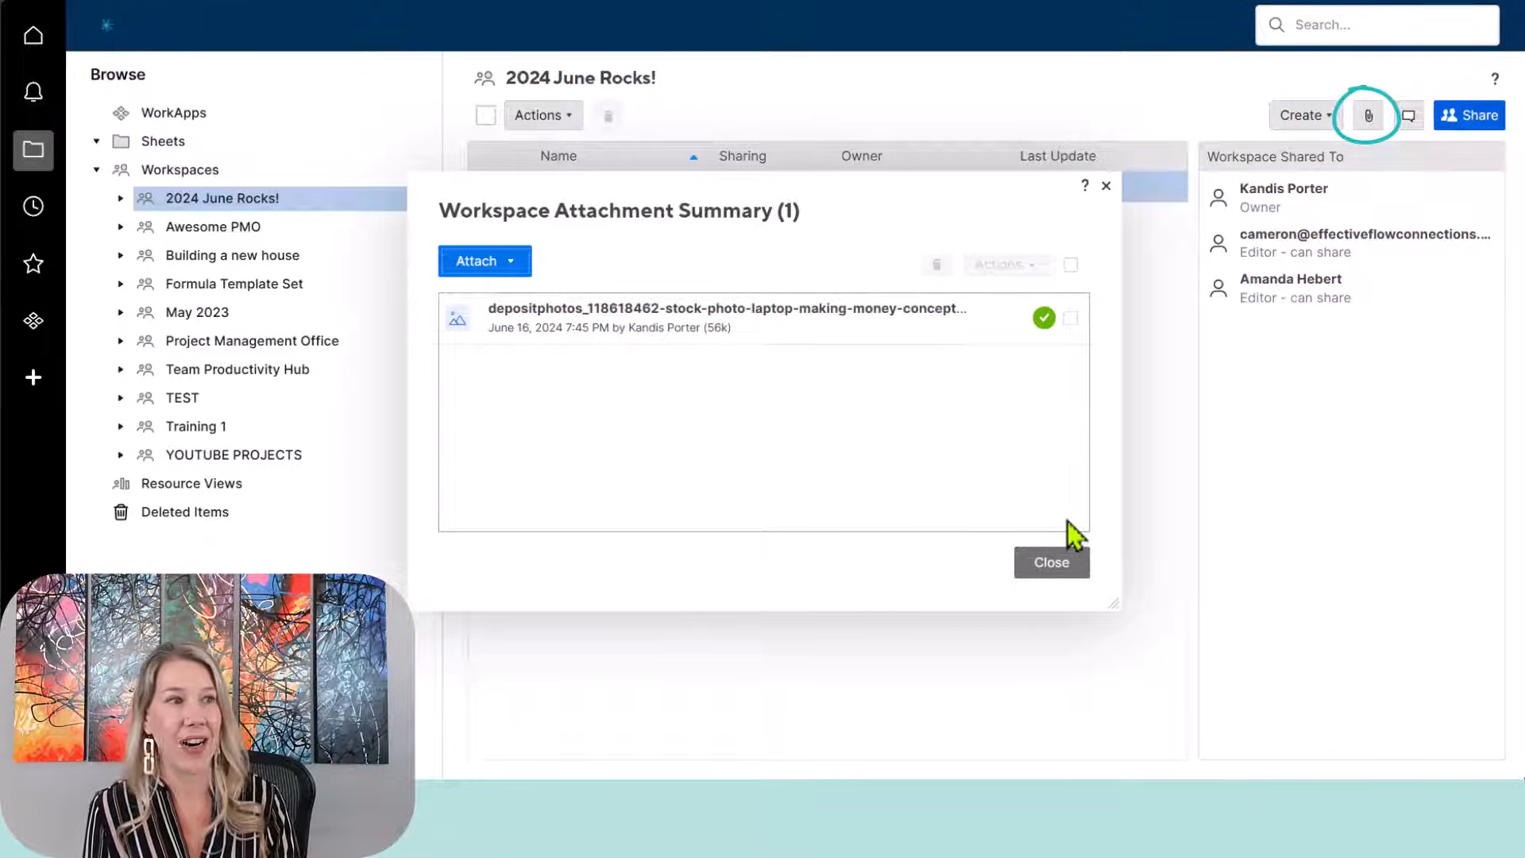
pyautogui.click(1048, 565)
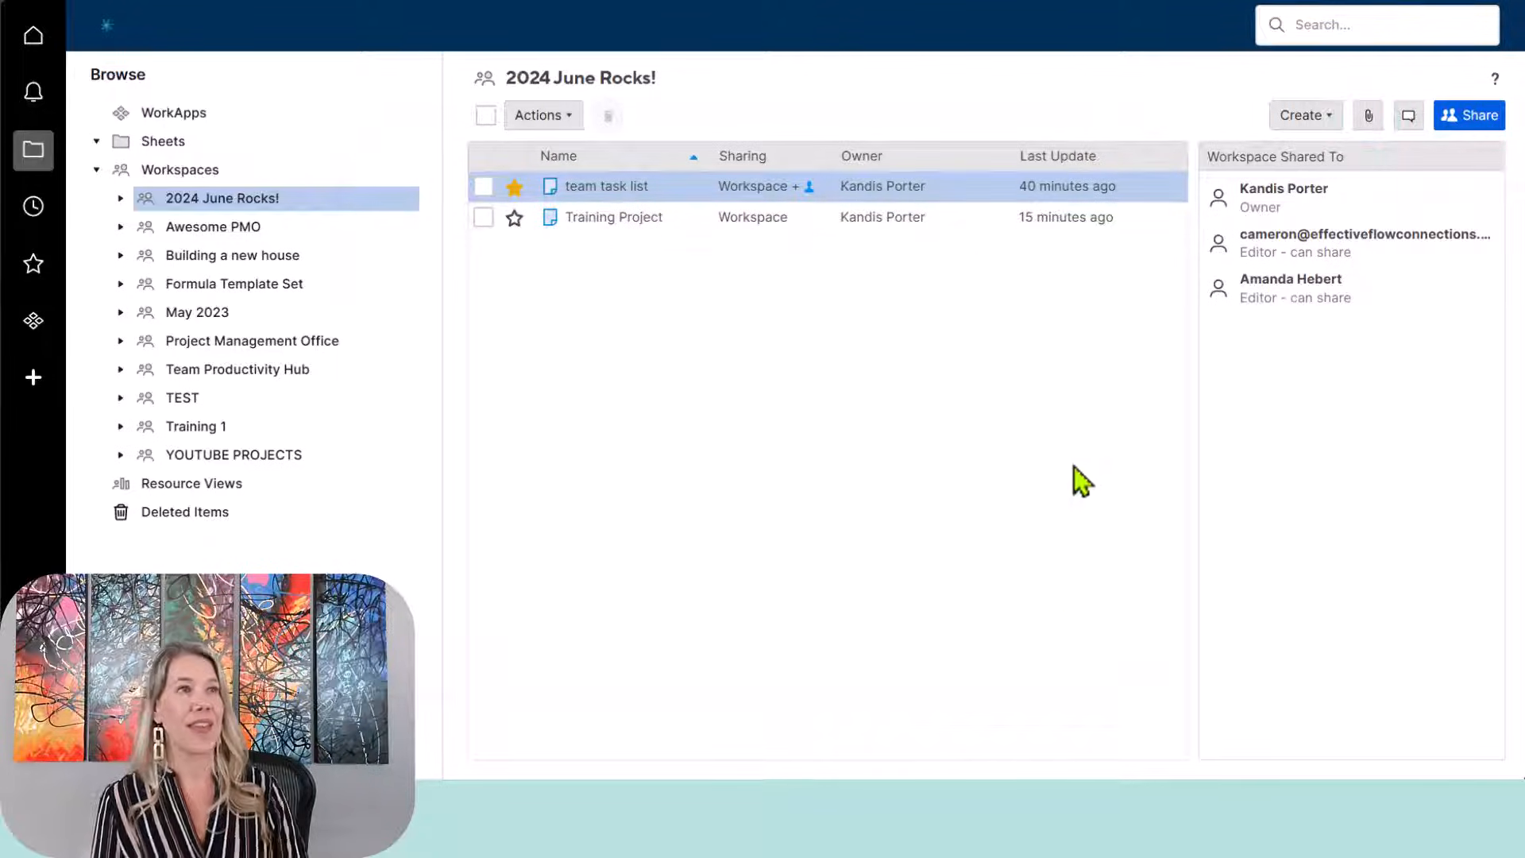
# Step: Preview the laptop-making-money image from the workspace's attachment summary
pyautogui.click(1368, 117)
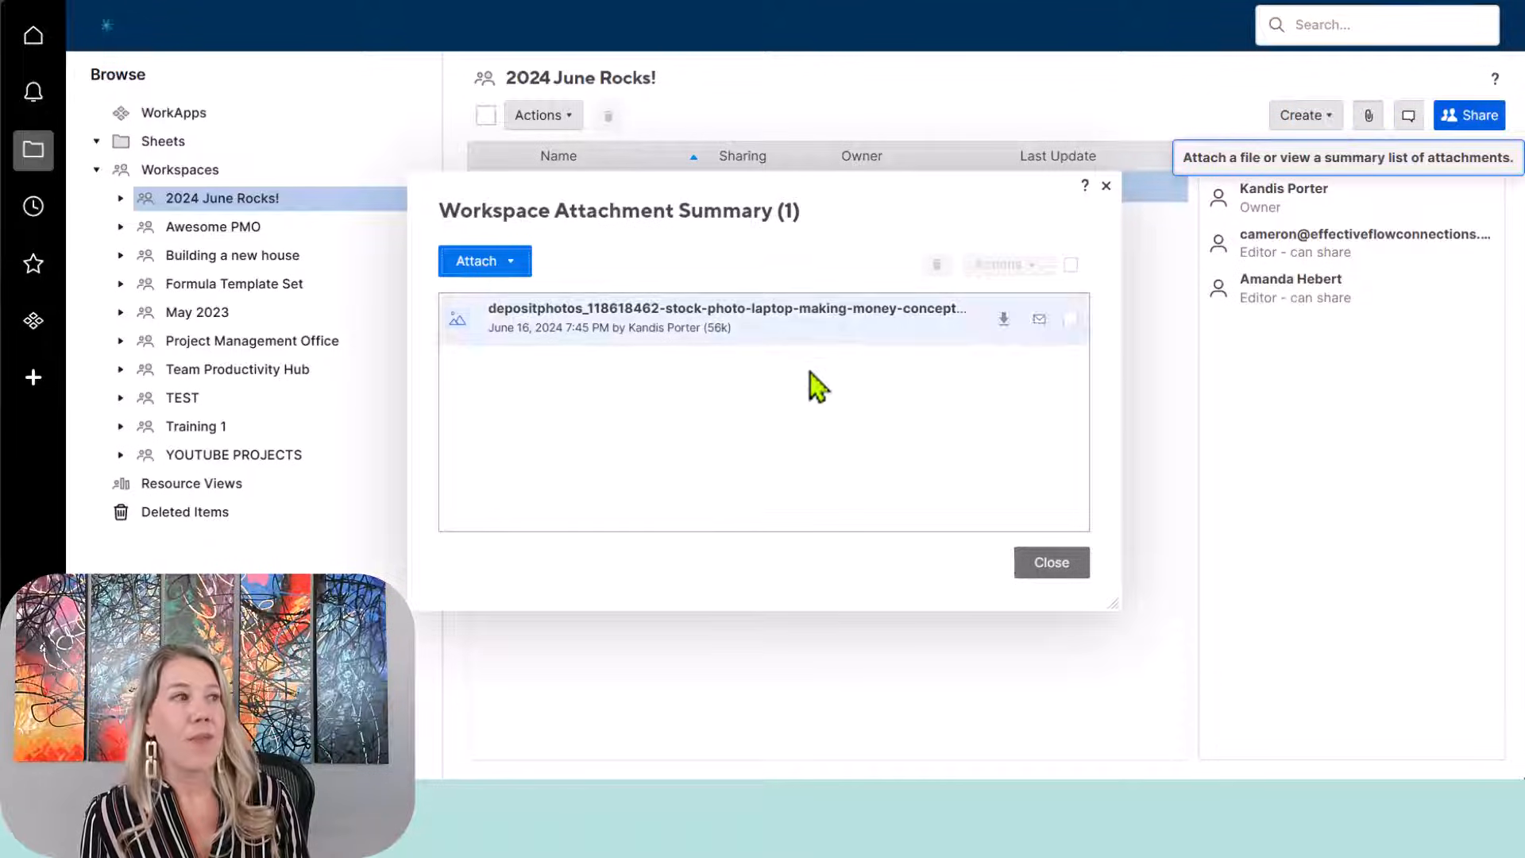
pyautogui.click(698, 315)
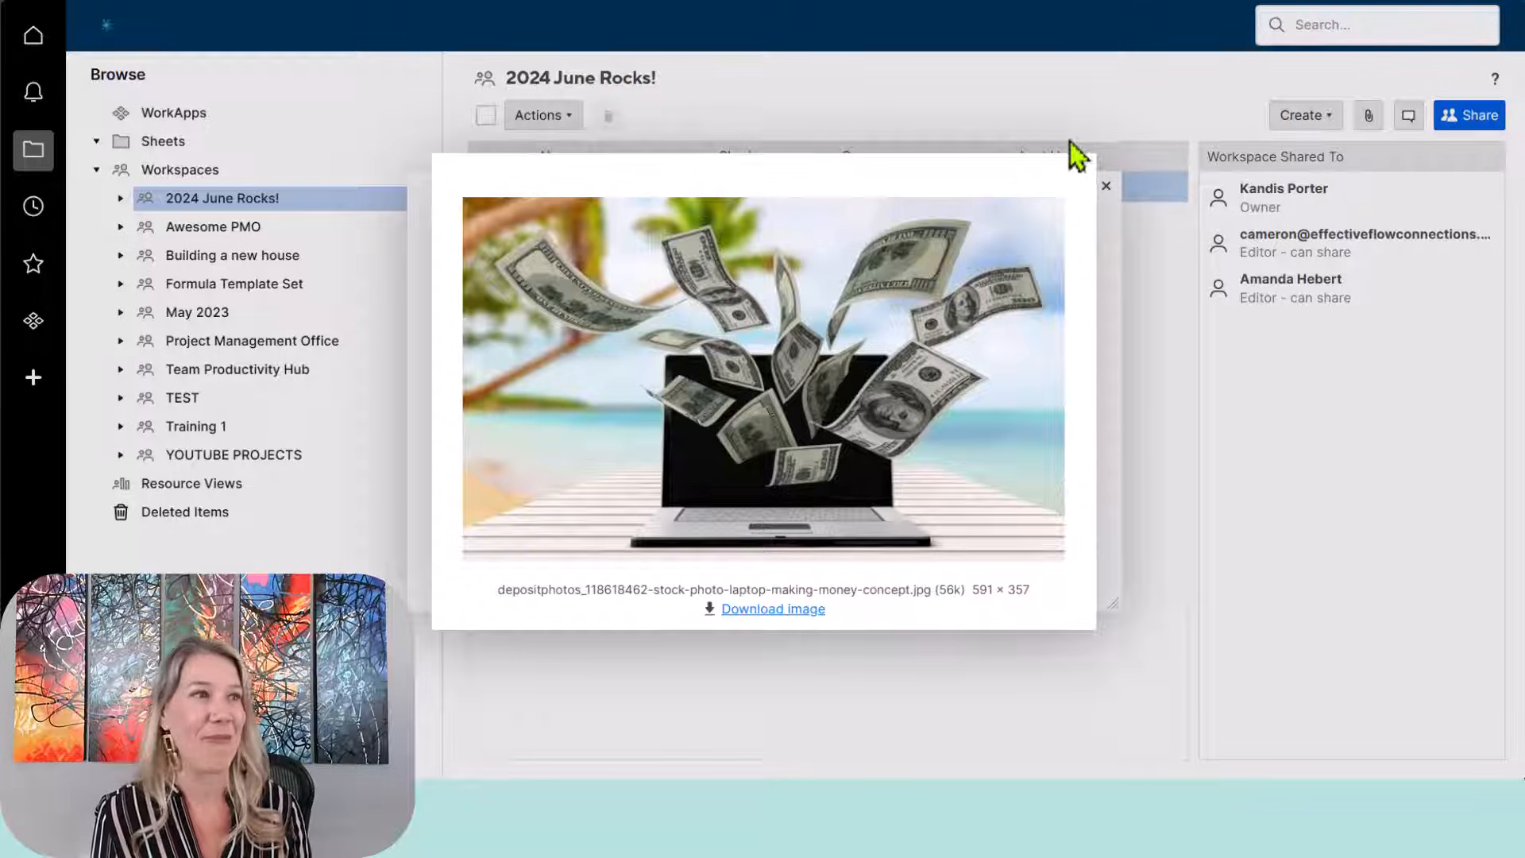
# Step: Close the image preview and the attachment summary of the 2024 June Rocks! workspace
pyautogui.click(1079, 169)
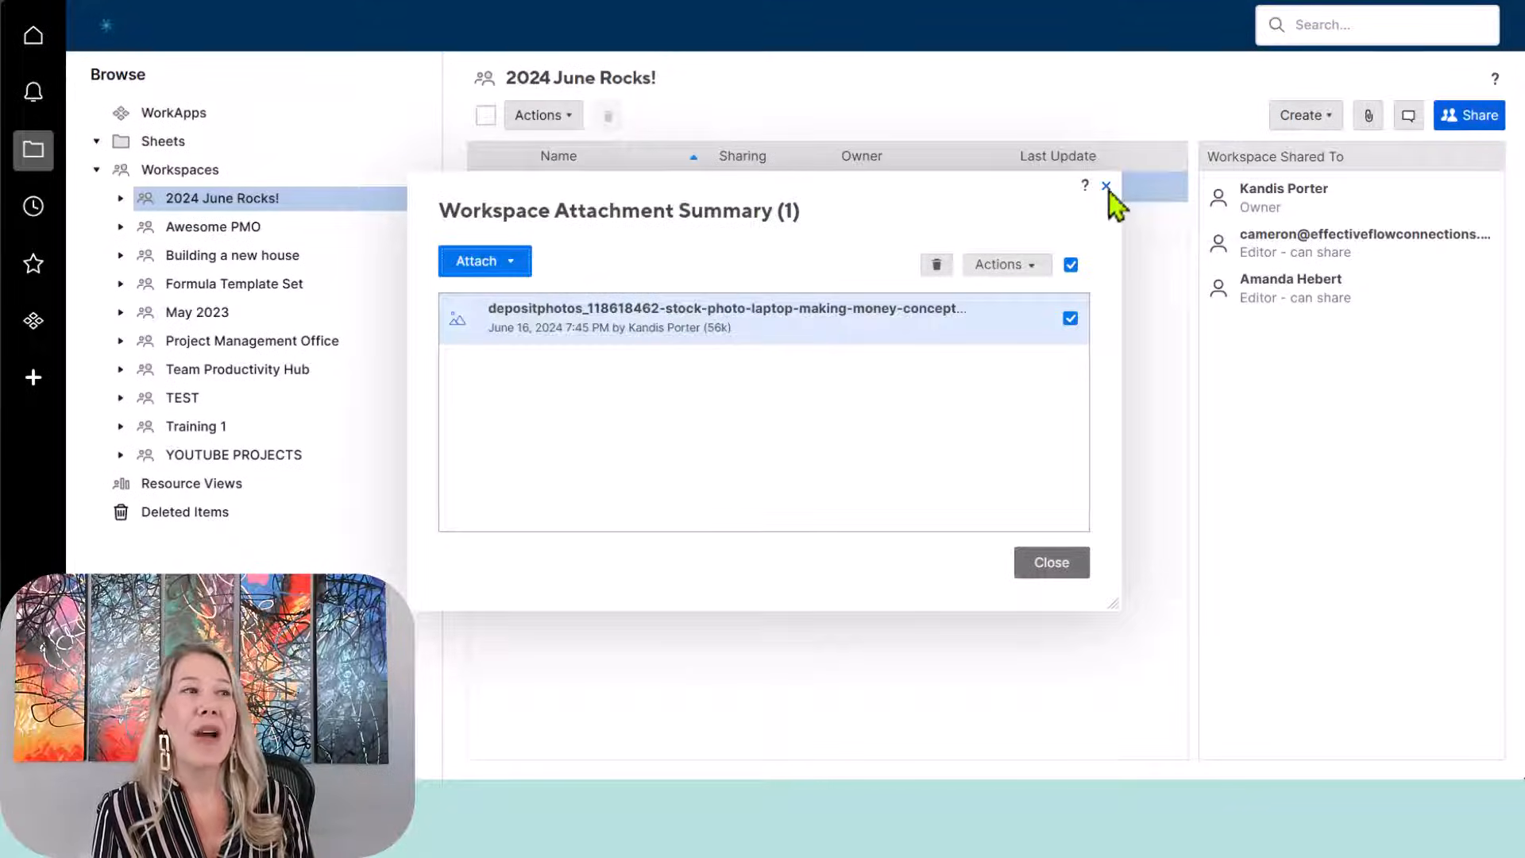
pyautogui.click(1108, 191)
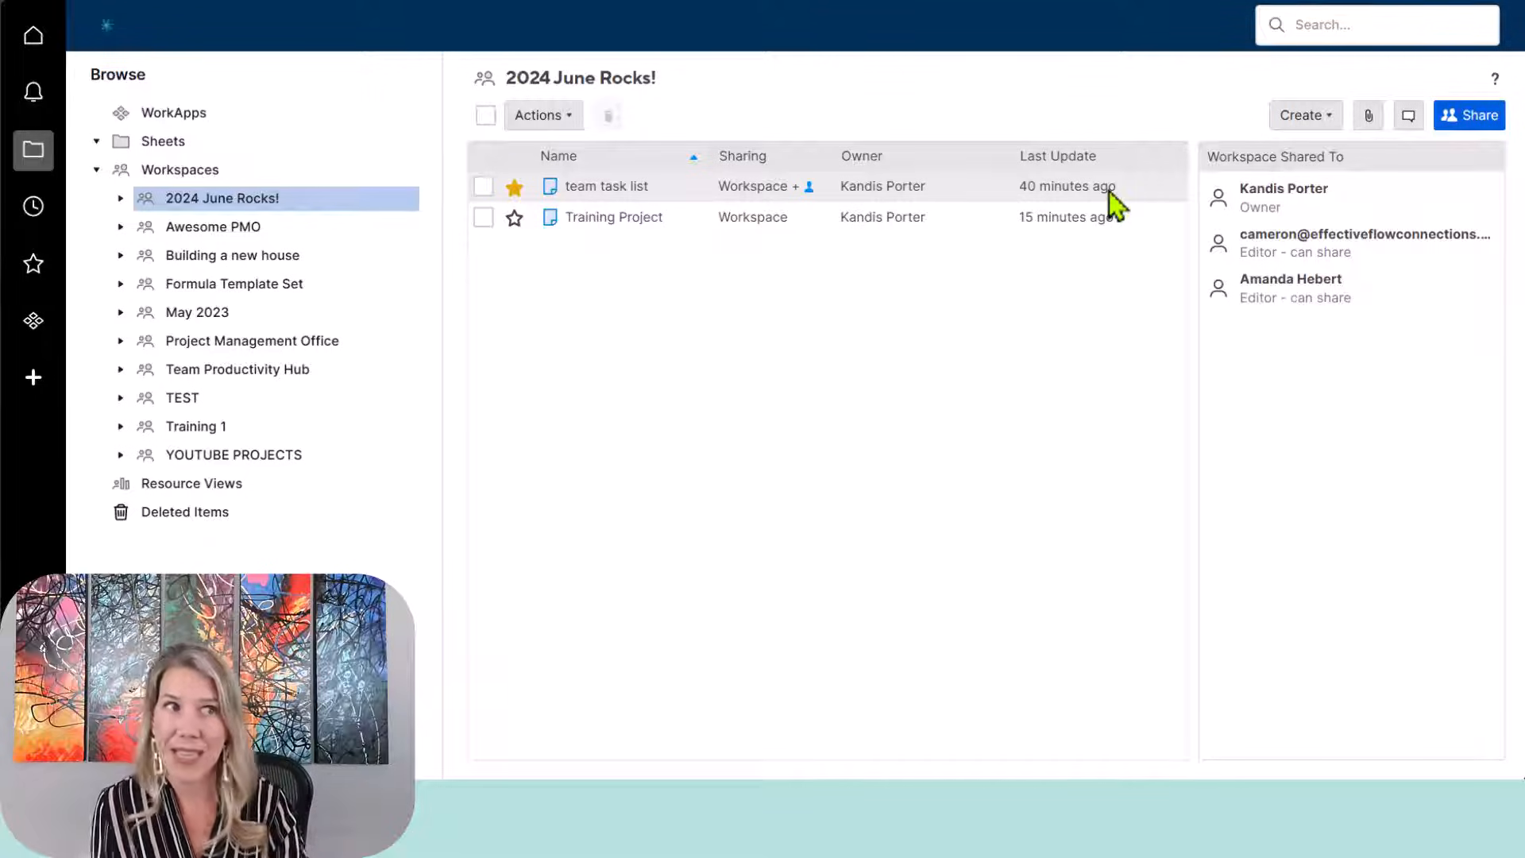
pyautogui.click(1109, 187)
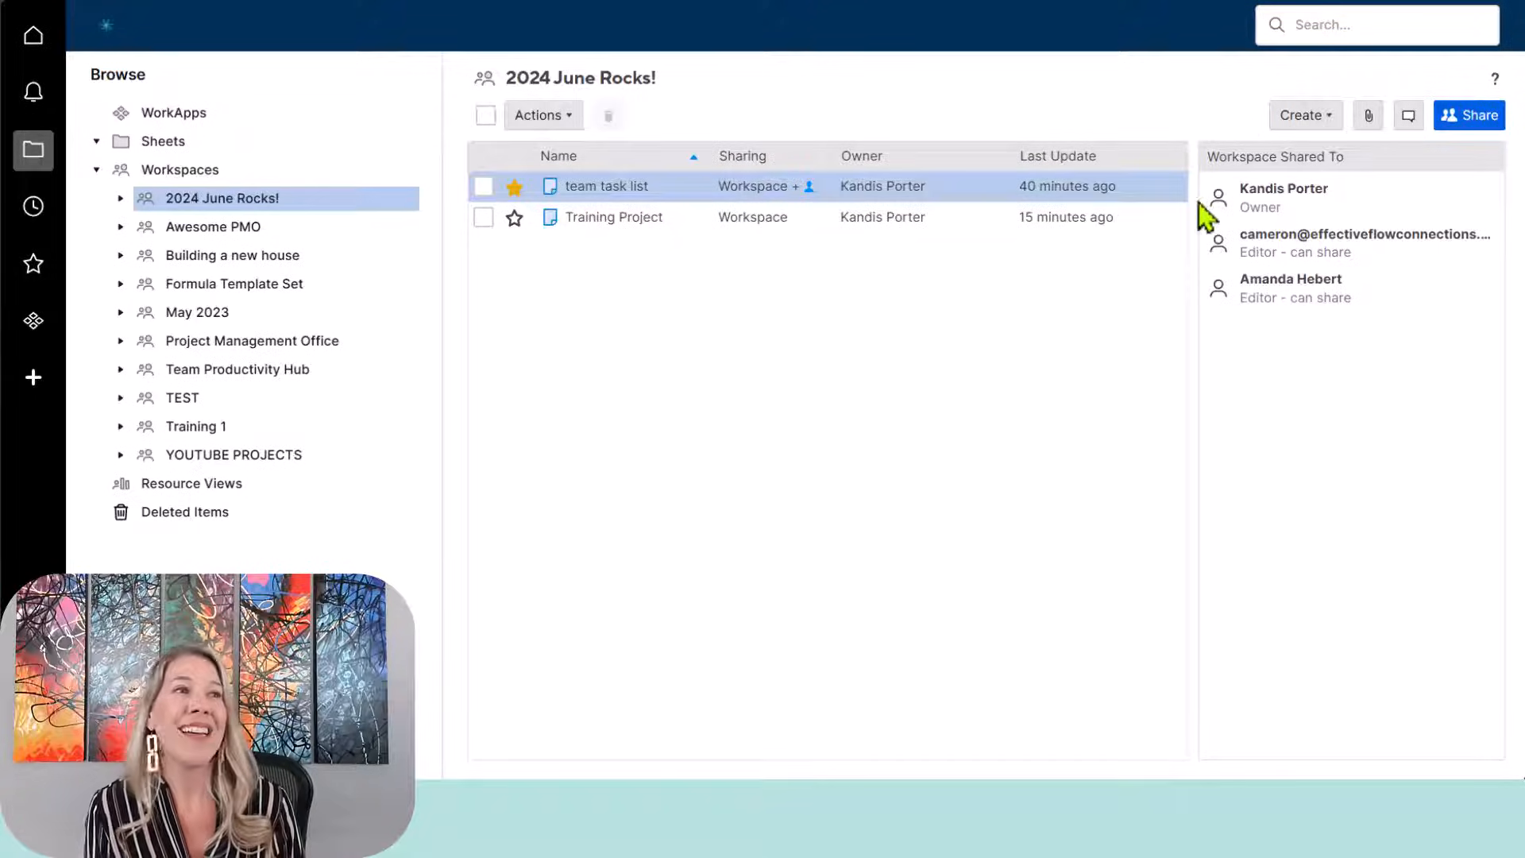
# Step: Create a folder named Test Folder in the 2024 June Rocks! workspace, look inside it and return to the workspace
pyautogui.click(1311, 121)
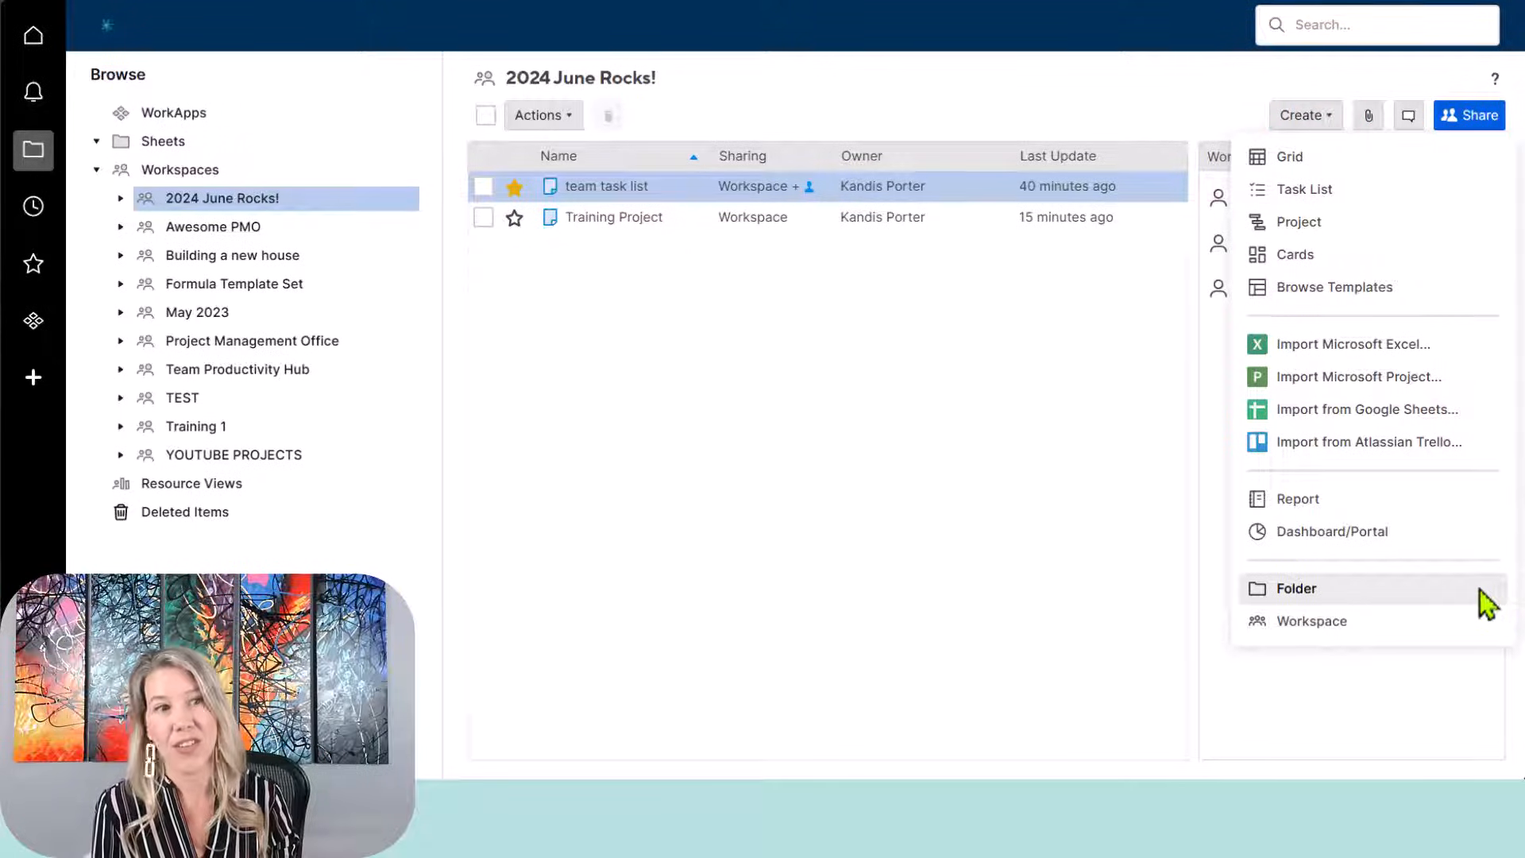
pyautogui.click(1487, 603)
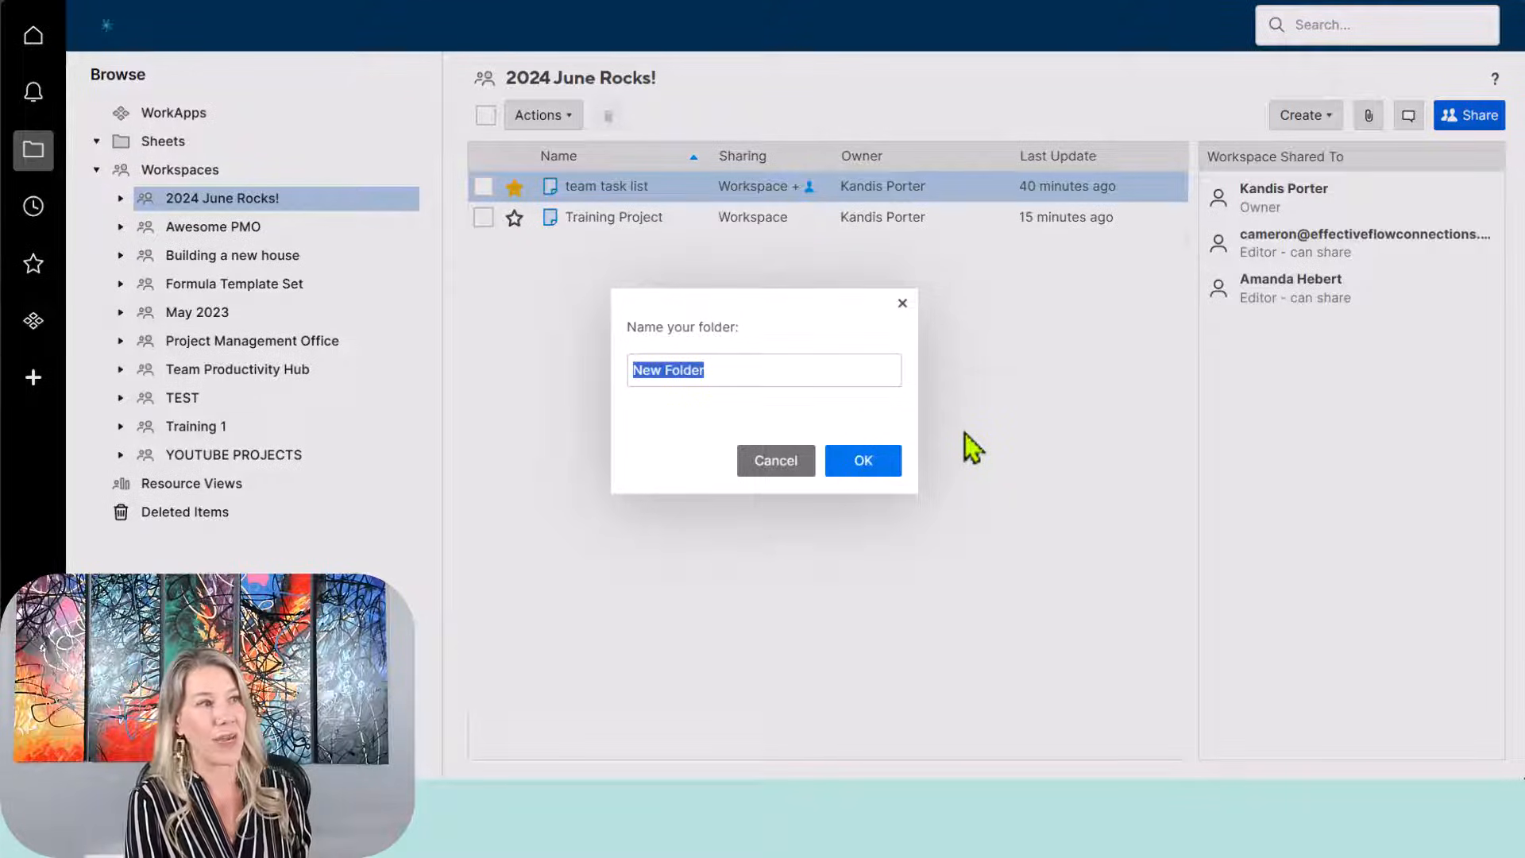
pyautogui.write('Test Folder')
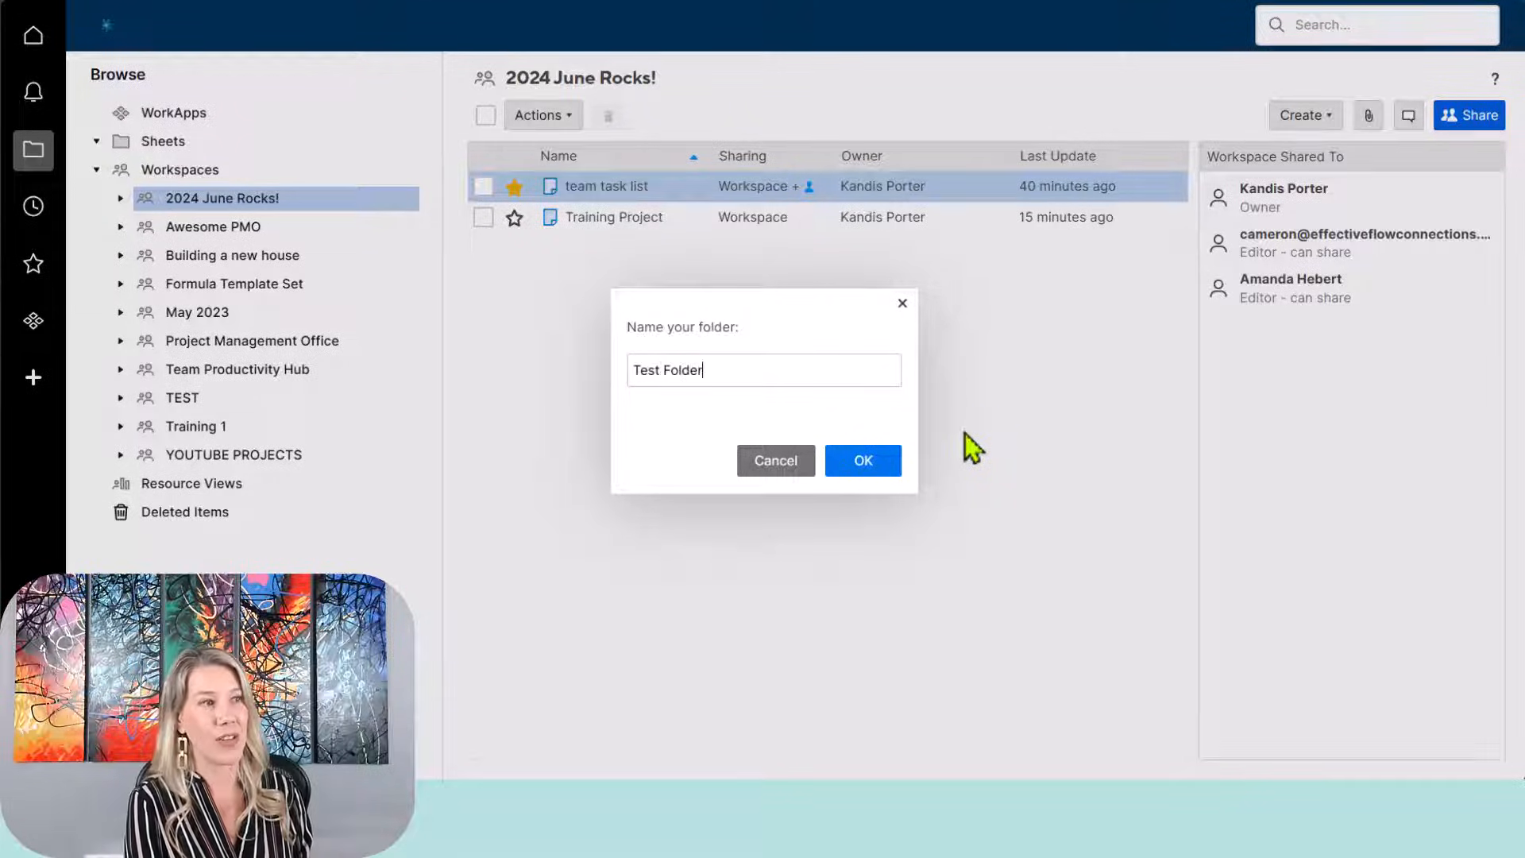
pyautogui.press('Return')
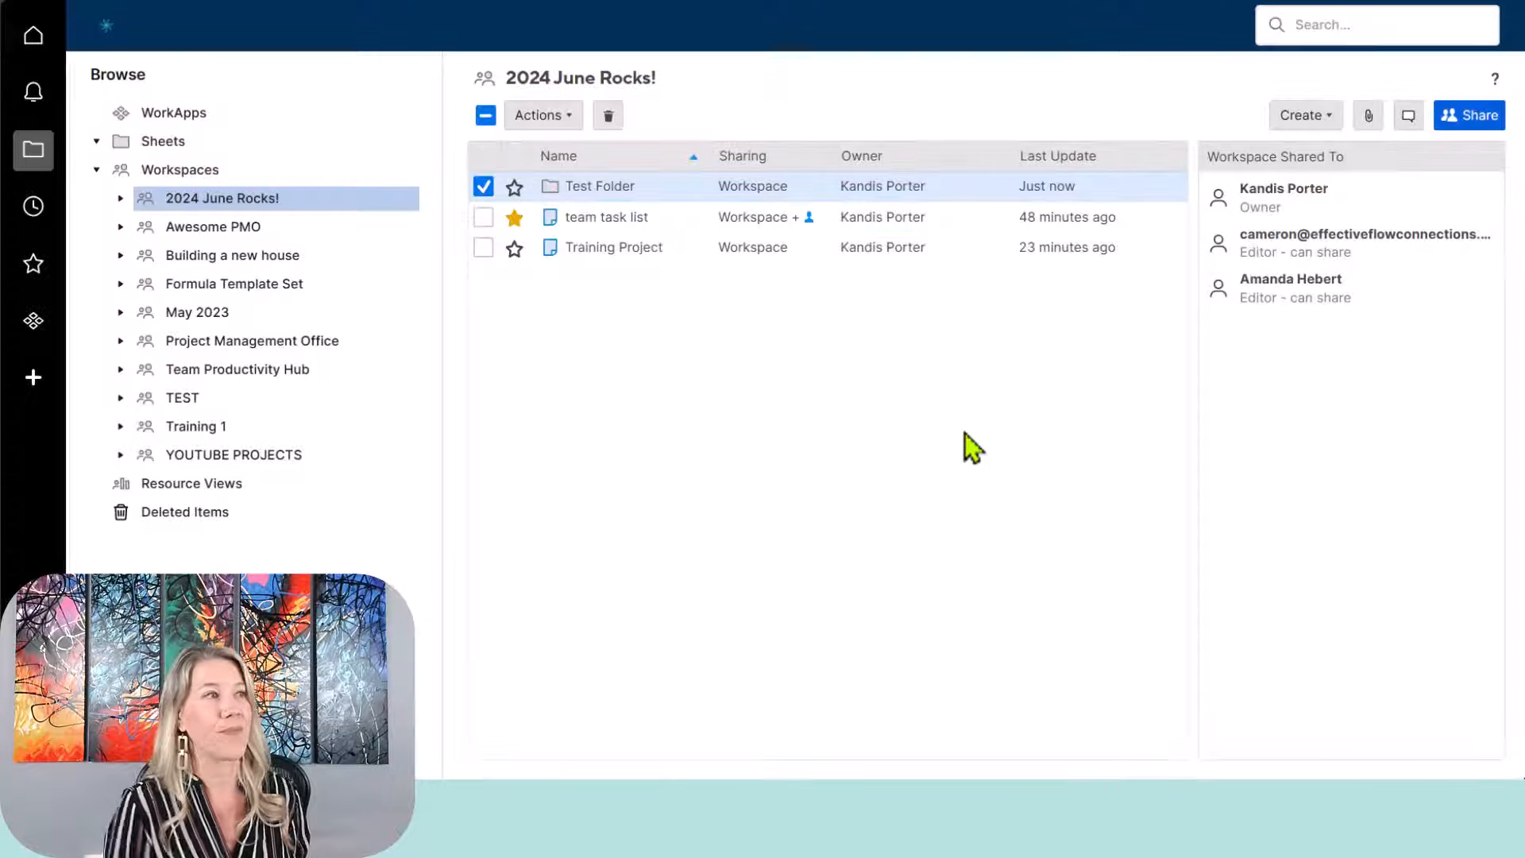
pyautogui.doubleClick(606, 194)
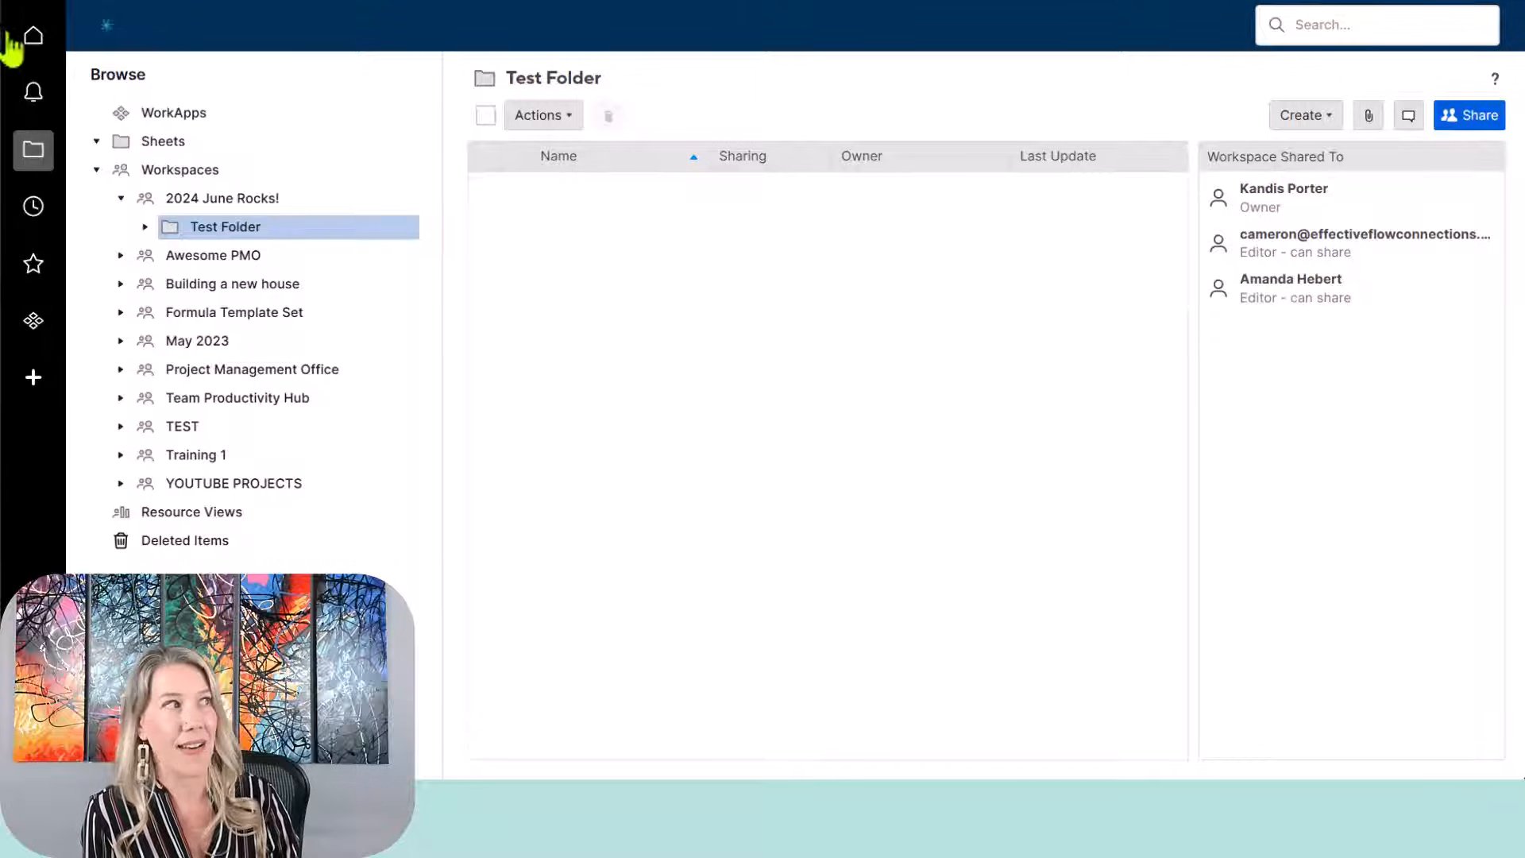
pyautogui.click(30, 6)
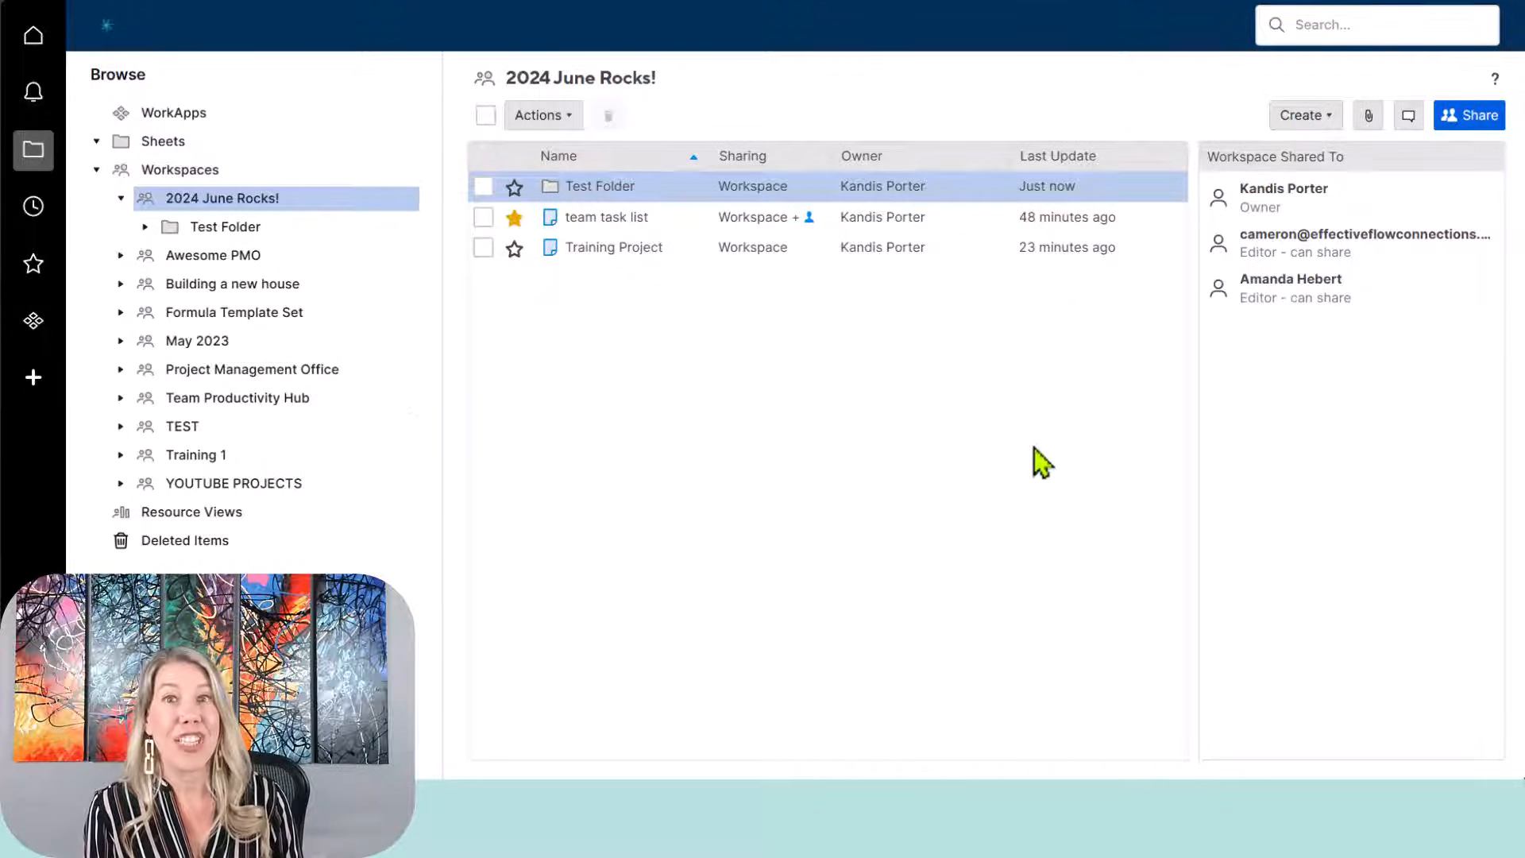
# Step: Review the actions offered for the workspace with nothing selected and with the team task list sheet selected
pyautogui.click(569, 120)
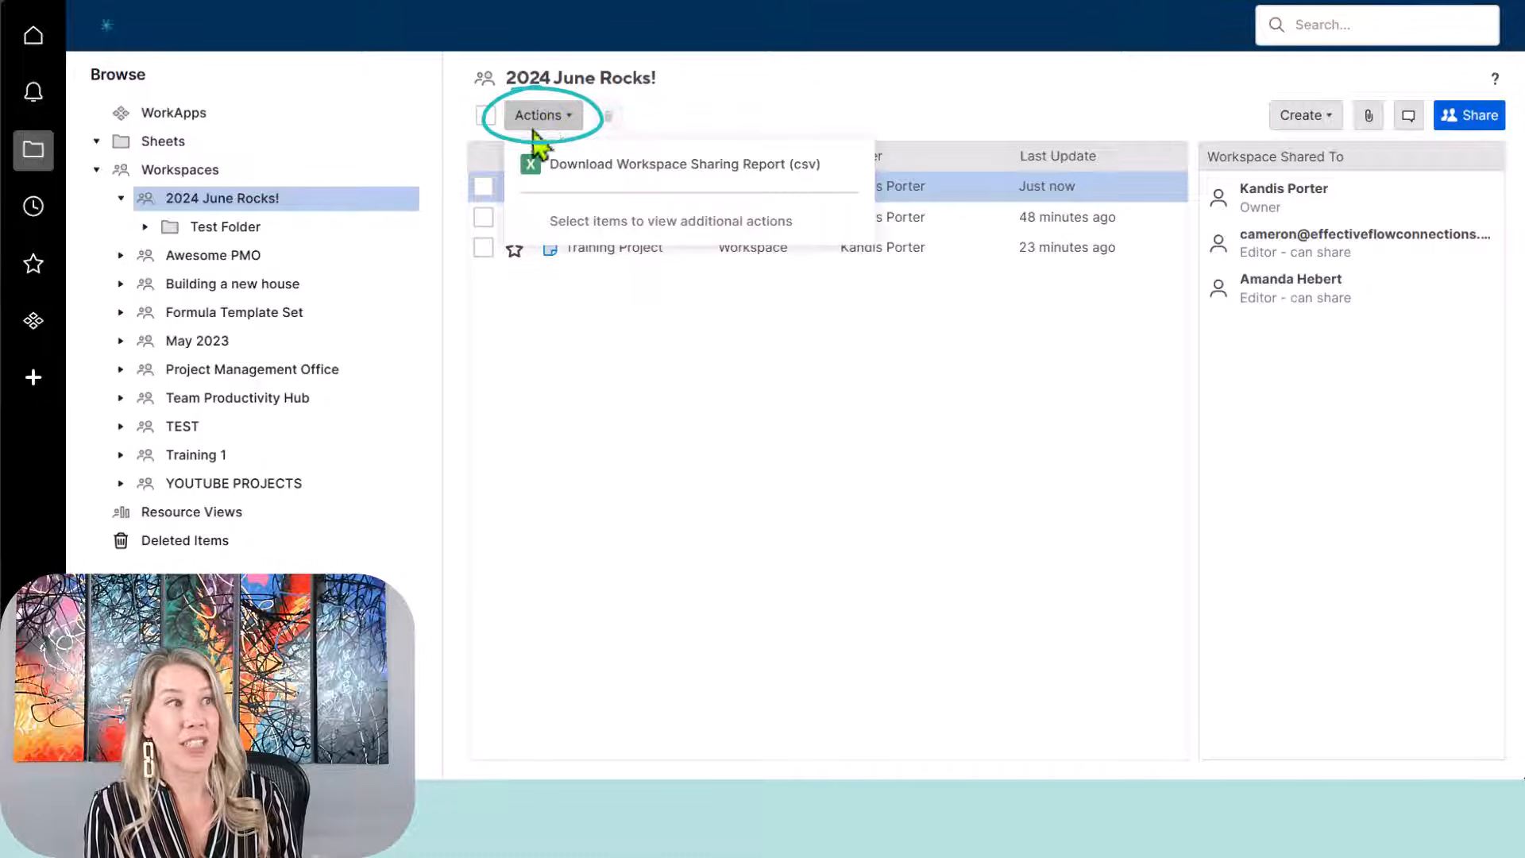
pyautogui.click(604, 404)
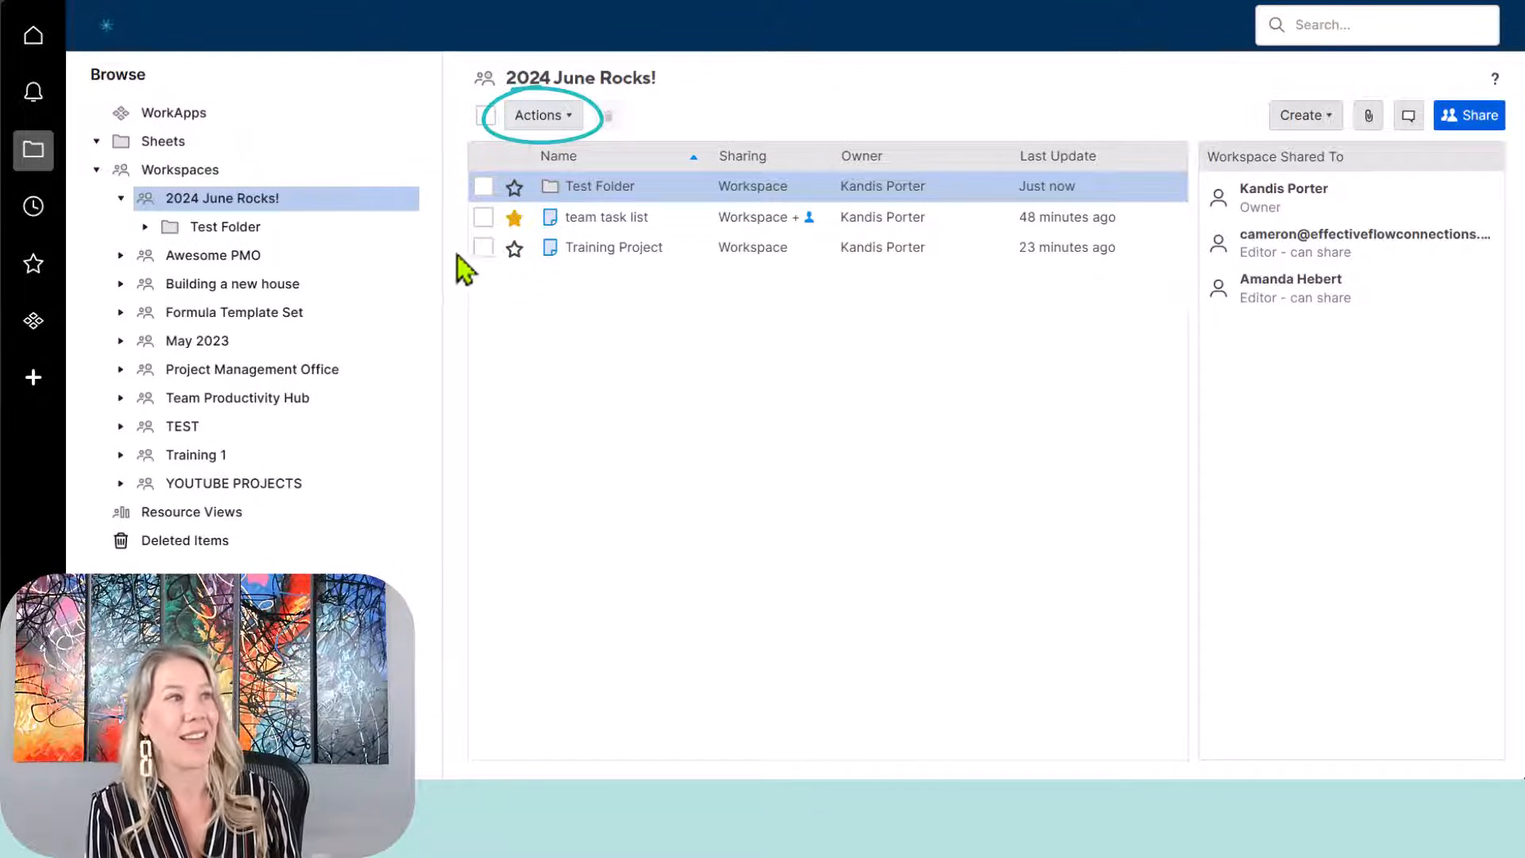
pyautogui.click(483, 218)
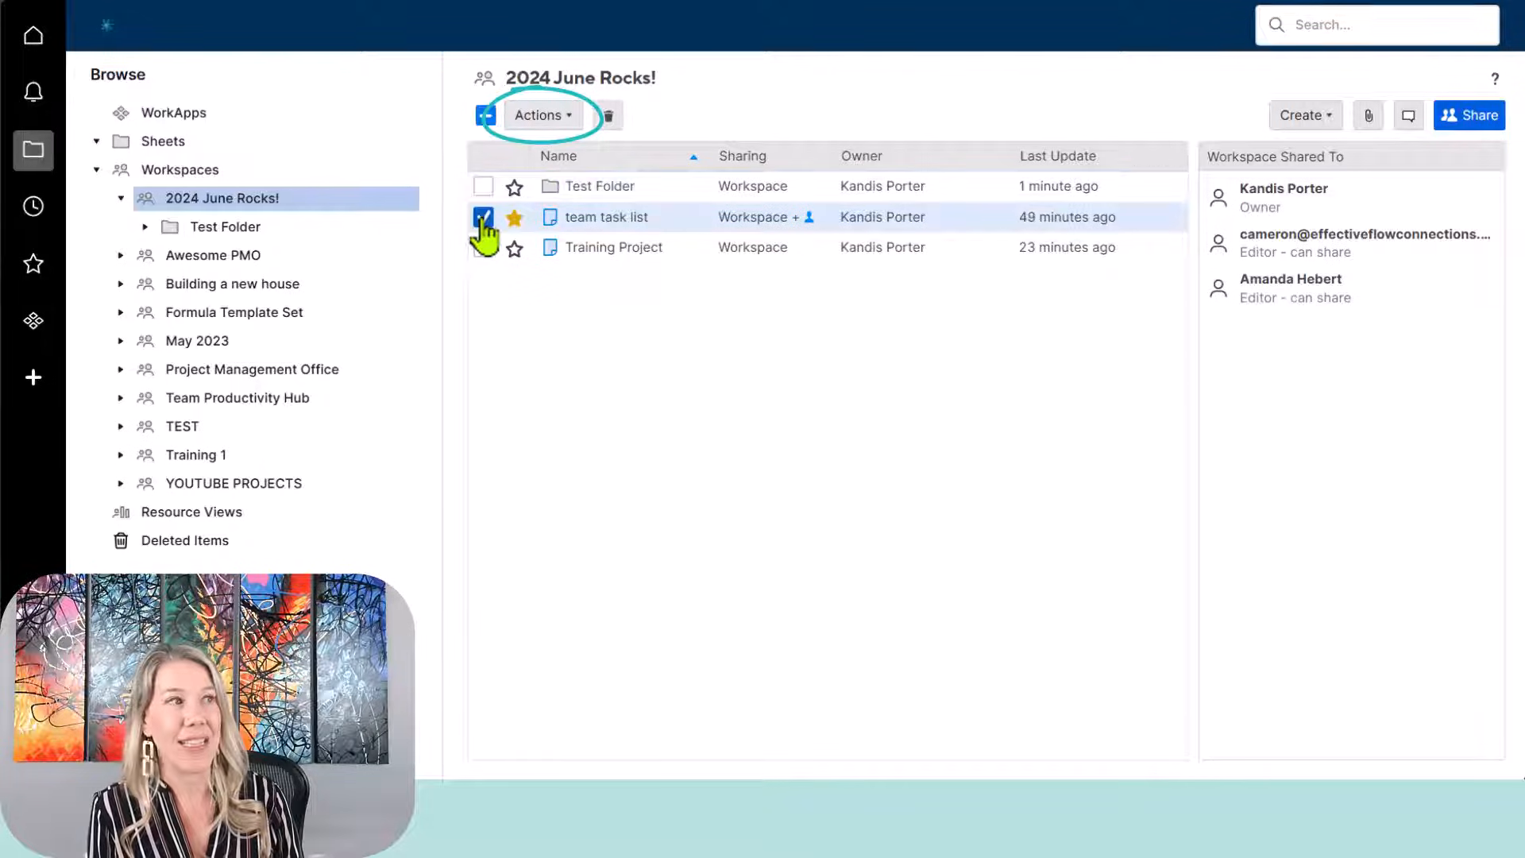
pyautogui.click(566, 121)
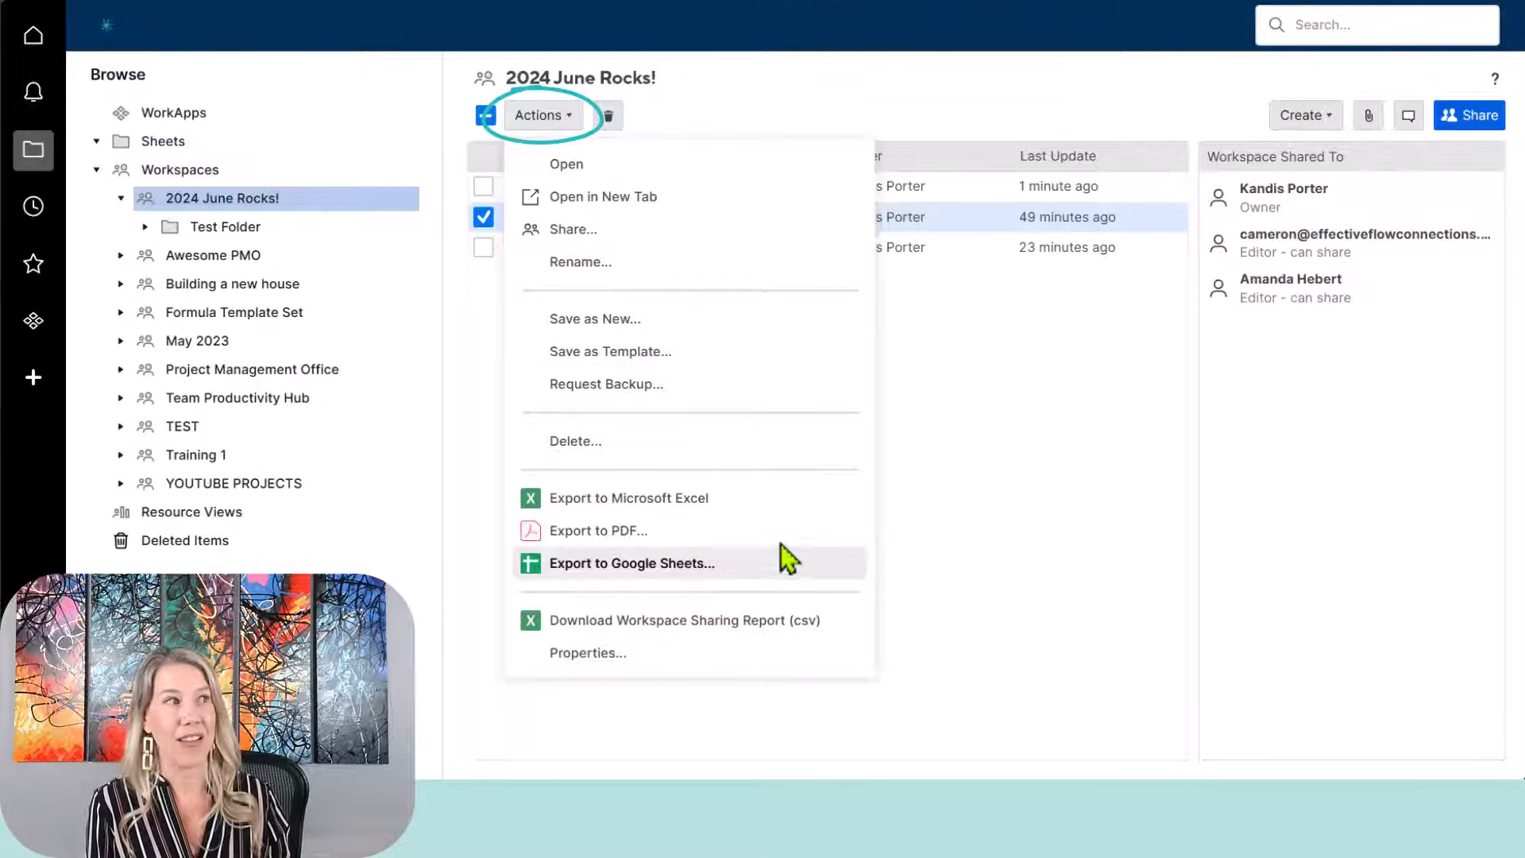
pyautogui.click(1039, 513)
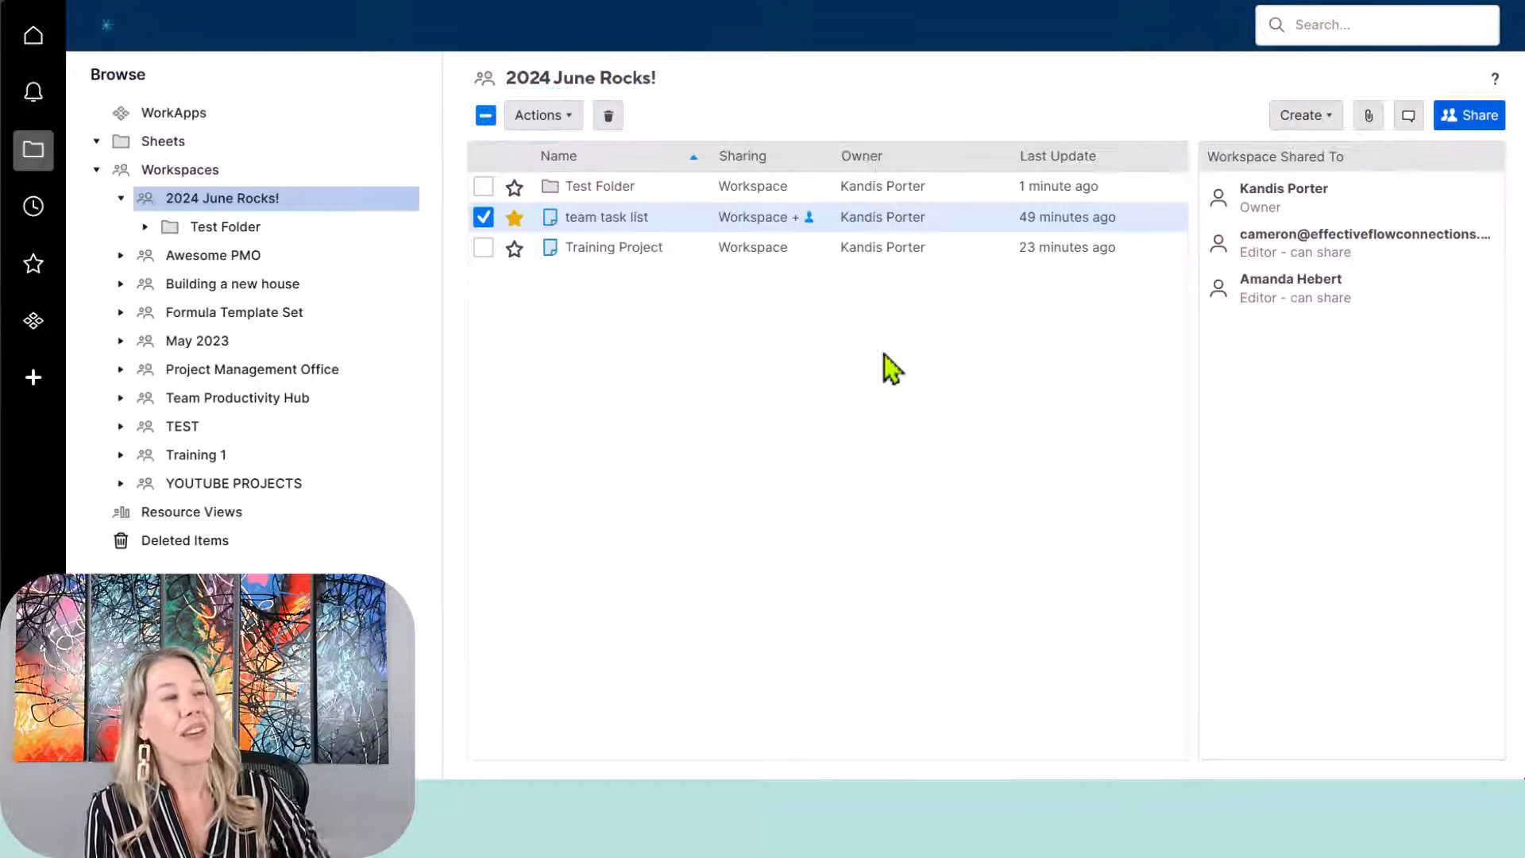
# Step: Move the selection from the team task list sheet to the Training Project sheet
pyautogui.click(610, 117)
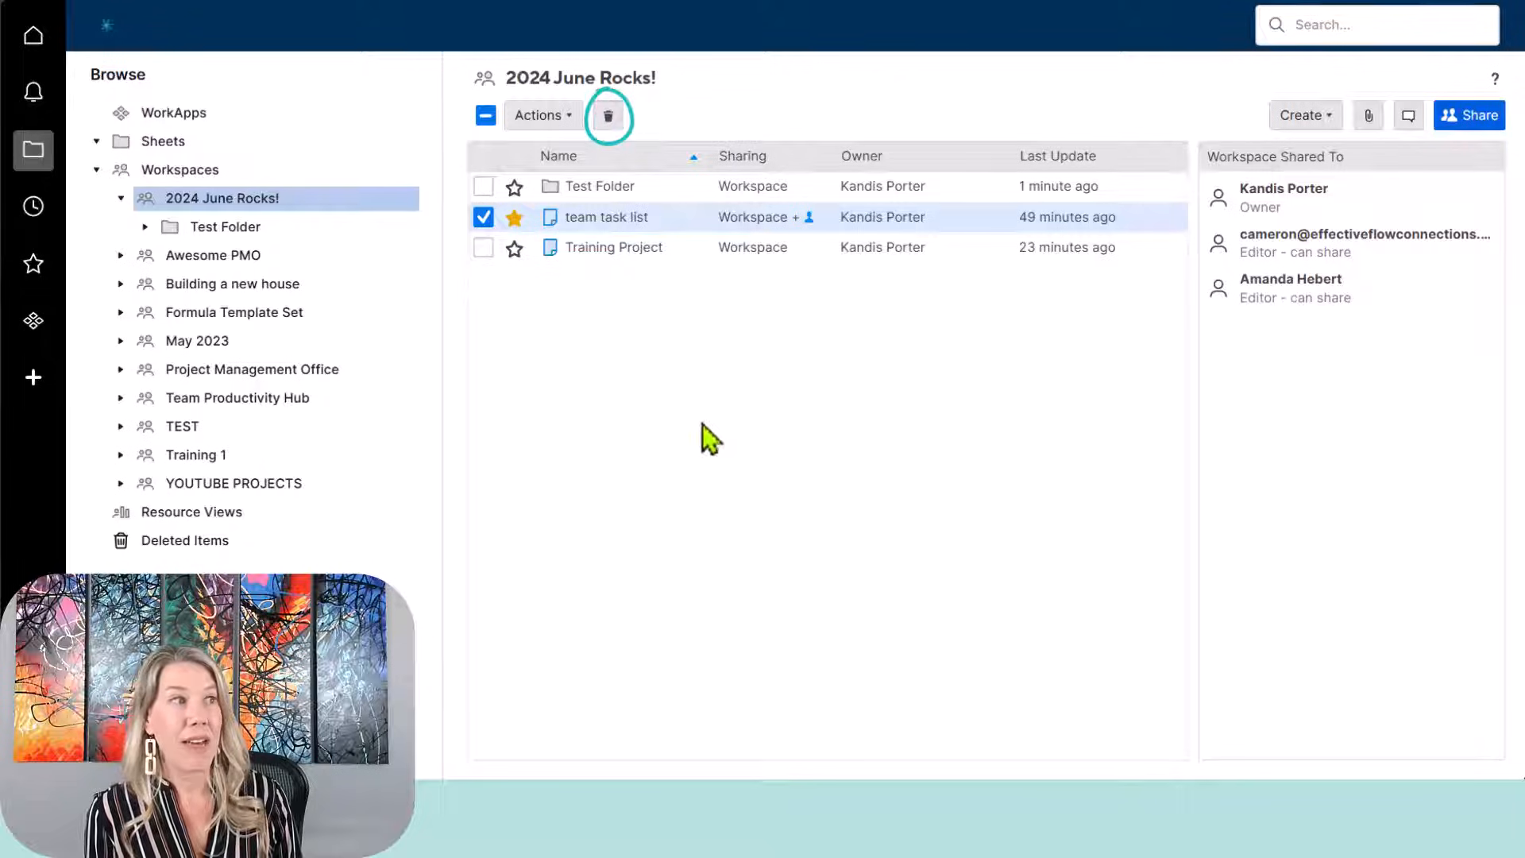
pyautogui.click(483, 218)
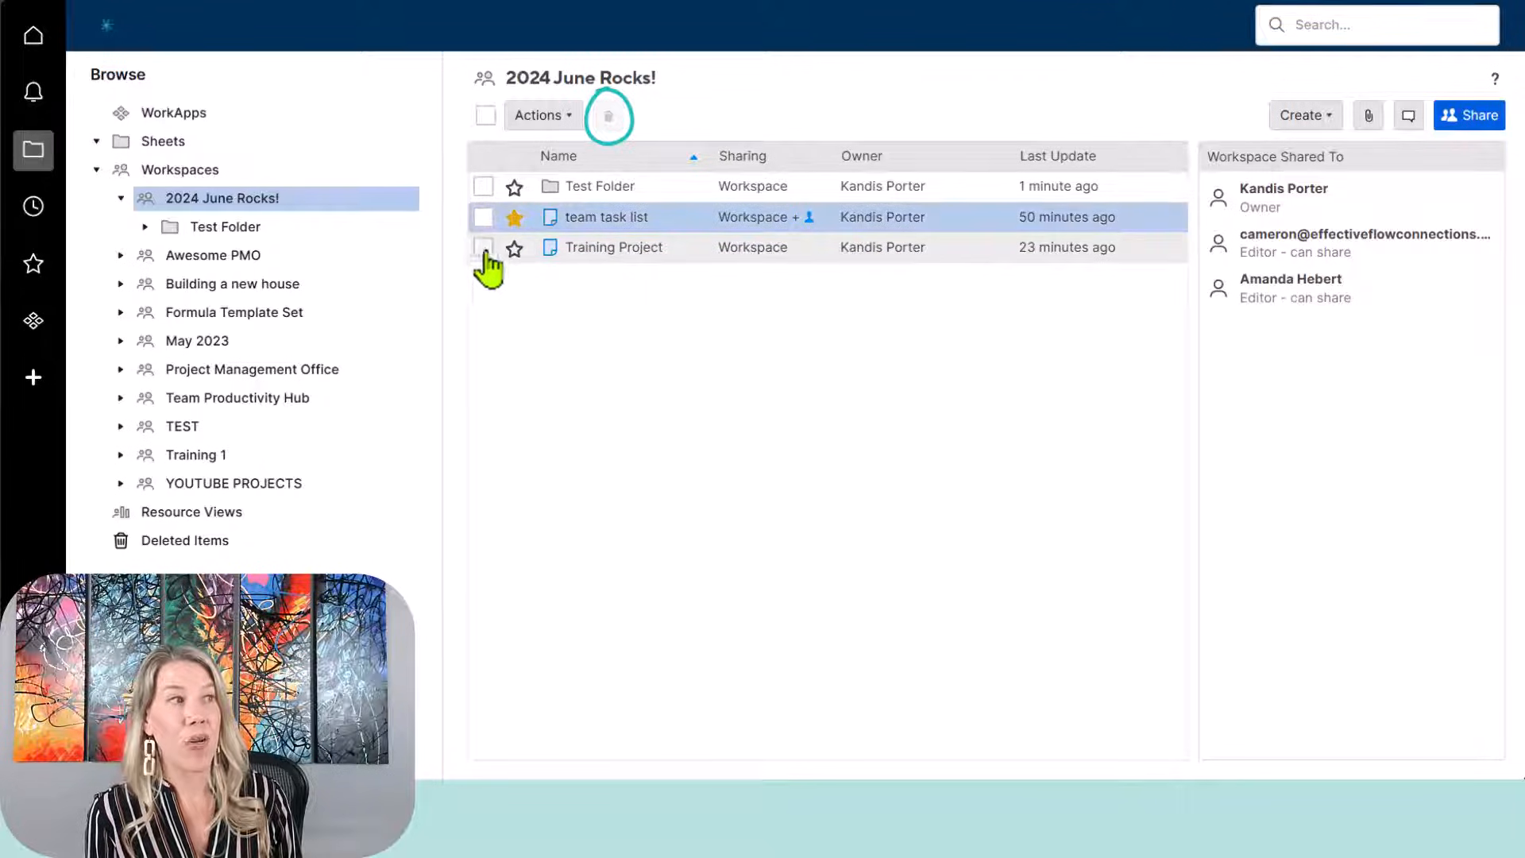
pyautogui.click(483, 248)
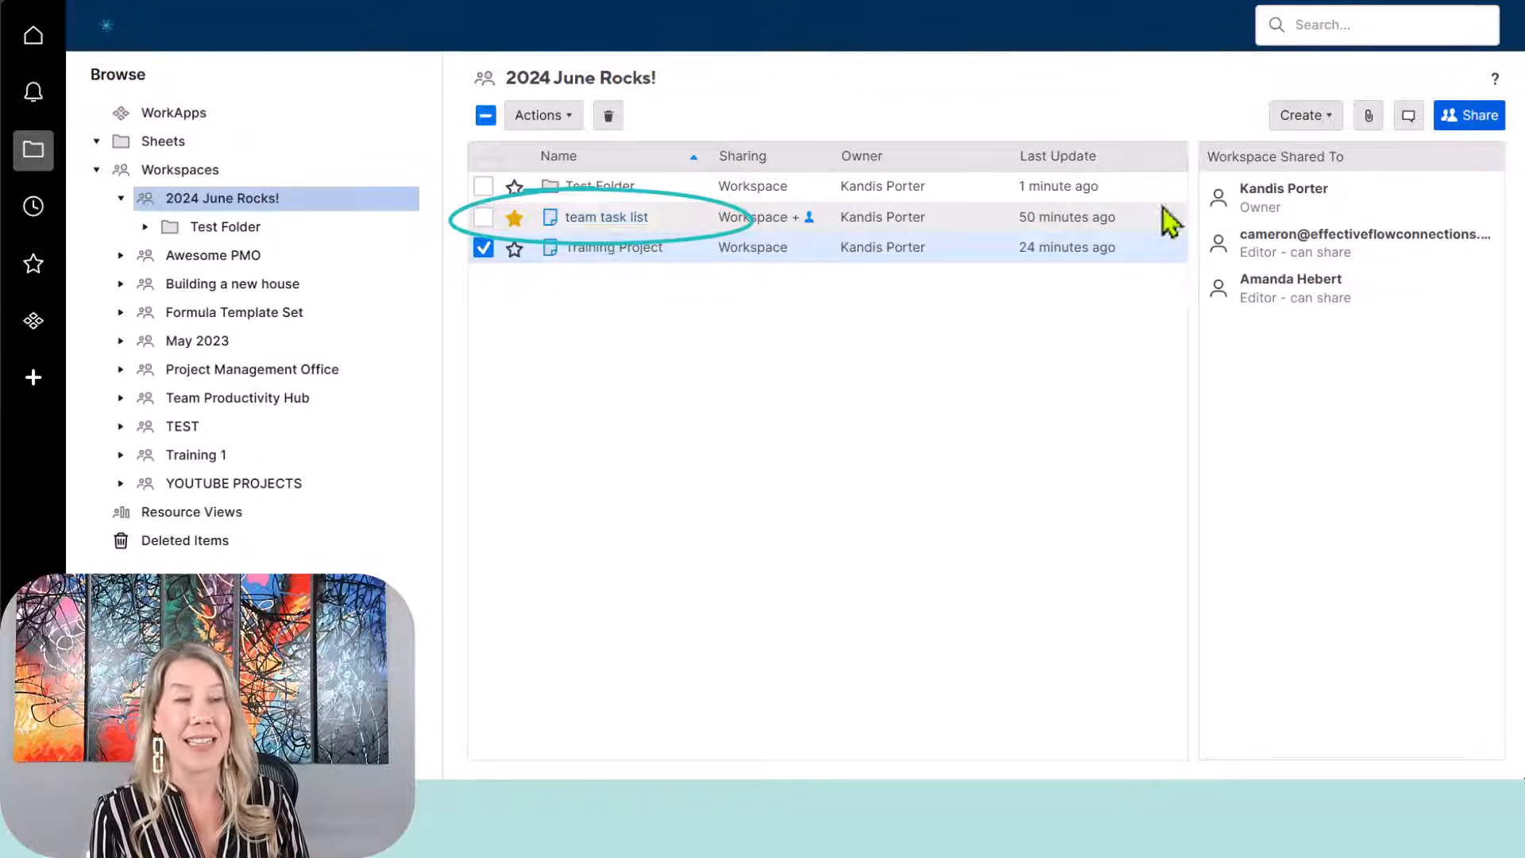
# Step: Look over the item types that can be created in the workspace and open the team task list sheet
pyautogui.click(1328, 117)
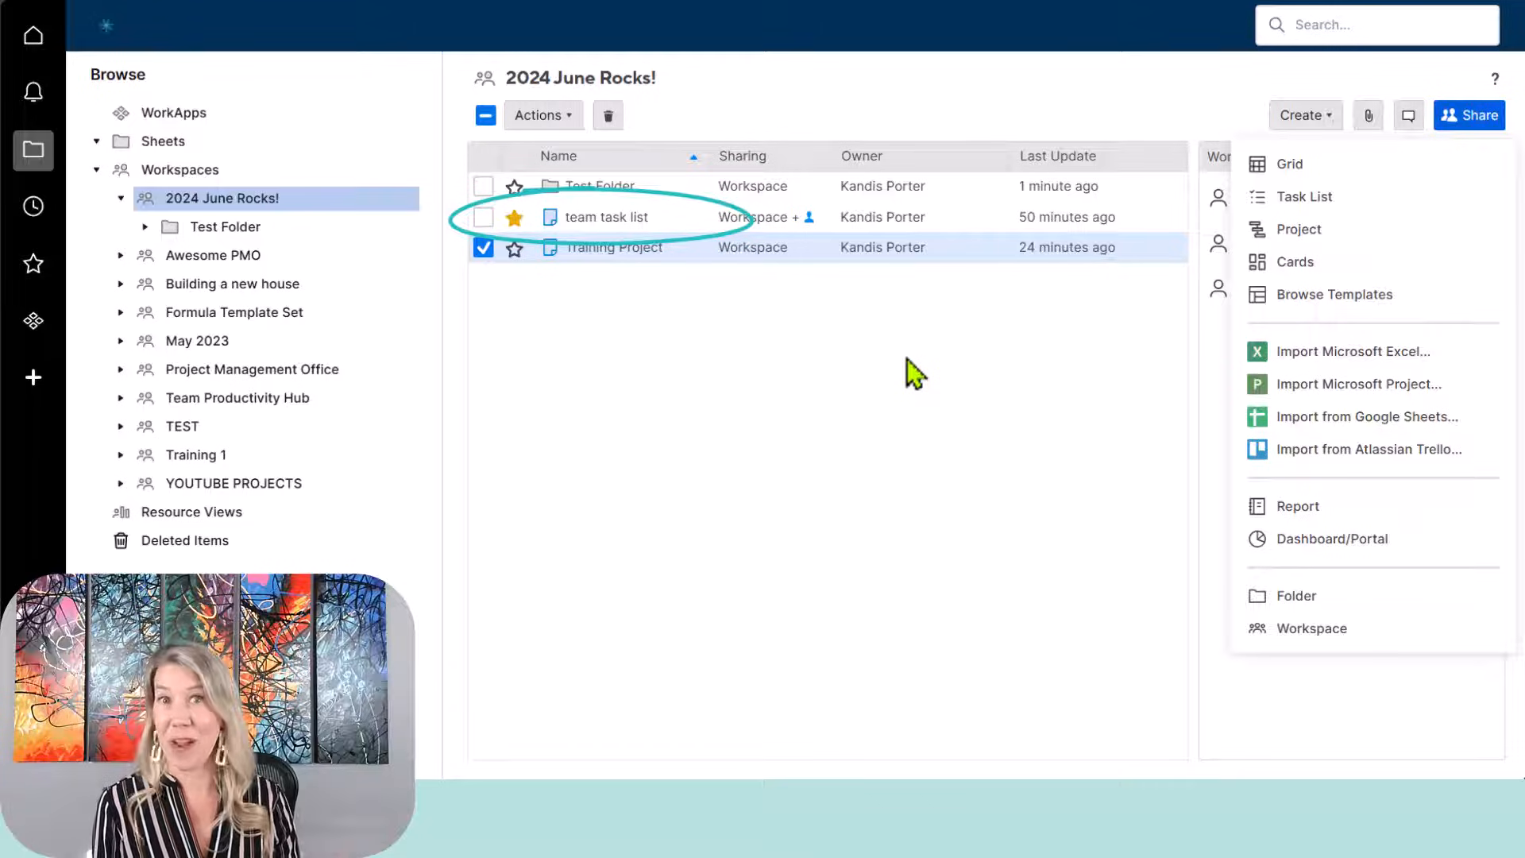
pyautogui.click(624, 223)
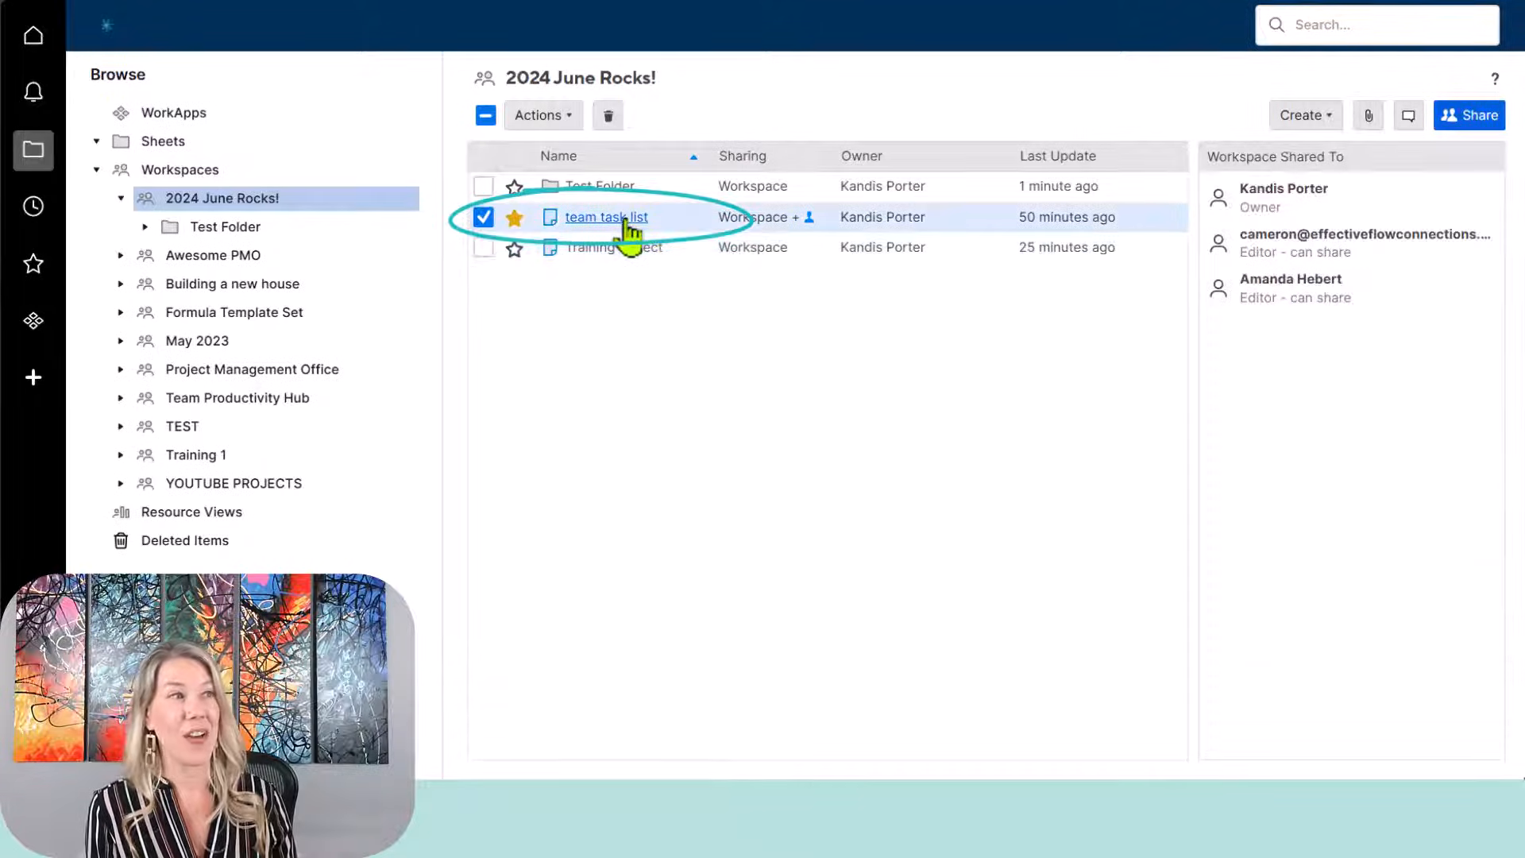
pyautogui.click(625, 221)
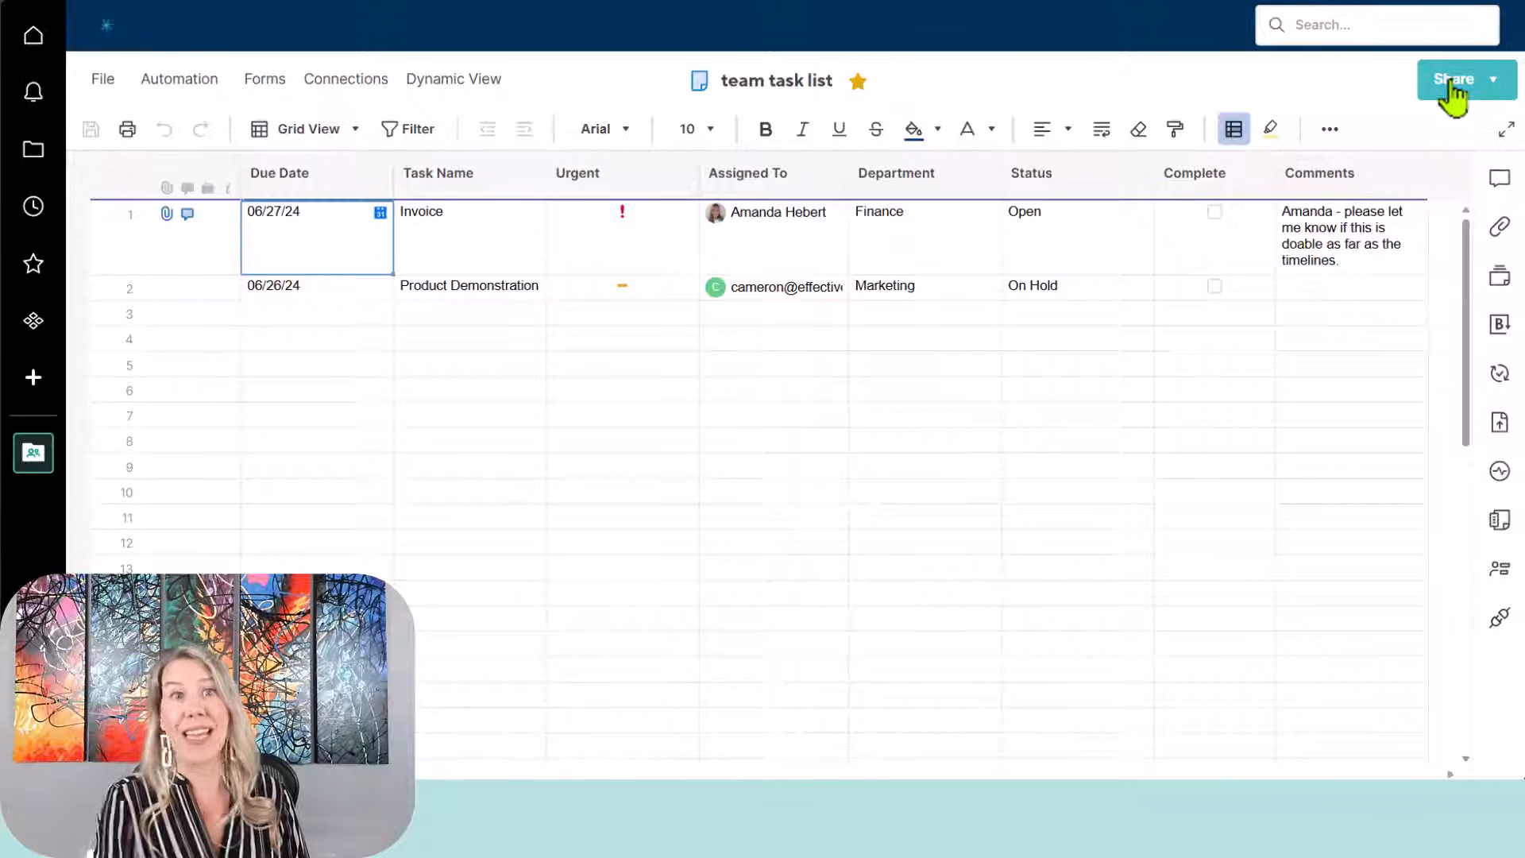
pyautogui.click(429, 389)
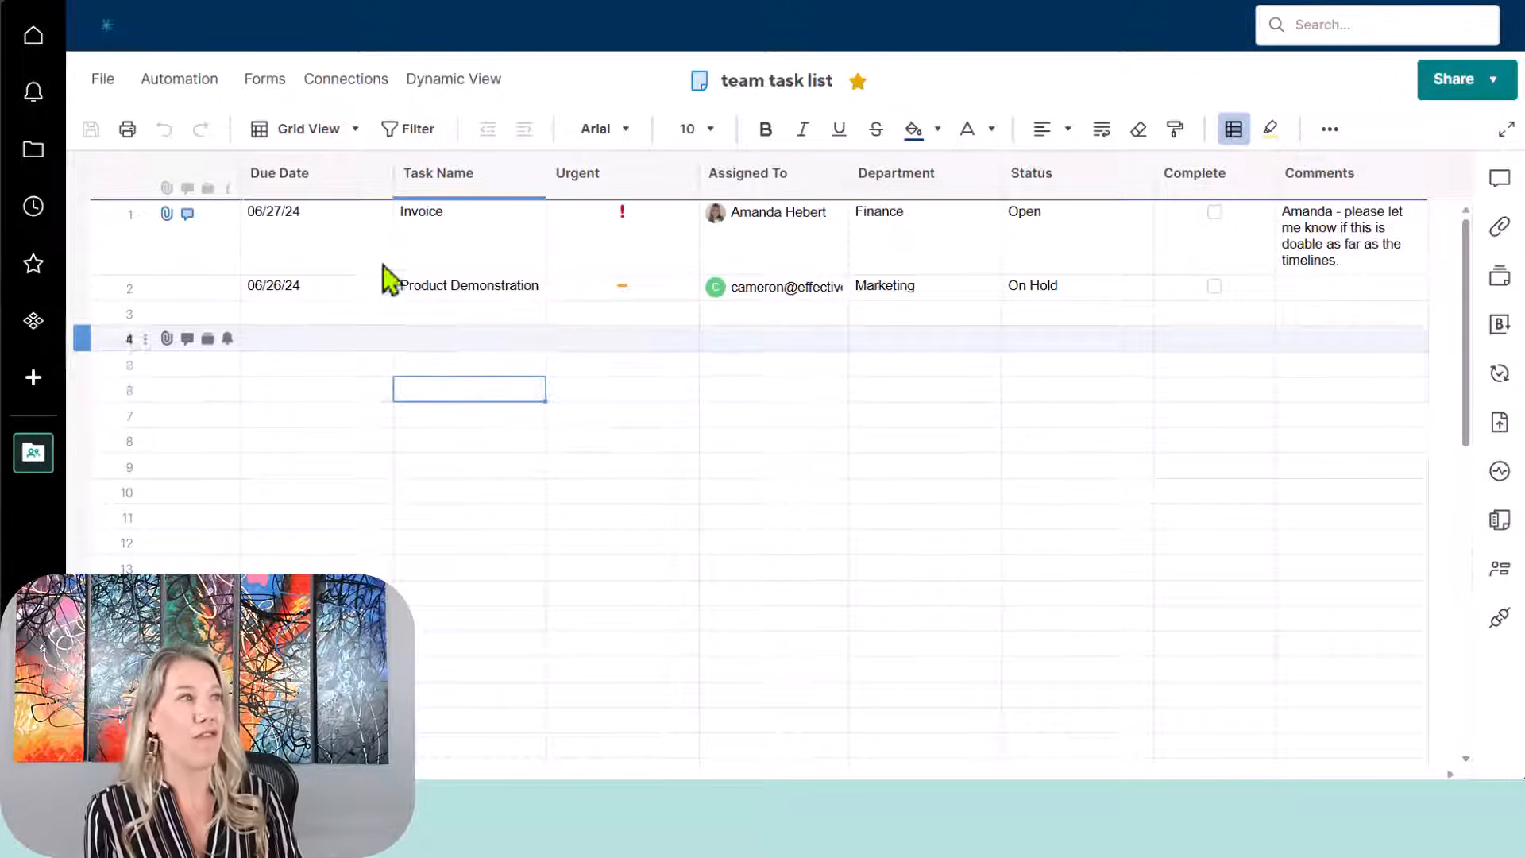
# Step: Review the sheet's PDF print setup and its available views without printing or switching the view
pyautogui.click(135, 133)
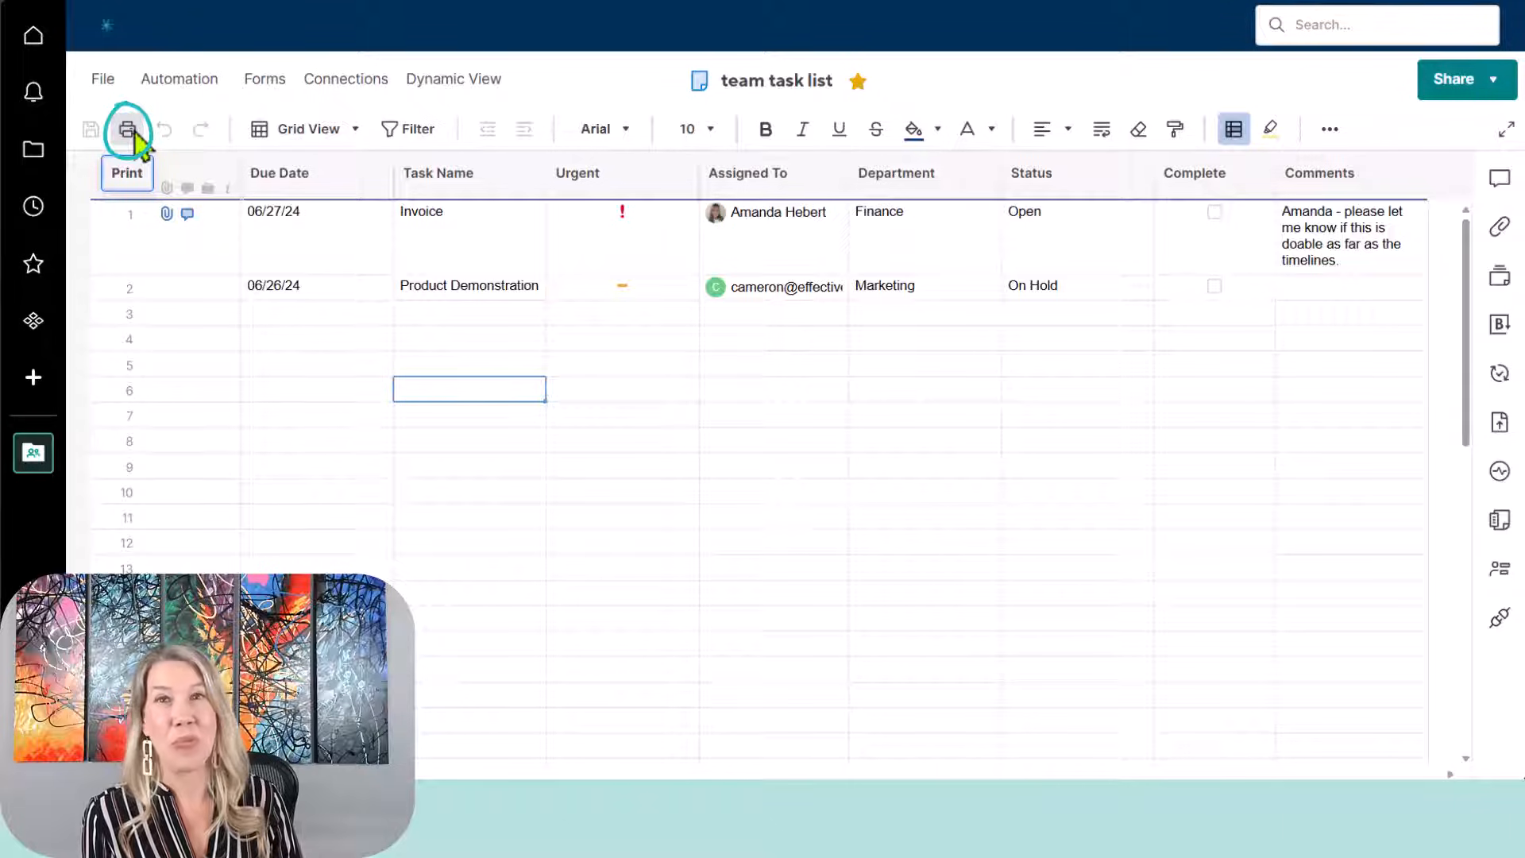
pyautogui.click(135, 134)
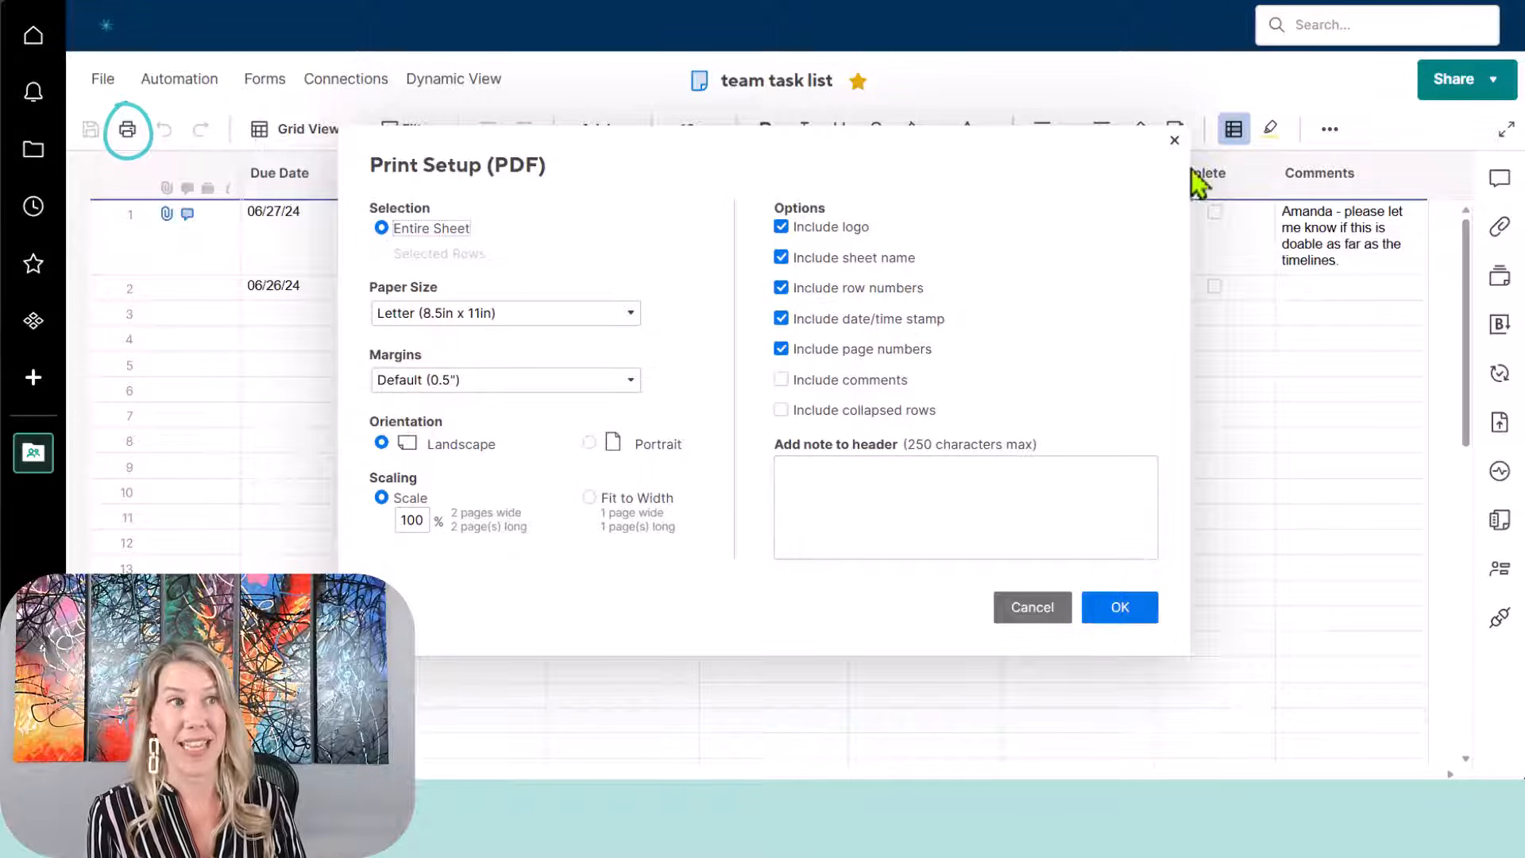
pyautogui.click(1176, 143)
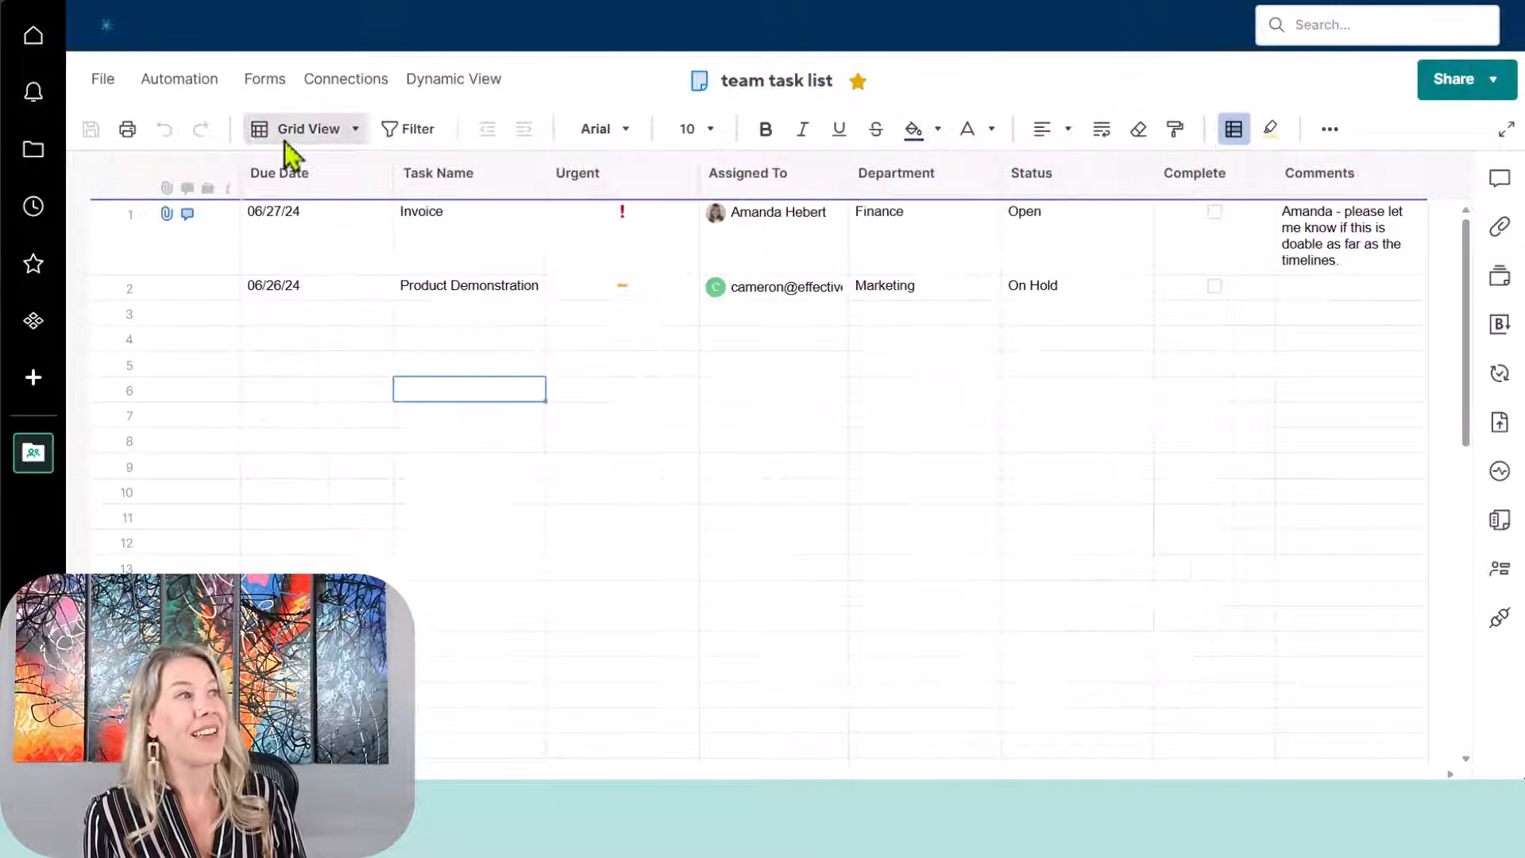
pyautogui.click(334, 135)
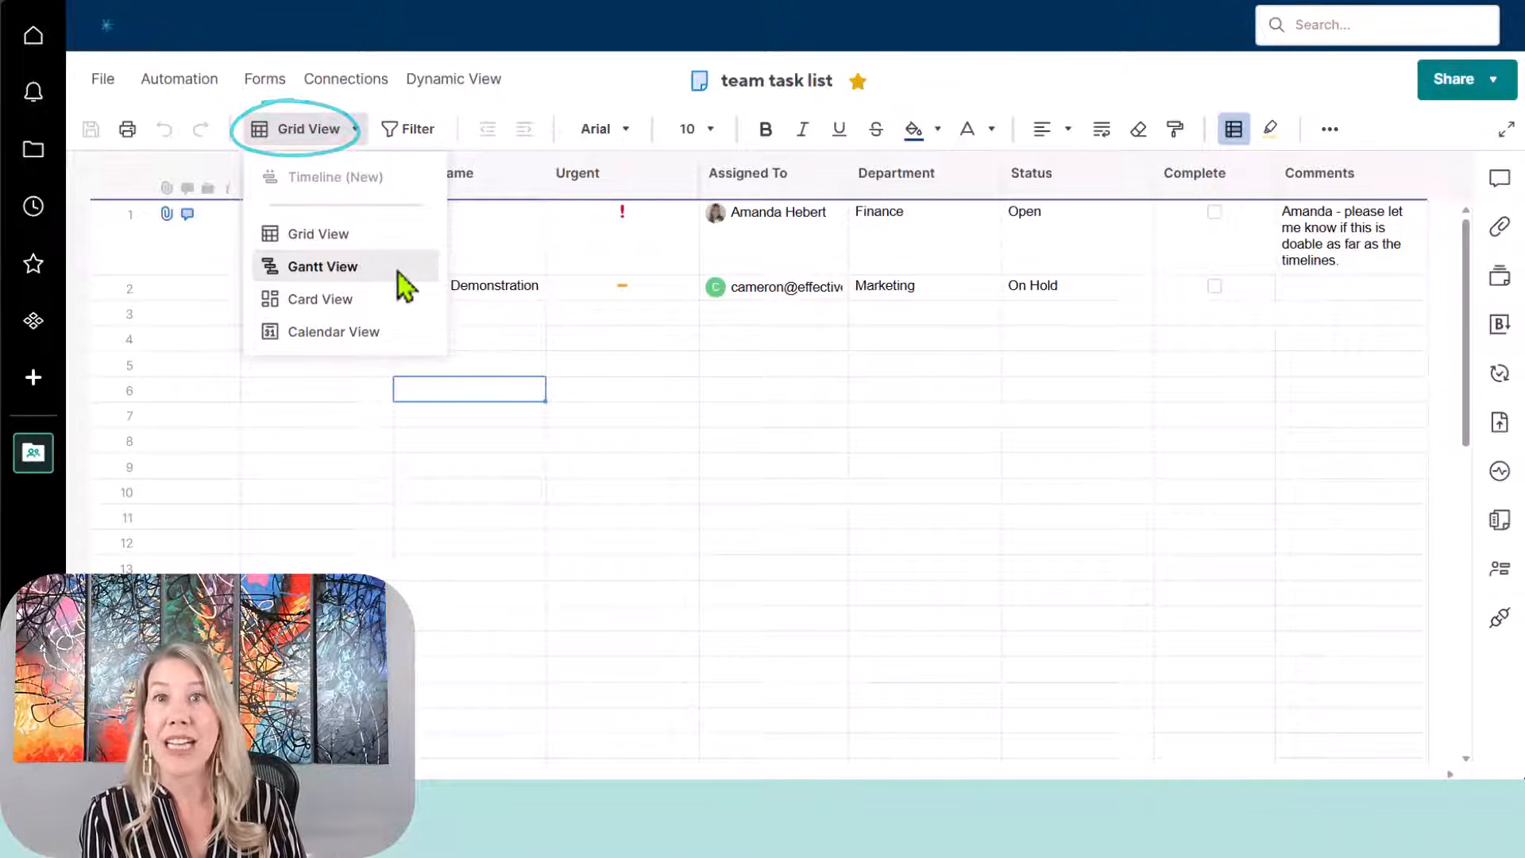
pyautogui.click(646, 361)
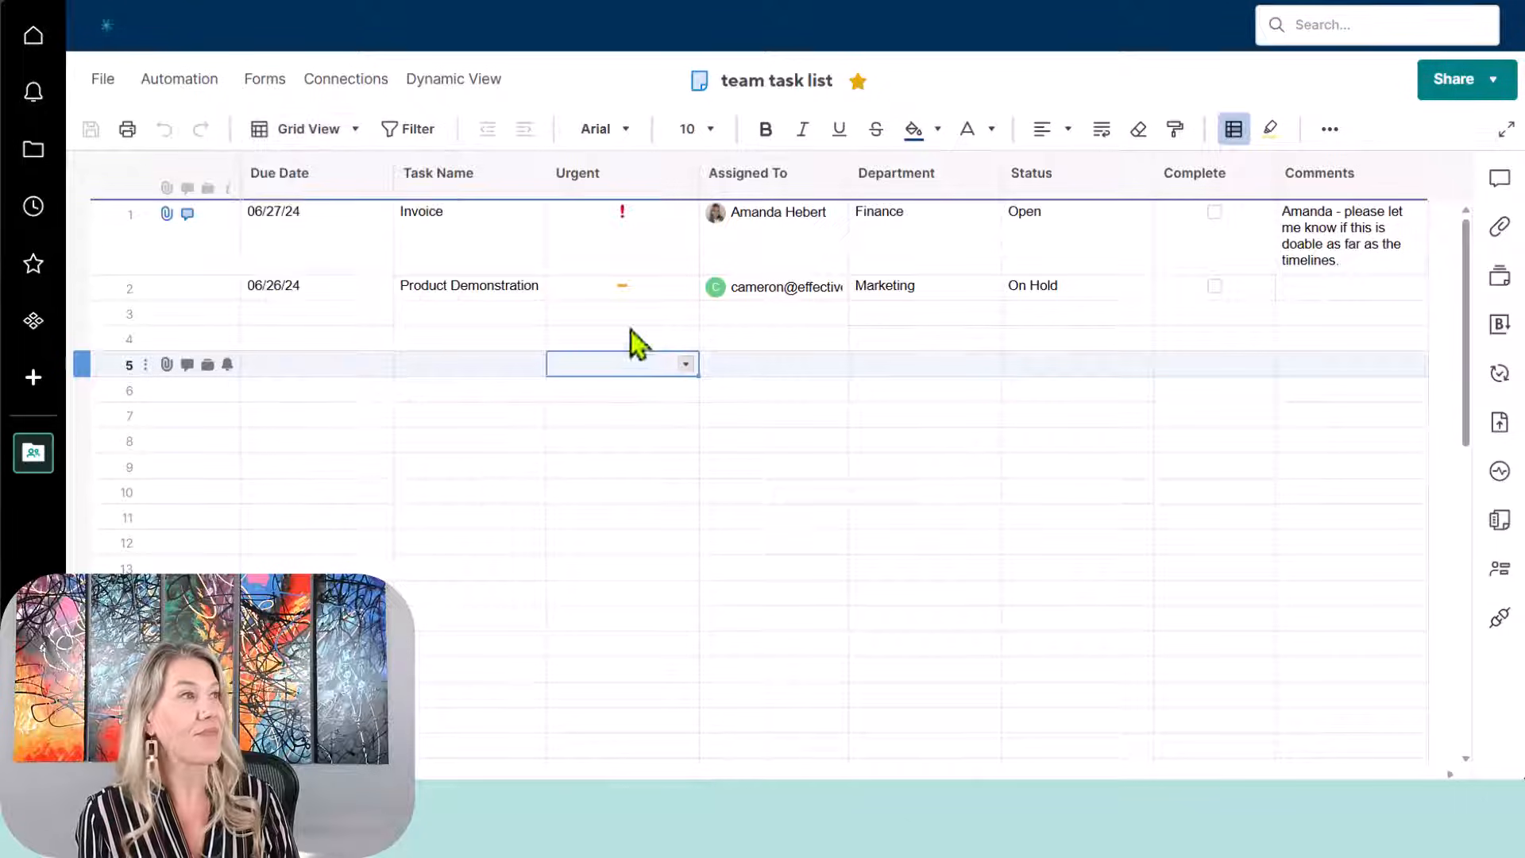
# Step: Start a new filter on the team task list, name it with the Invoice assignee's first name and use the Assigned To field
pyautogui.click(426, 131)
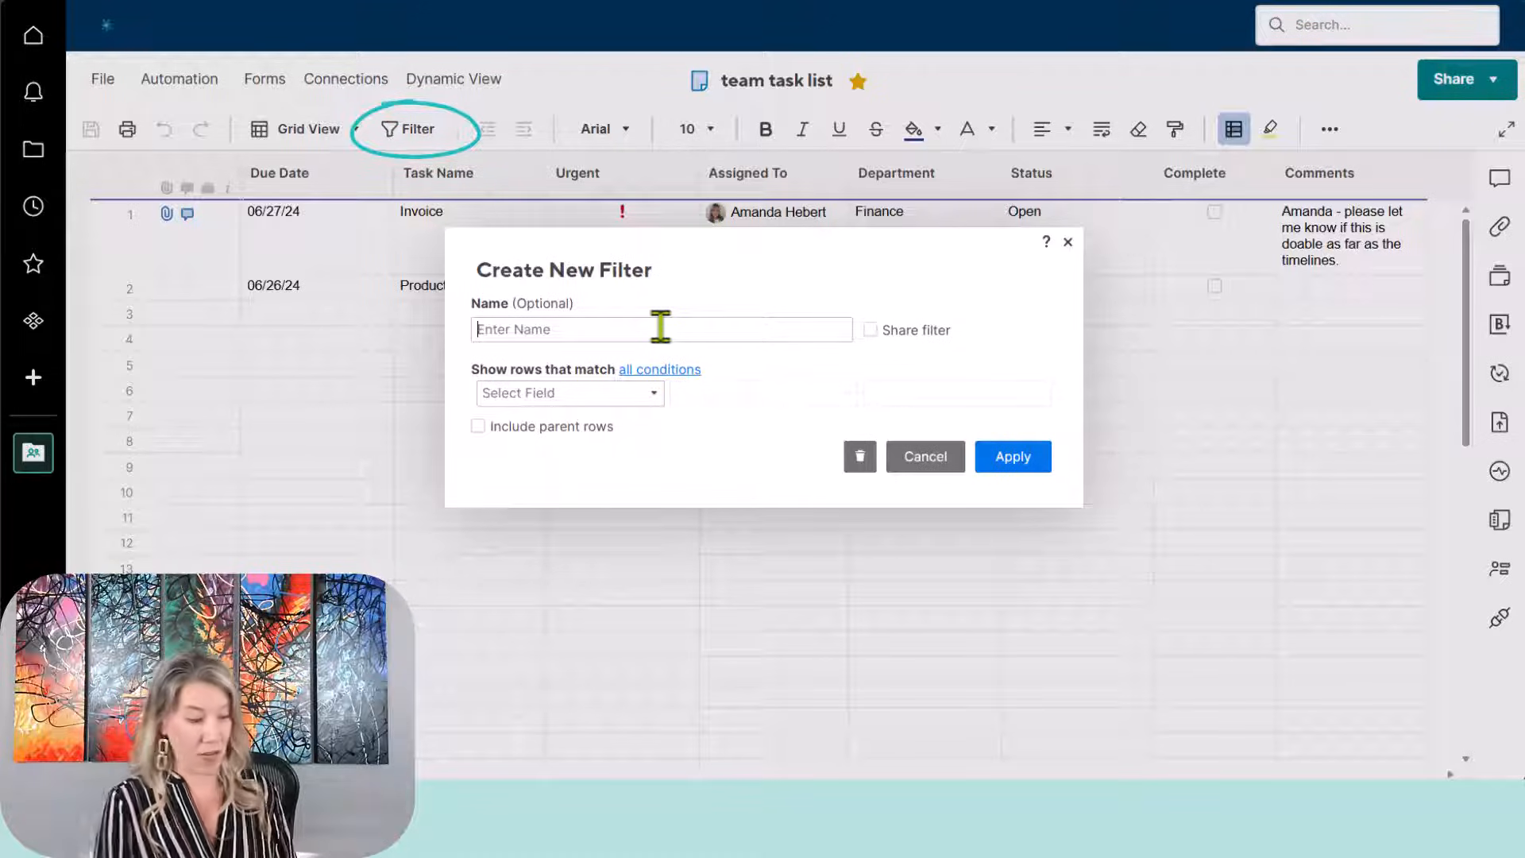
pyautogui.write('Amanda')
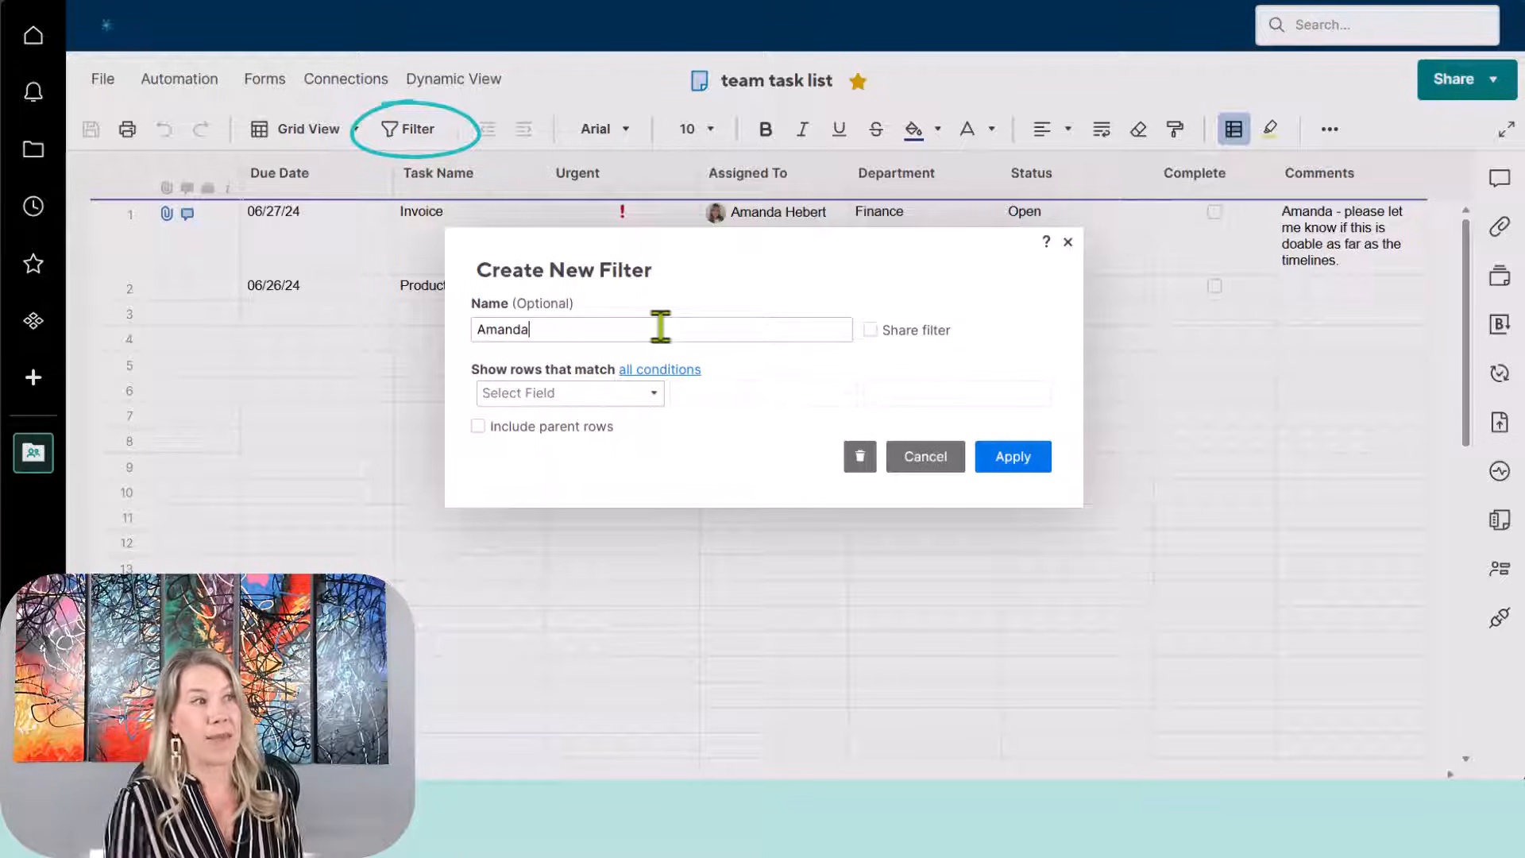
pyautogui.click(655, 395)
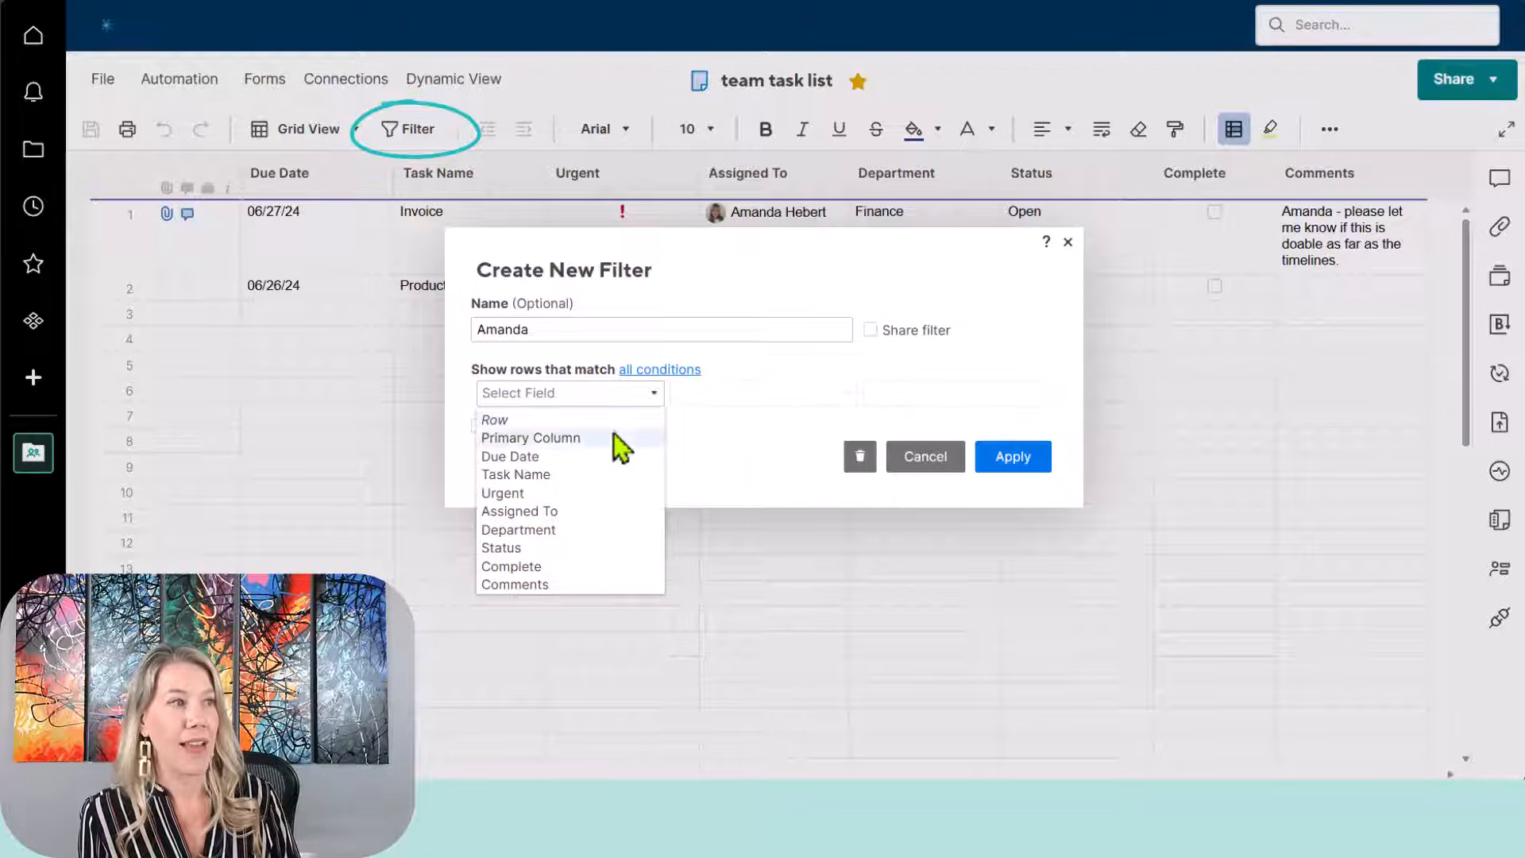
pyautogui.click(585, 514)
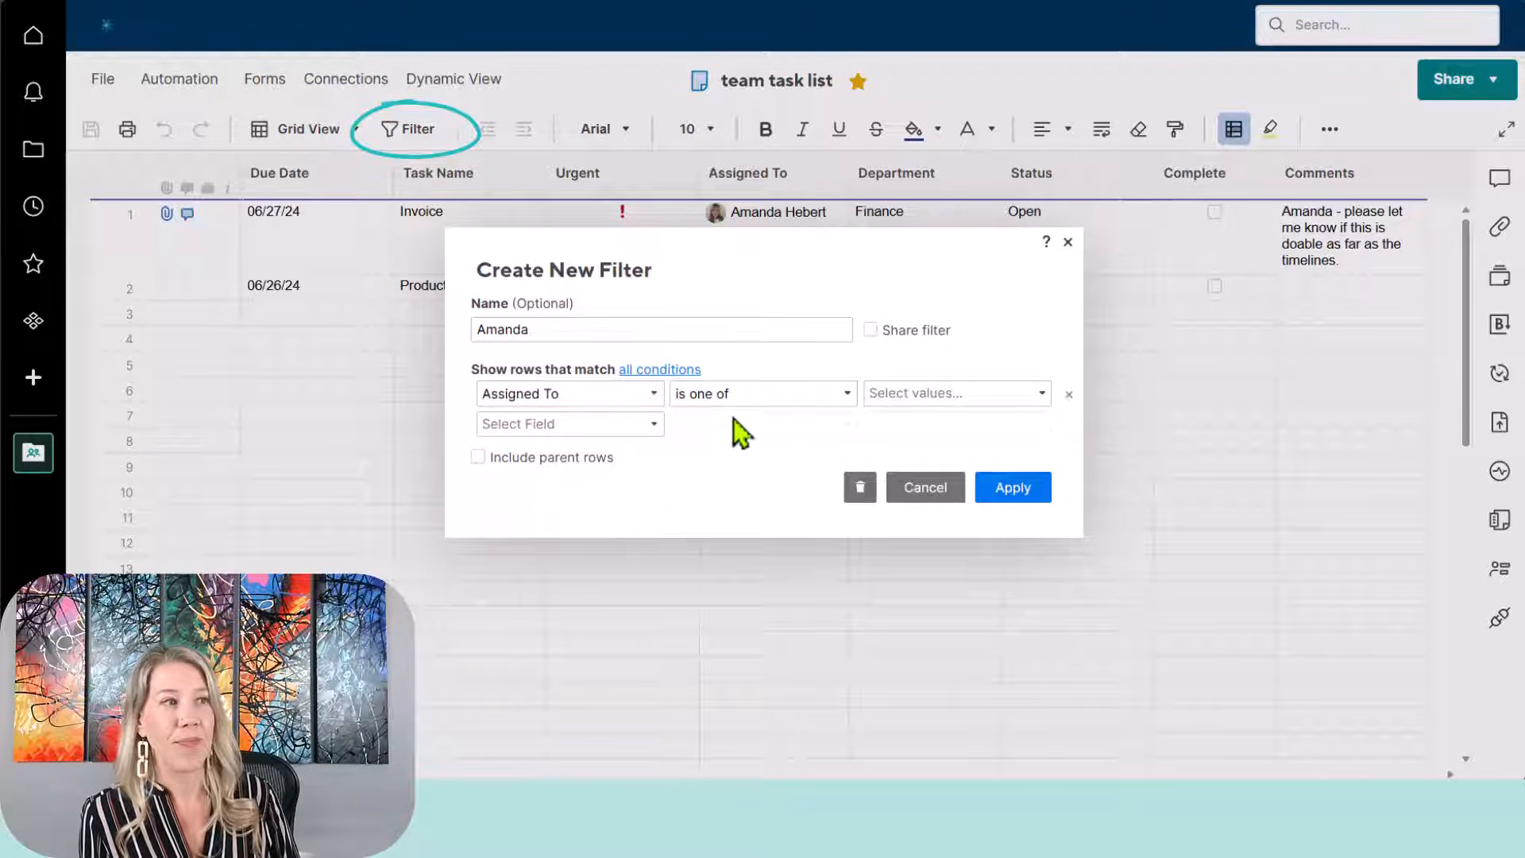
# Step: Set the filter condition so that Assigned To is one of the values, choosing only the Invoice task's assignee
pyautogui.click(849, 393)
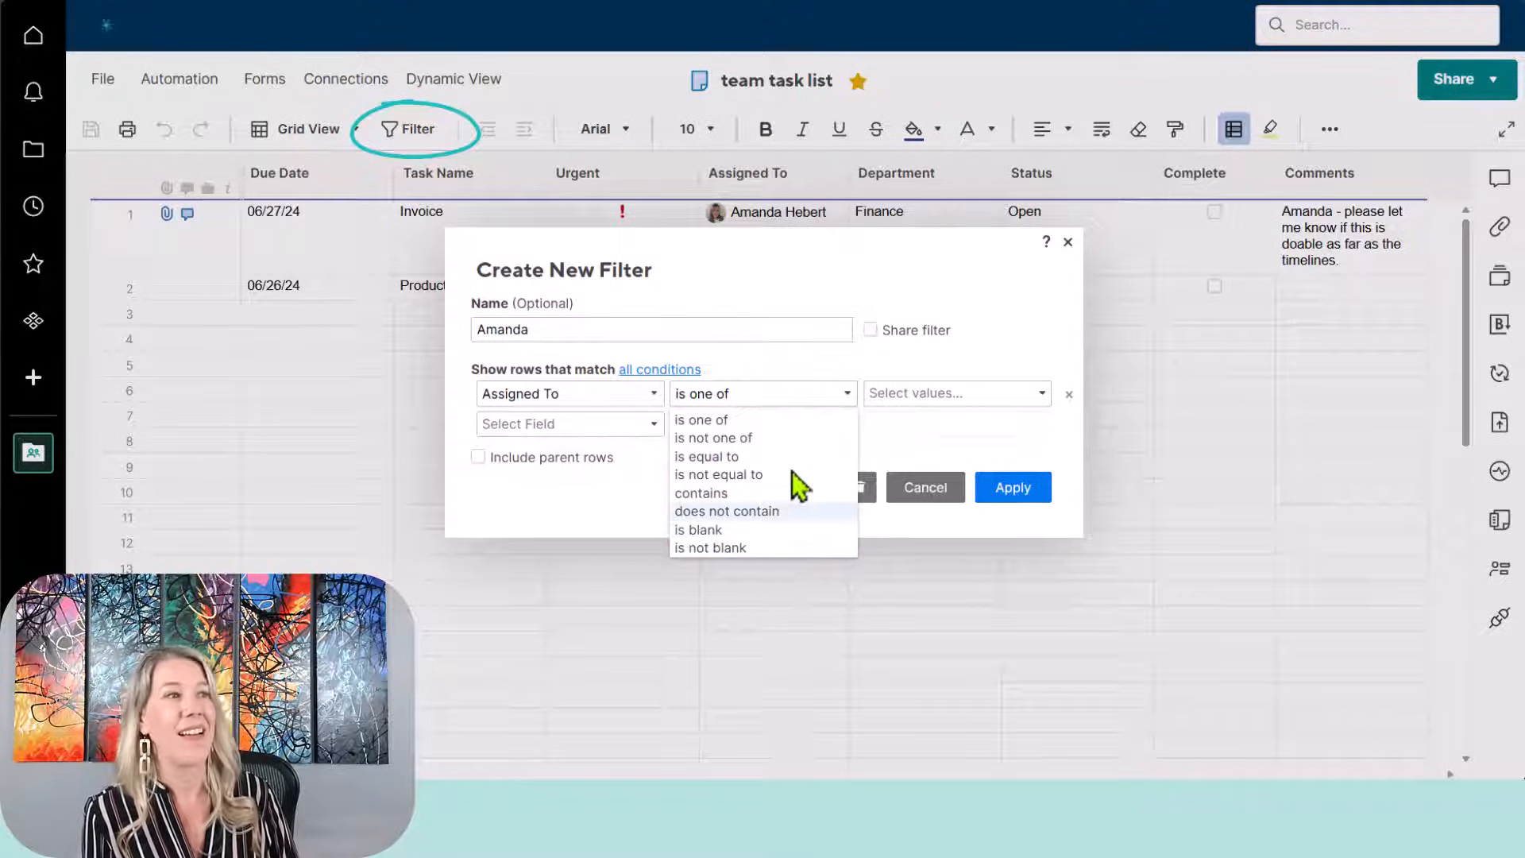
pyautogui.click(793, 493)
pyautogui.click(798, 419)
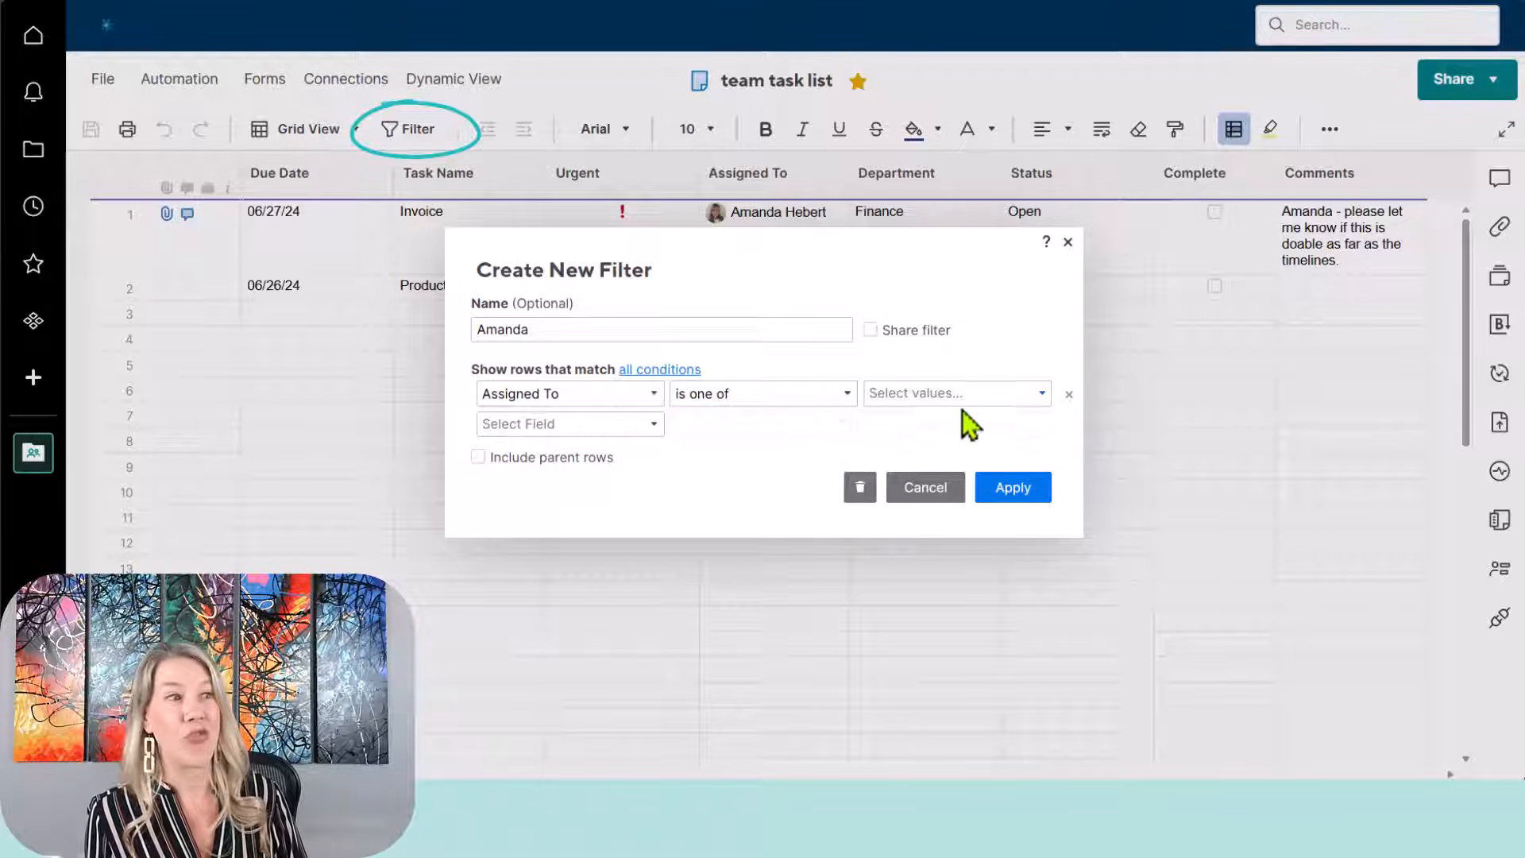
pyautogui.click(1039, 394)
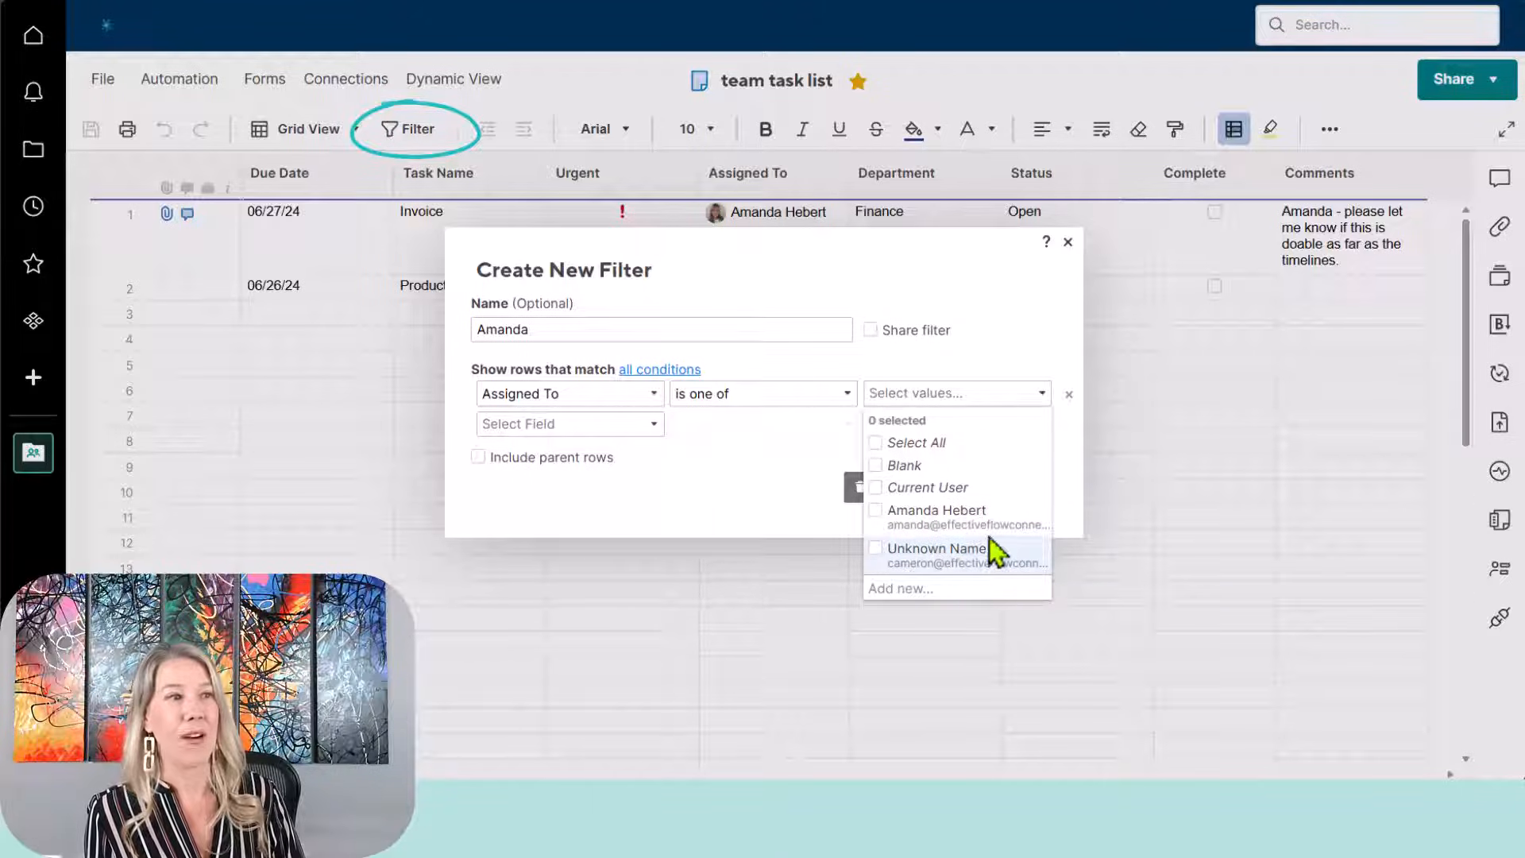
pyautogui.click(875, 512)
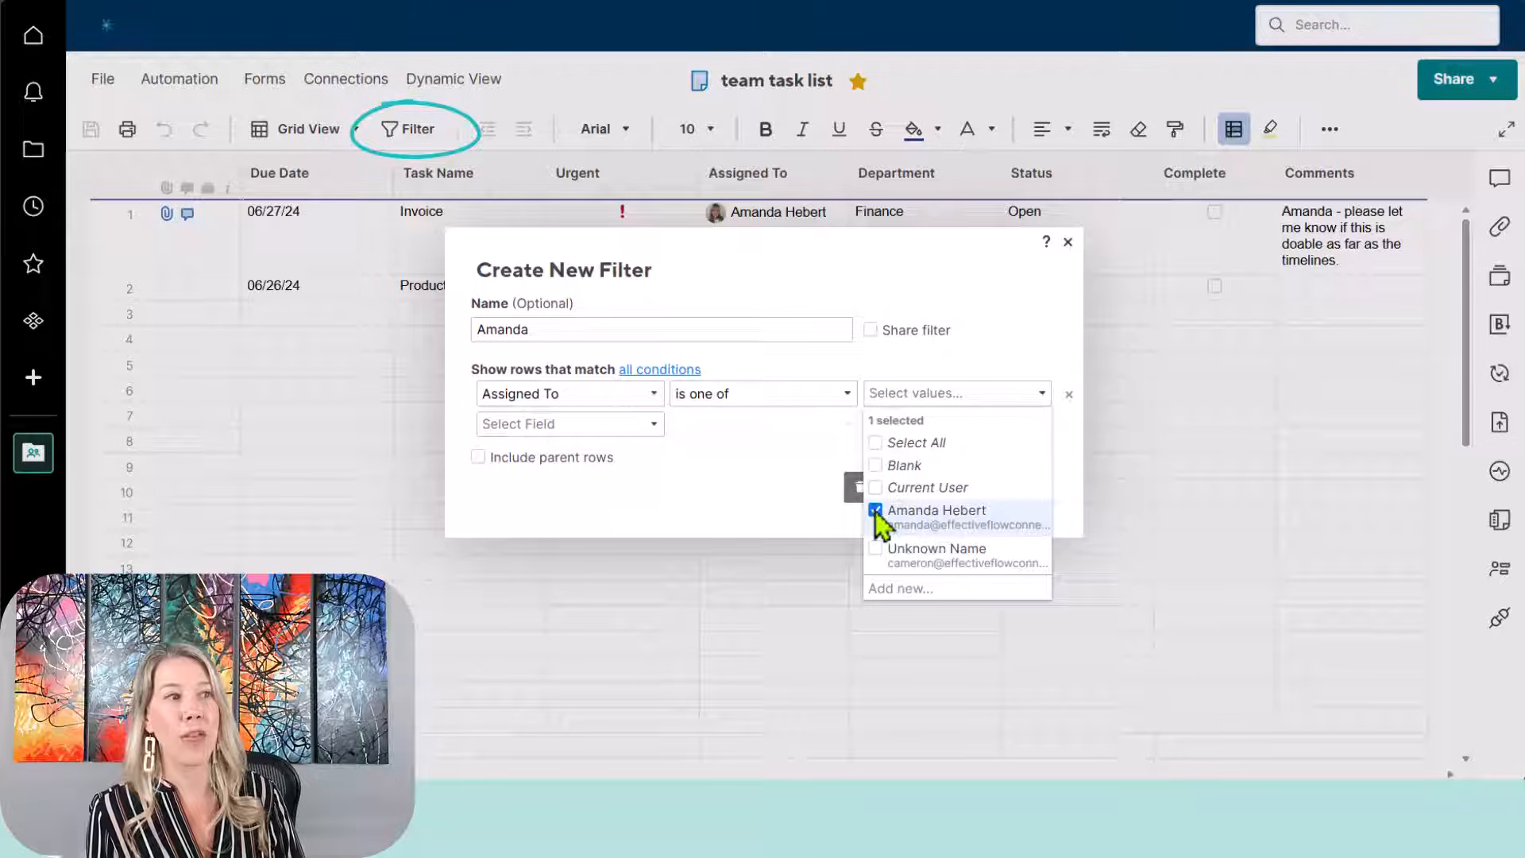
pyautogui.click(1080, 499)
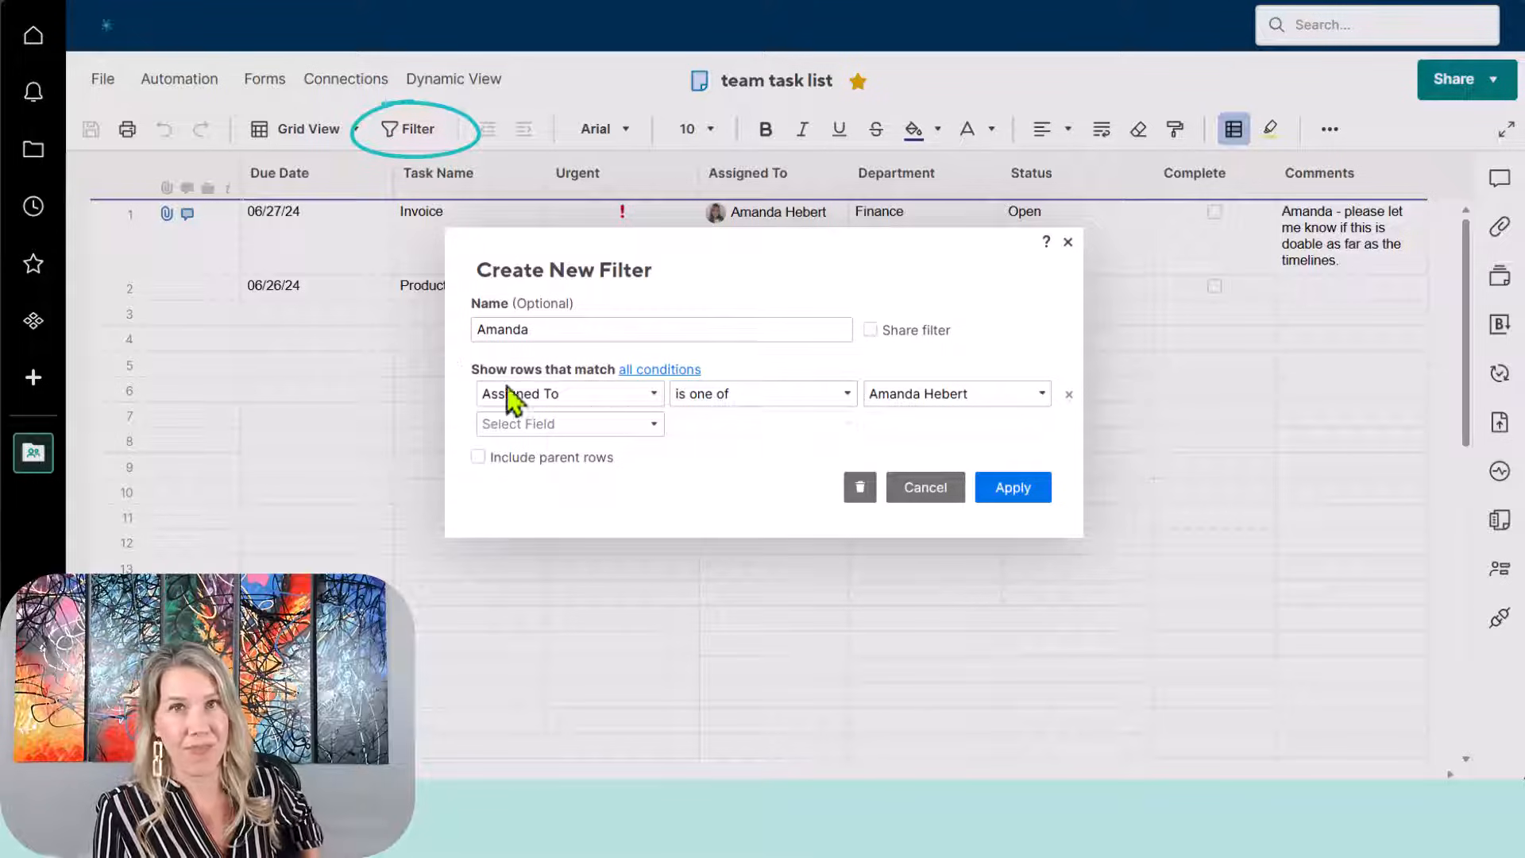
# Step: Share the new assignee filter, apply it to the team task list and save the sheet
pyautogui.click(868, 330)
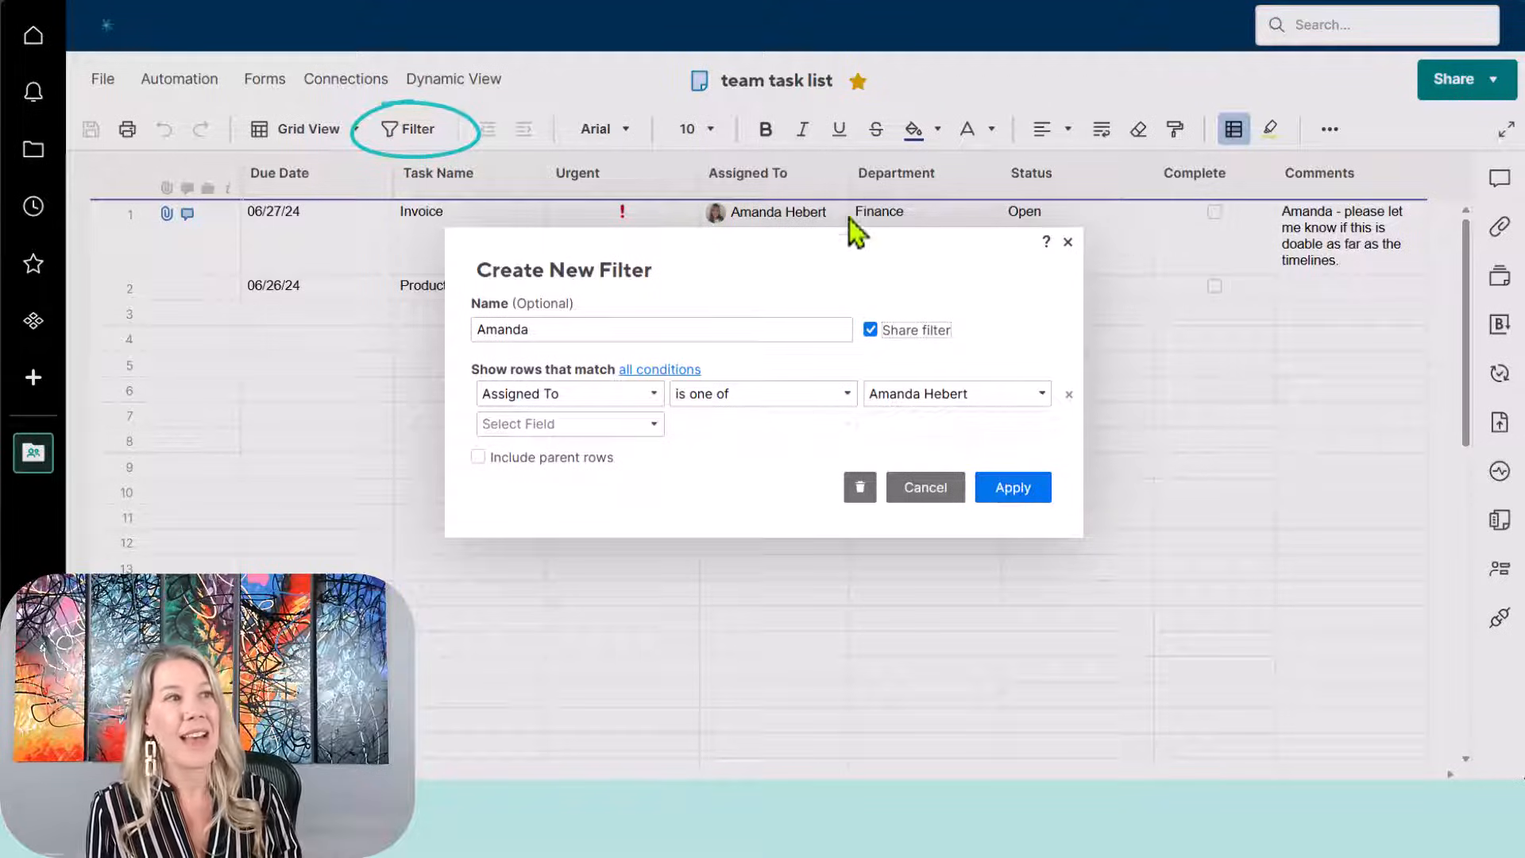
pyautogui.click(1013, 493)
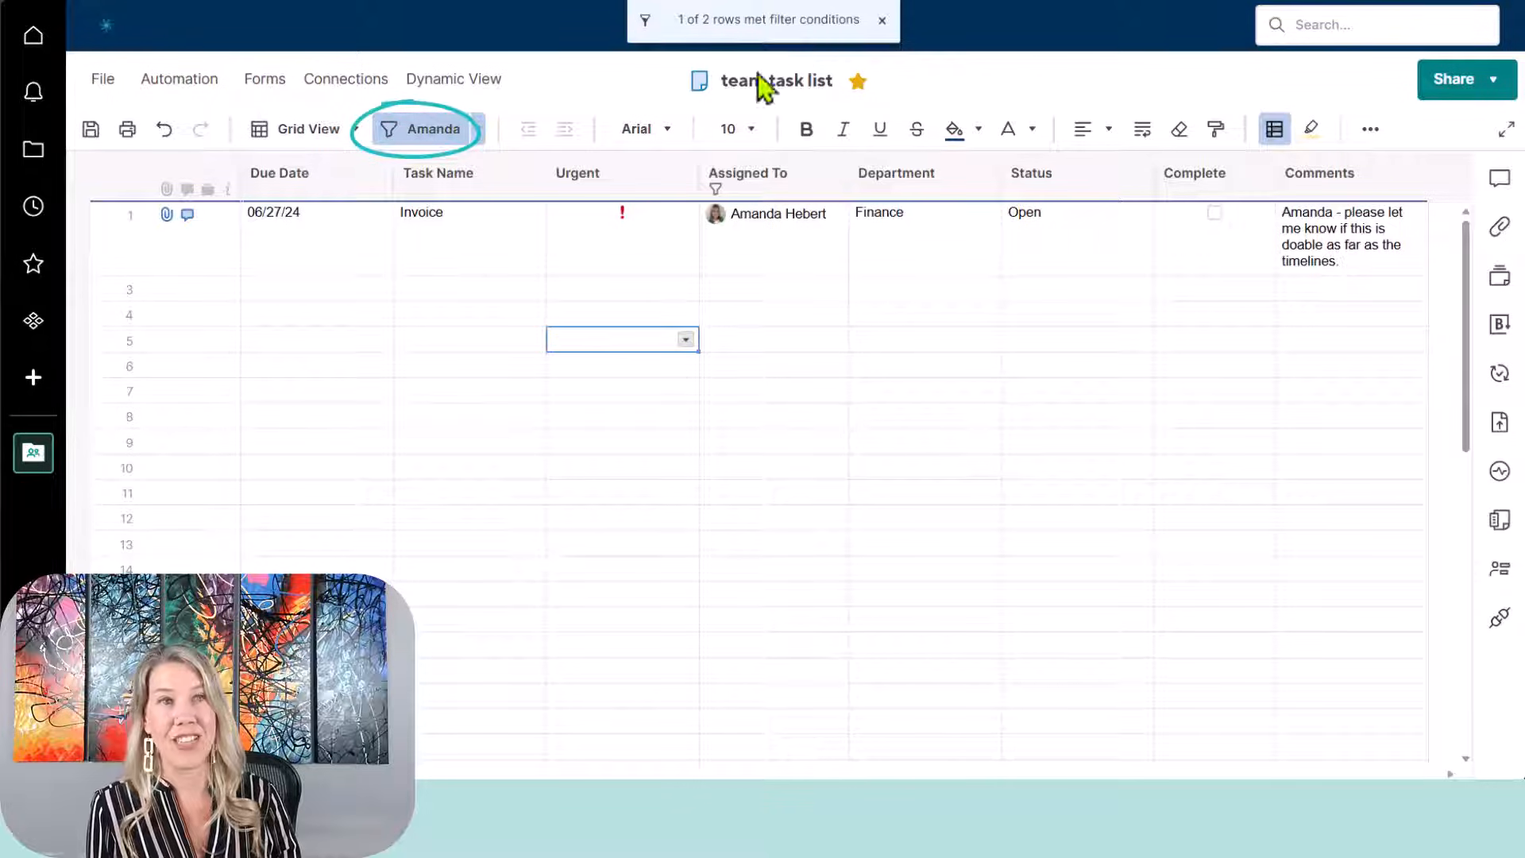
pyautogui.click(91, 129)
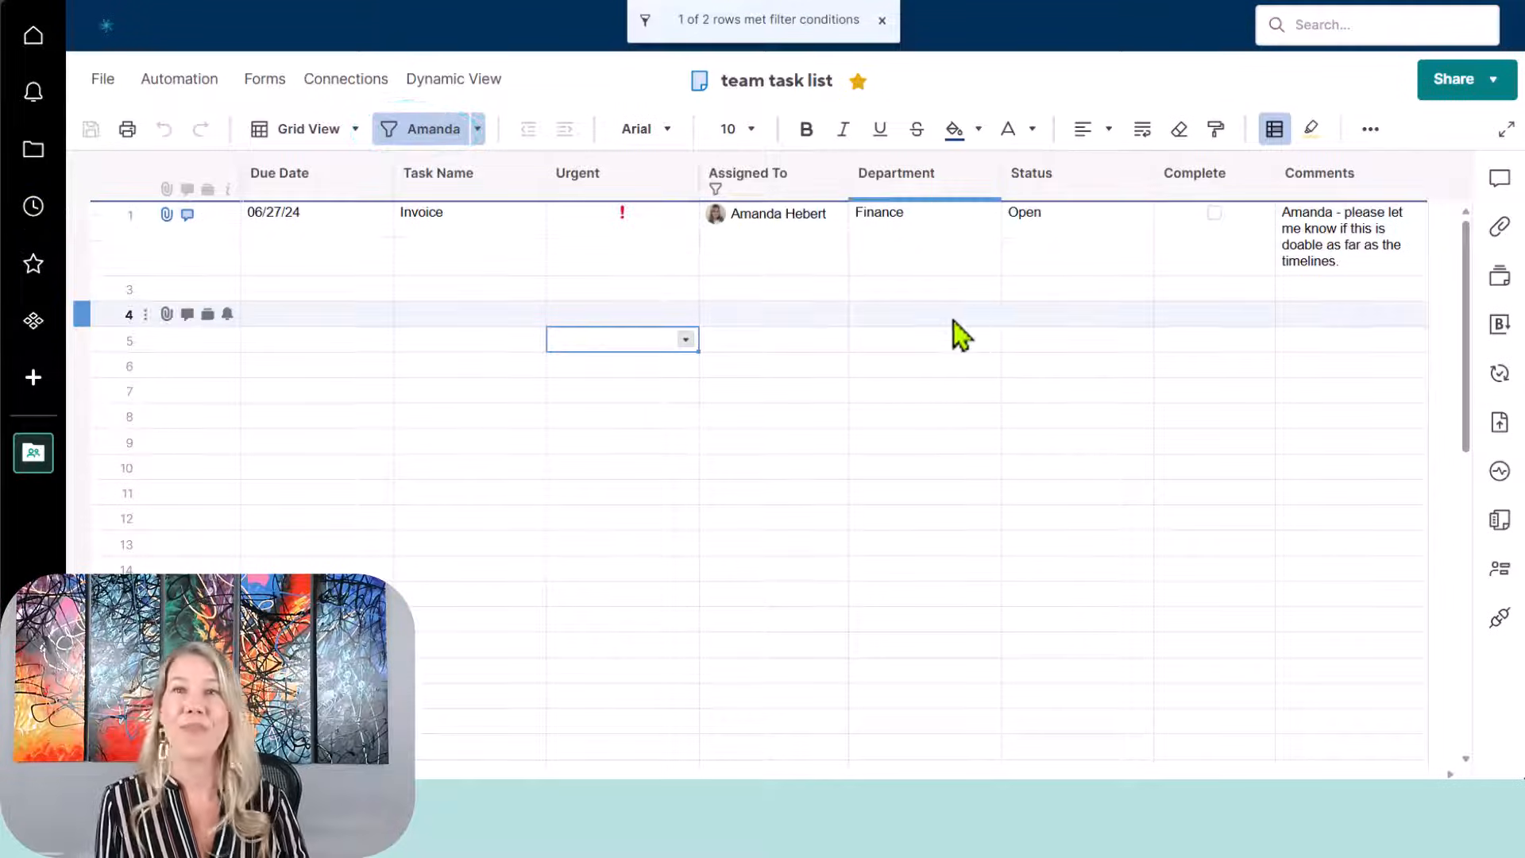
# Step: Review the available fonts and font sizes without changing the sheet's text formatting
pyautogui.click(681, 173)
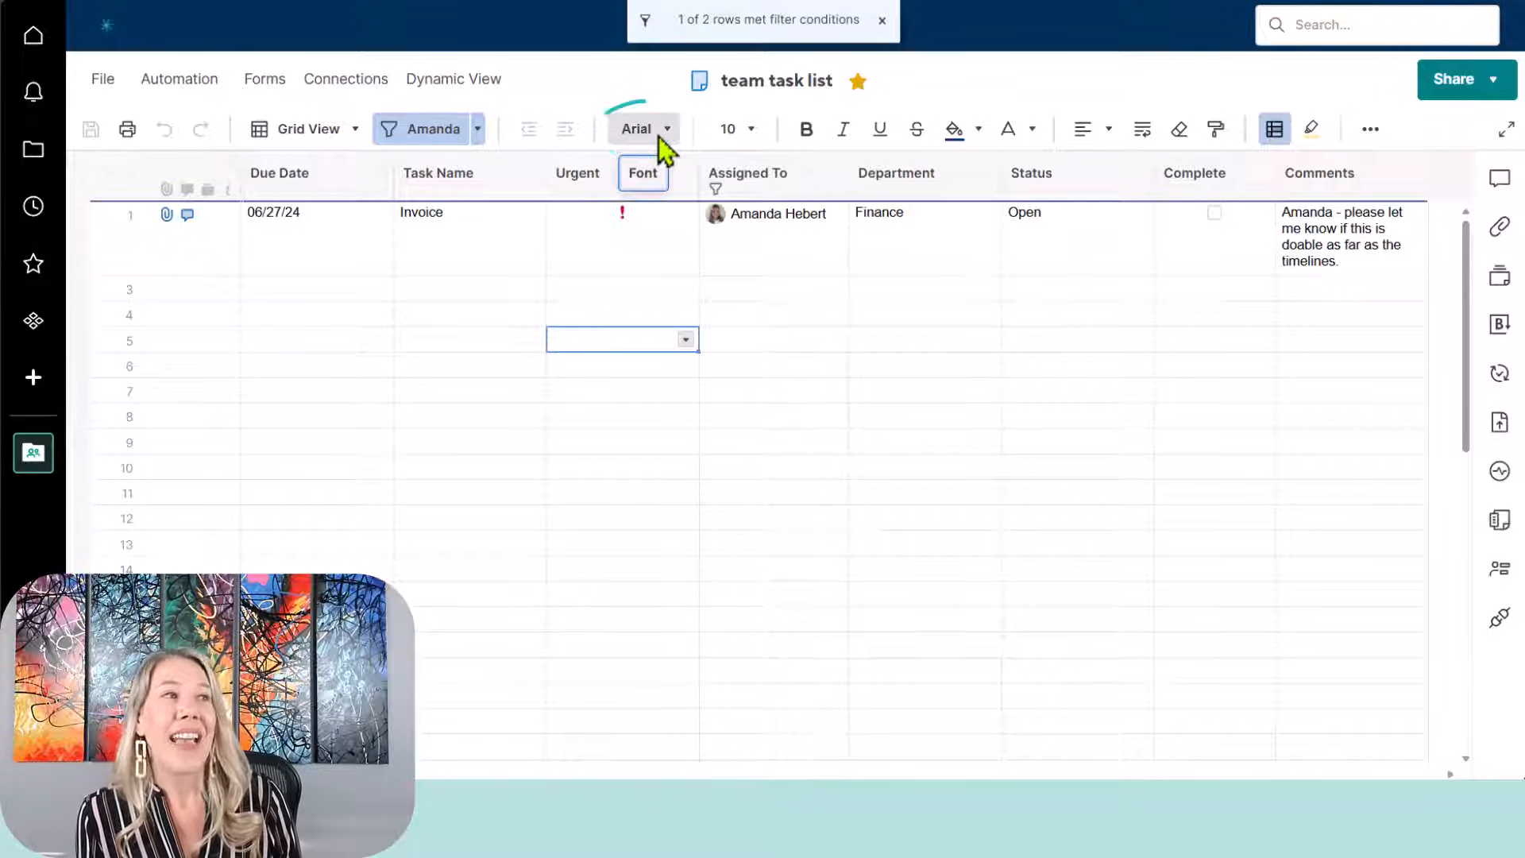
pyautogui.click(659, 140)
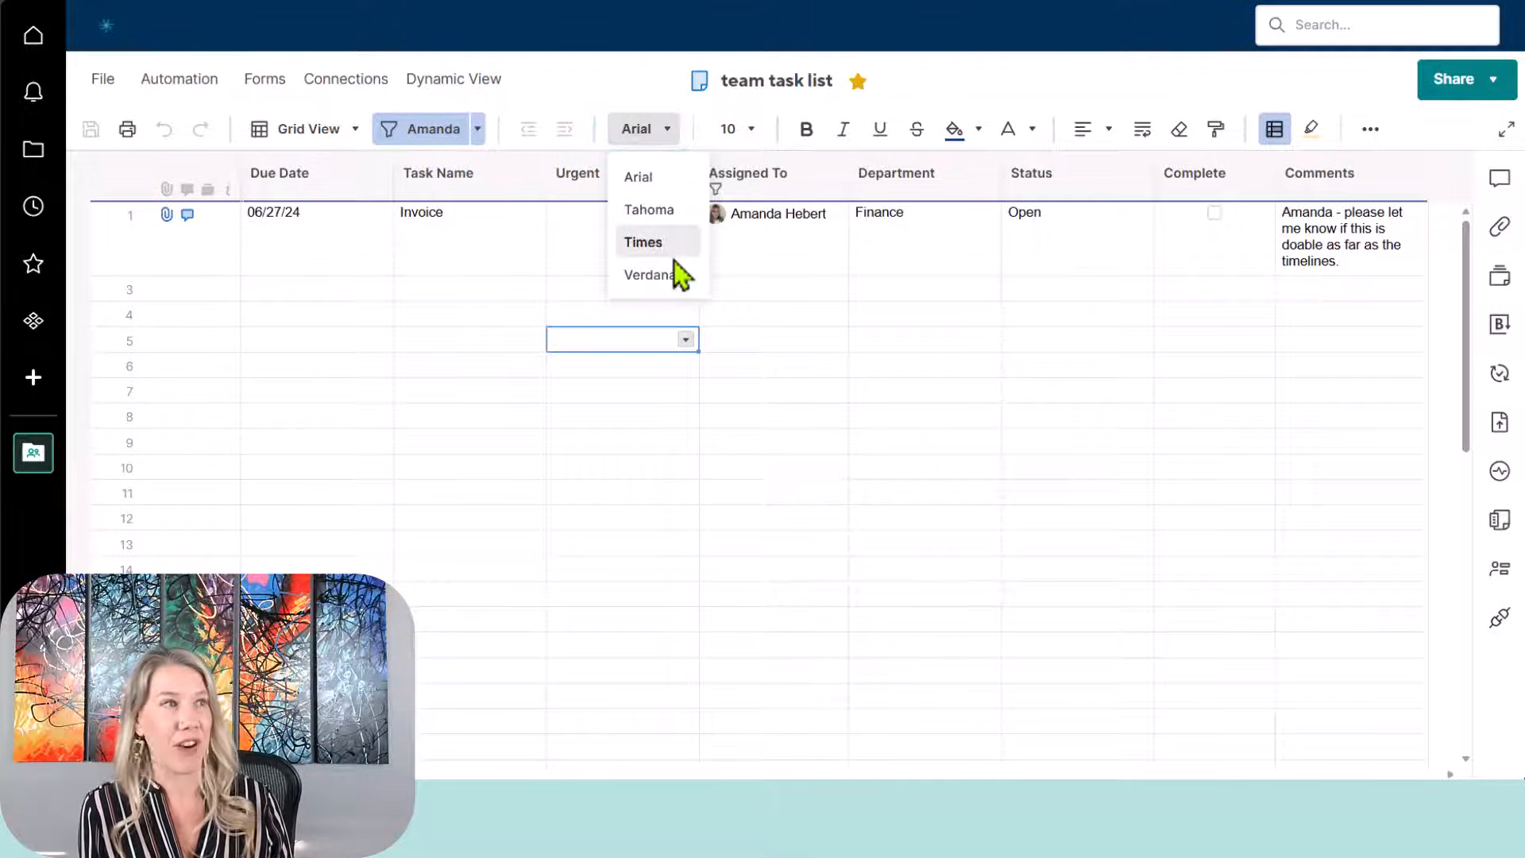
pyautogui.click(750, 130)
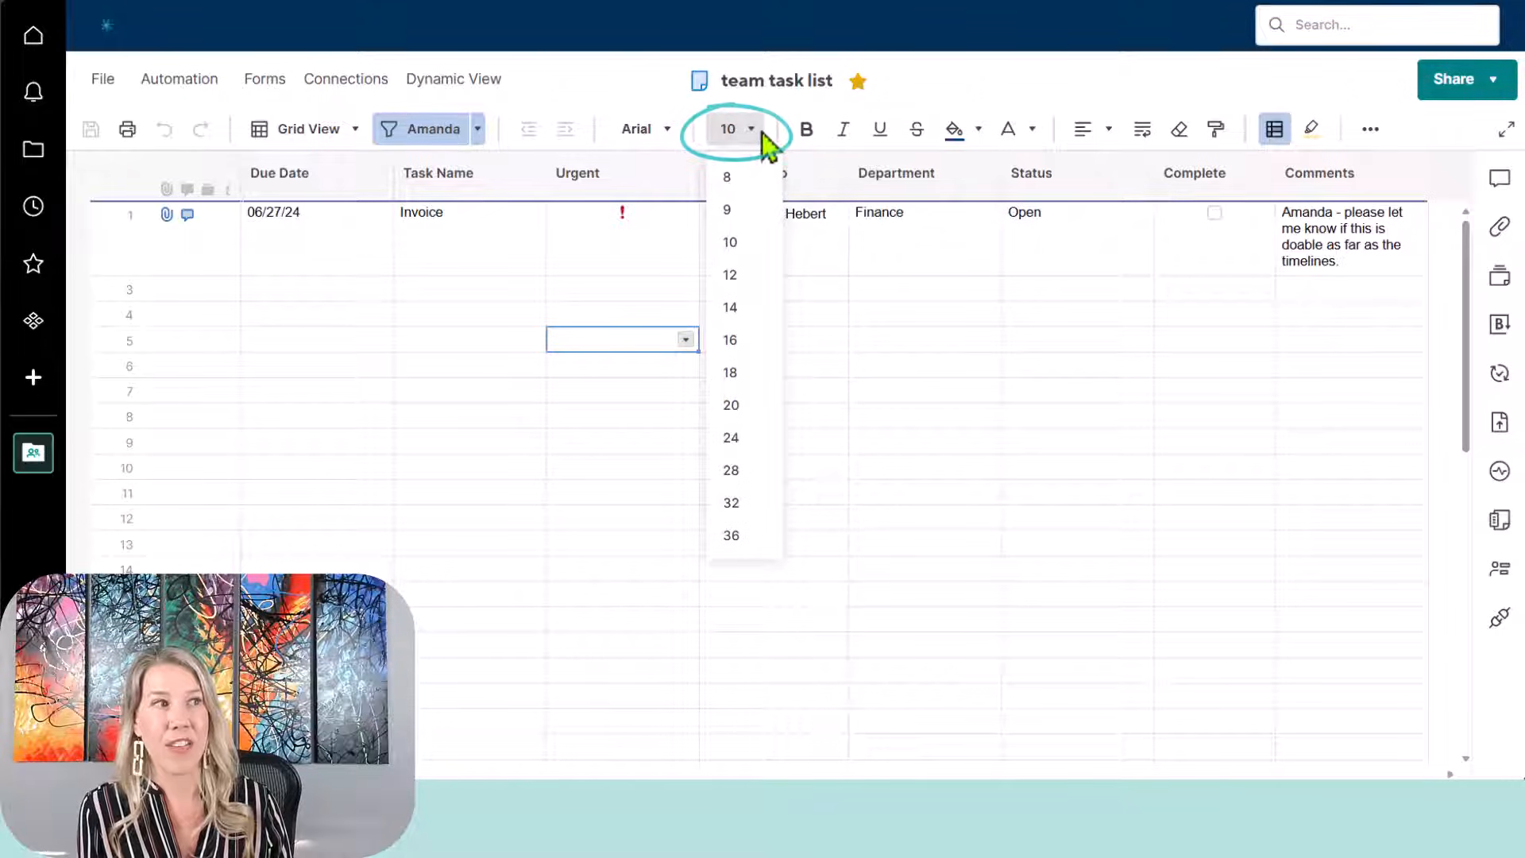
# Step: Turn off strikethrough in the Invoice row's Department cell and give it a yellow background with red text
pyautogui.click(931, 232)
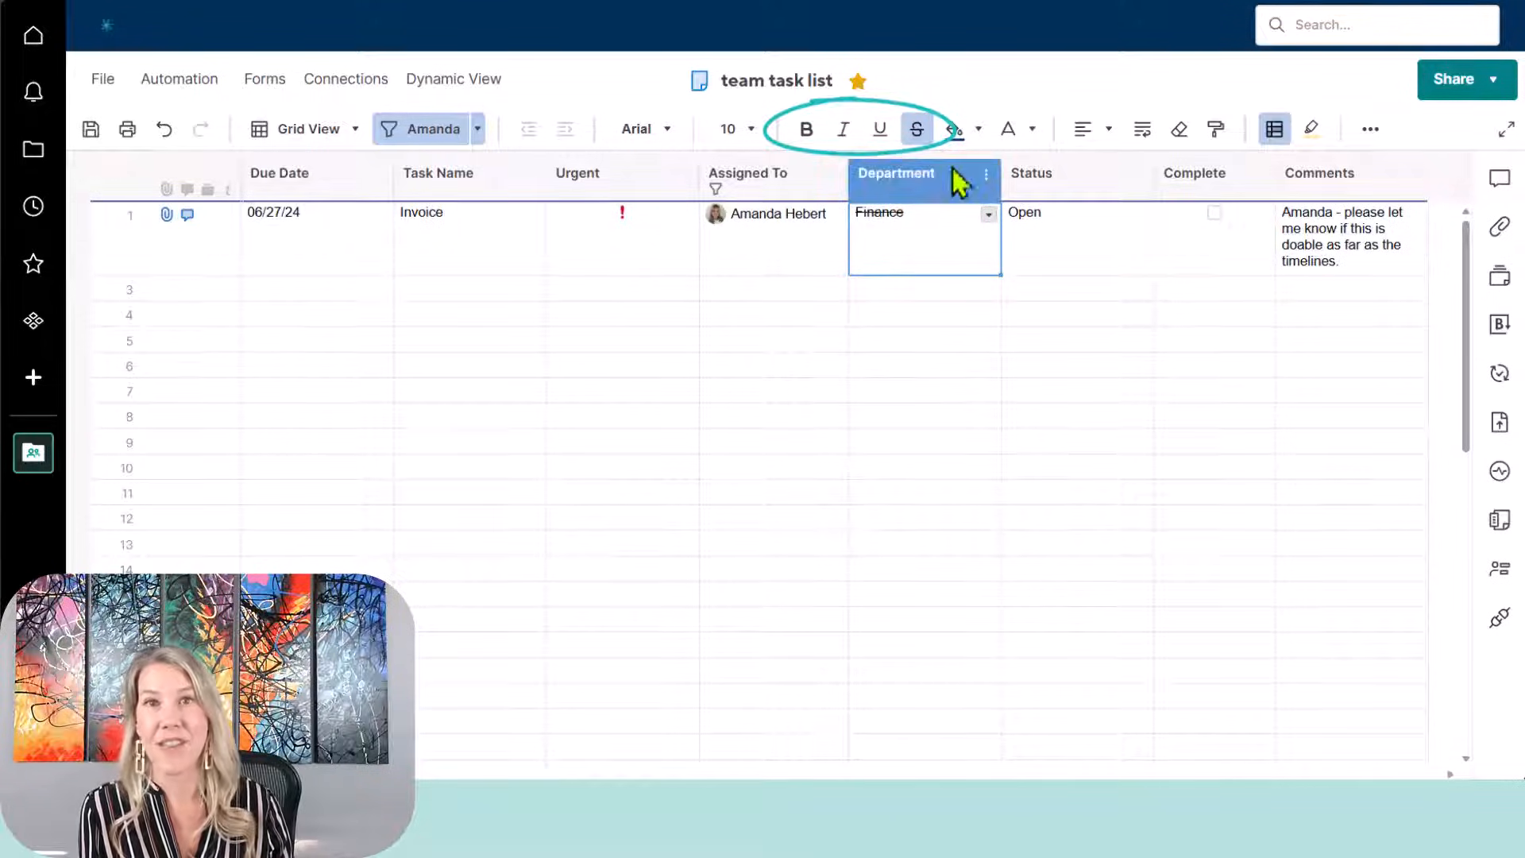
pyautogui.click(918, 129)
pyautogui.click(977, 130)
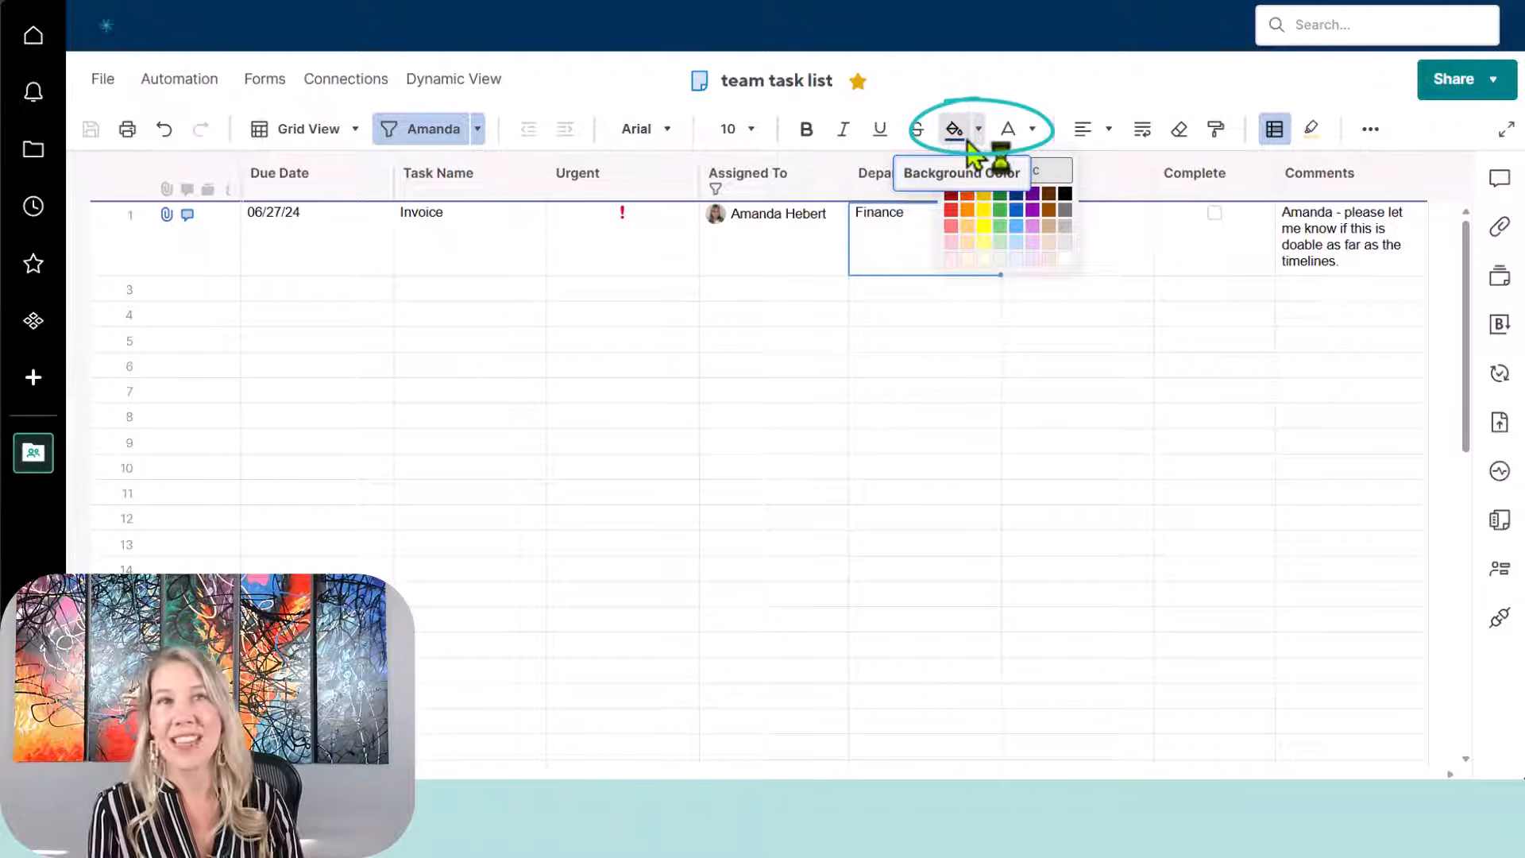
pyautogui.click(985, 210)
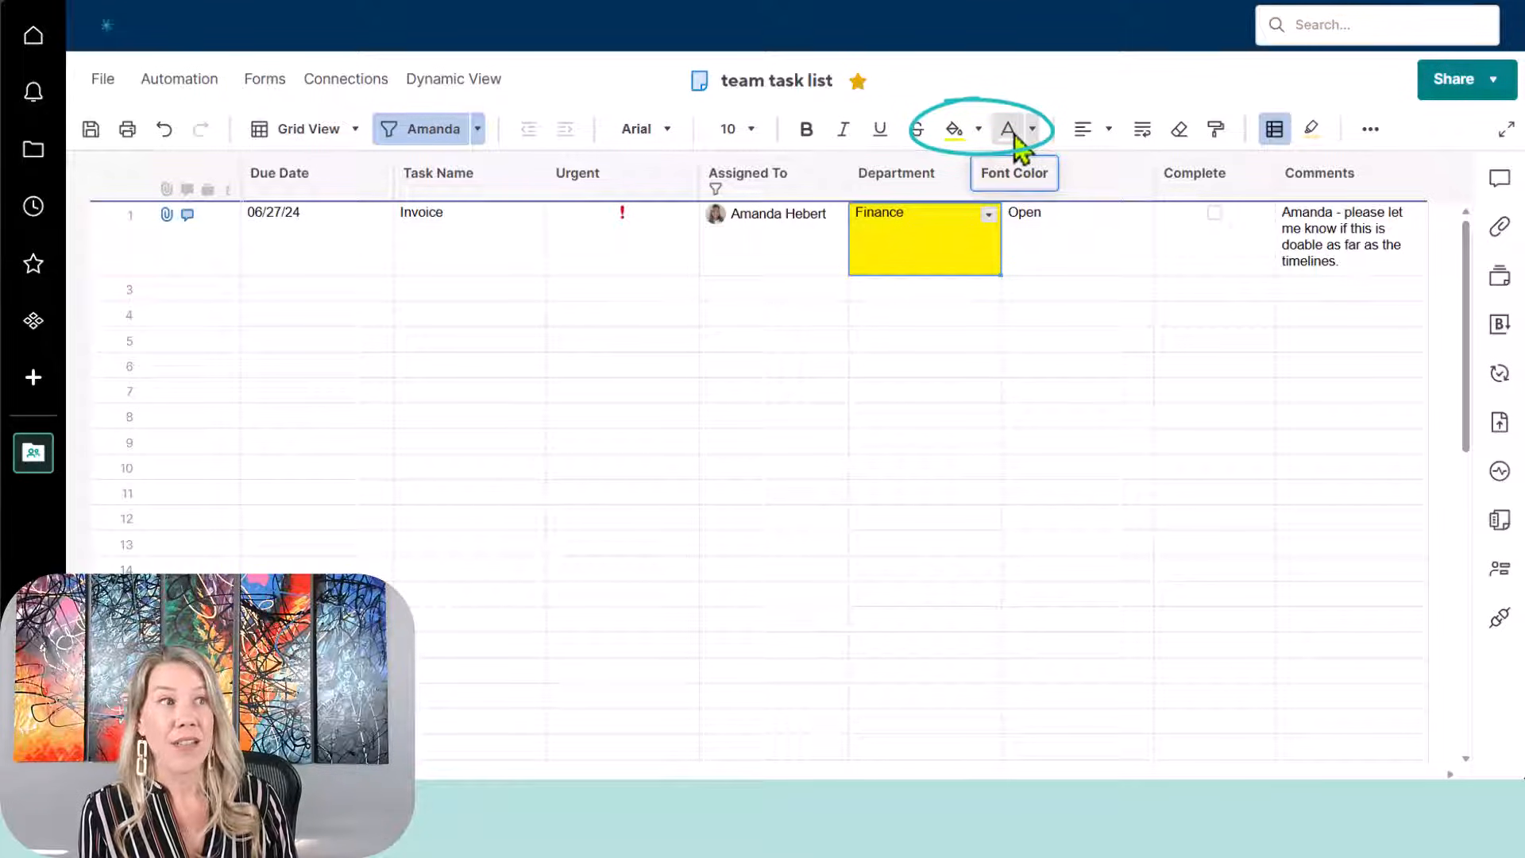
pyautogui.click(1009, 130)
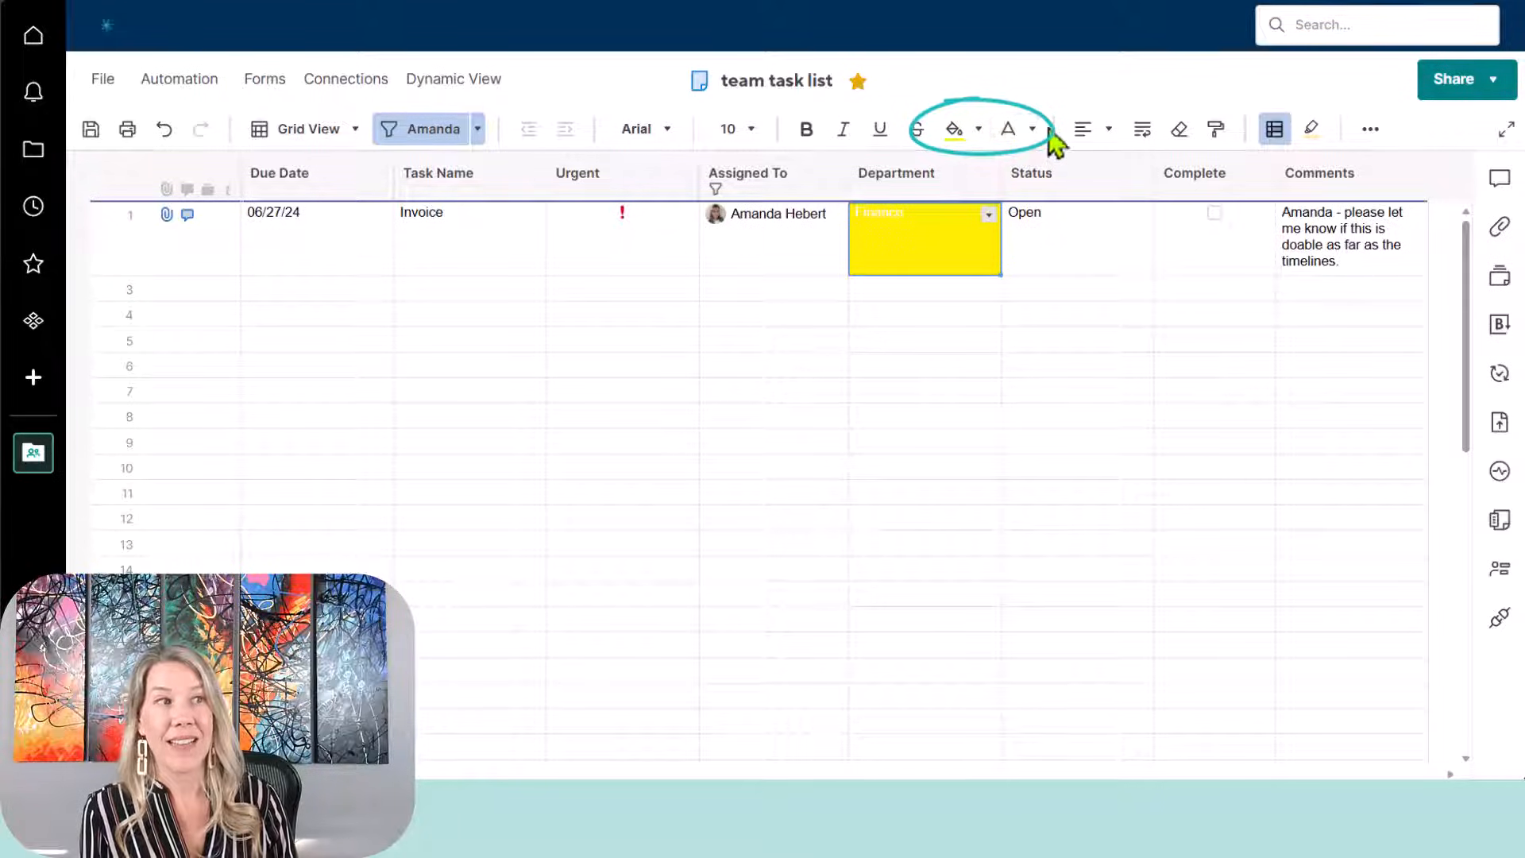
pyautogui.click(1031, 129)
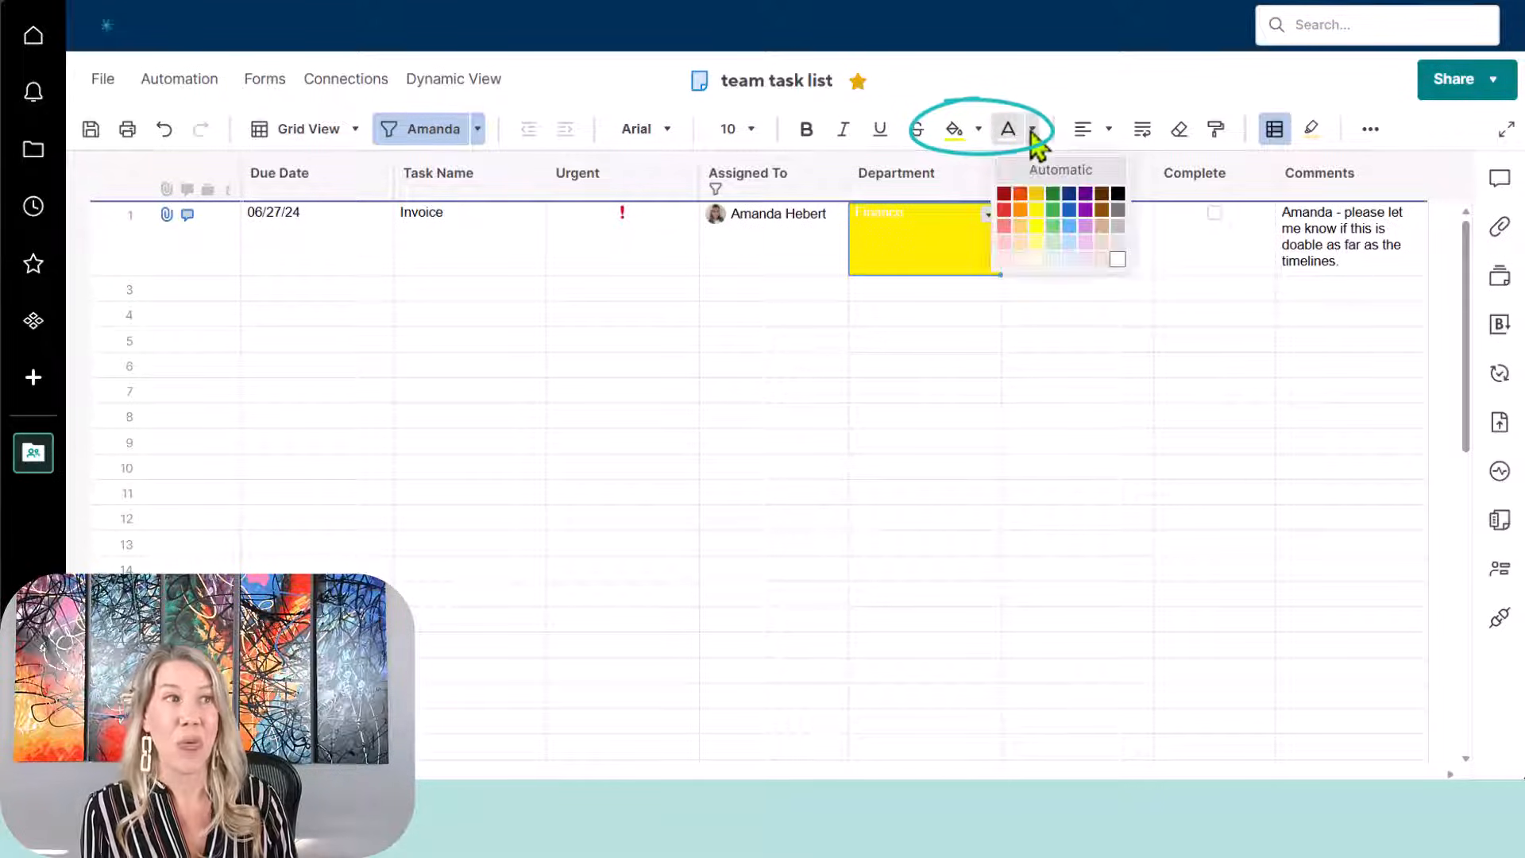
pyautogui.click(1006, 210)
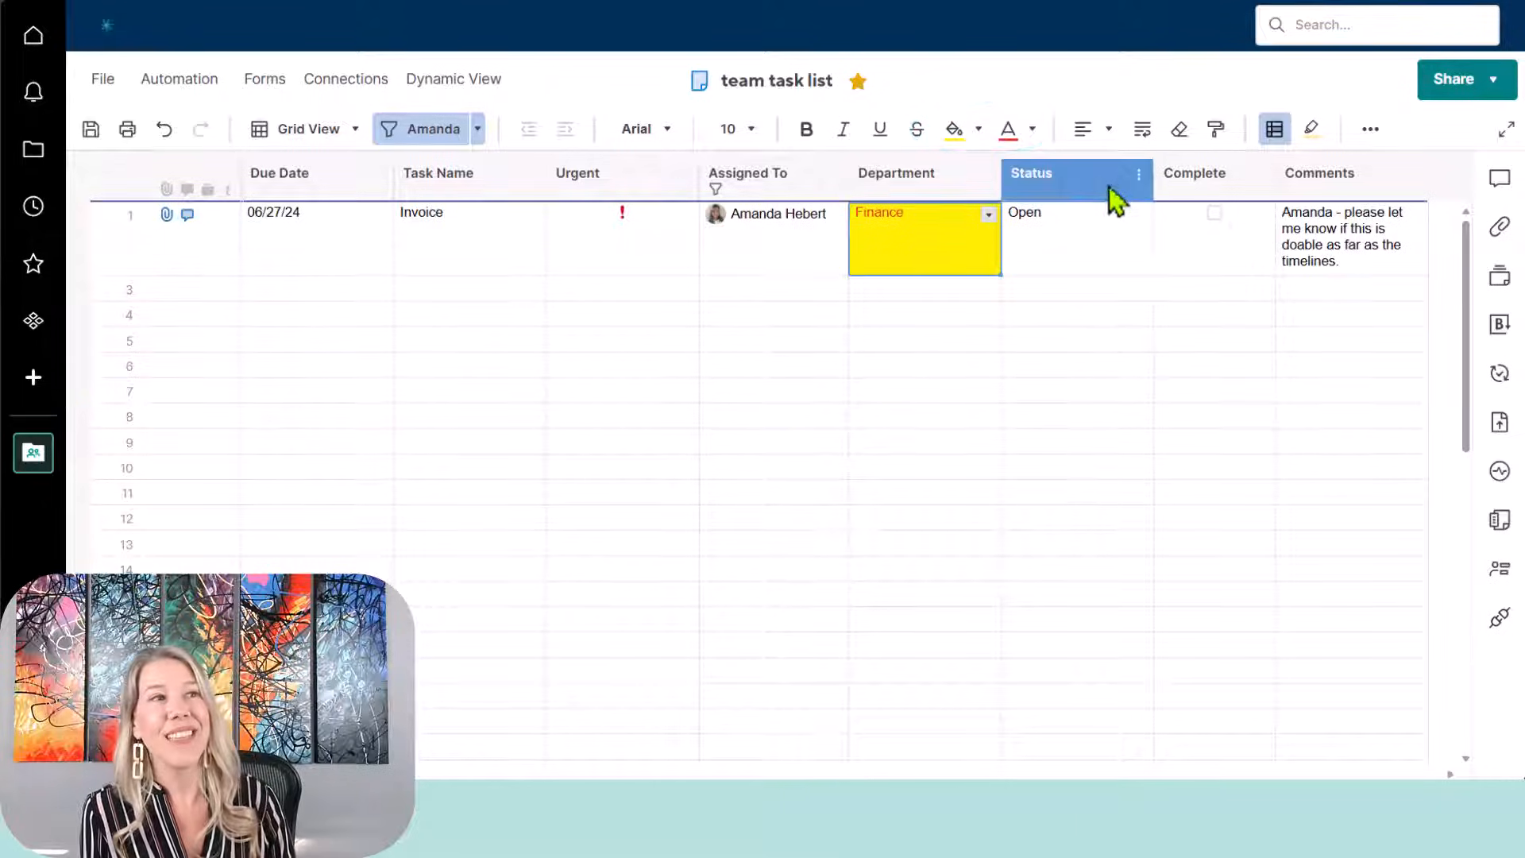
# Step: Review the cell alignment options and try turning text wrapping off and back on in the Invoice row's Comments cell
pyautogui.click(1110, 129)
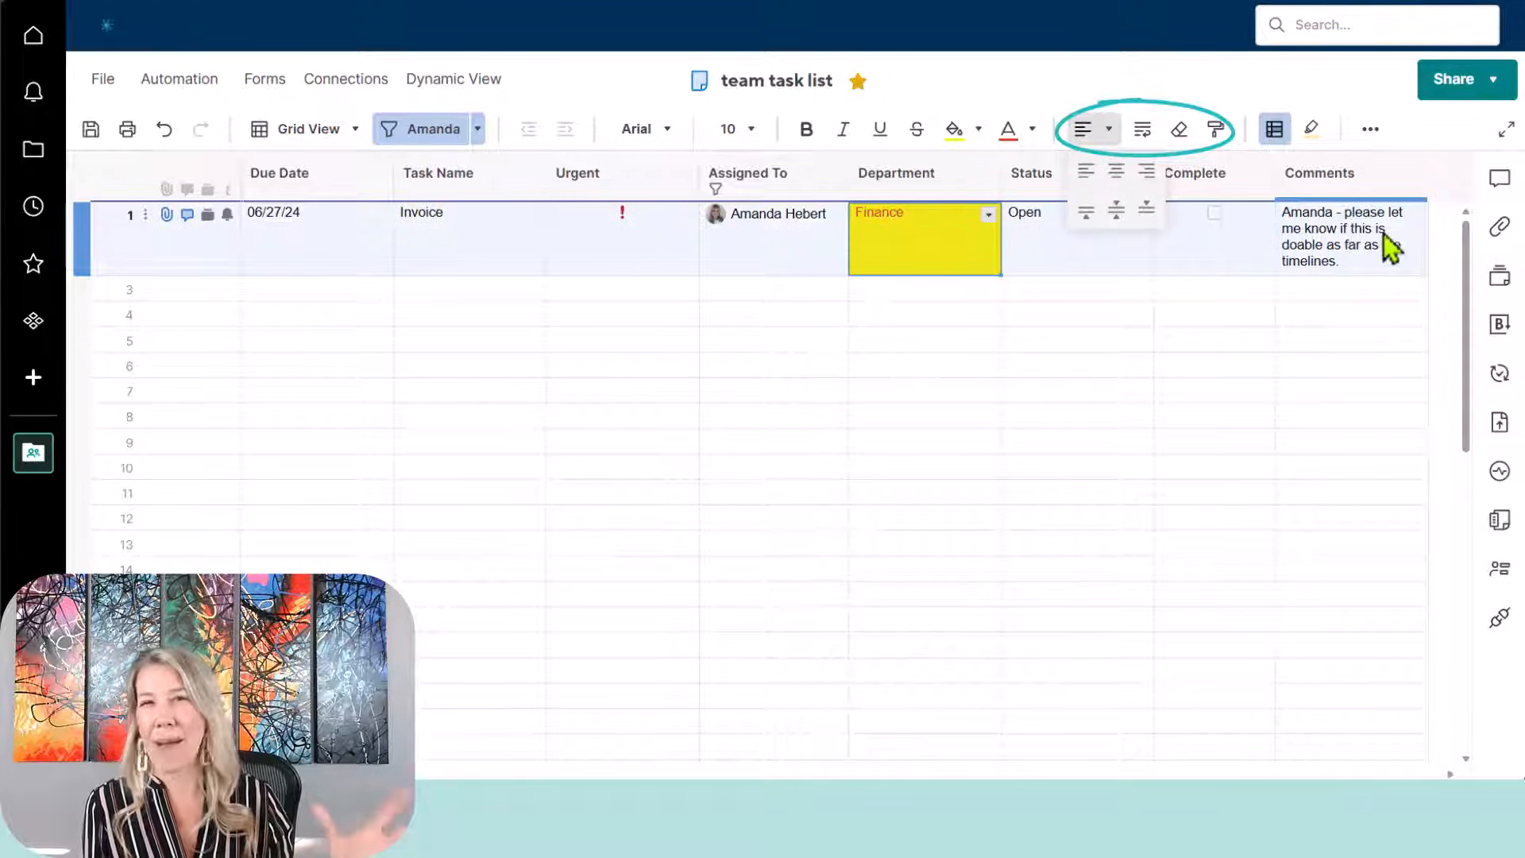
pyautogui.click(1094, 210)
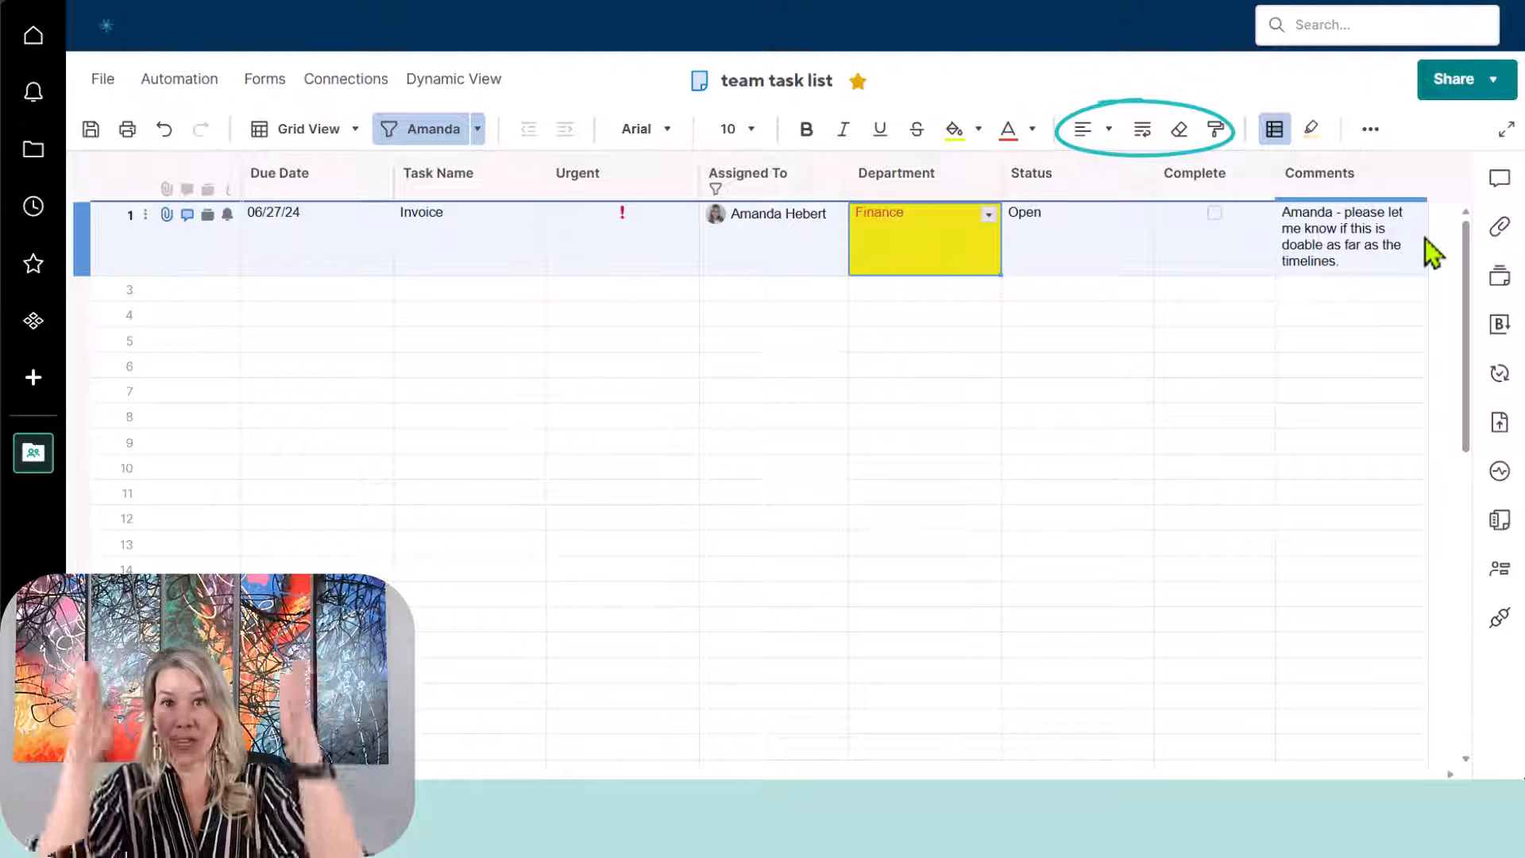
pyautogui.click(1380, 225)
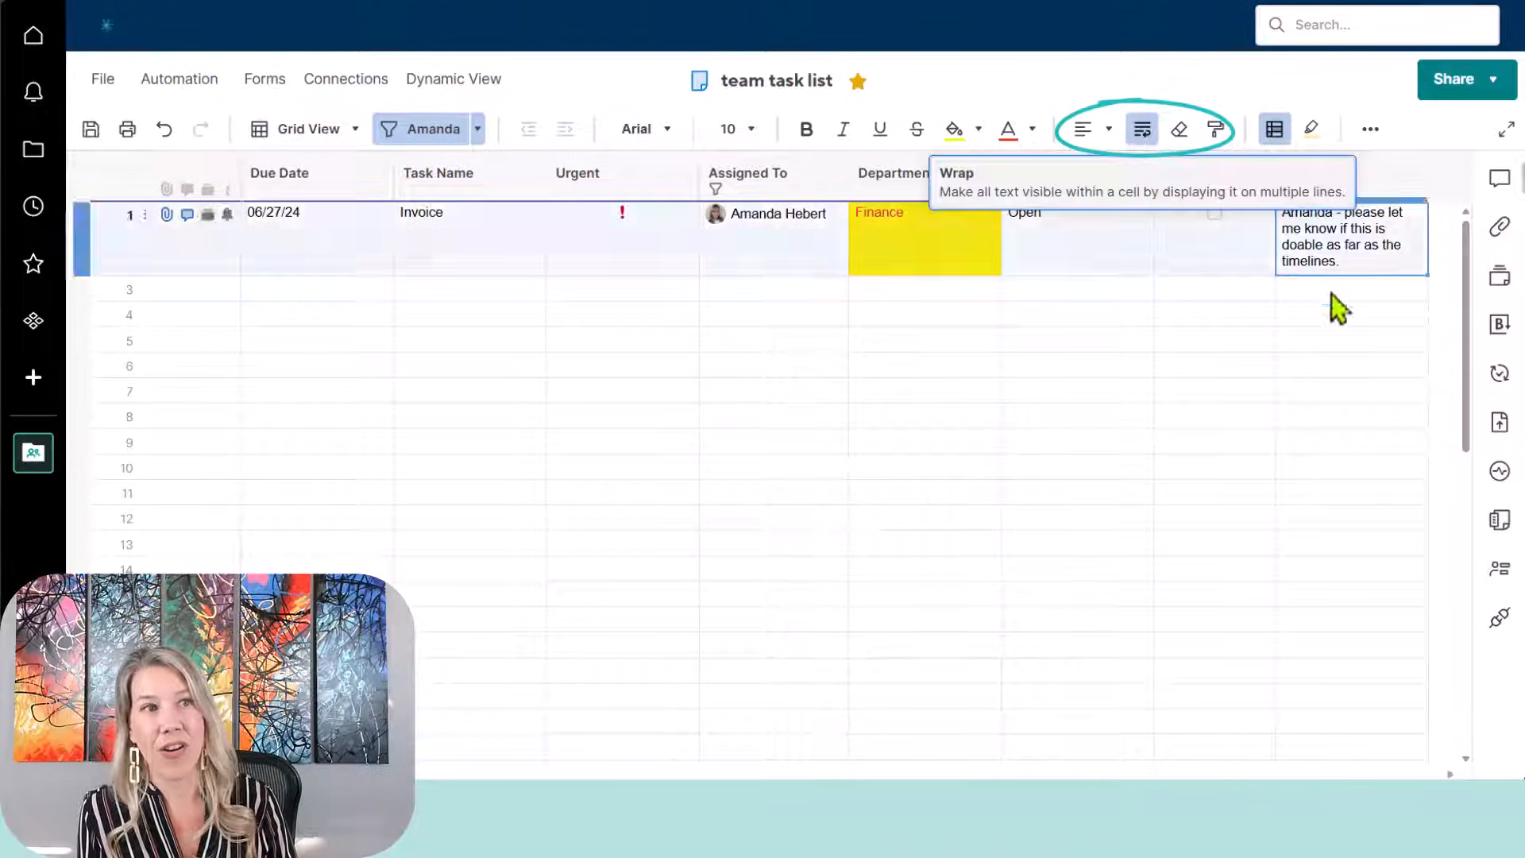
pyautogui.click(1144, 136)
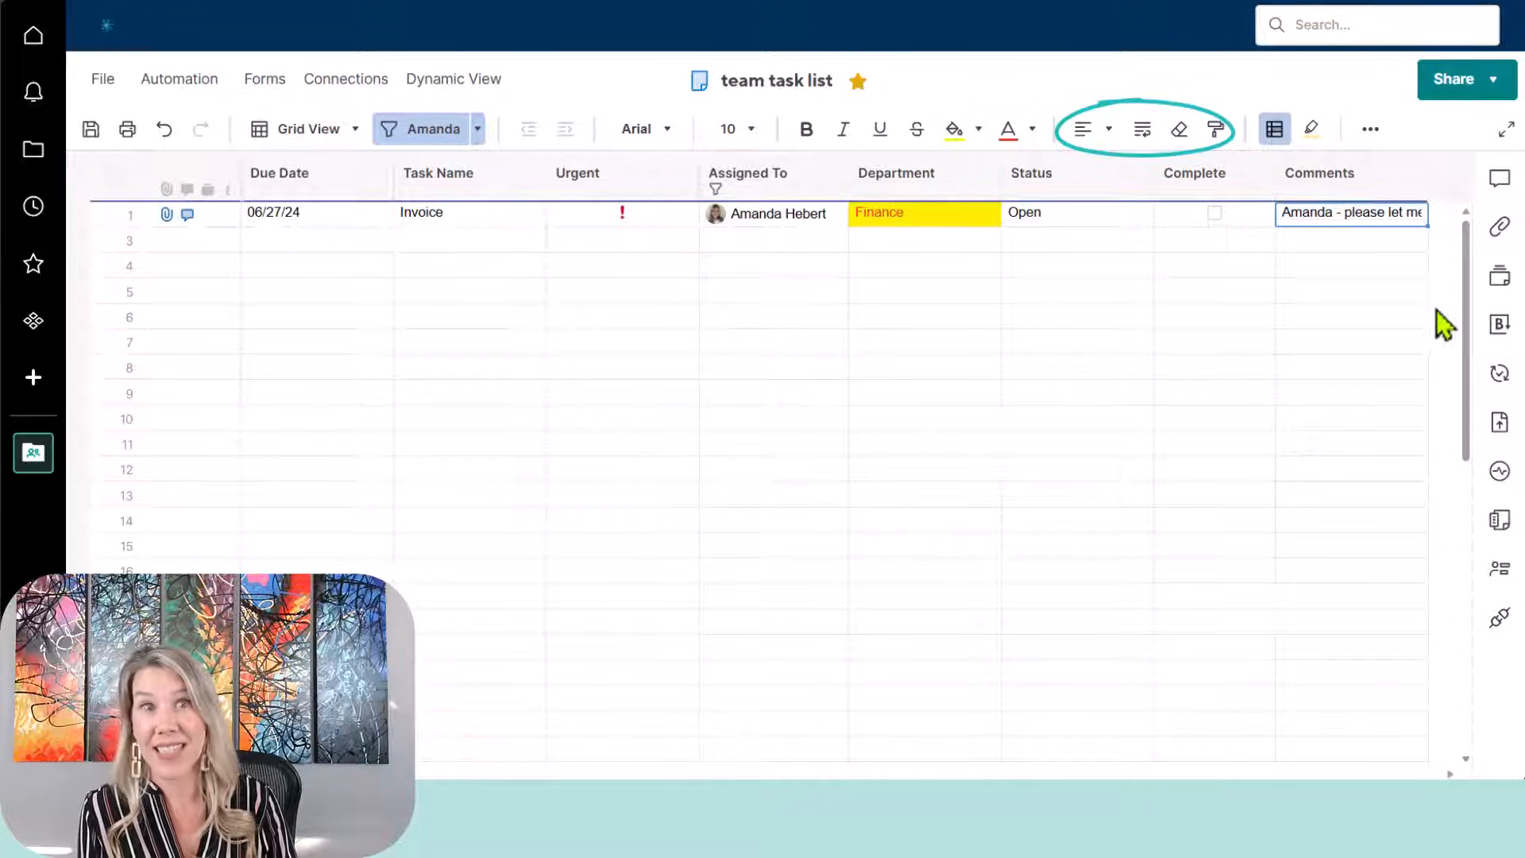
pyautogui.click(1144, 134)
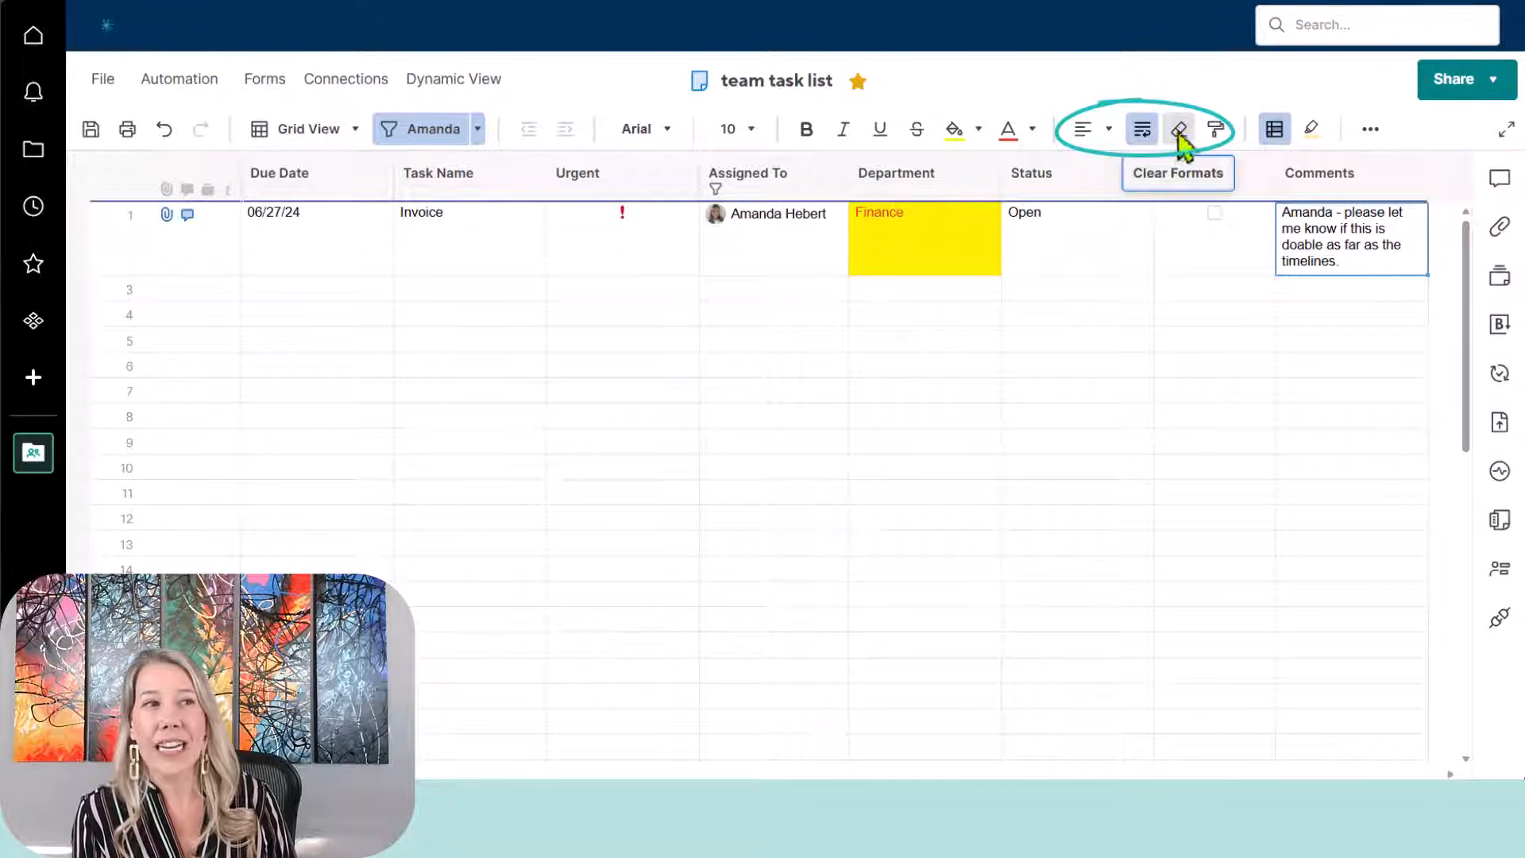
# Step: Try clearing all formatting from the Invoice row's Department cell and undo the clearing
pyautogui.click(938, 234)
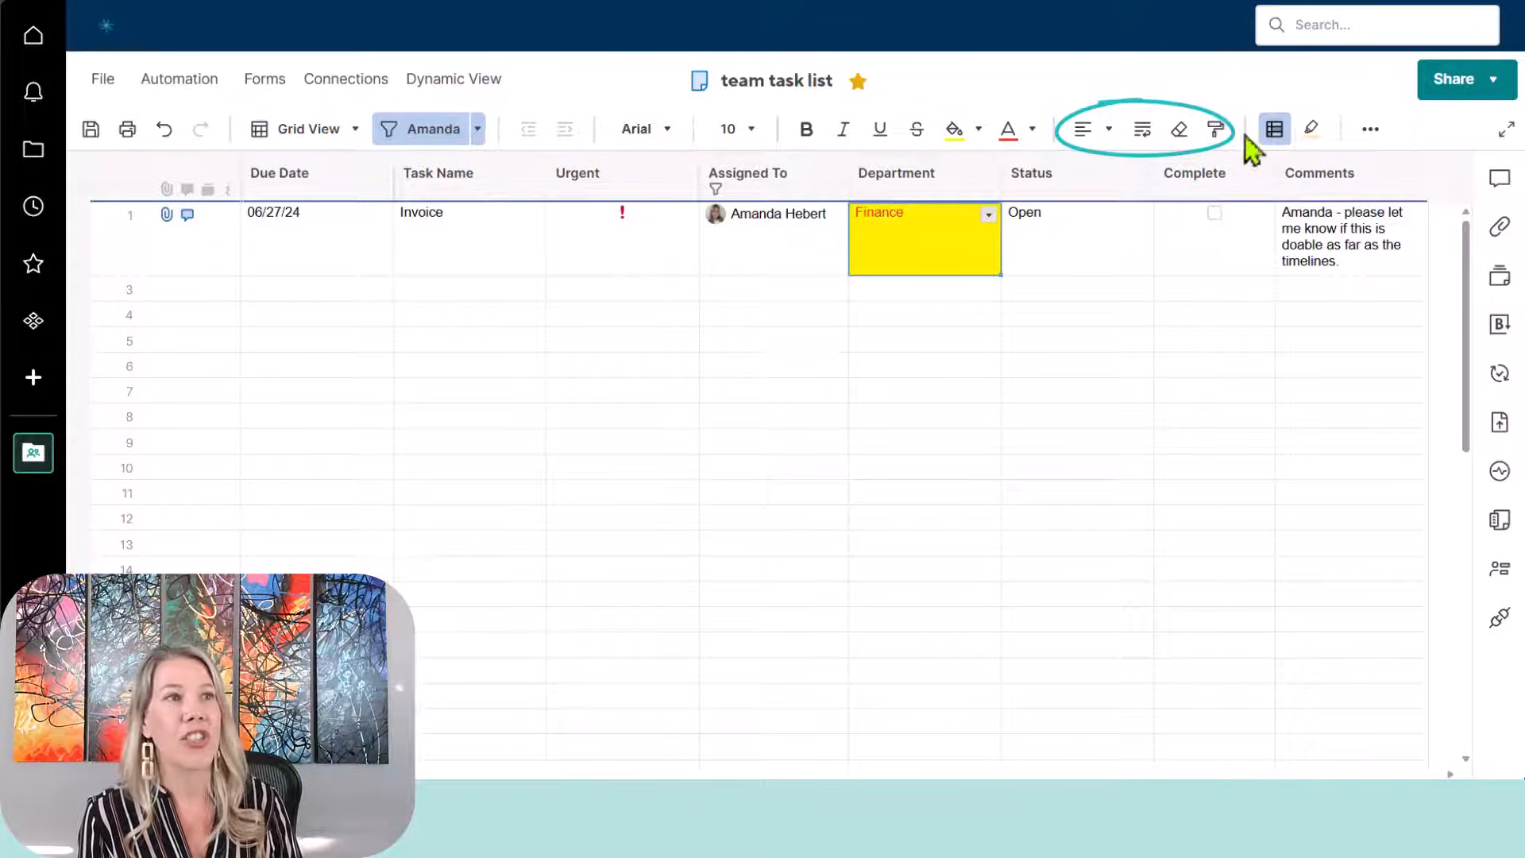
pyautogui.click(1180, 134)
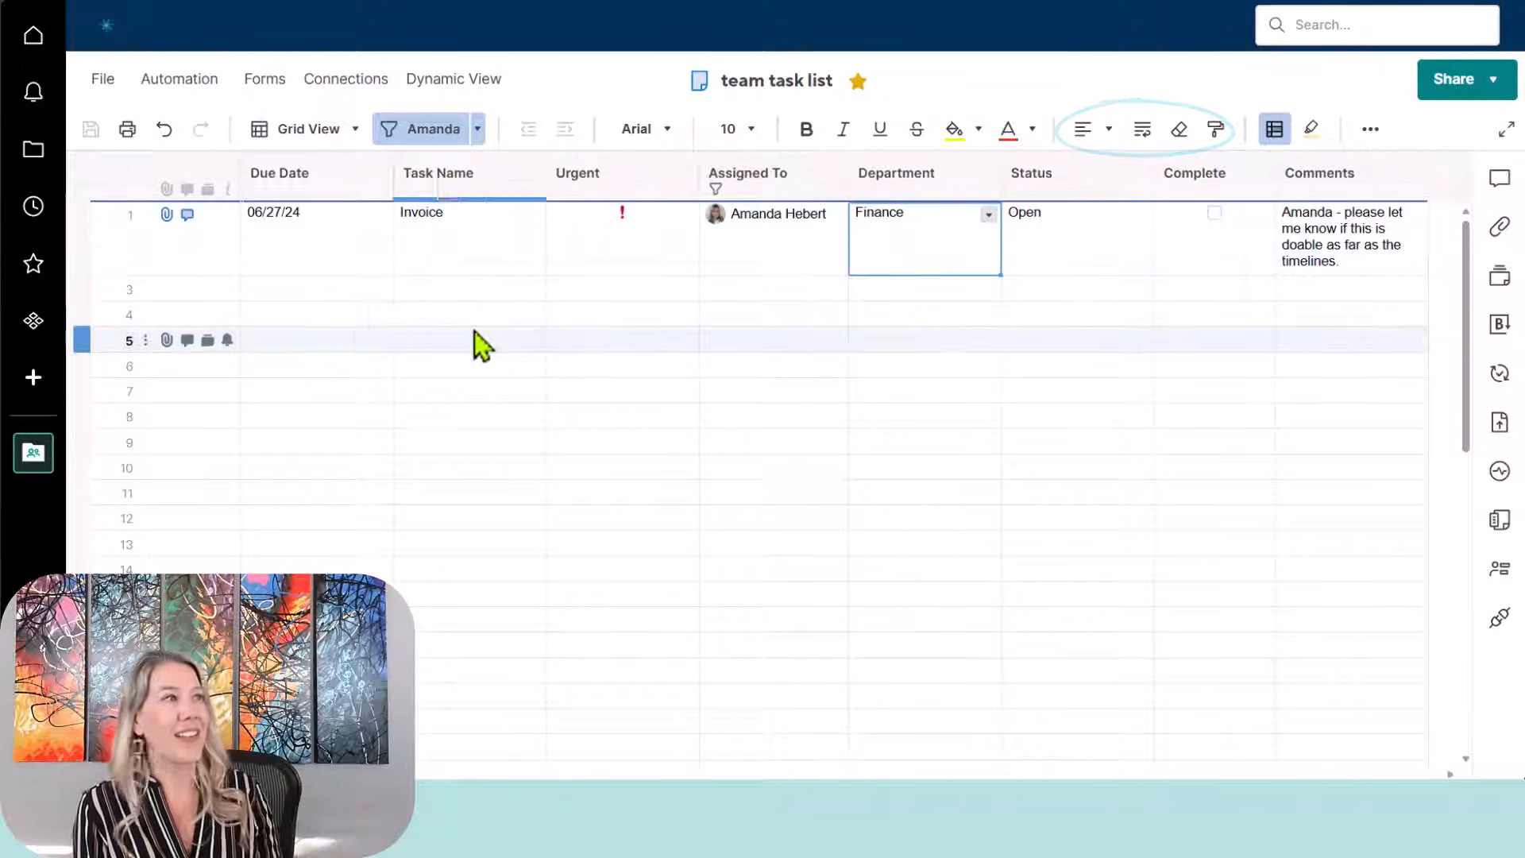
pyautogui.click(165, 137)
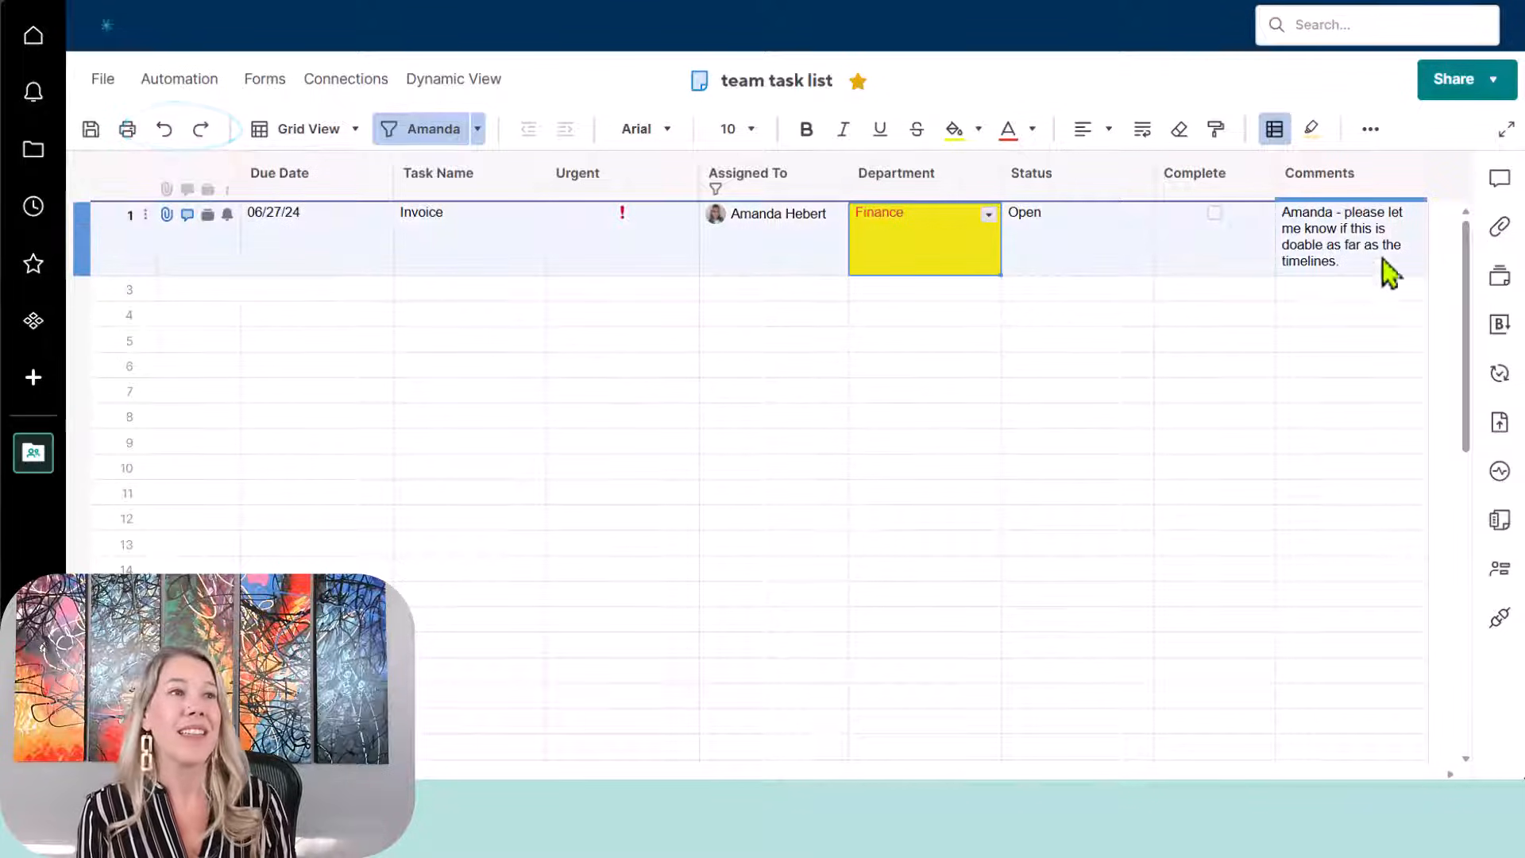
# Step: Turn on Highlight Changes and set it to highlight changes made since "I last viewed this sheet"
pyautogui.click(1312, 131)
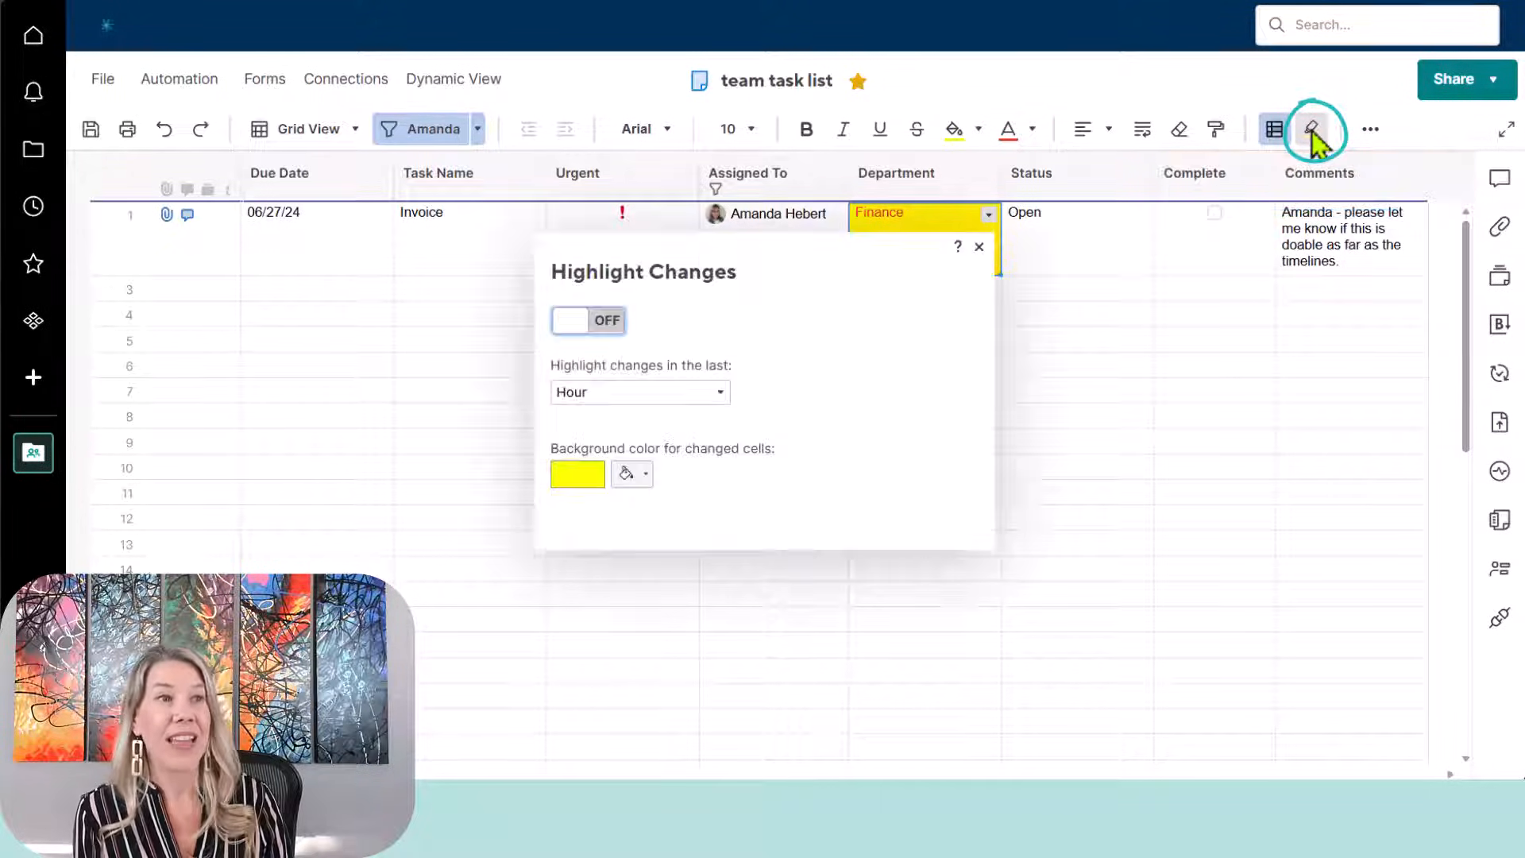
pyautogui.click(619, 320)
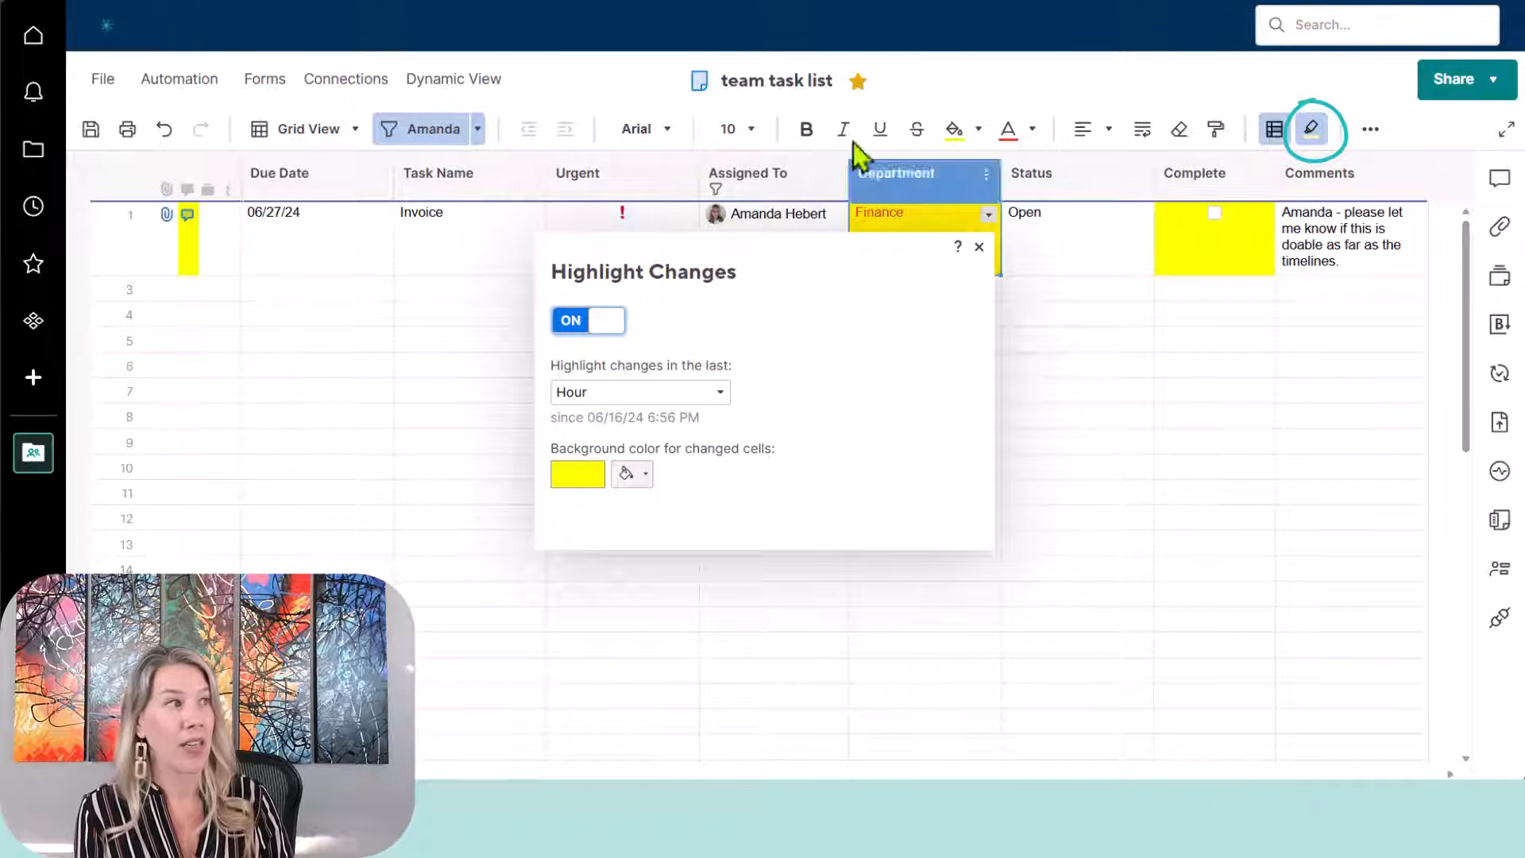
pyautogui.click(727, 398)
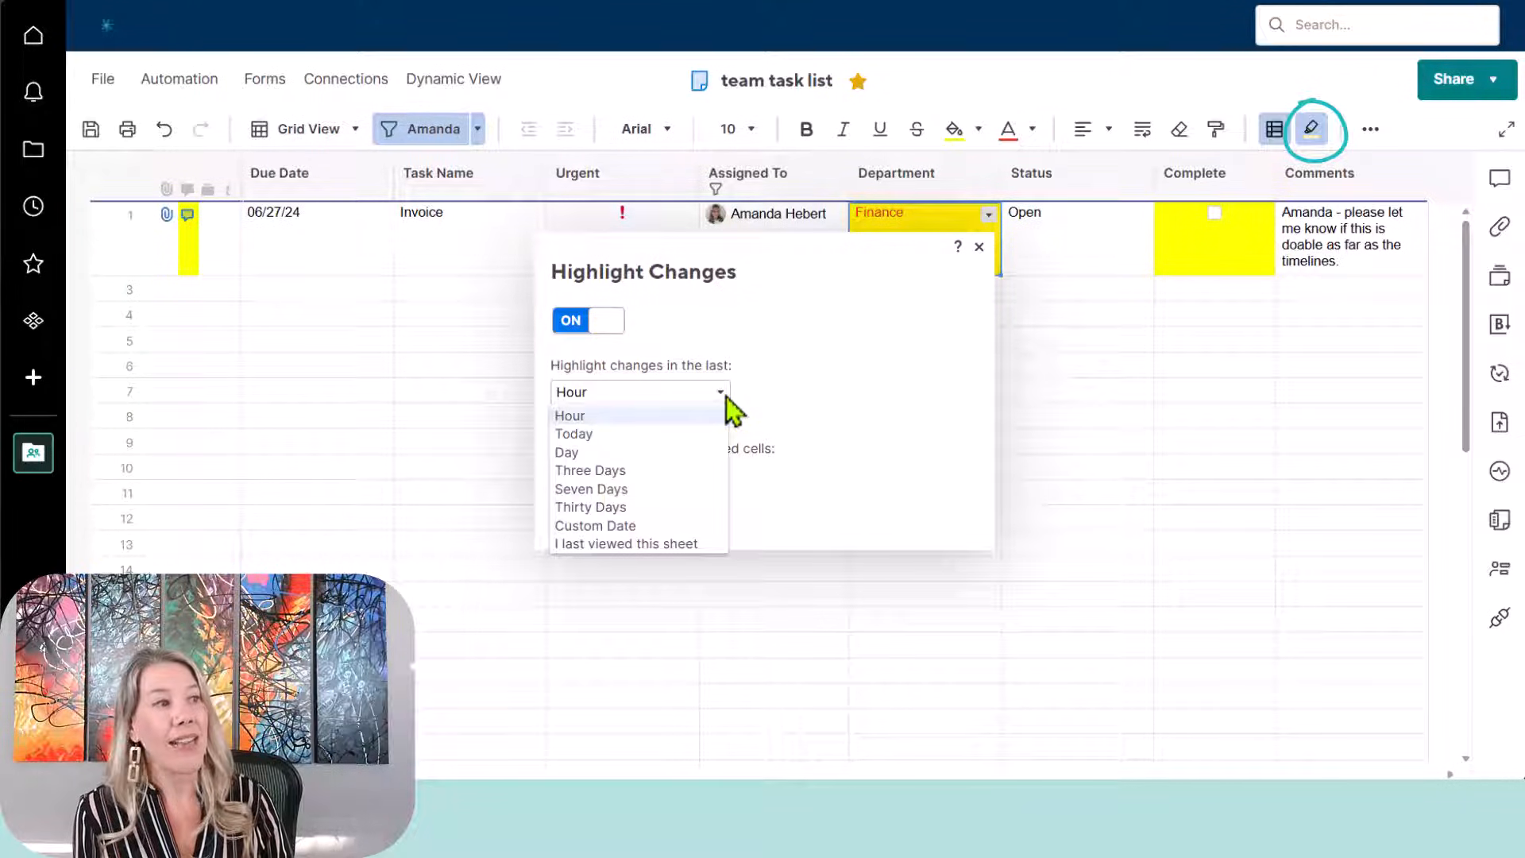
pyautogui.click(697, 435)
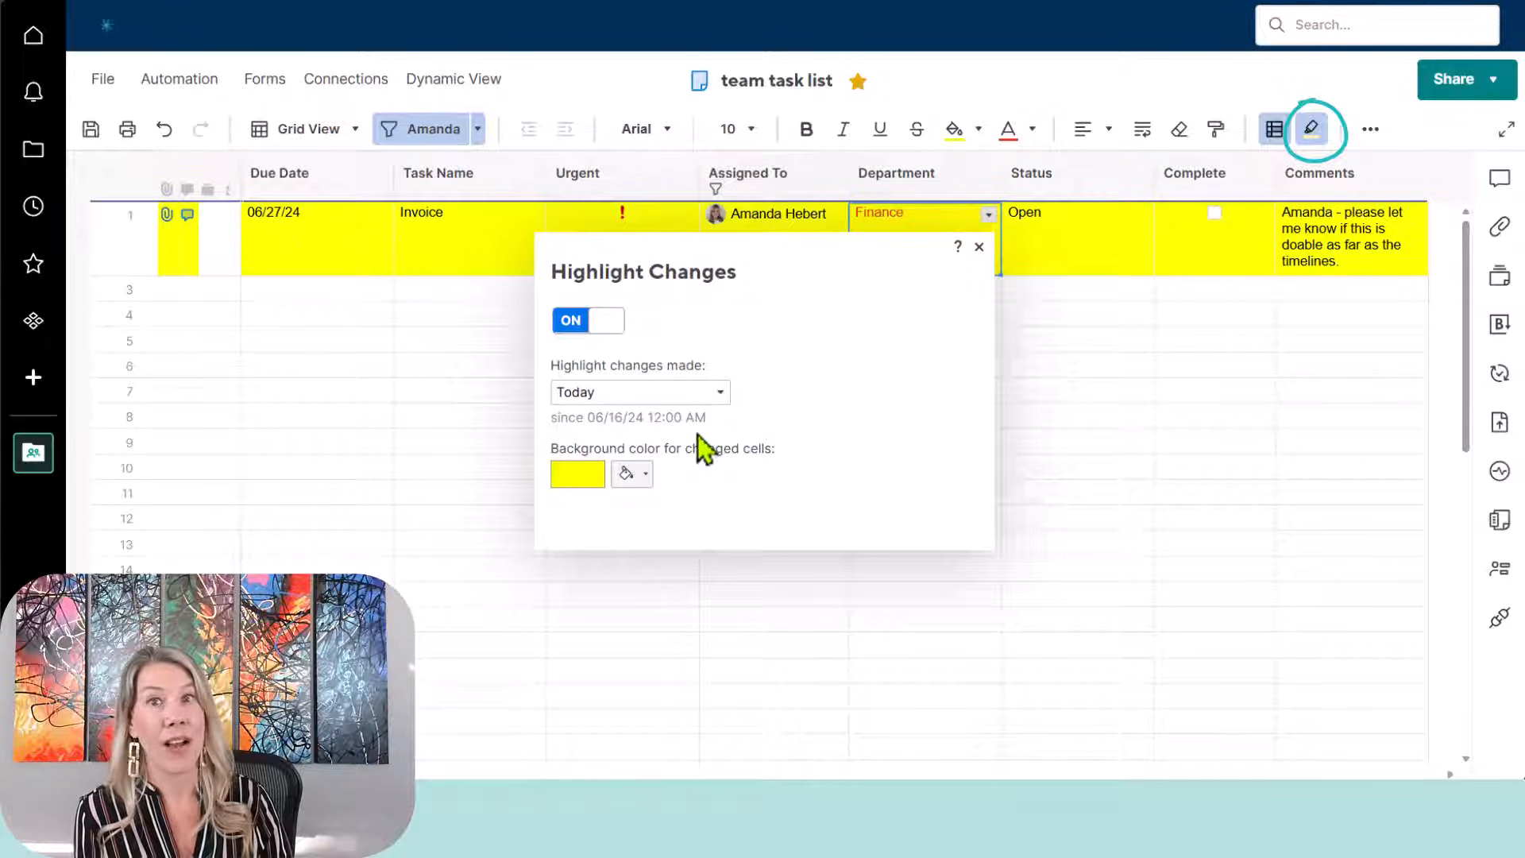
pyautogui.click(722, 393)
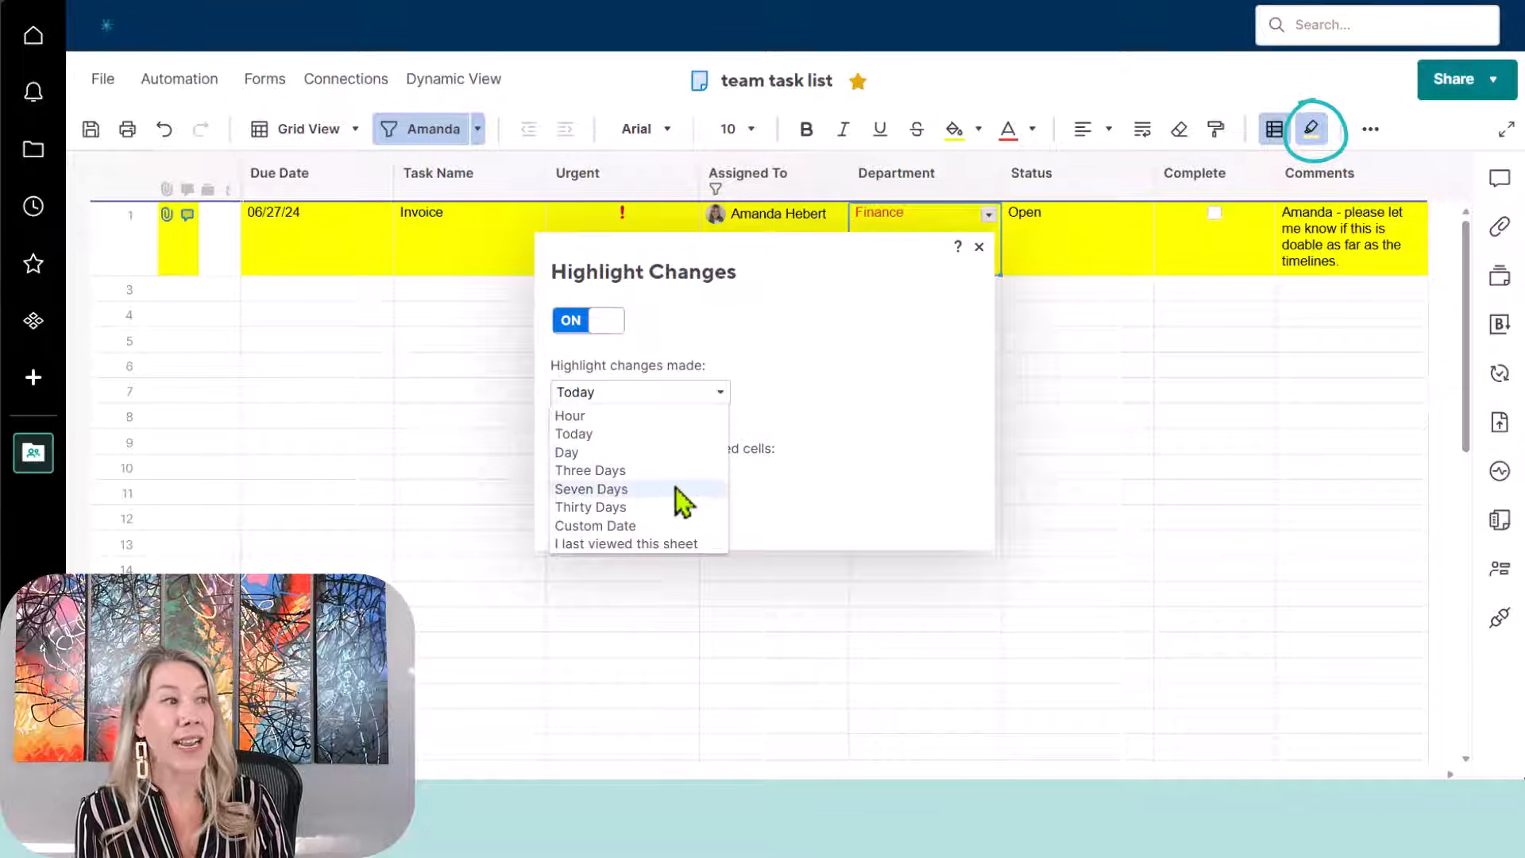
pyautogui.click(656, 545)
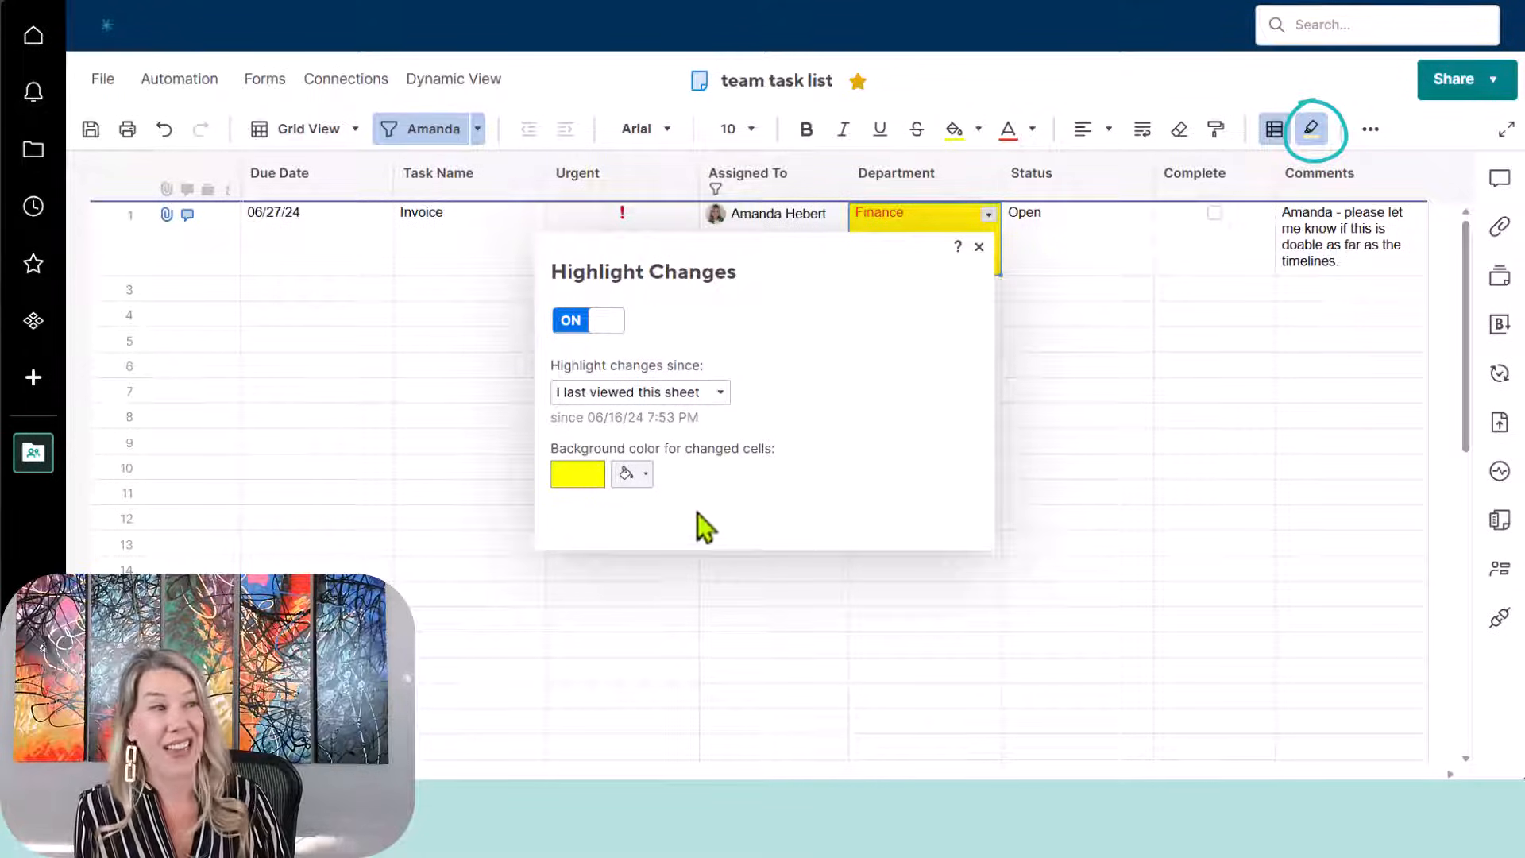
# Step: Set the background color for changed cells to light purple and save the sheet
pyautogui.click(632, 475)
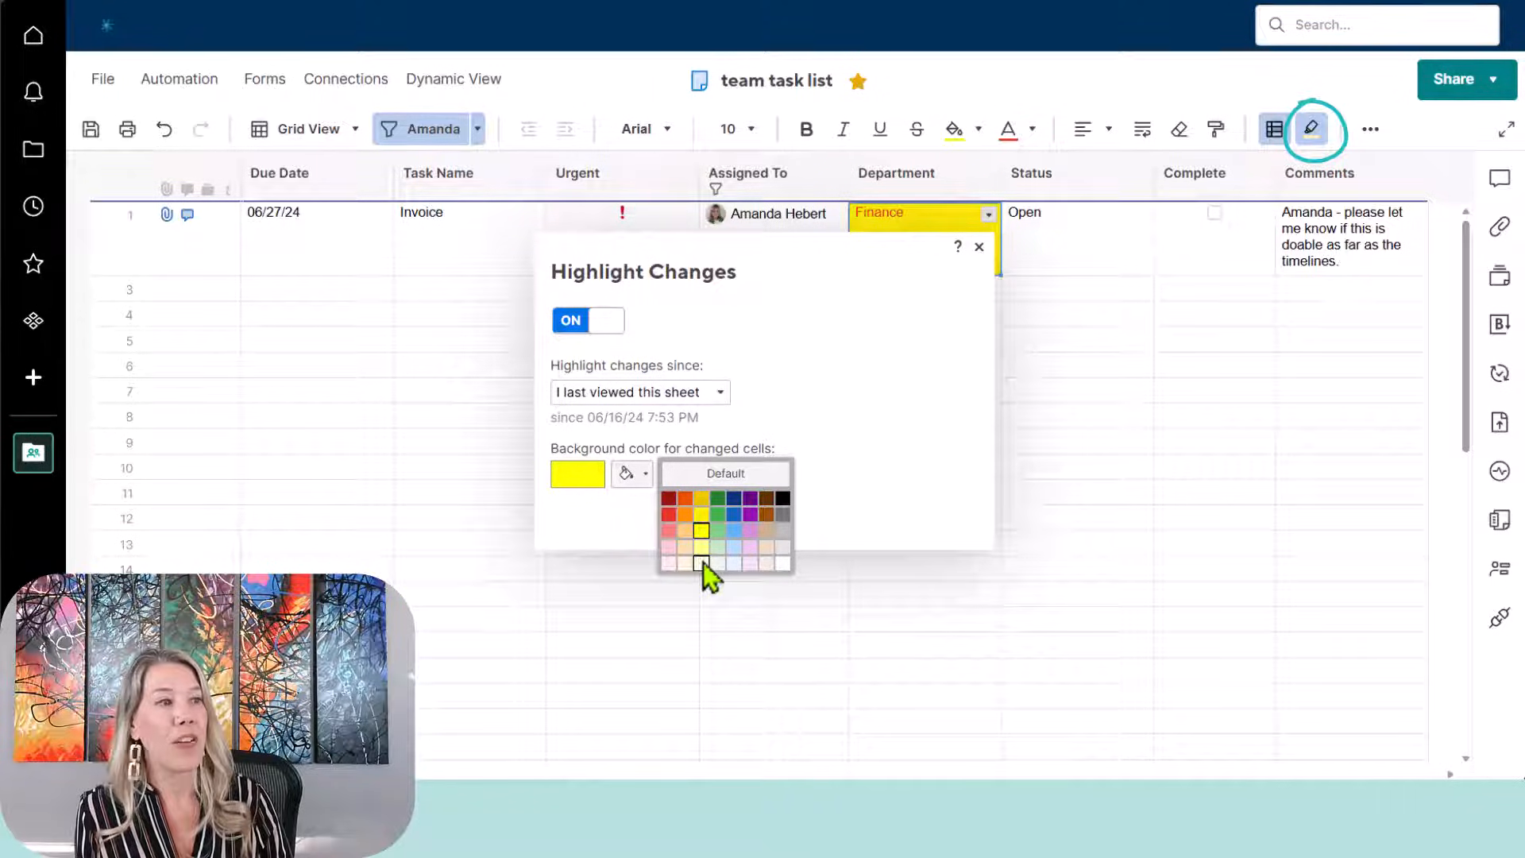
pyautogui.click(752, 562)
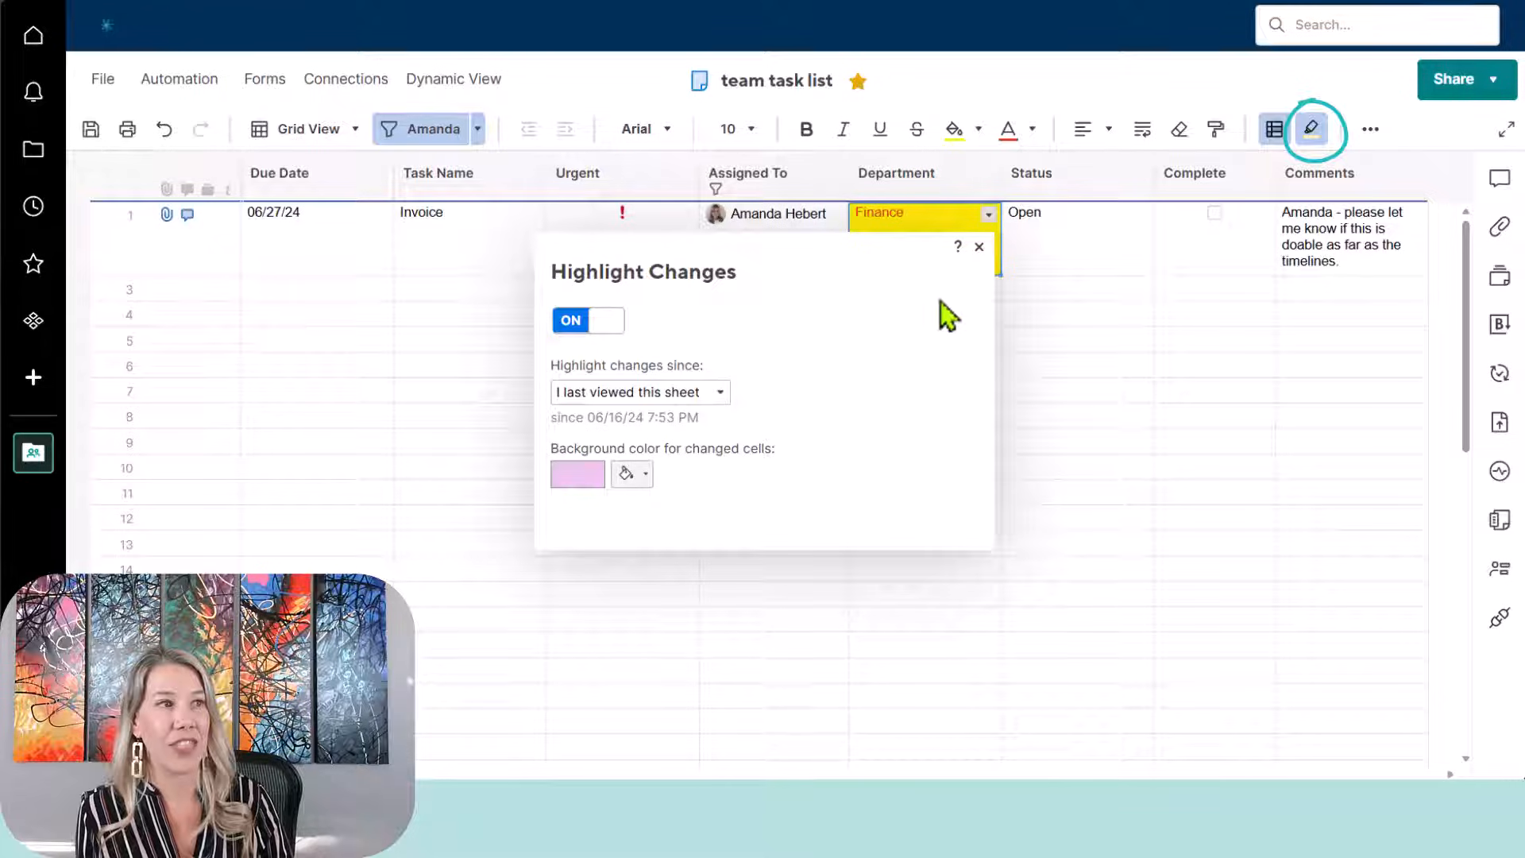
pyautogui.click(979, 247)
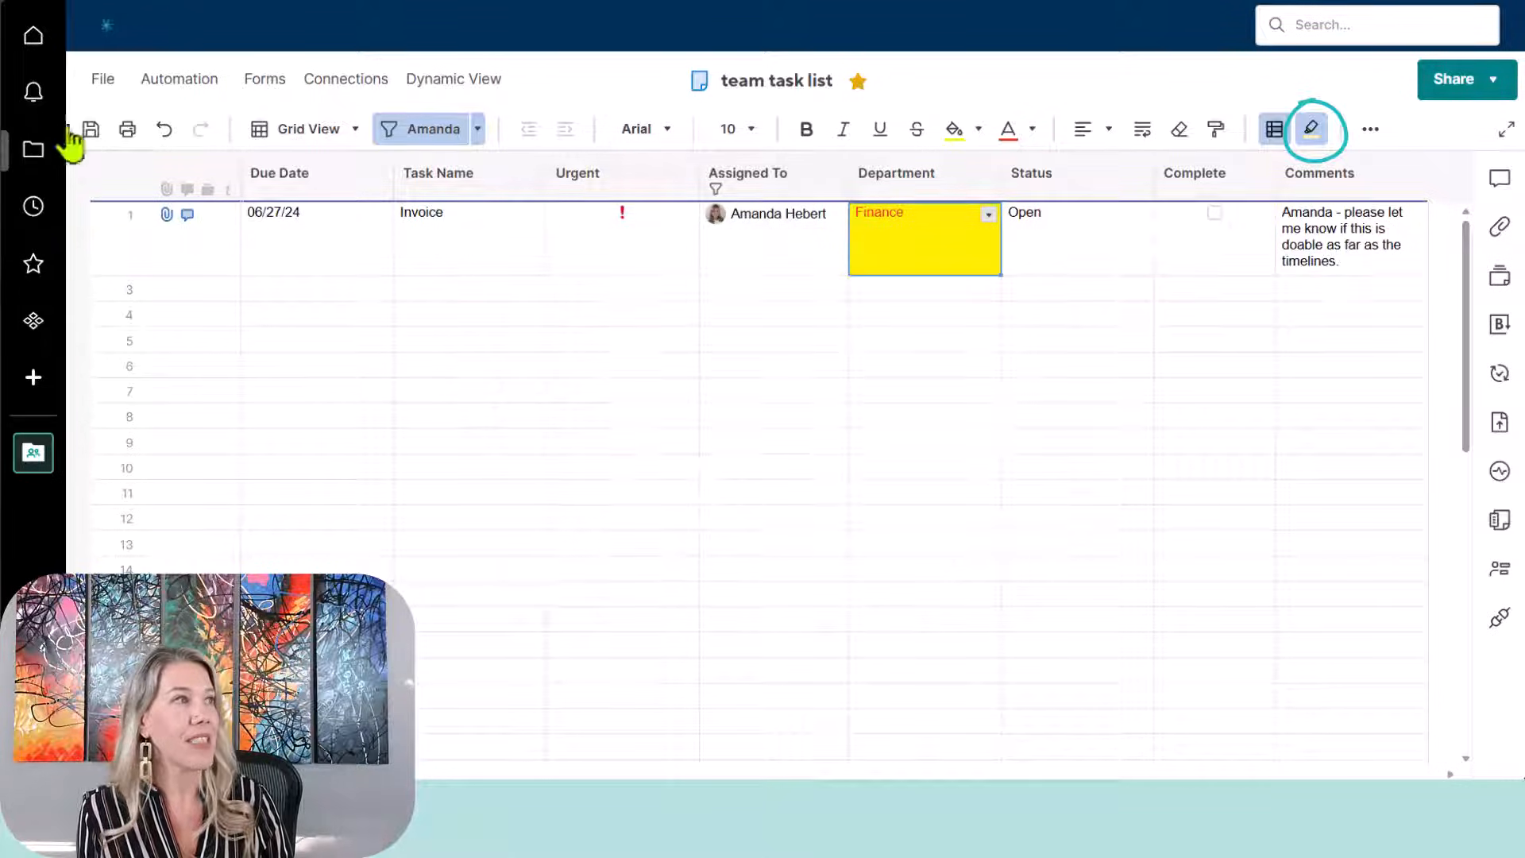
pyautogui.click(90, 131)
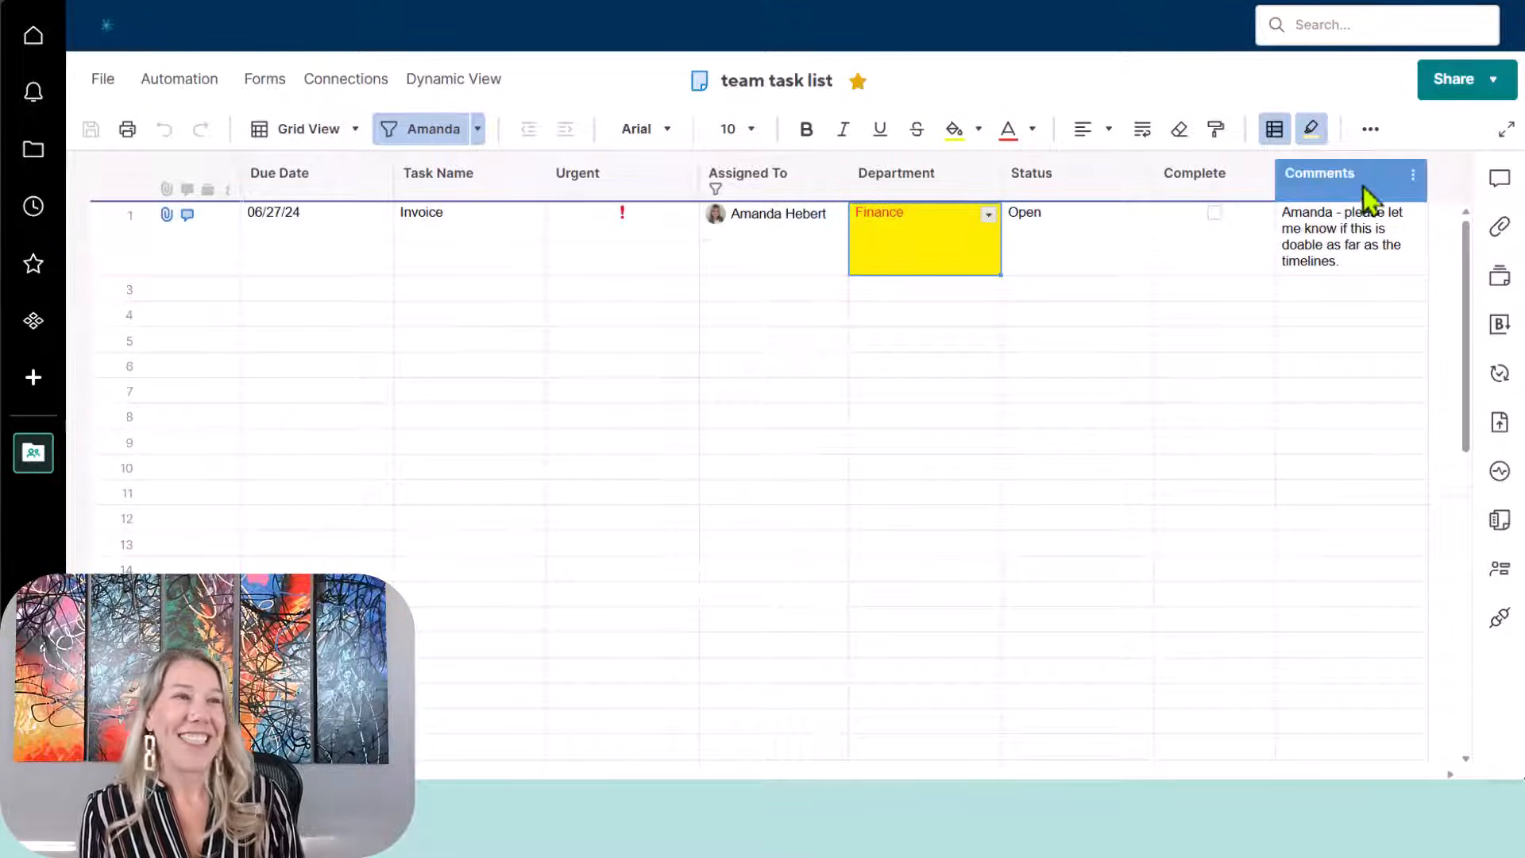
# Step: Show the additional sheet tools and insert four blank rows above the Invoice row
pyautogui.click(1372, 130)
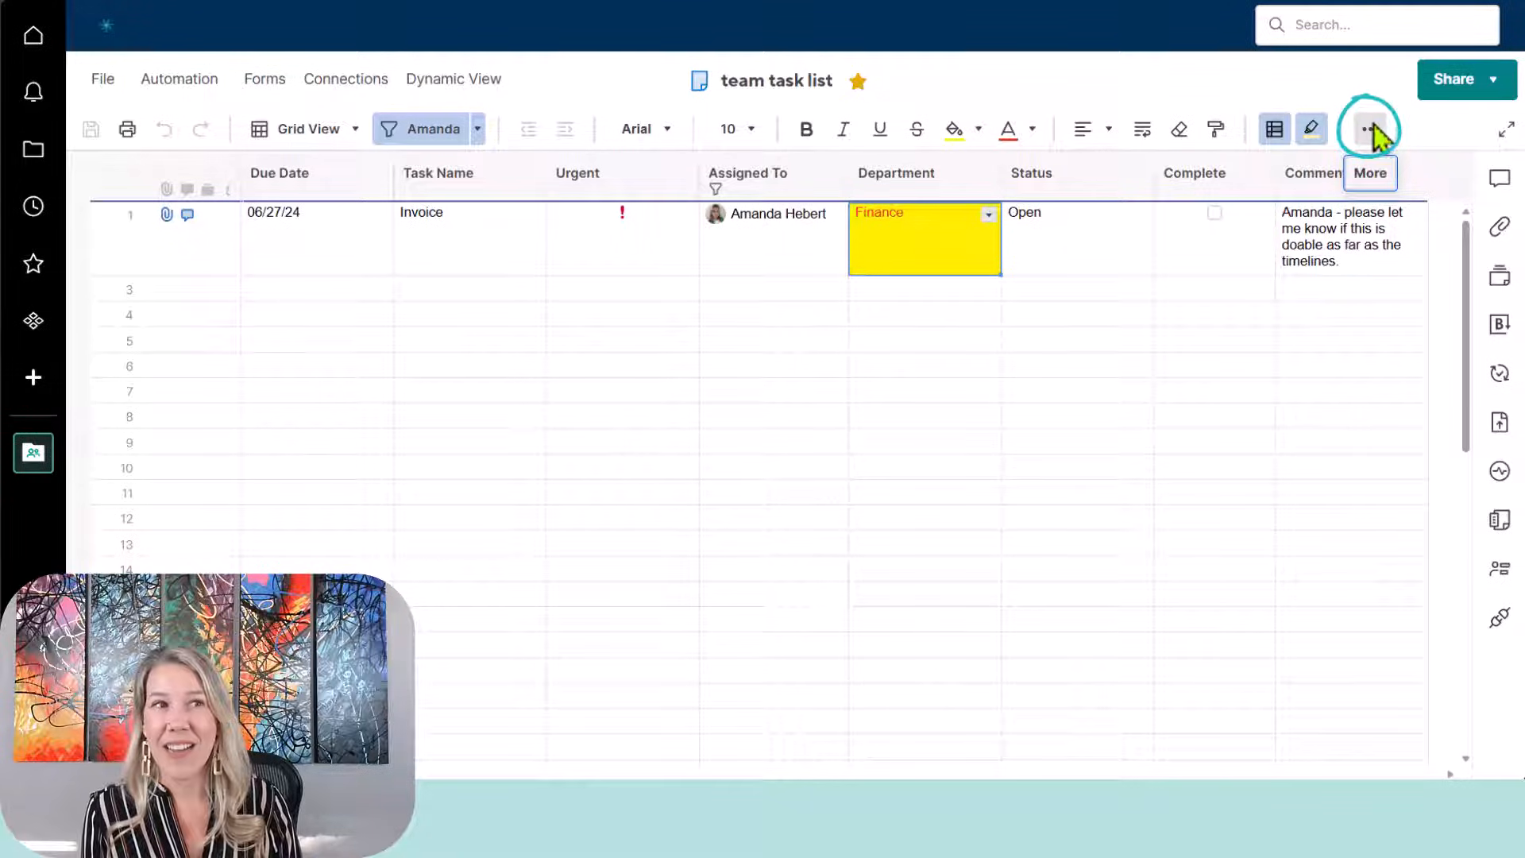
pyautogui.click(1374, 133)
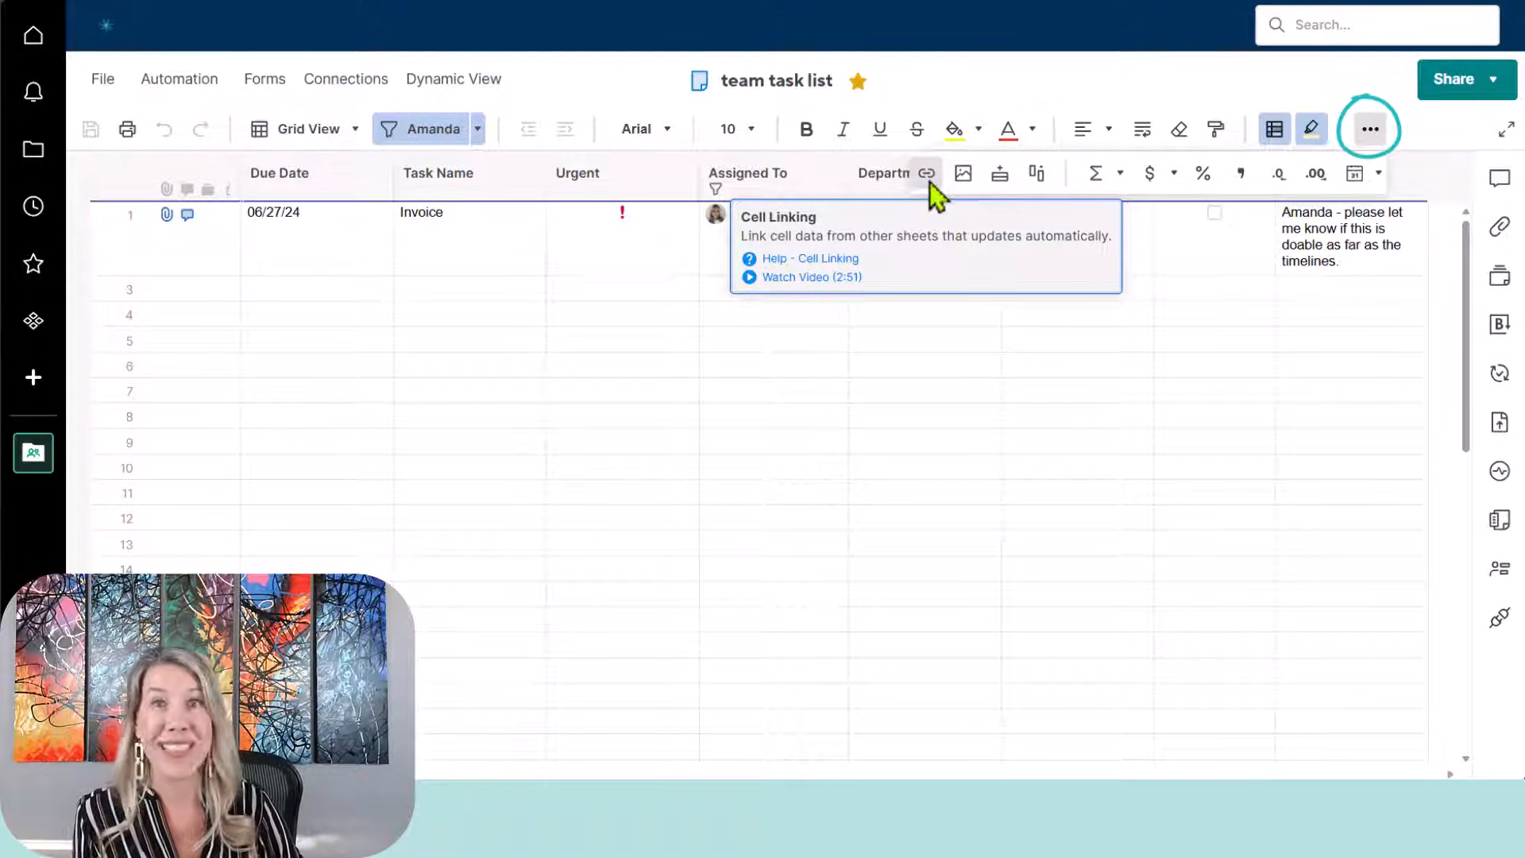
pyautogui.click(999, 173)
pyautogui.click(999, 174)
pyautogui.click(999, 173)
pyautogui.click(999, 173)
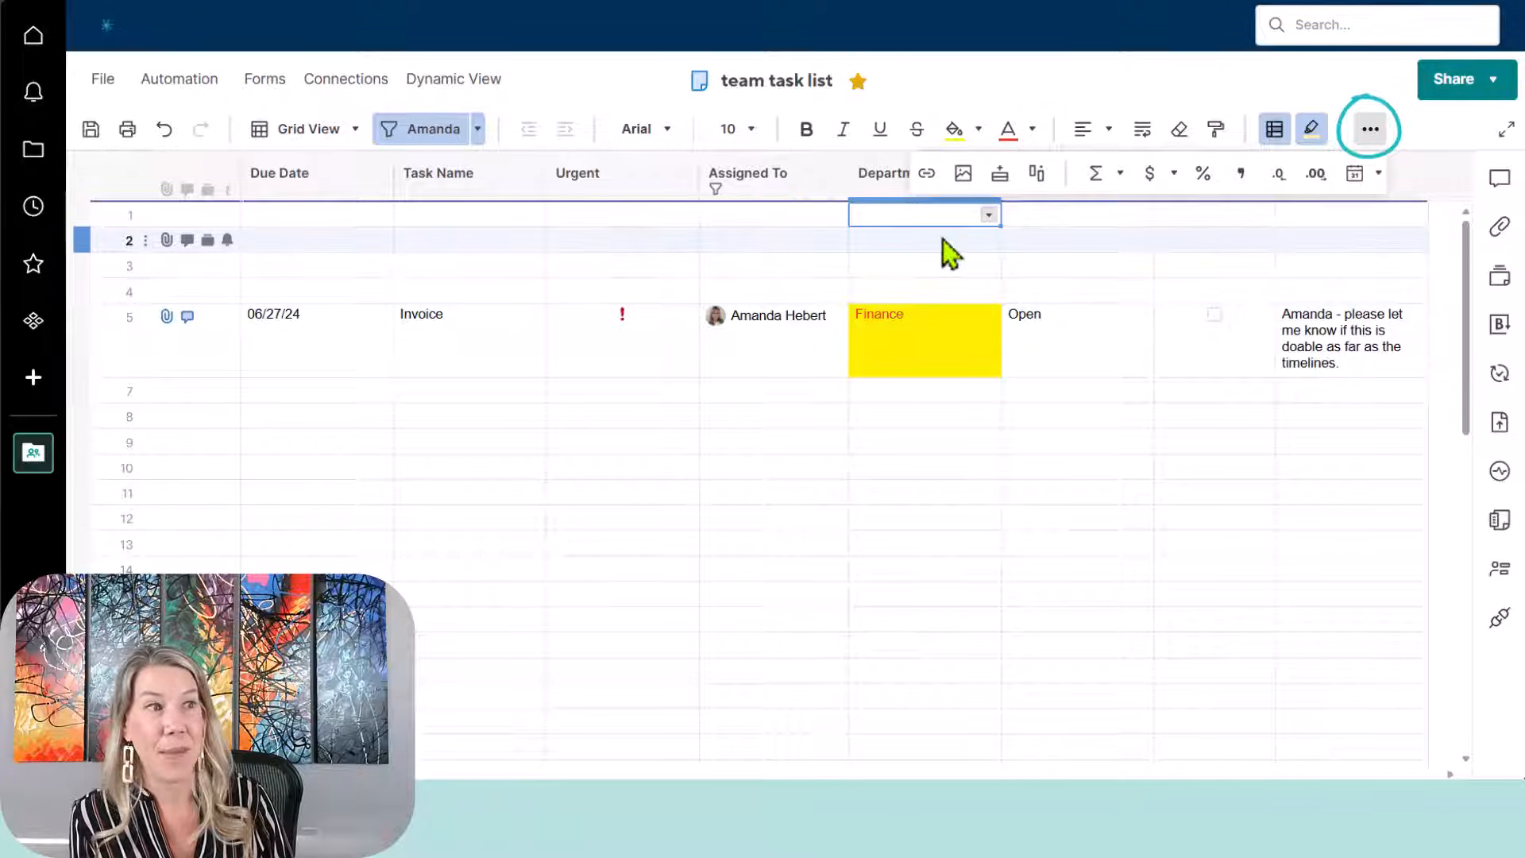
# Step: Insert a Date column named Completed, restricted to dates only, and move it between the Status and Complete columns
pyautogui.click(1034, 178)
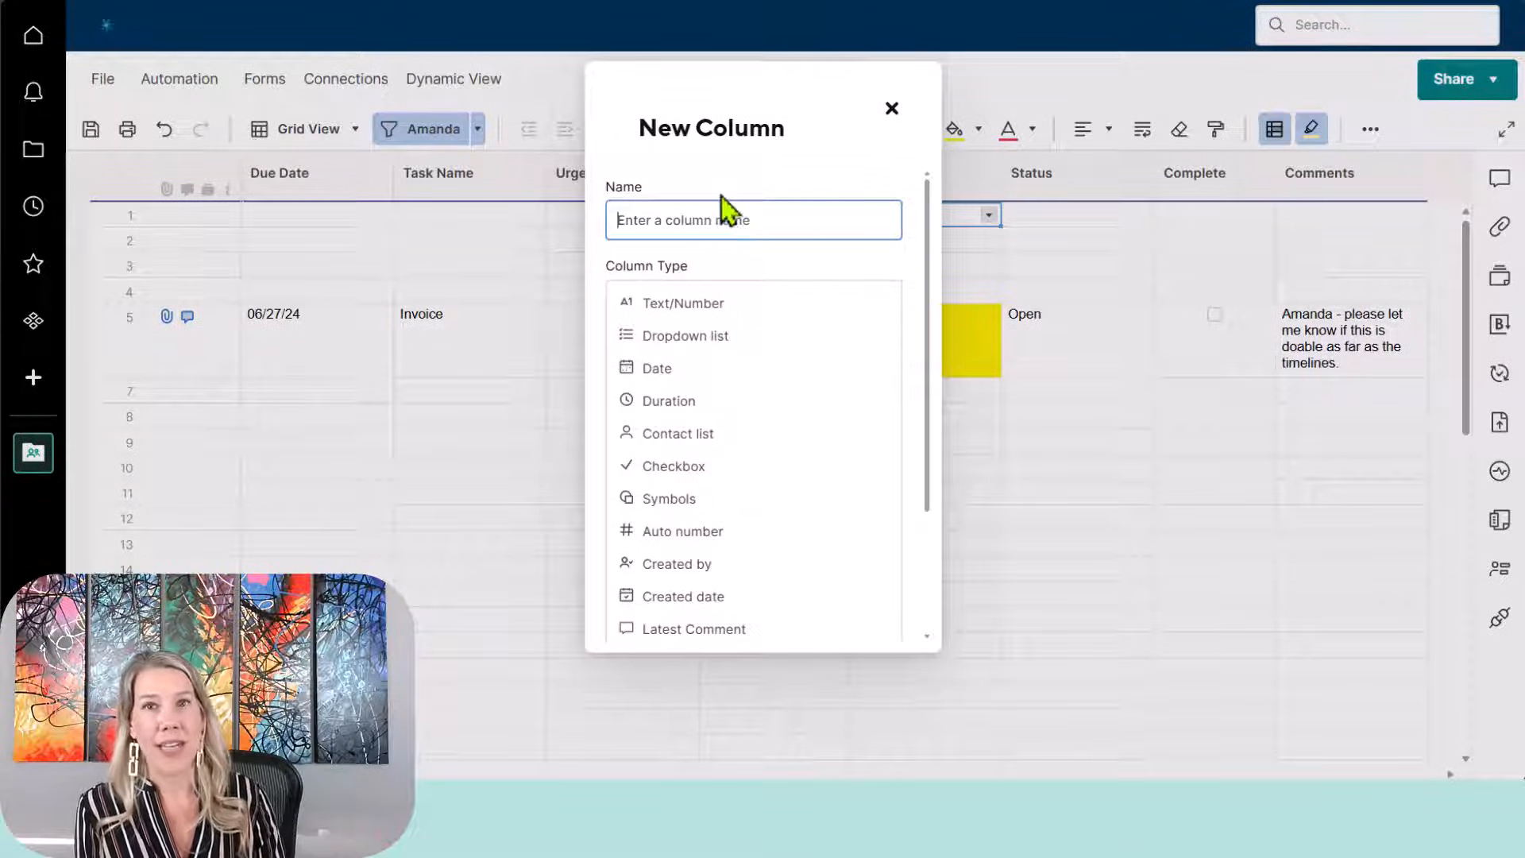
pyautogui.click(775, 373)
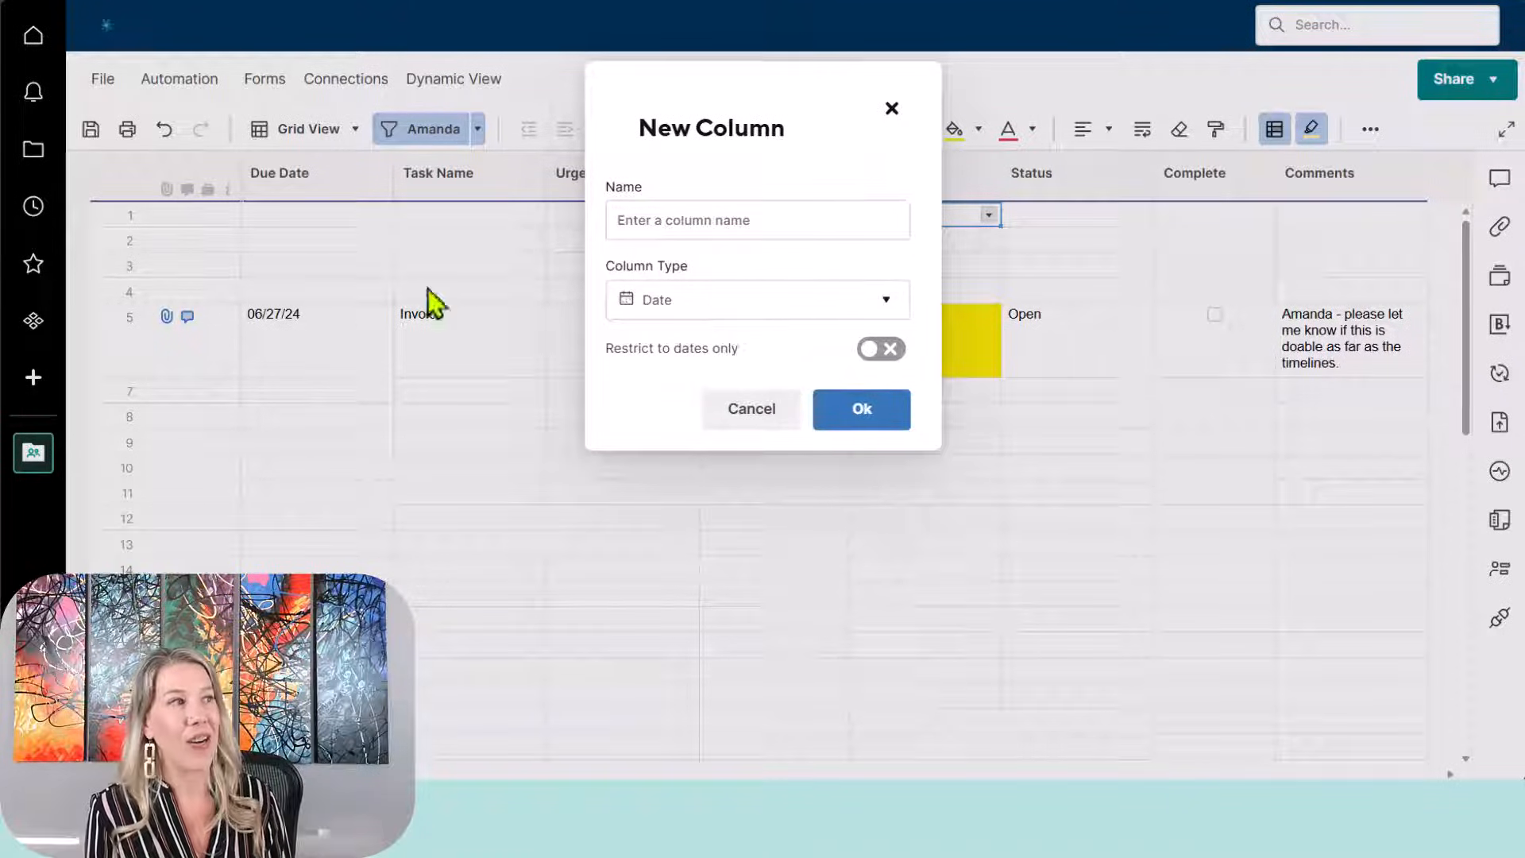
pyautogui.click(835, 219)
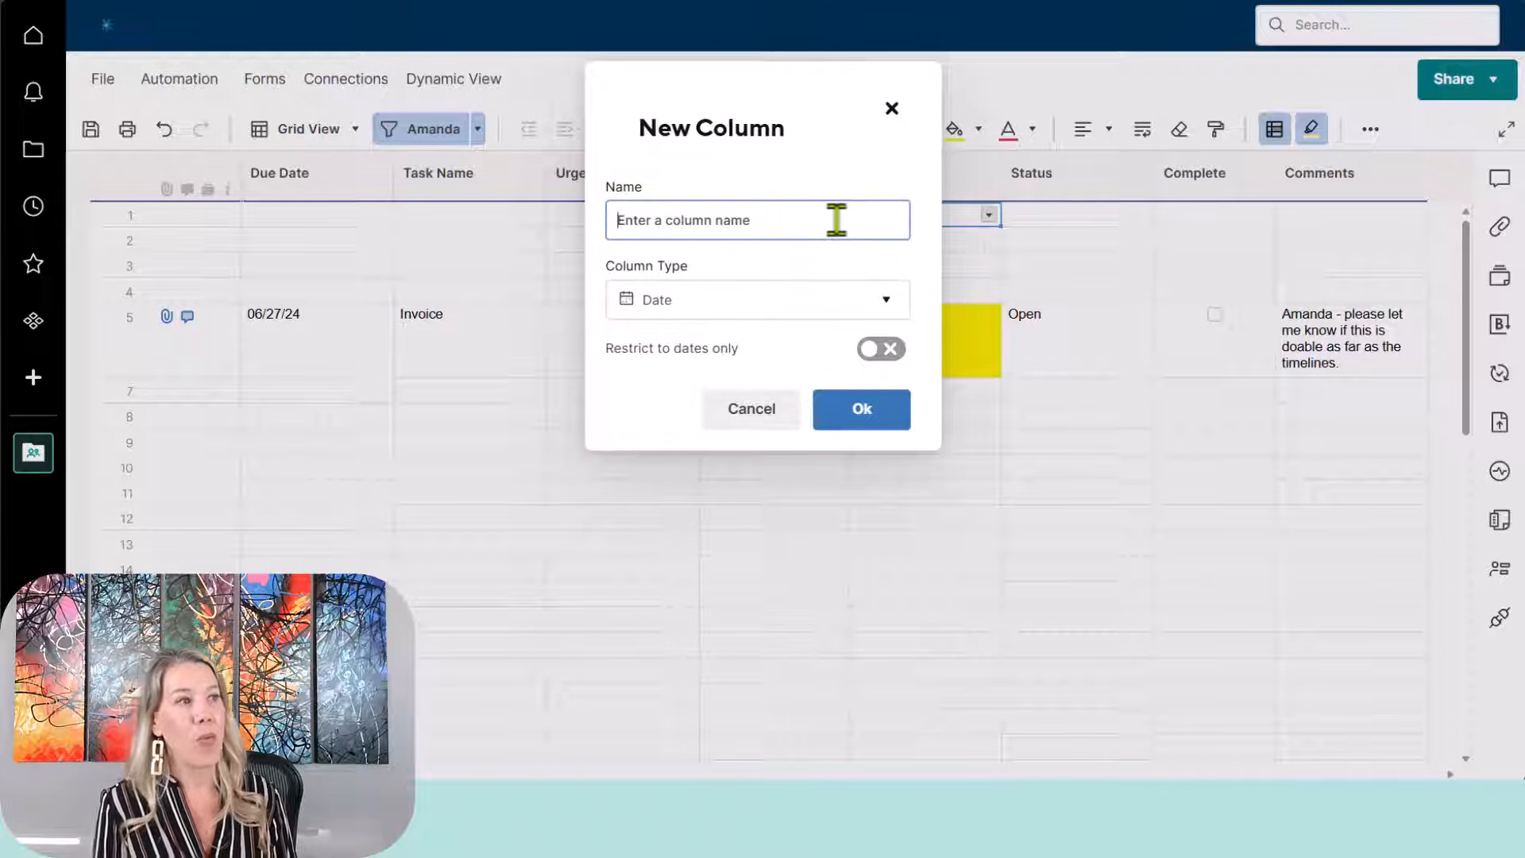
pyautogui.write('Complet')
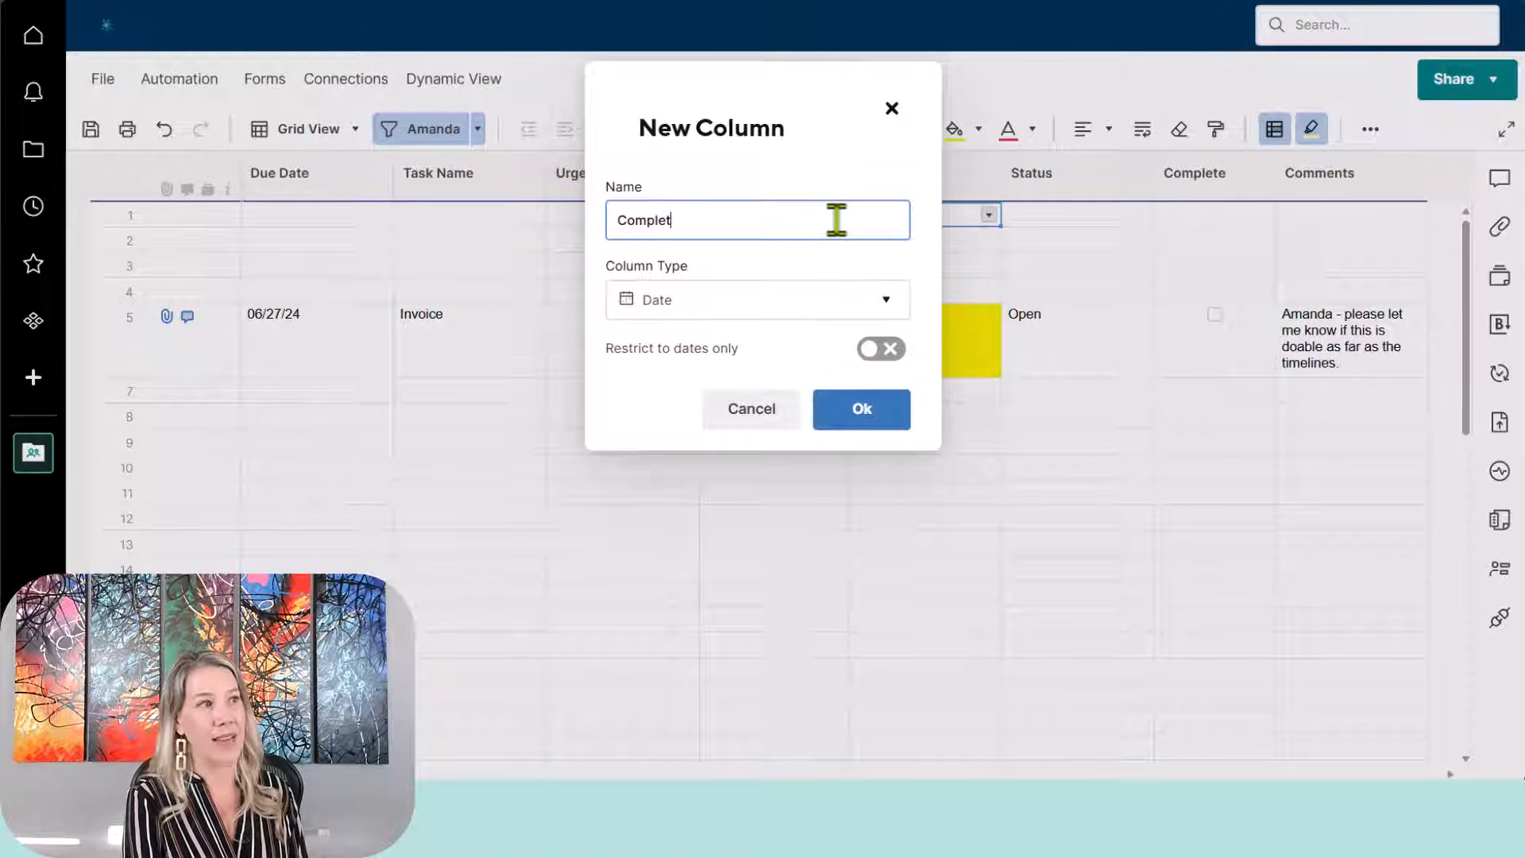
pyautogui.write('ed')
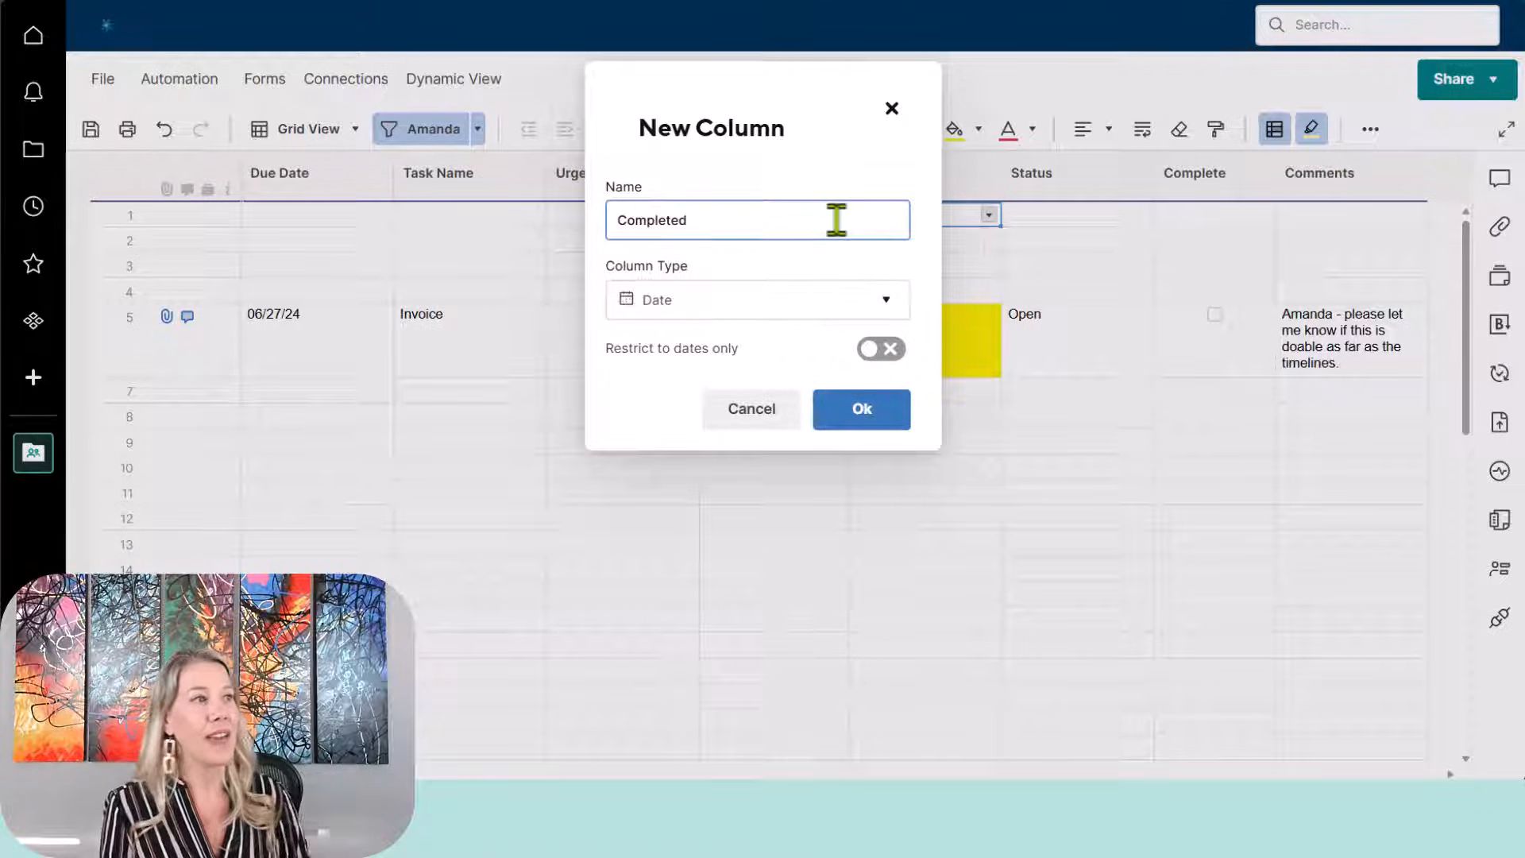
pyautogui.click(880, 348)
pyautogui.click(858, 413)
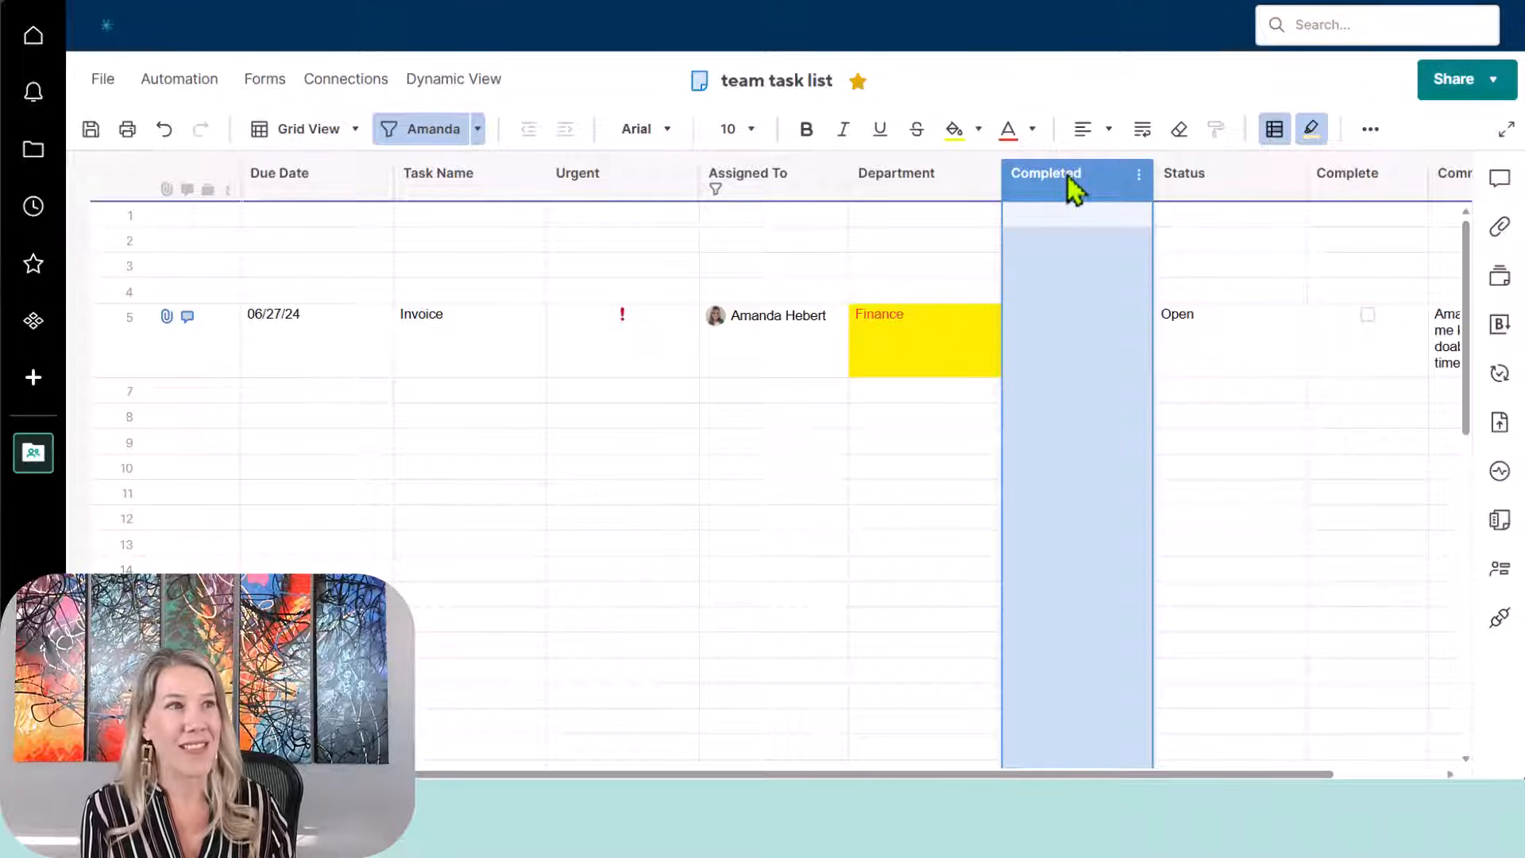
pyautogui.moveTo(1074, 191); pyautogui.dragTo(1303, 191)
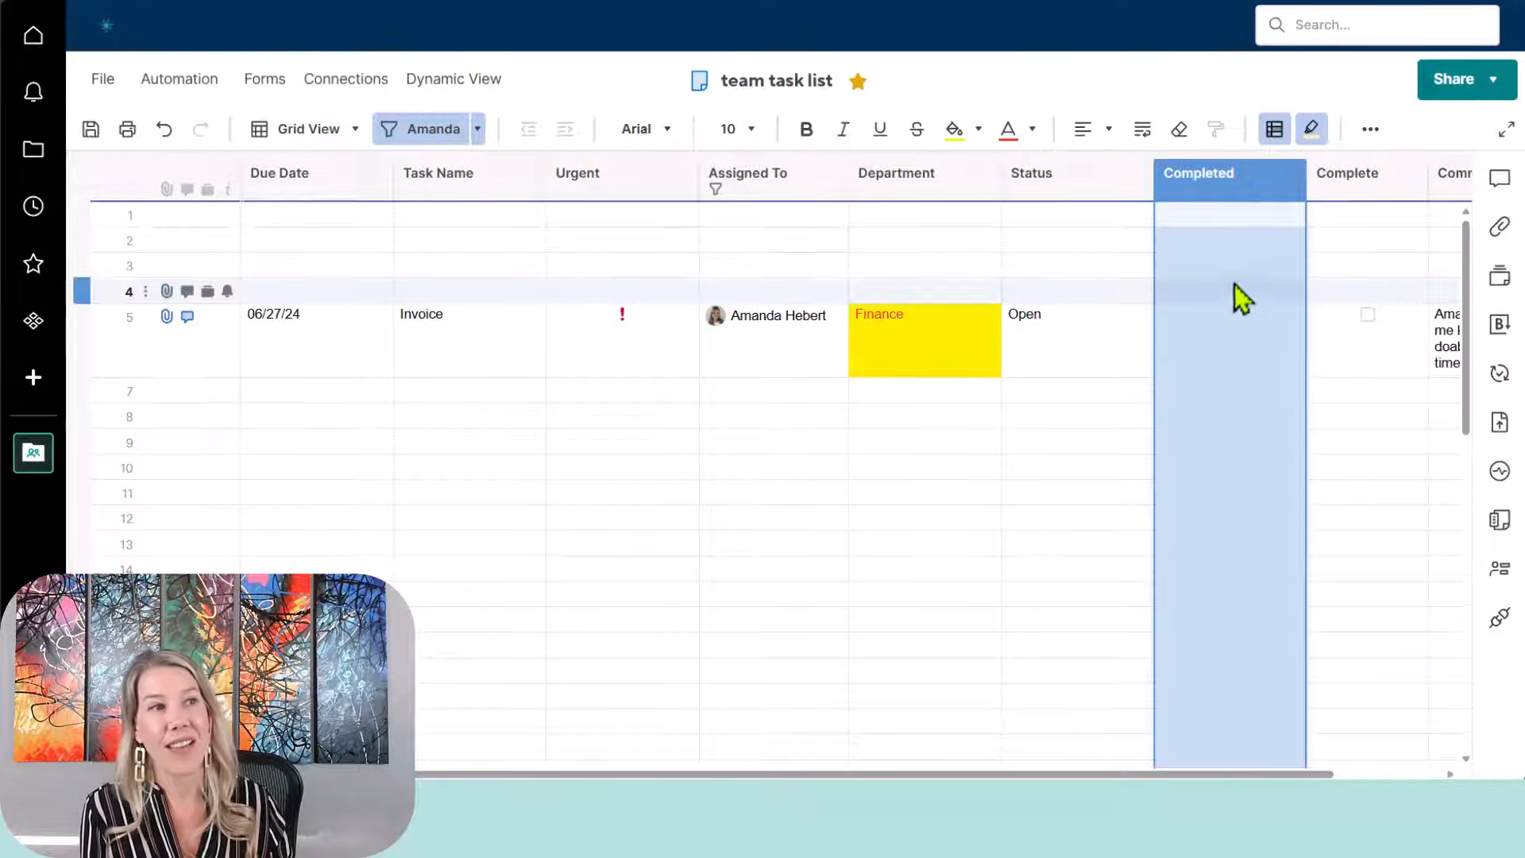
# Step: Set the Invoice row's Completed date to June 16, 2024
pyautogui.click(1220, 216)
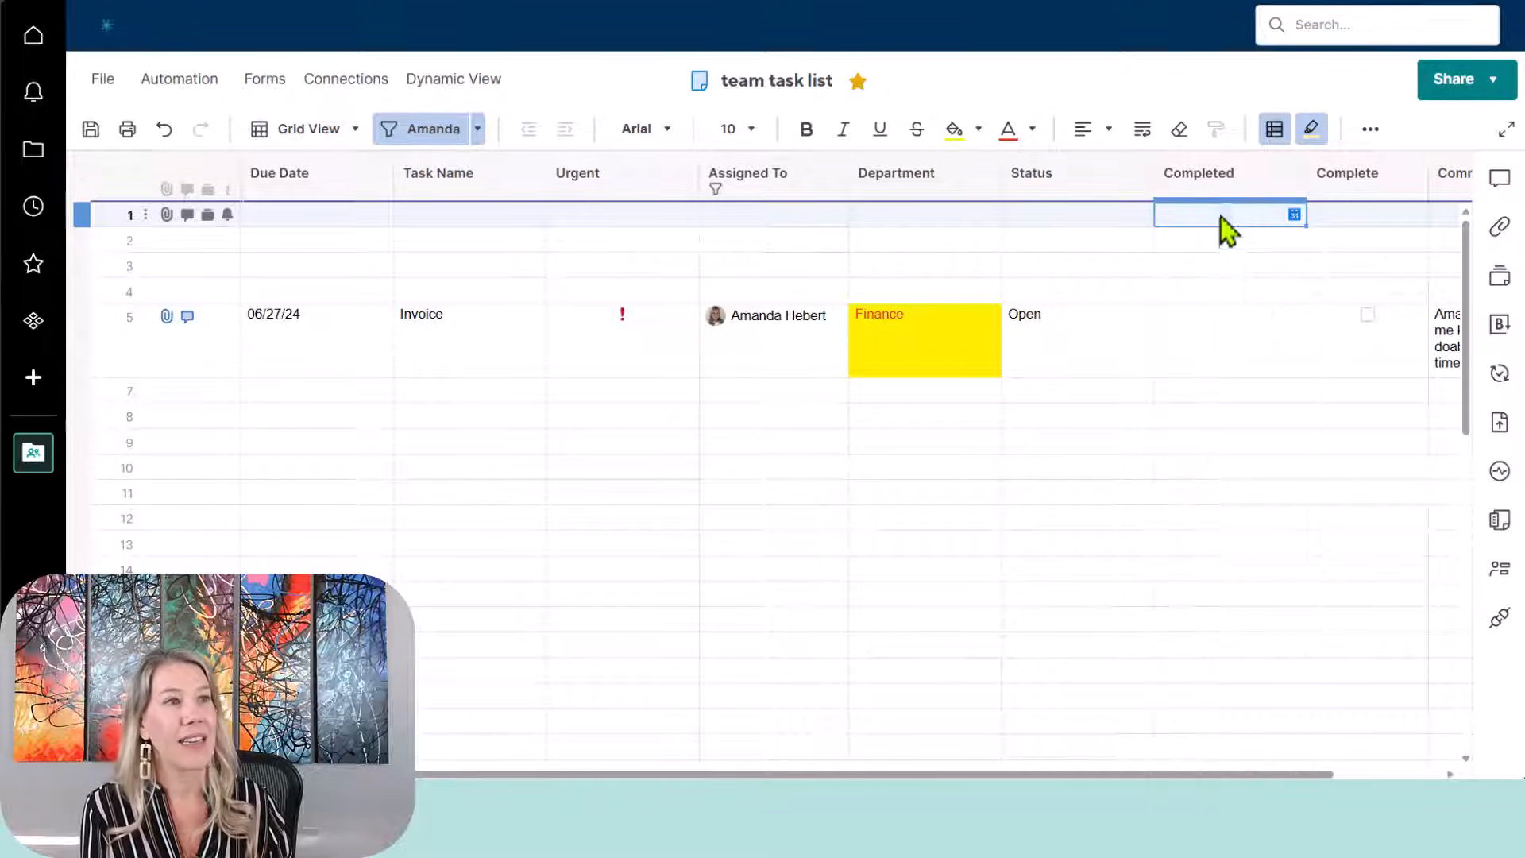
pyautogui.click(1236, 353)
pyautogui.click(1294, 317)
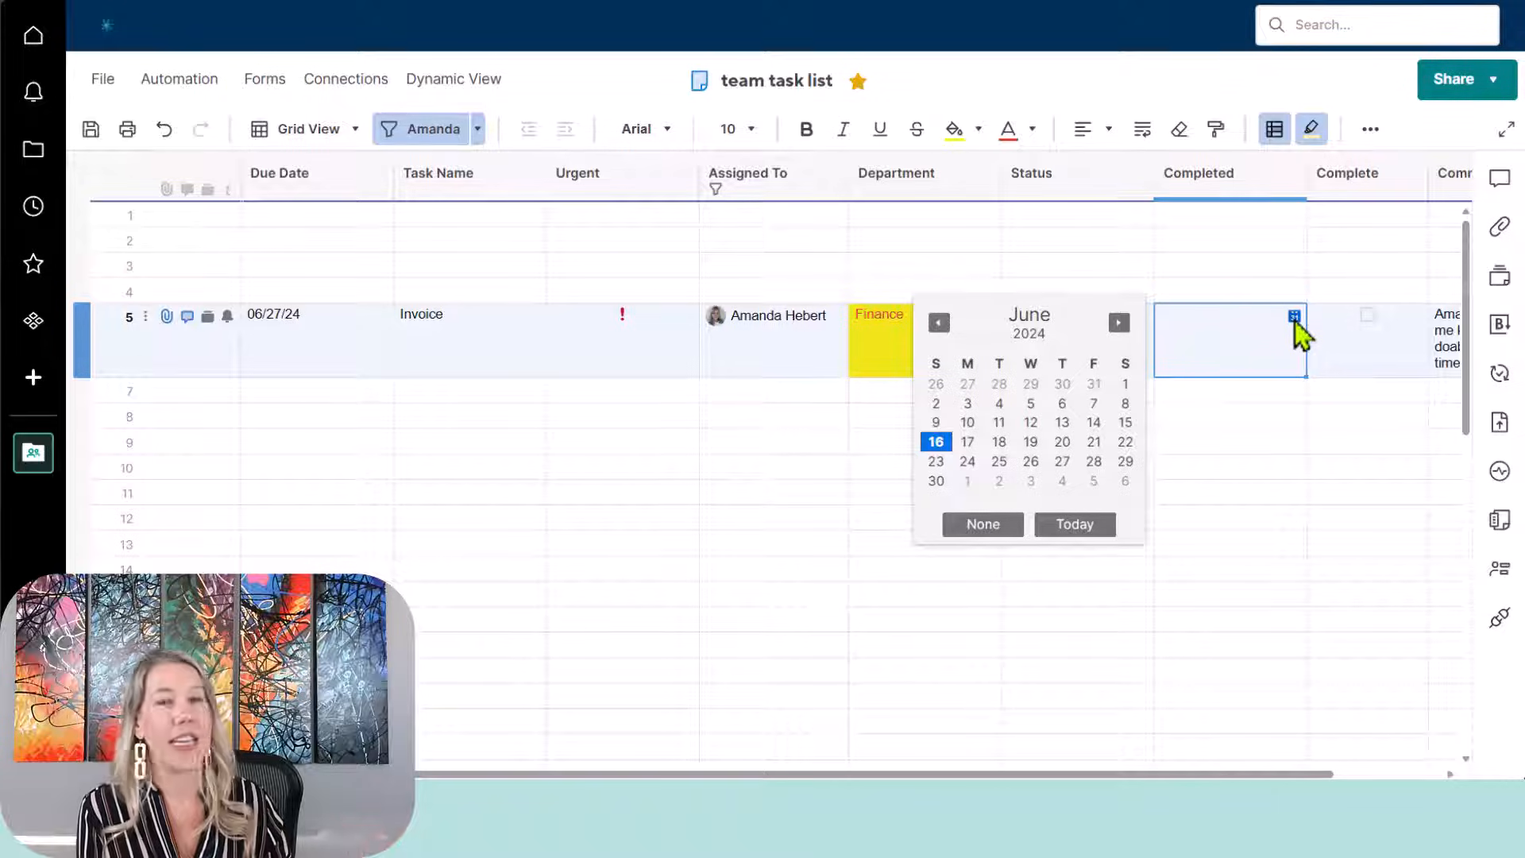
pyautogui.click(938, 443)
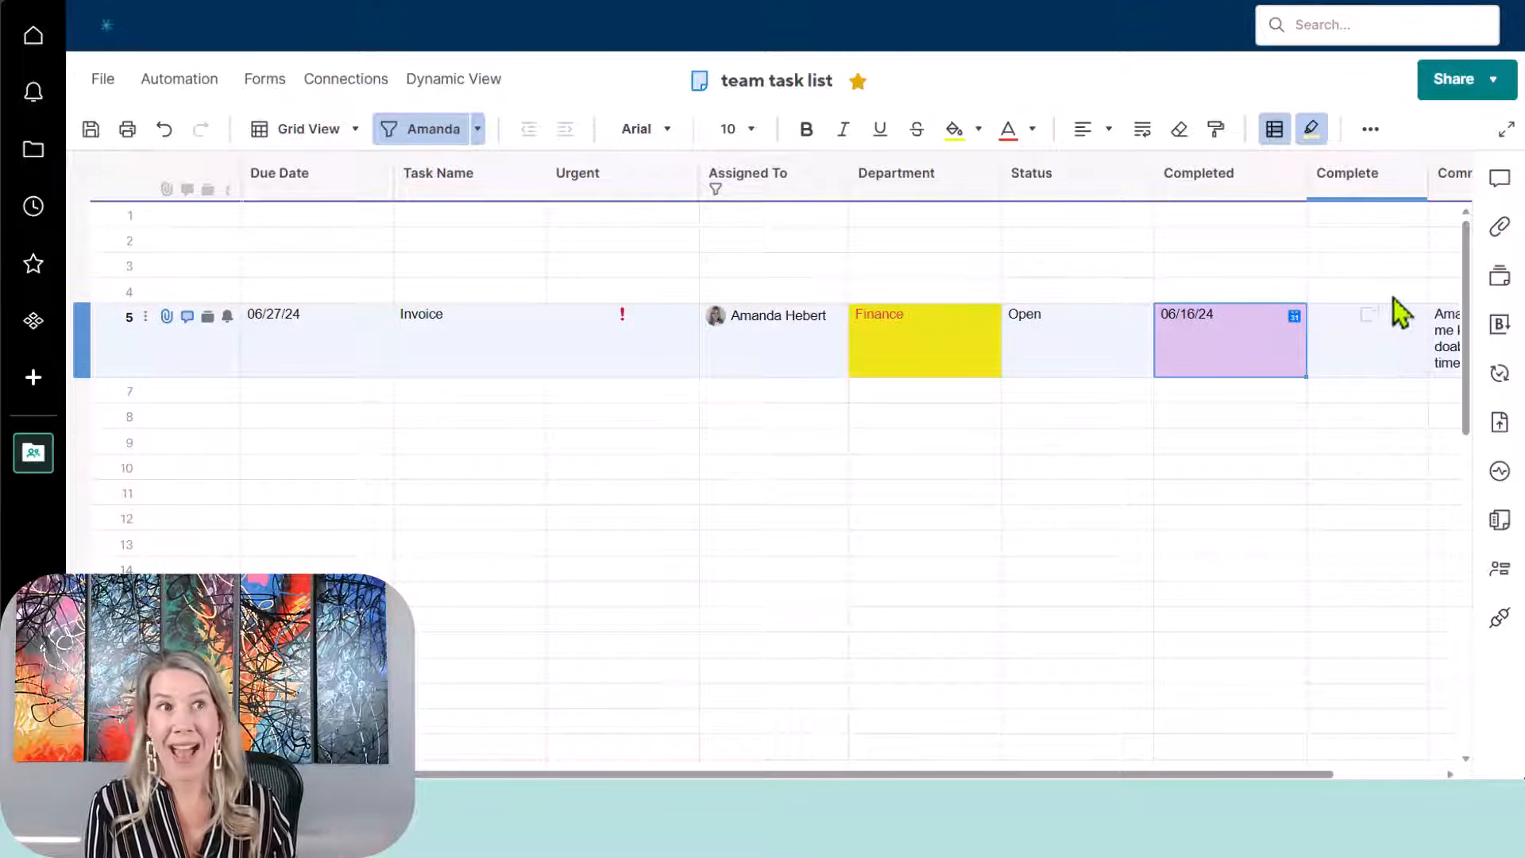
# Step: Try marking the Invoice row as complete and clear its Complete checkbox again
pyautogui.click(1371, 131)
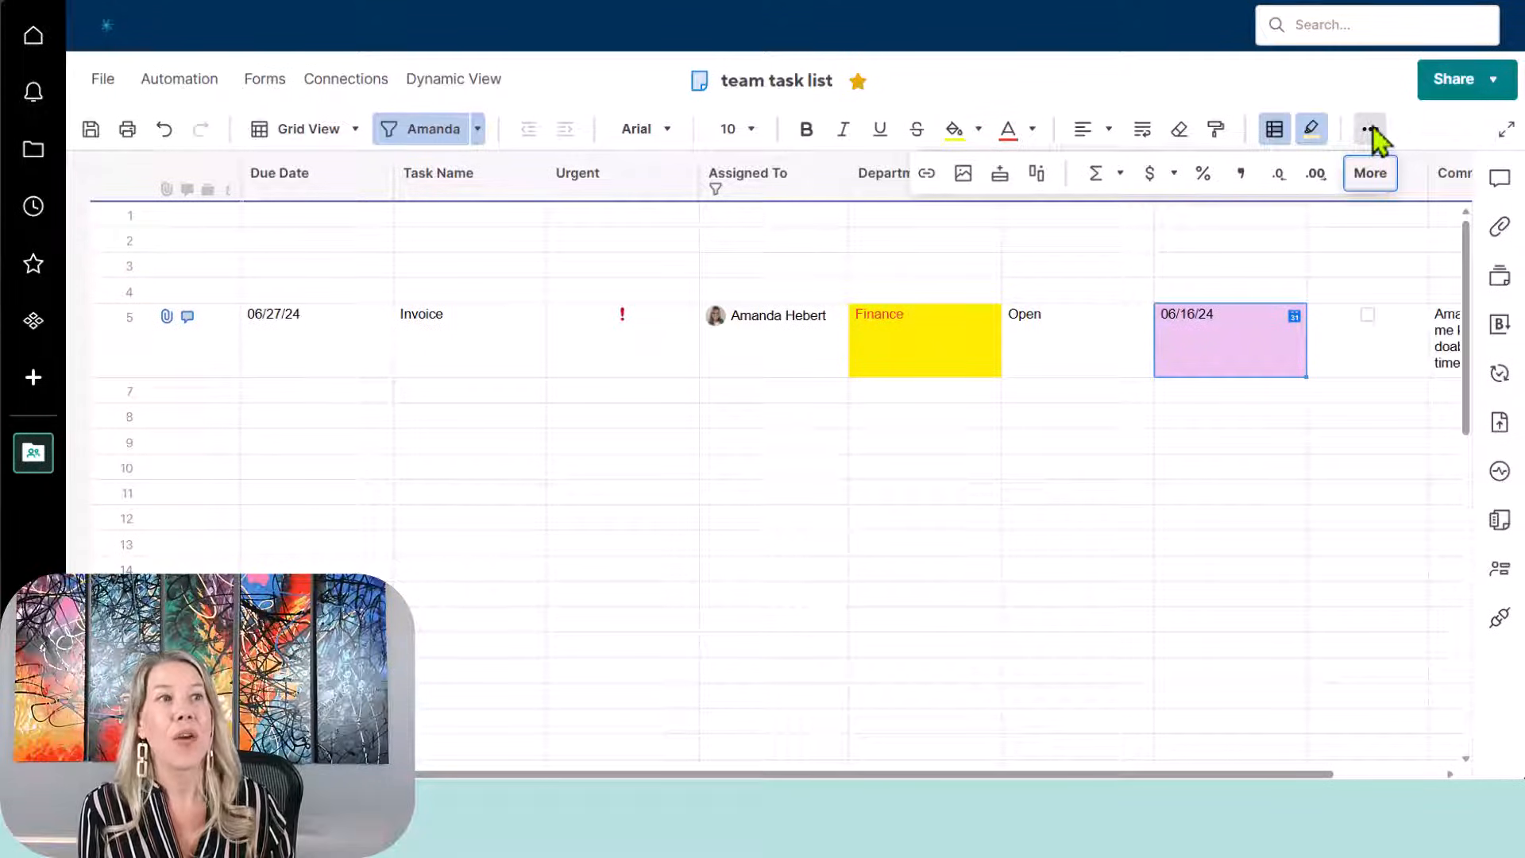
pyautogui.click(1367, 316)
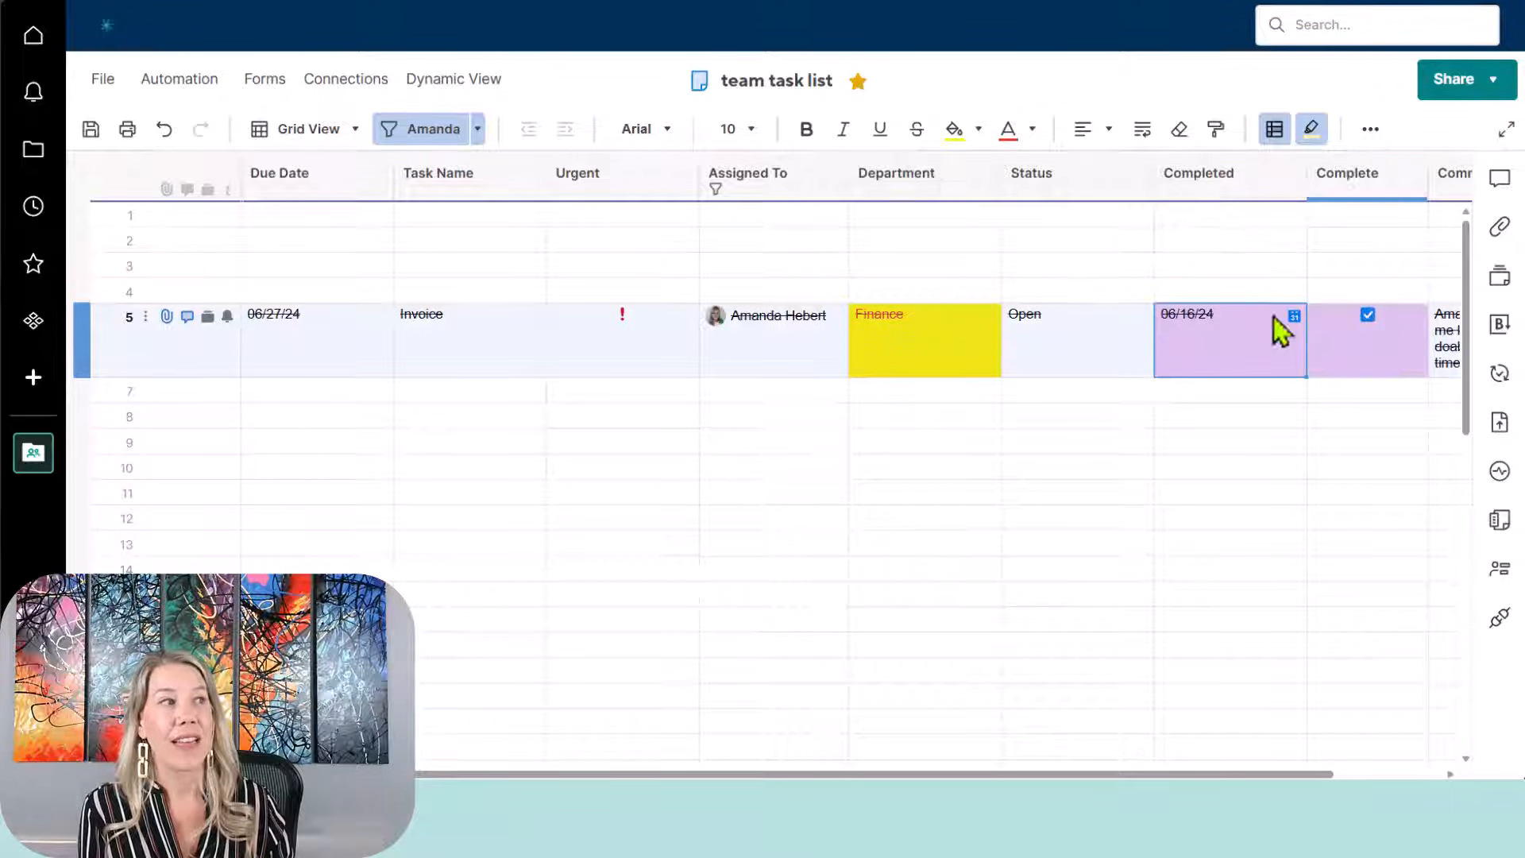
pyautogui.click(1368, 315)
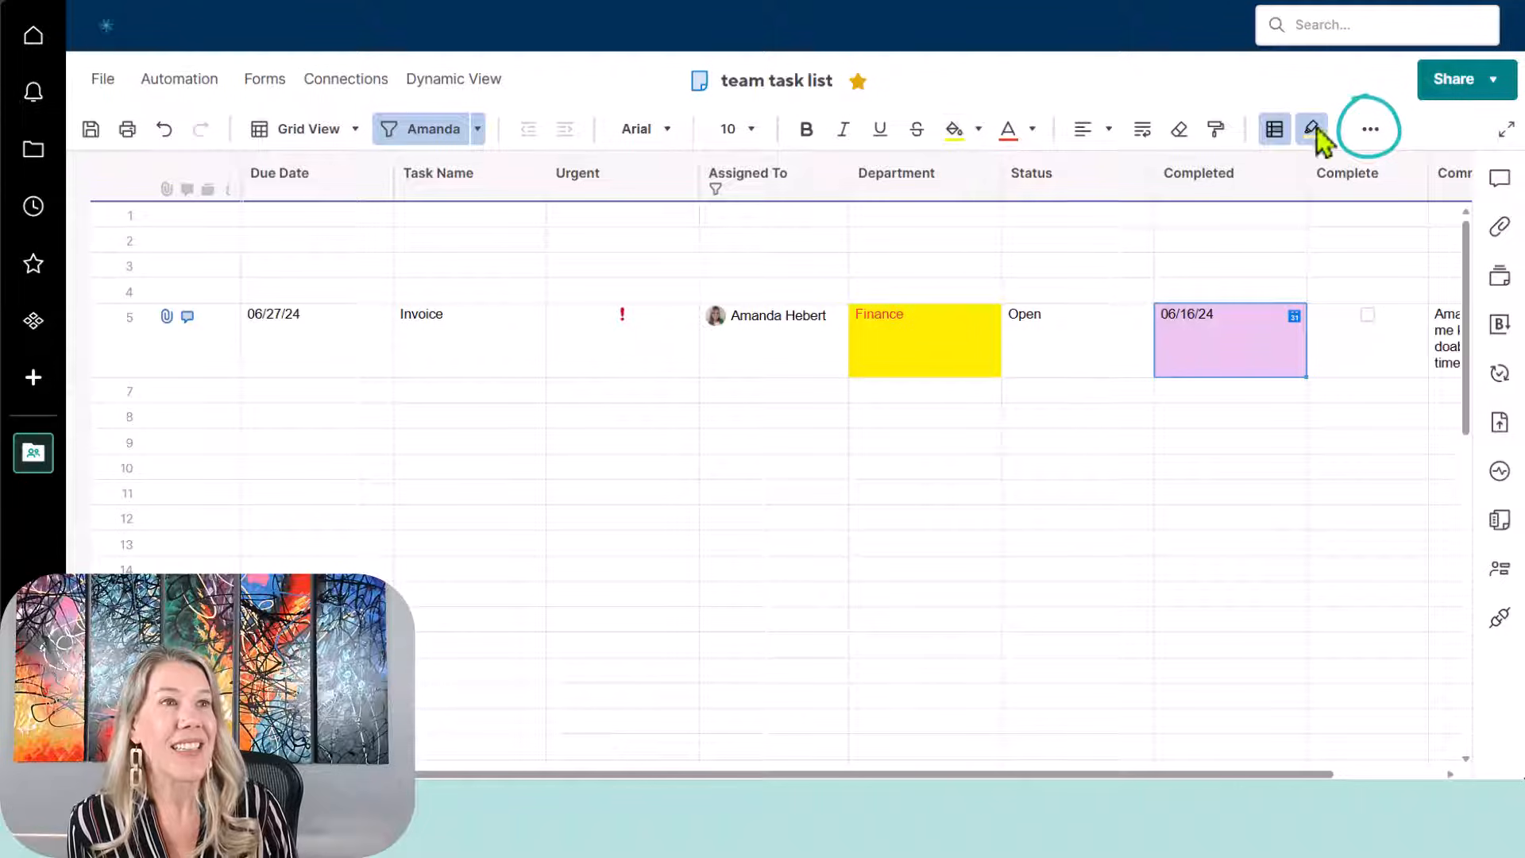
# Step: Examine the additional sheet tools, including the date format option, and review the sheet's conditional formatting rules
pyautogui.click(1363, 134)
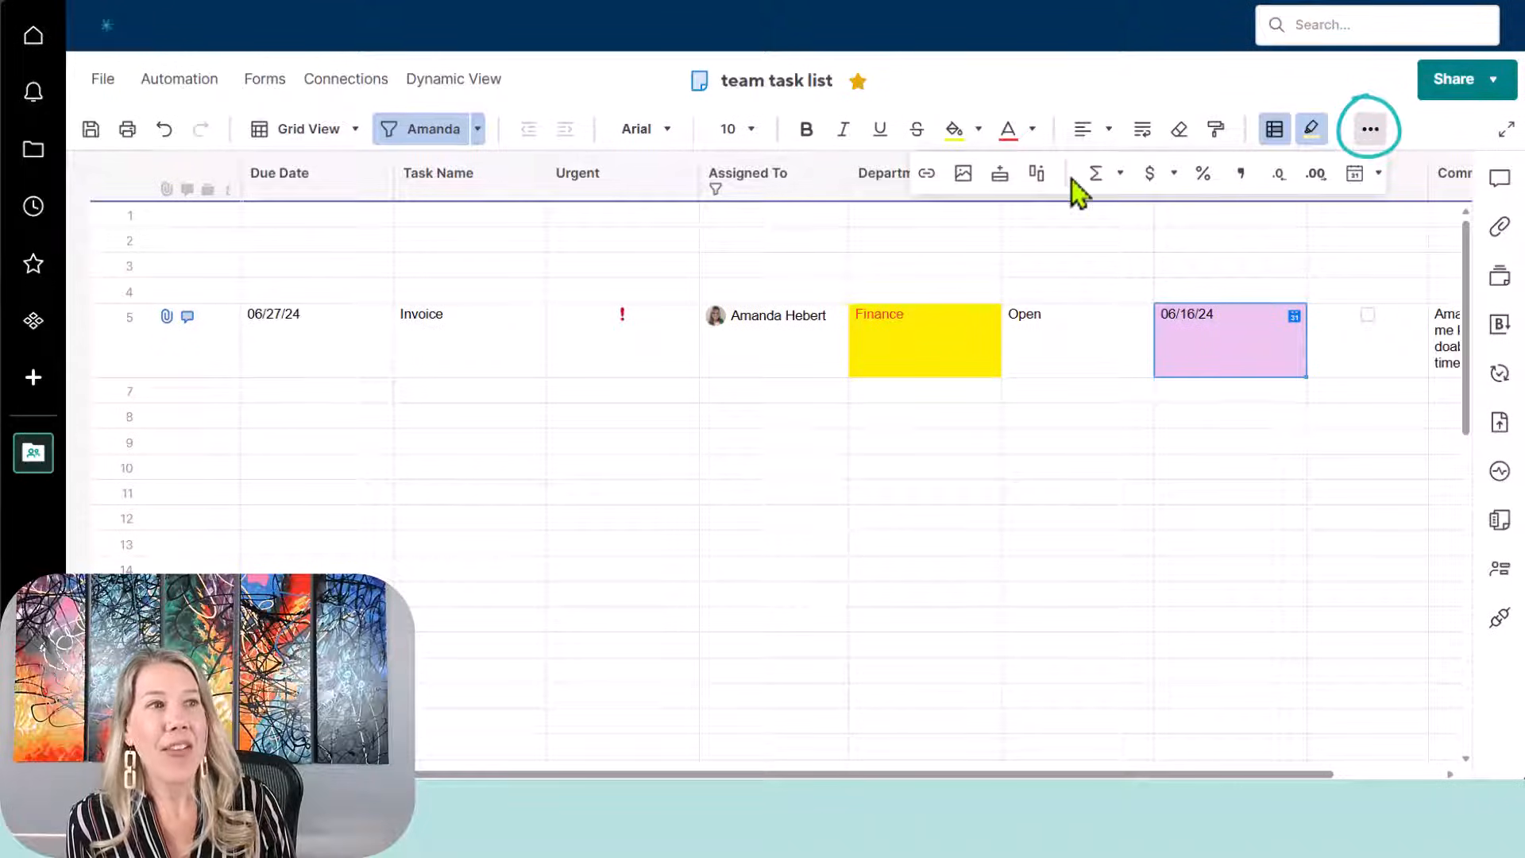
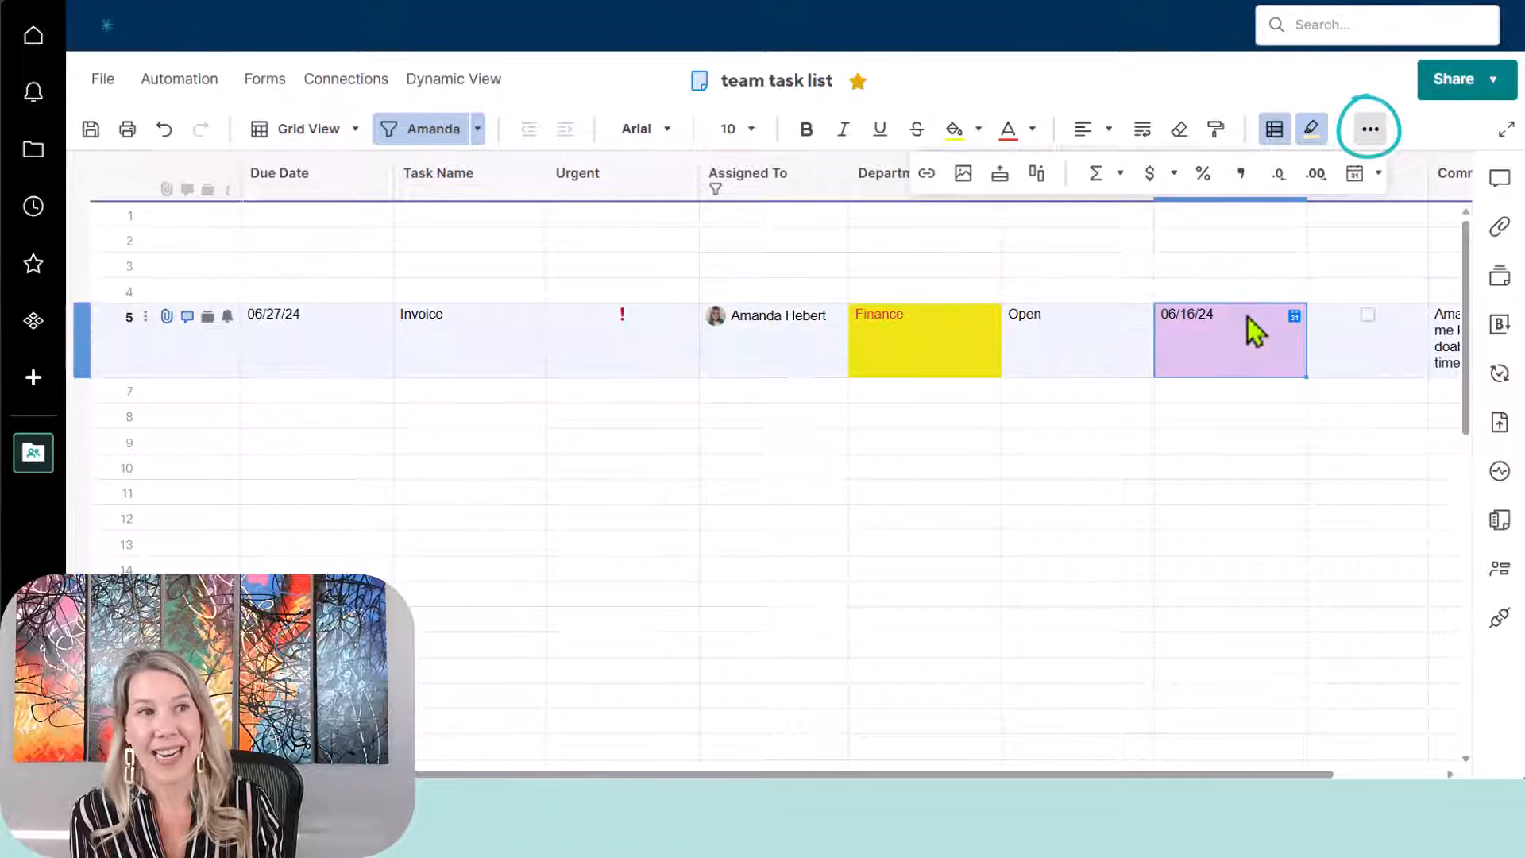
pyautogui.moveTo(1247, 316)
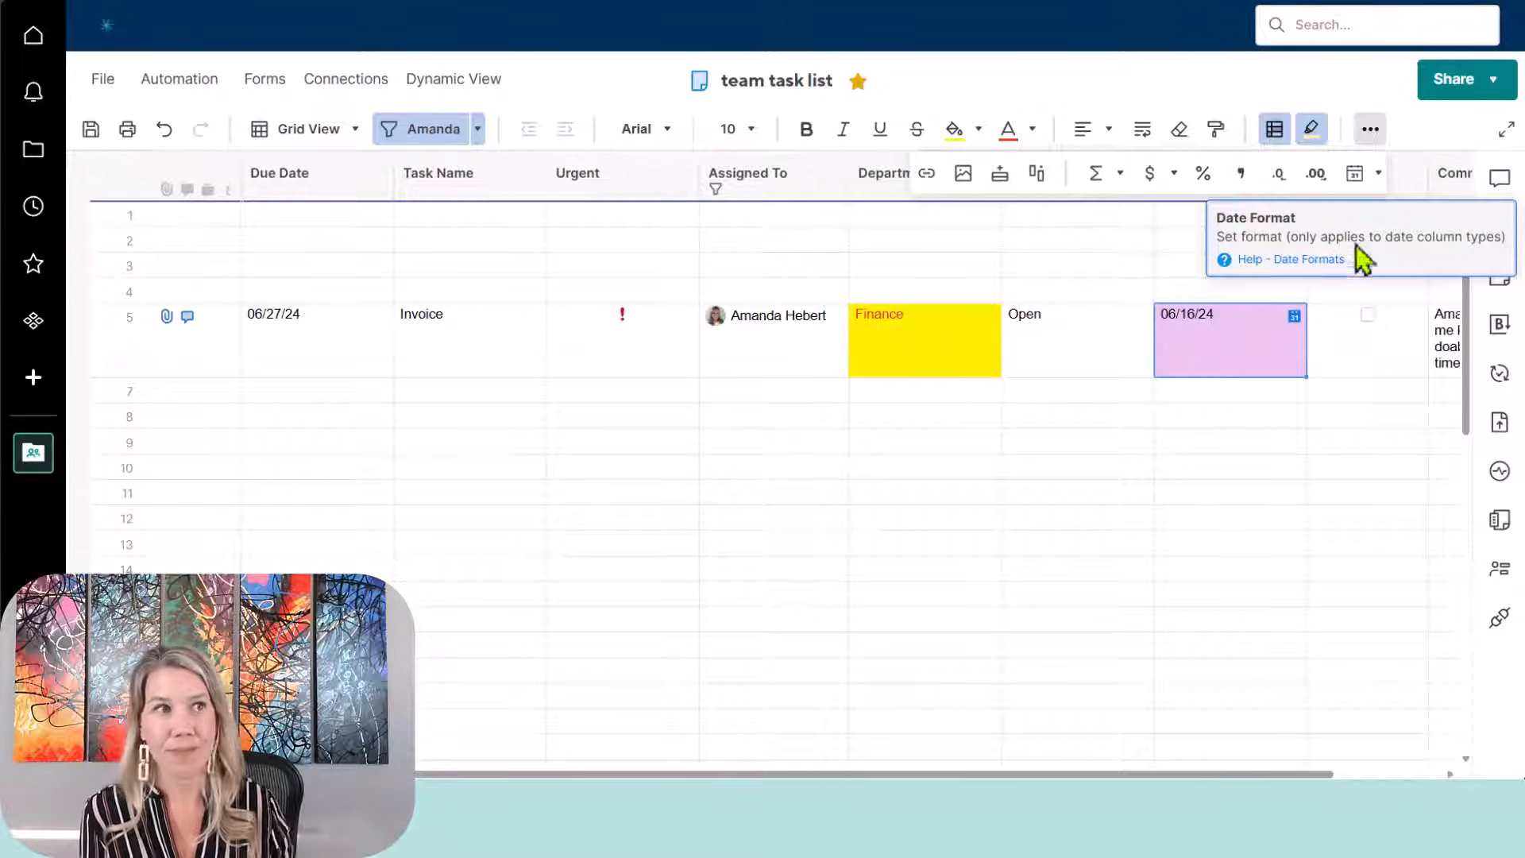
pyautogui.click(935, 440)
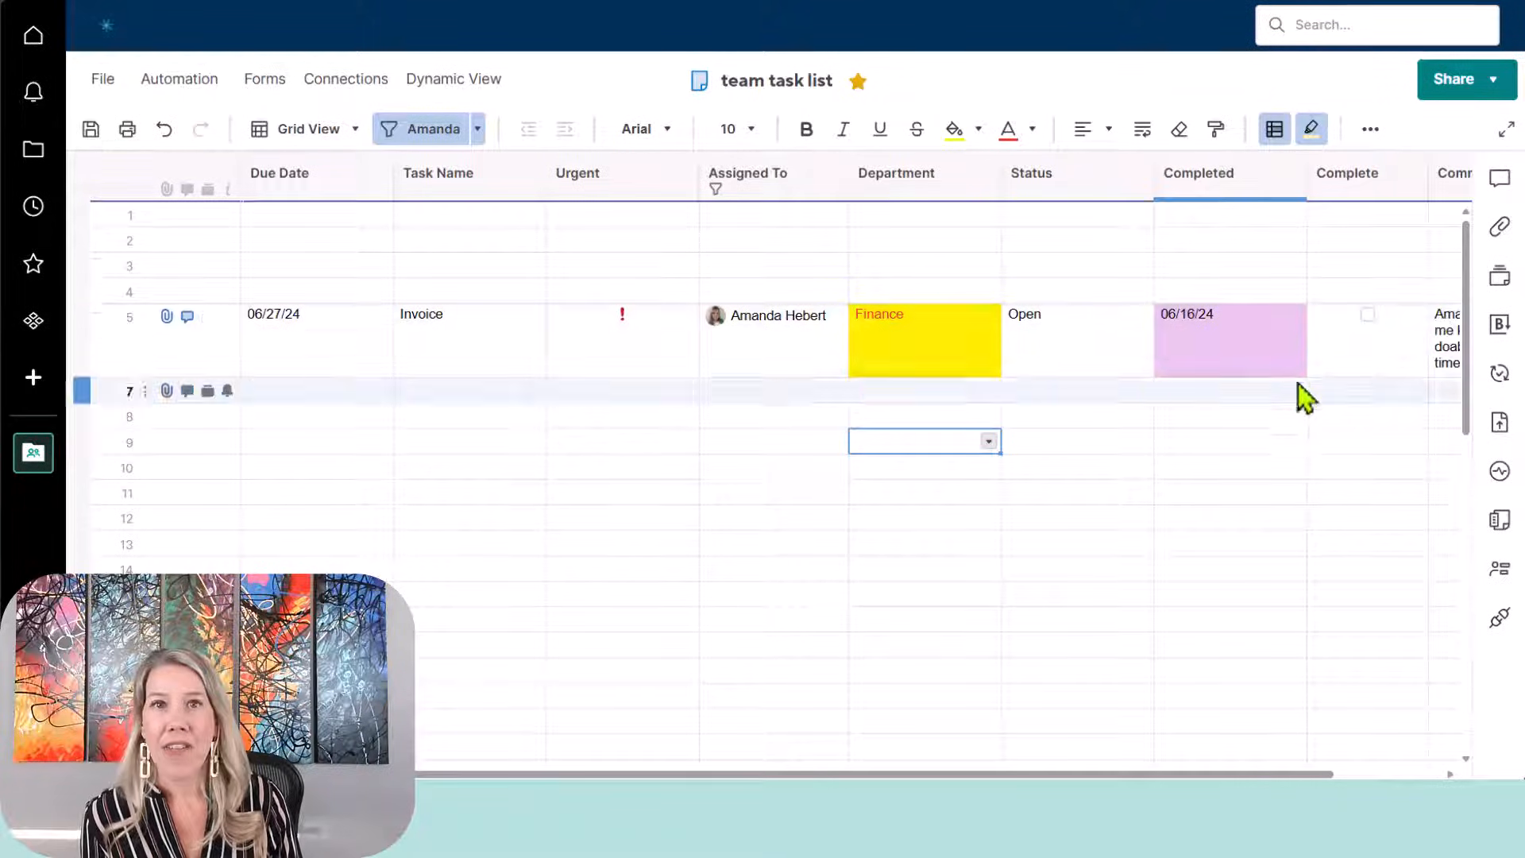
pyautogui.click(1275, 130)
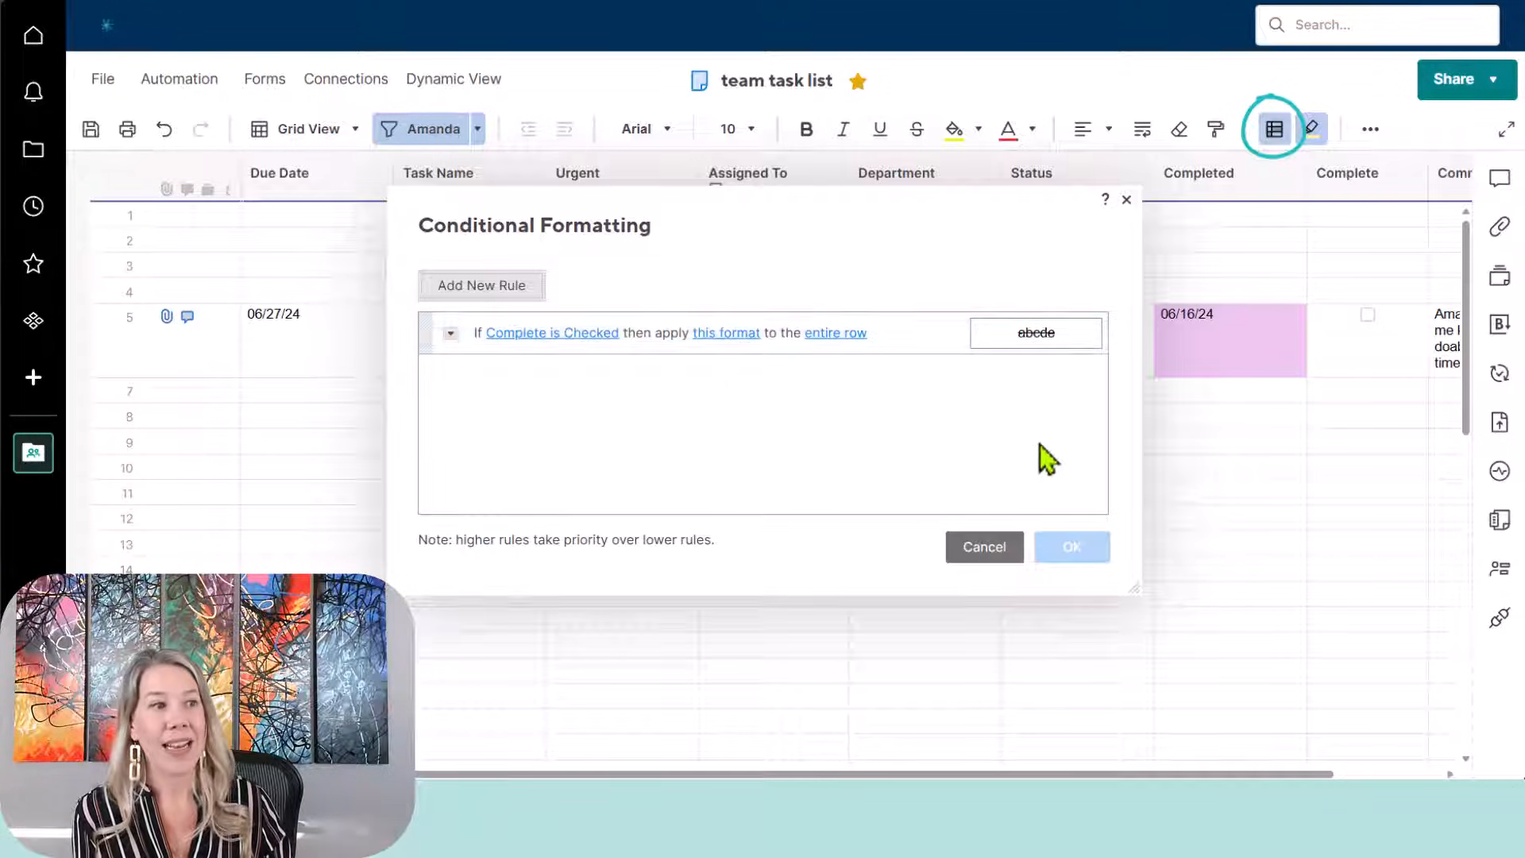
pyautogui.click(1126, 200)
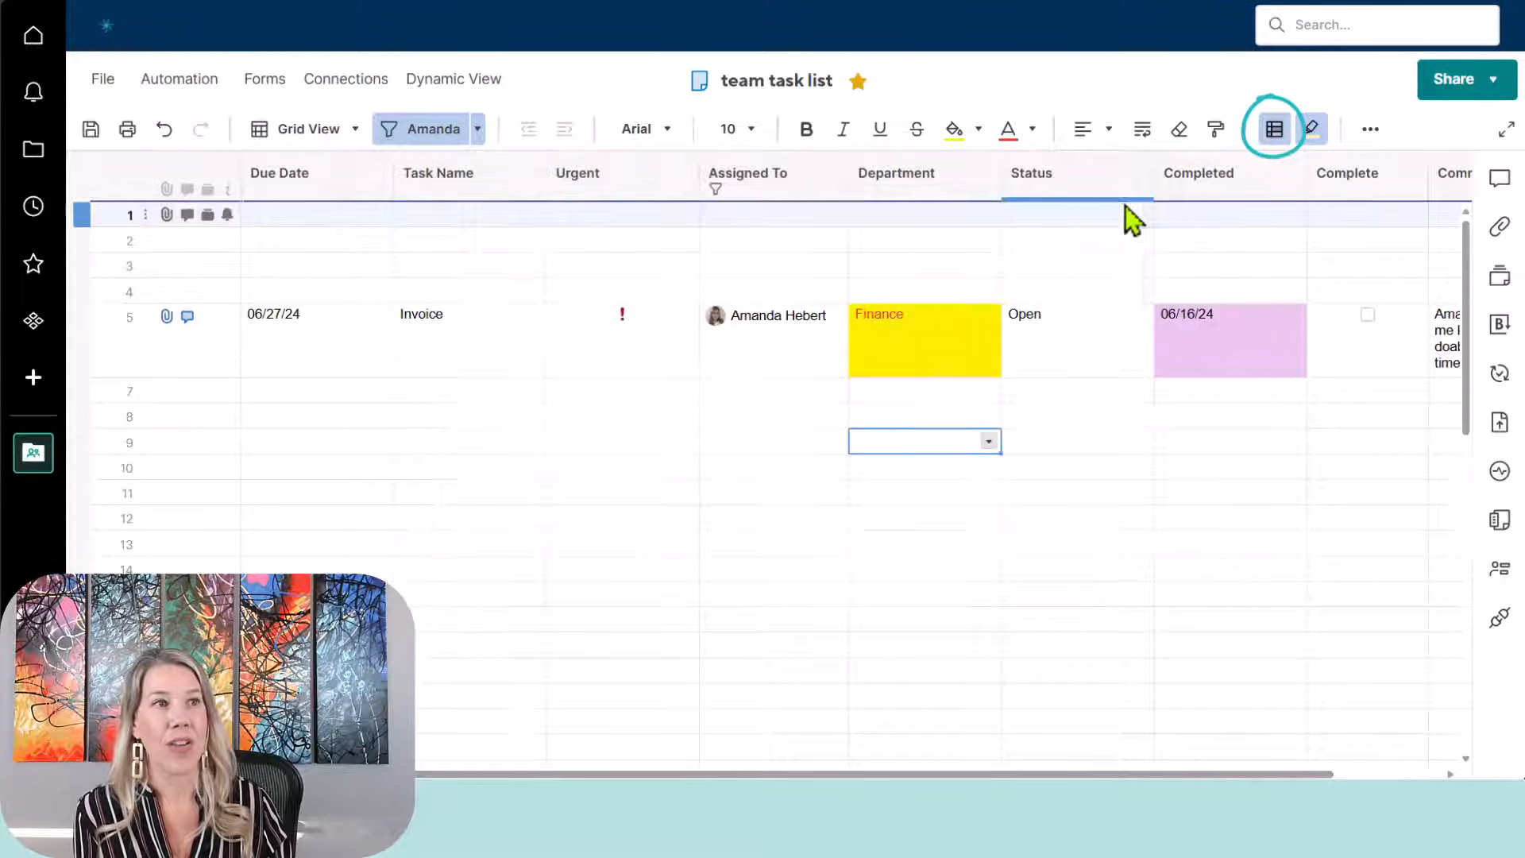
# Step: Mark the Invoice row as complete and save the sheet
pyautogui.click(1368, 316)
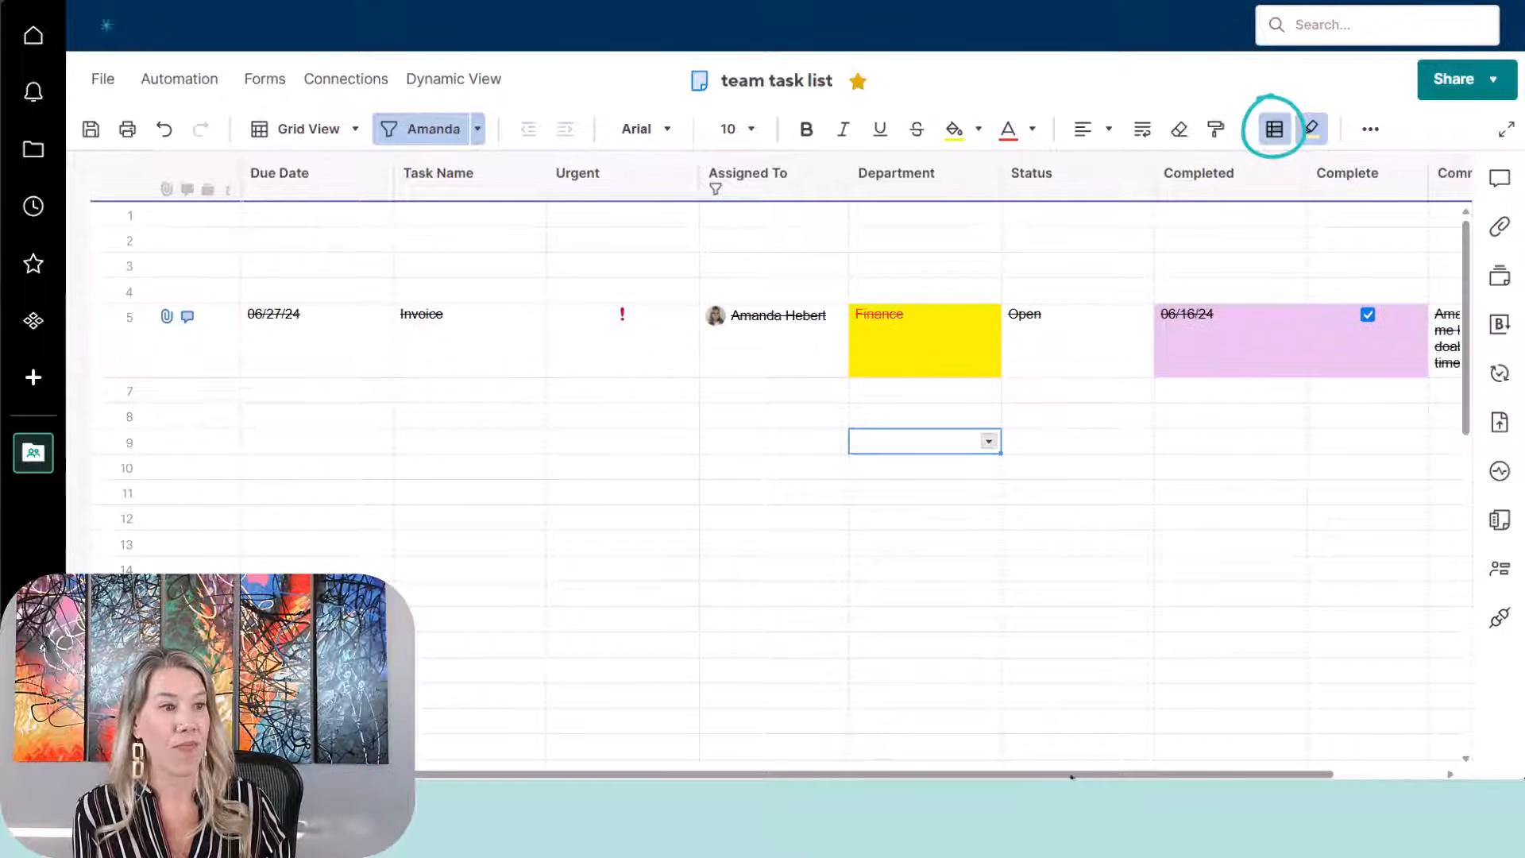
pyautogui.moveTo(1072, 775); pyautogui.dragTo(810, 772)
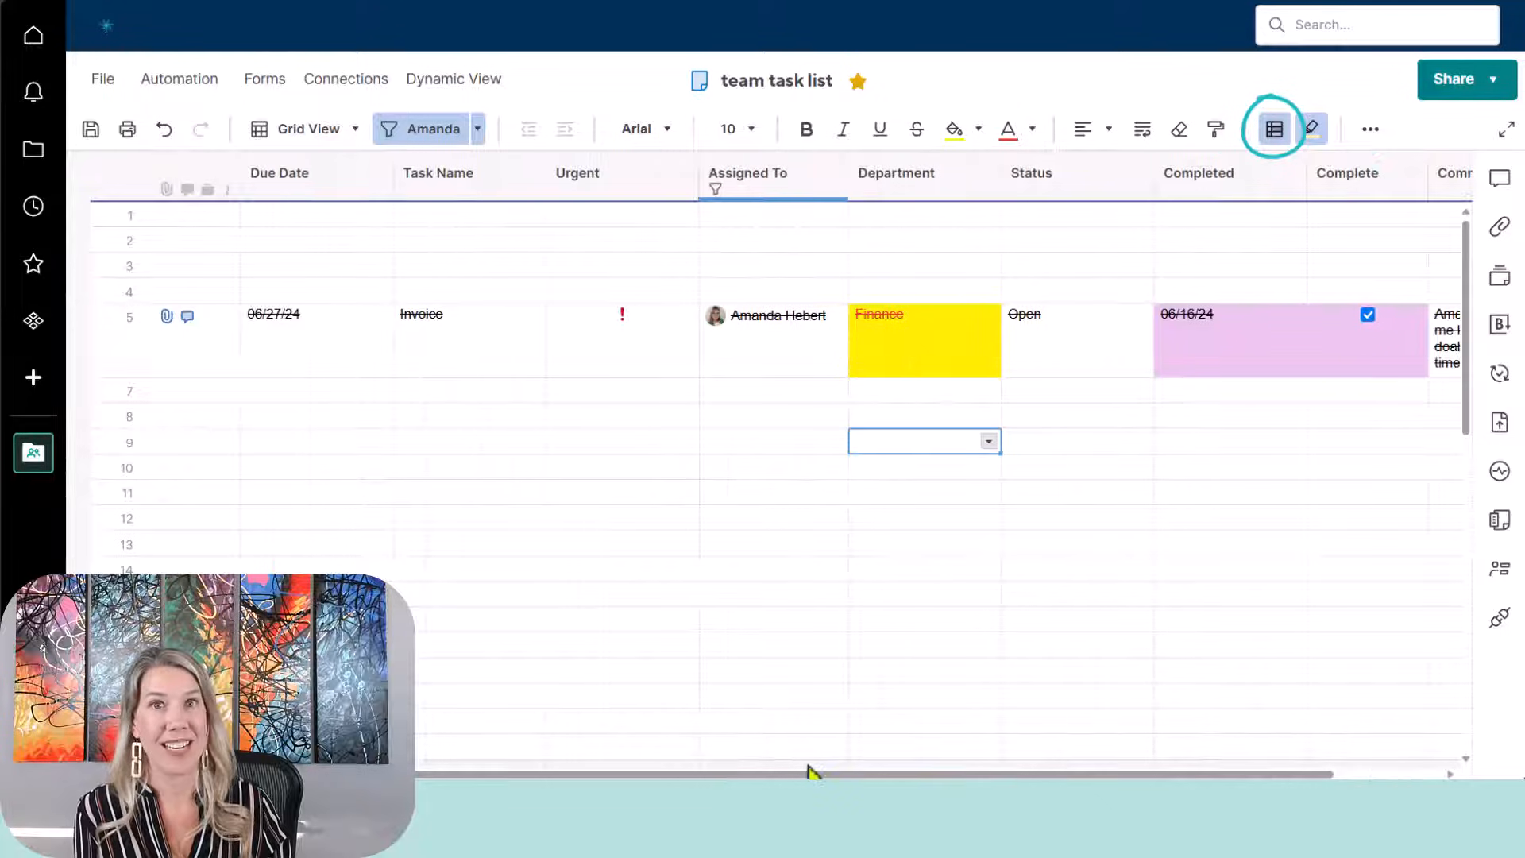
pyautogui.click(91, 129)
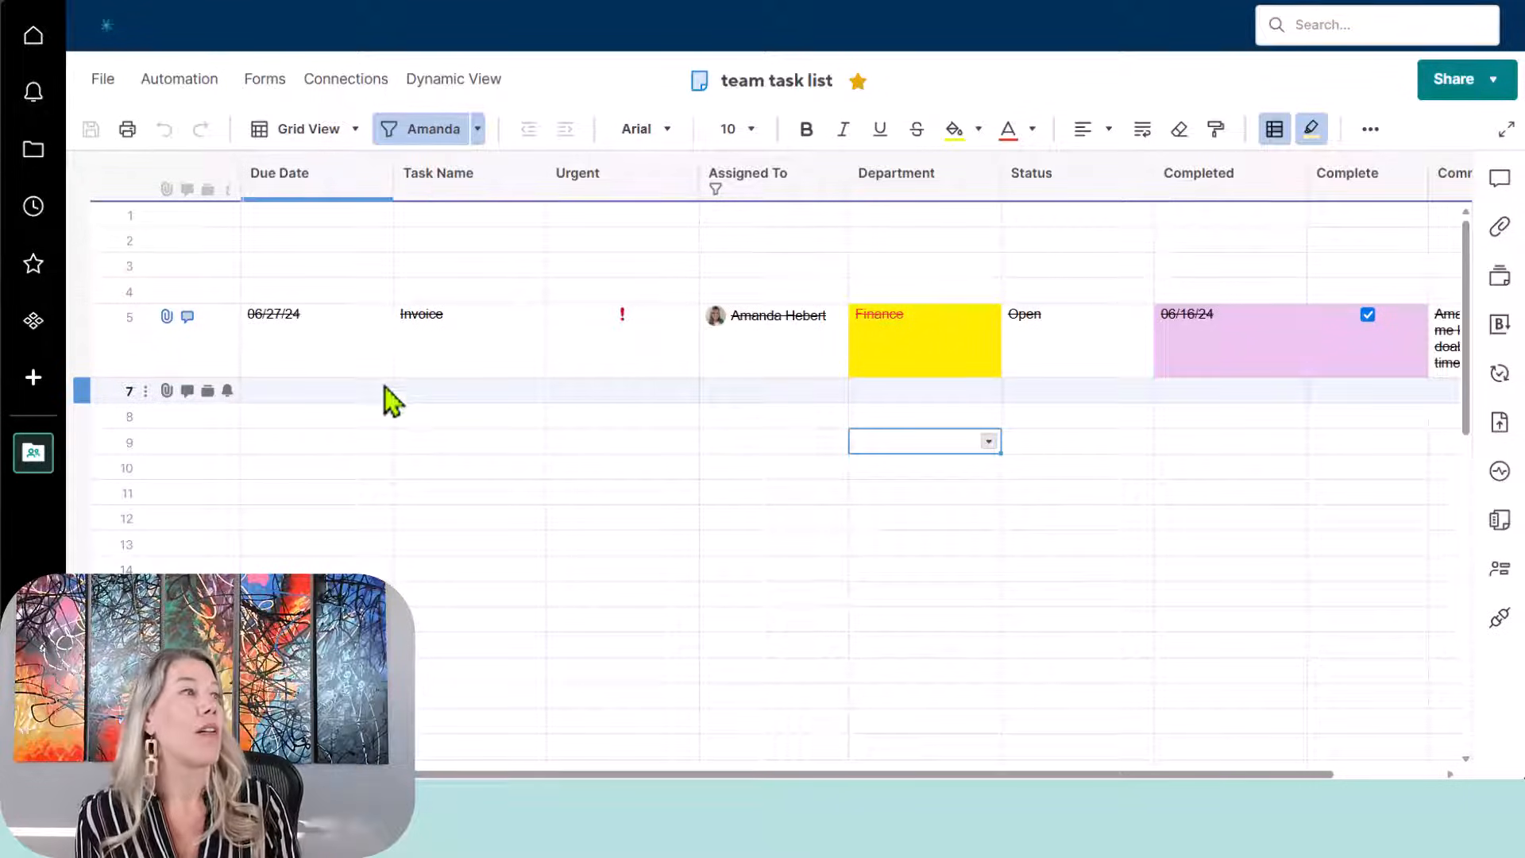
# Step: View the attachments of row 1 and start a comment on that row mentioning a suggested colleague
pyautogui.moveTo(389, 397); pyautogui.dragTo(154, 232)
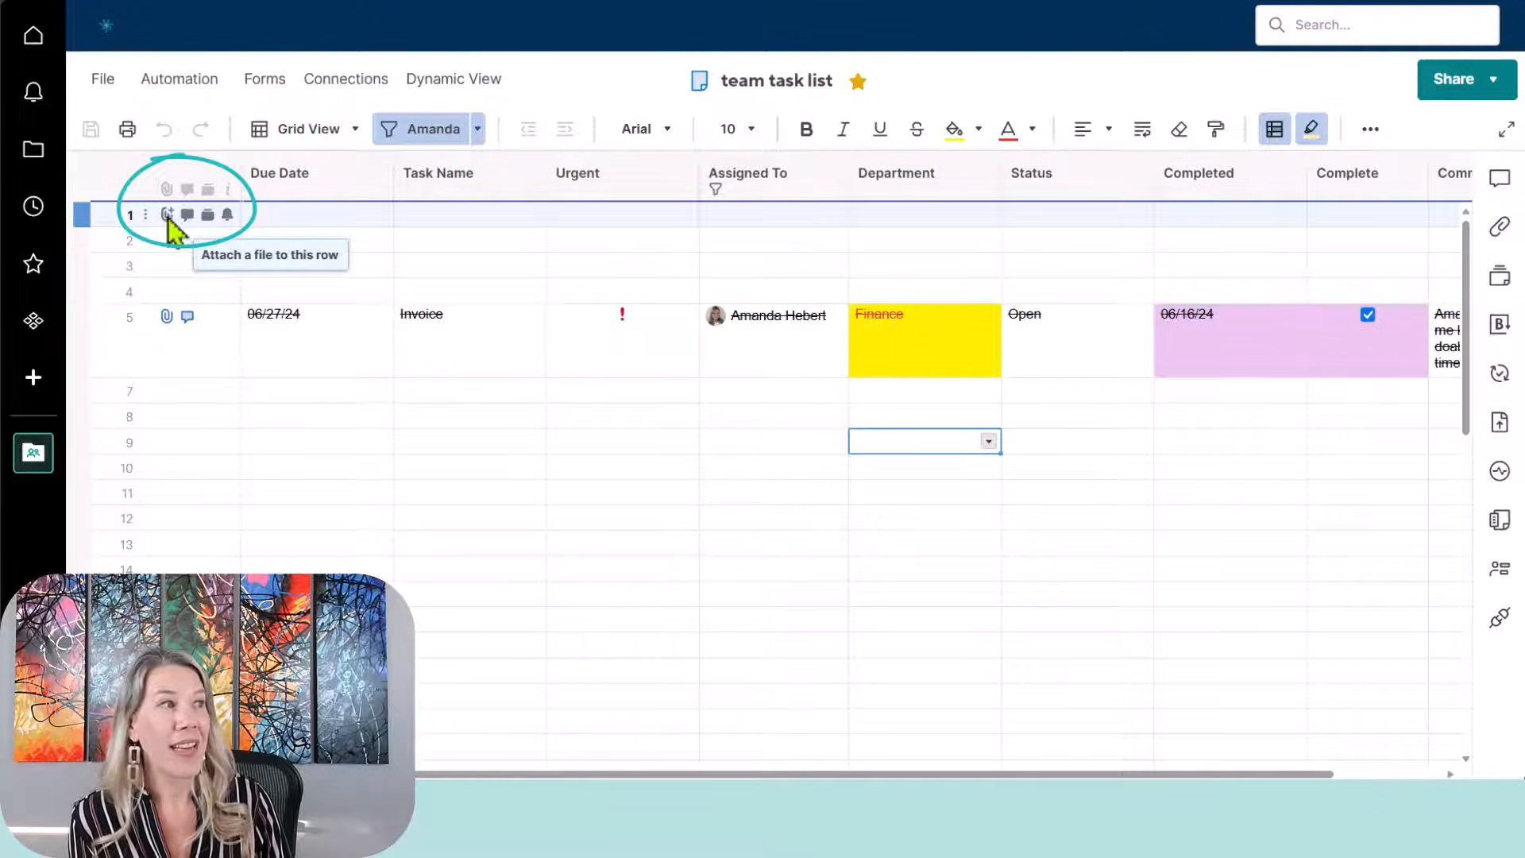
pyautogui.click(168, 214)
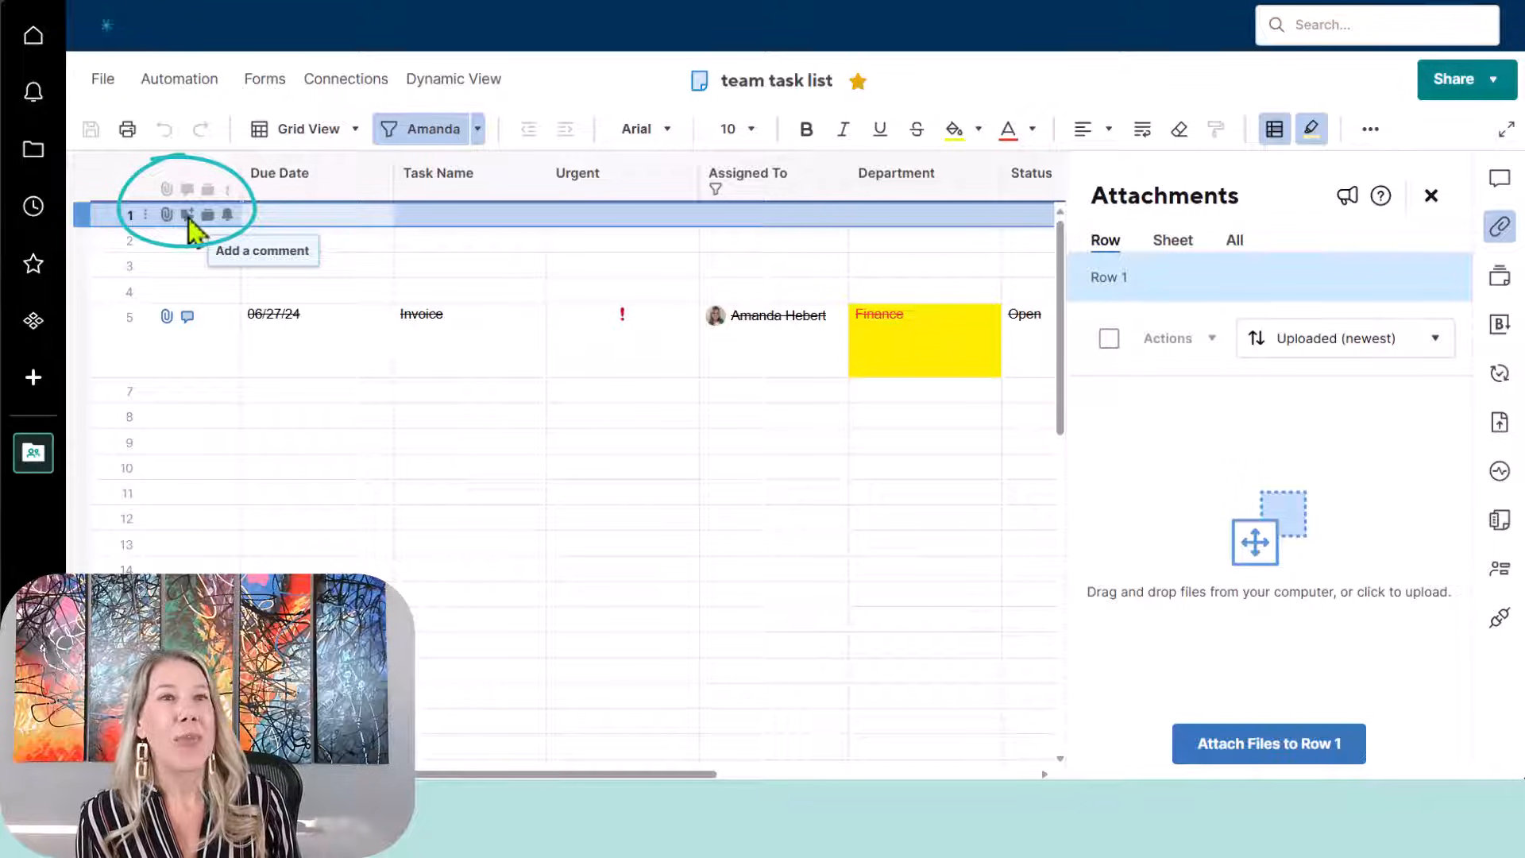
pyautogui.click(188, 216)
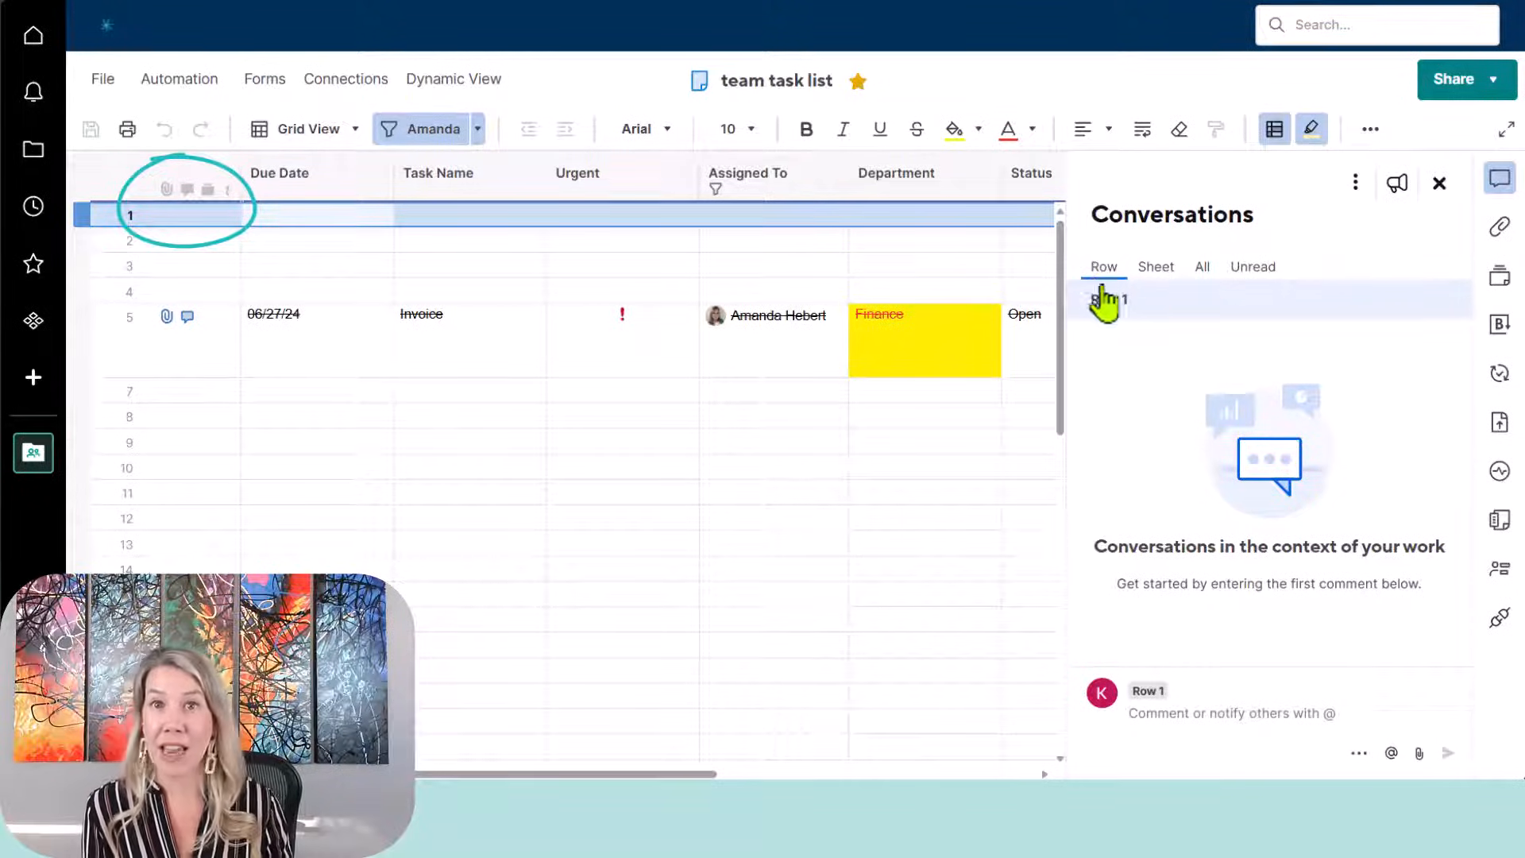
pyautogui.write('@am')
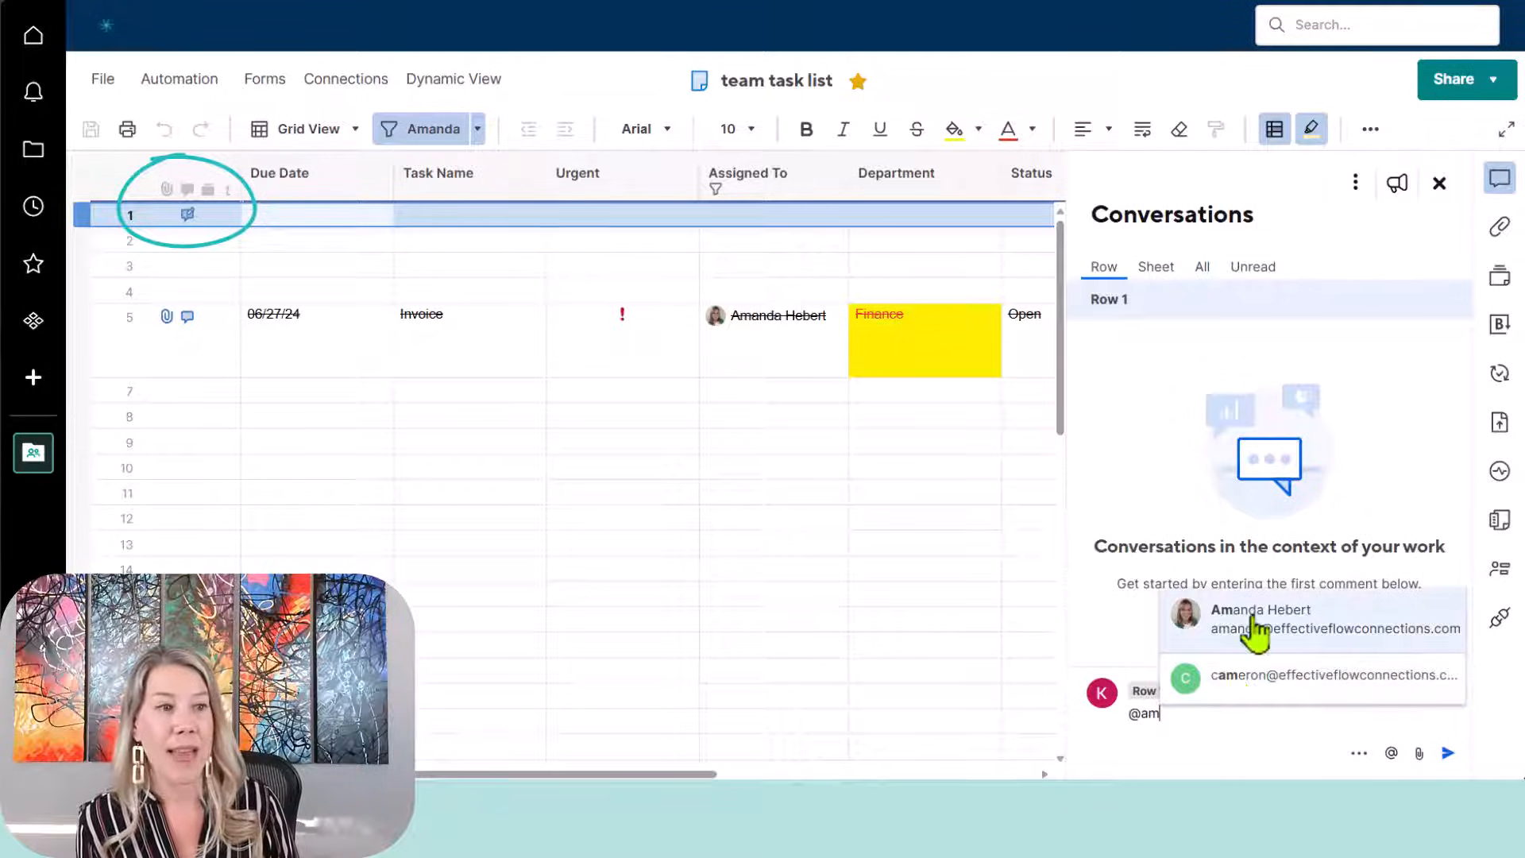
pyautogui.click(1253, 632)
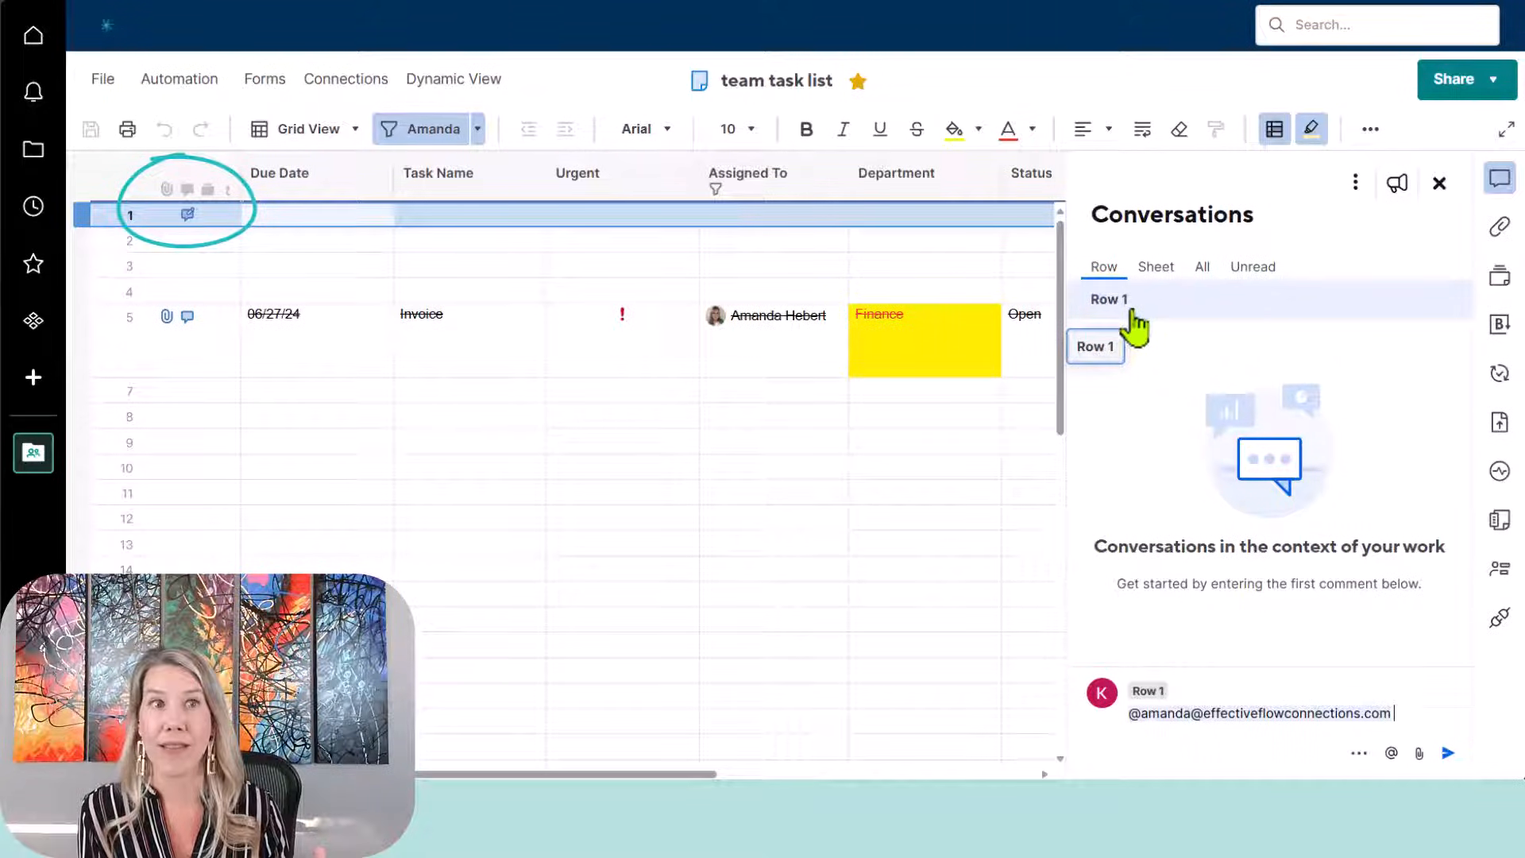
# Step: Look through the sheet-level, all, unread and row-level conversations, ending on all conversations
pyautogui.click(1156, 274)
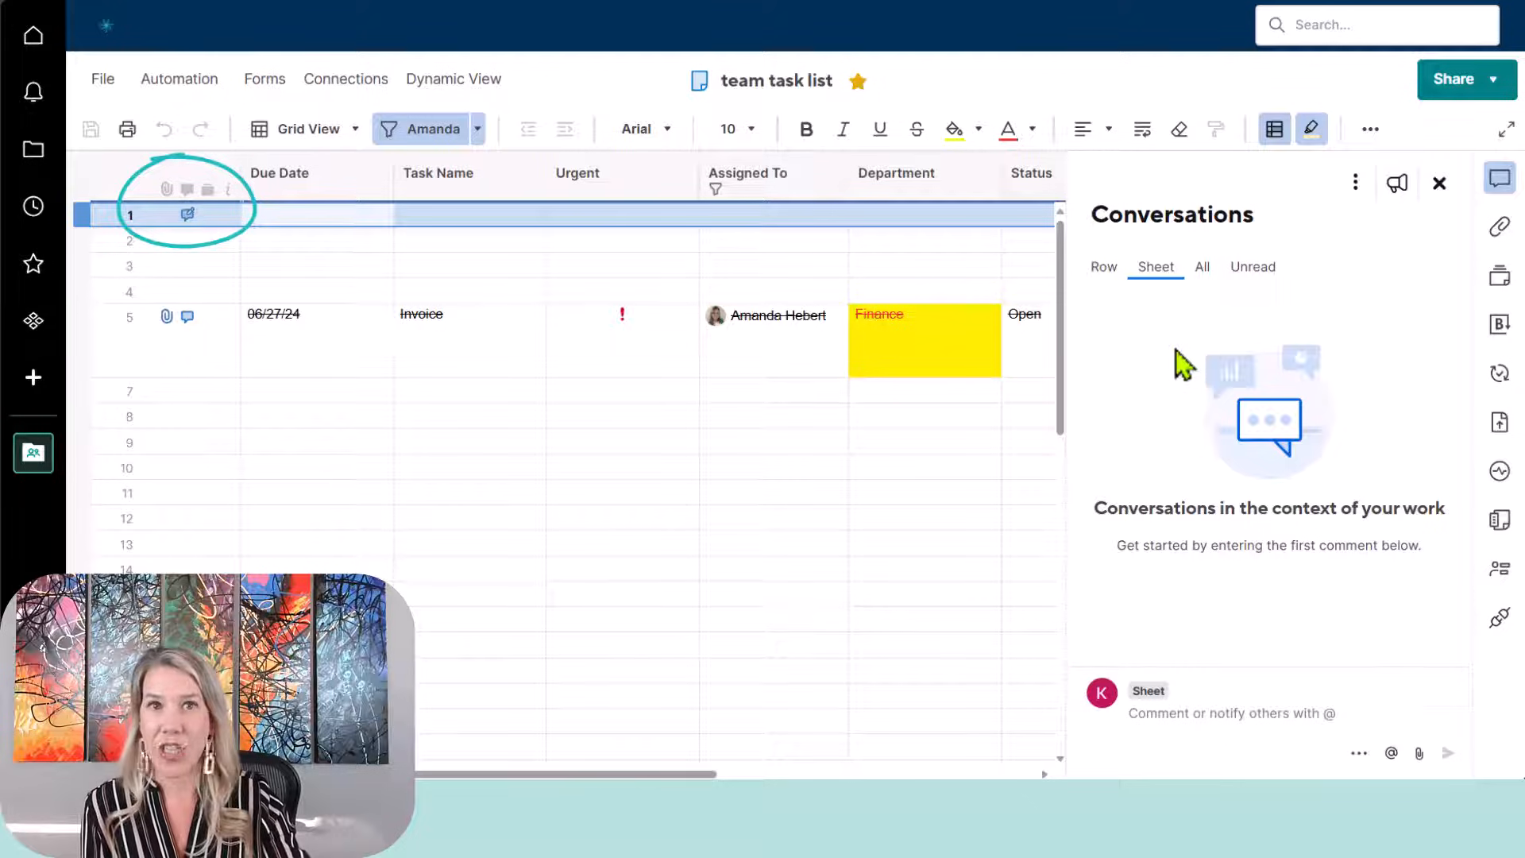
pyautogui.click(1203, 269)
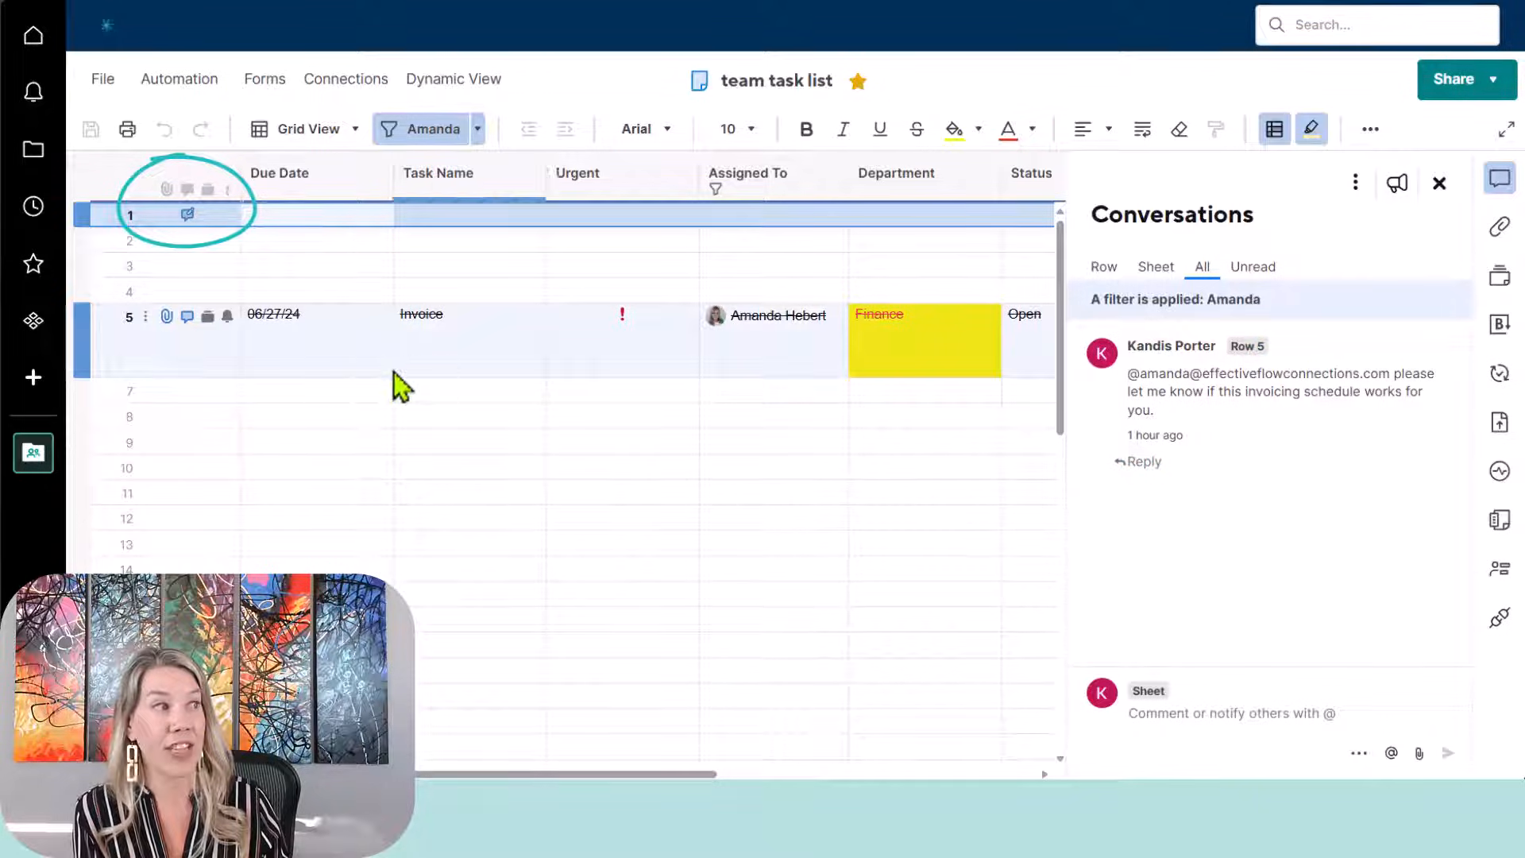
pyautogui.click(1255, 268)
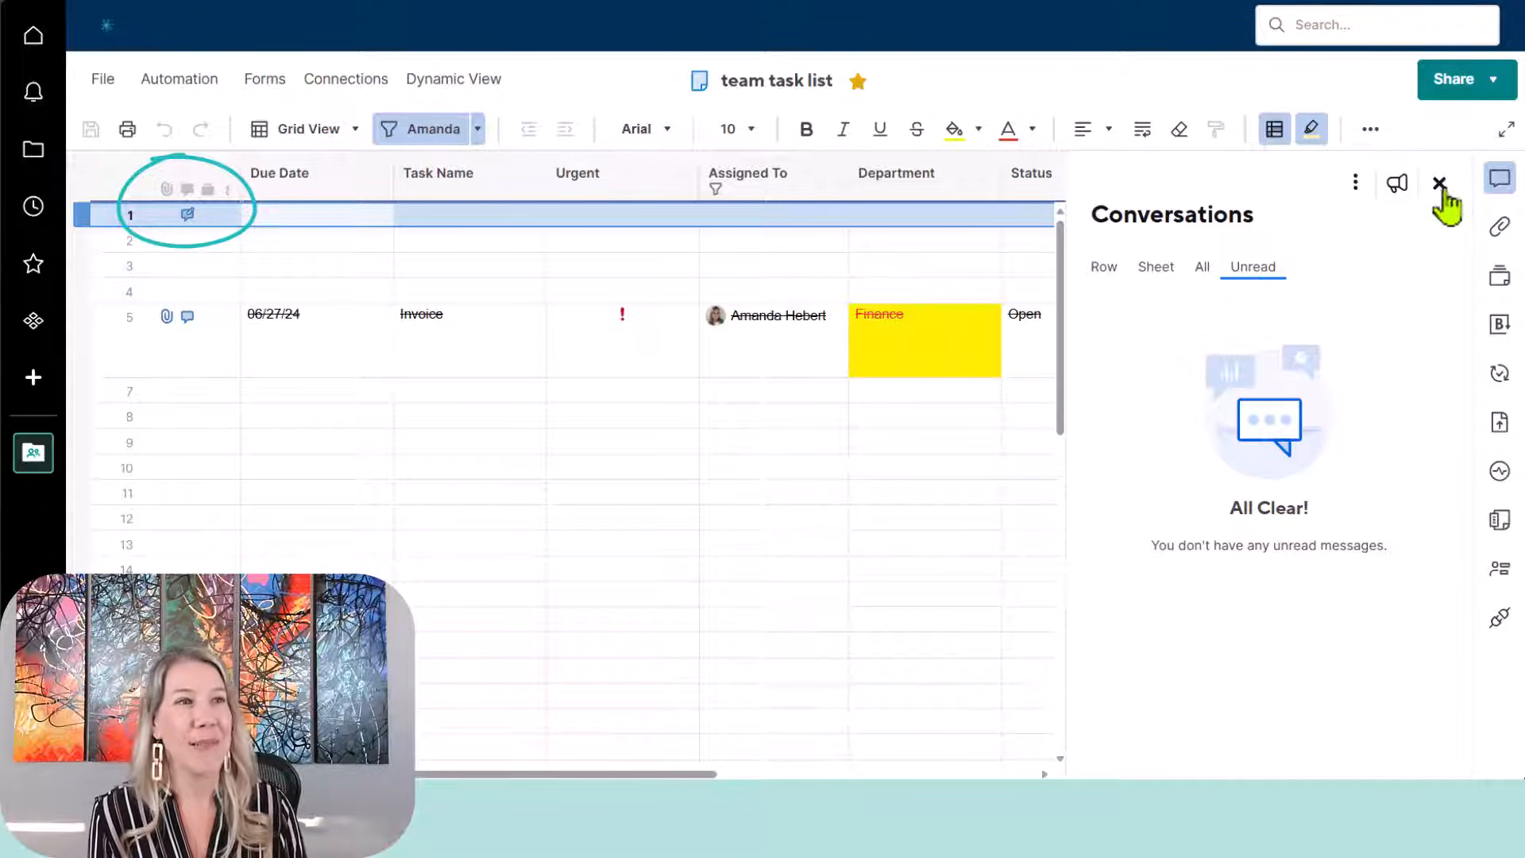
pyautogui.click(1103, 268)
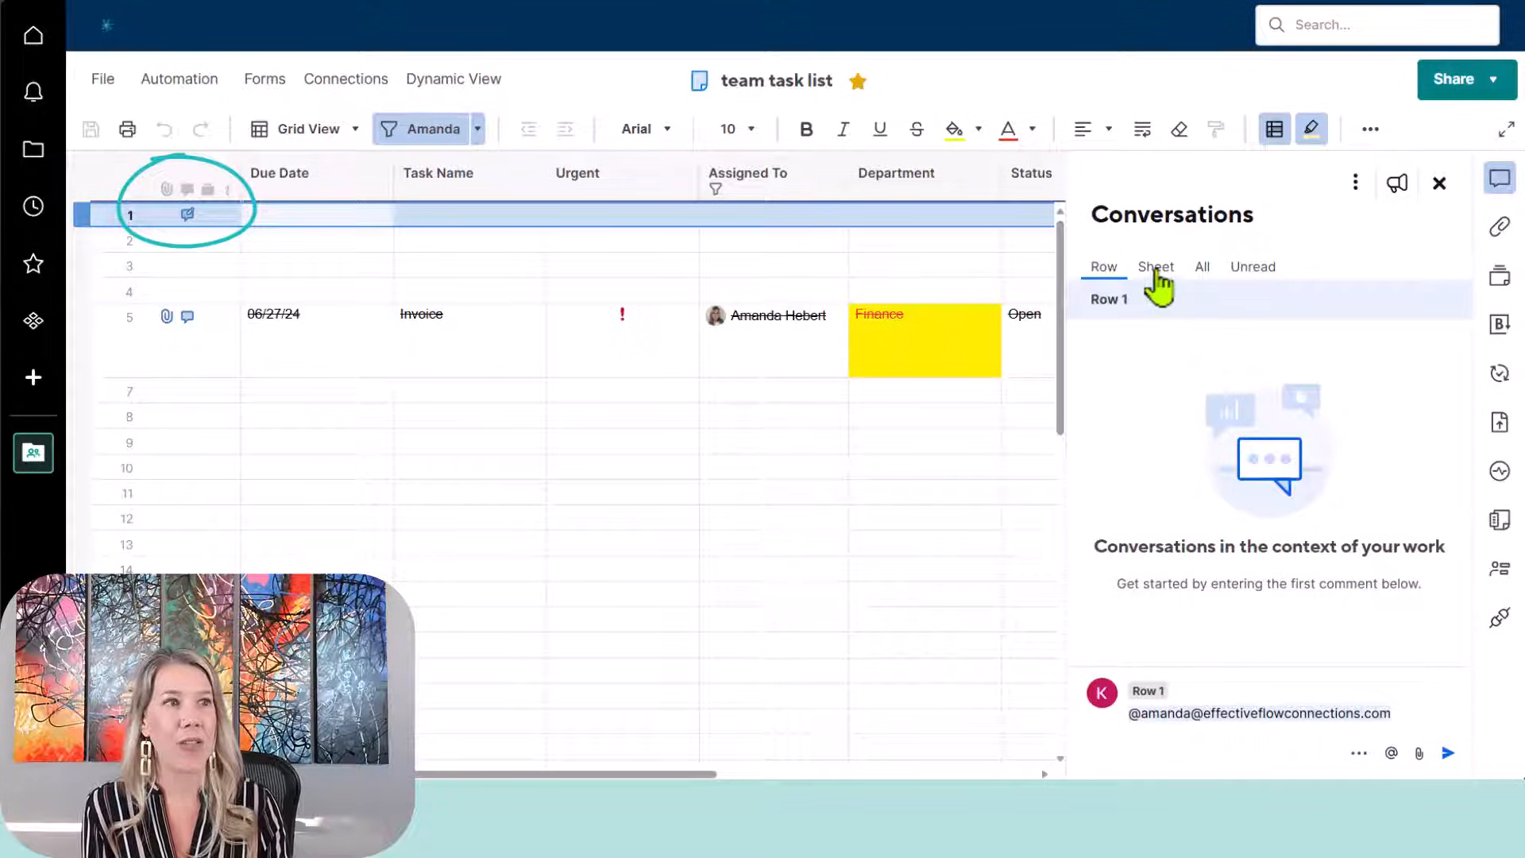
pyautogui.click(1202, 268)
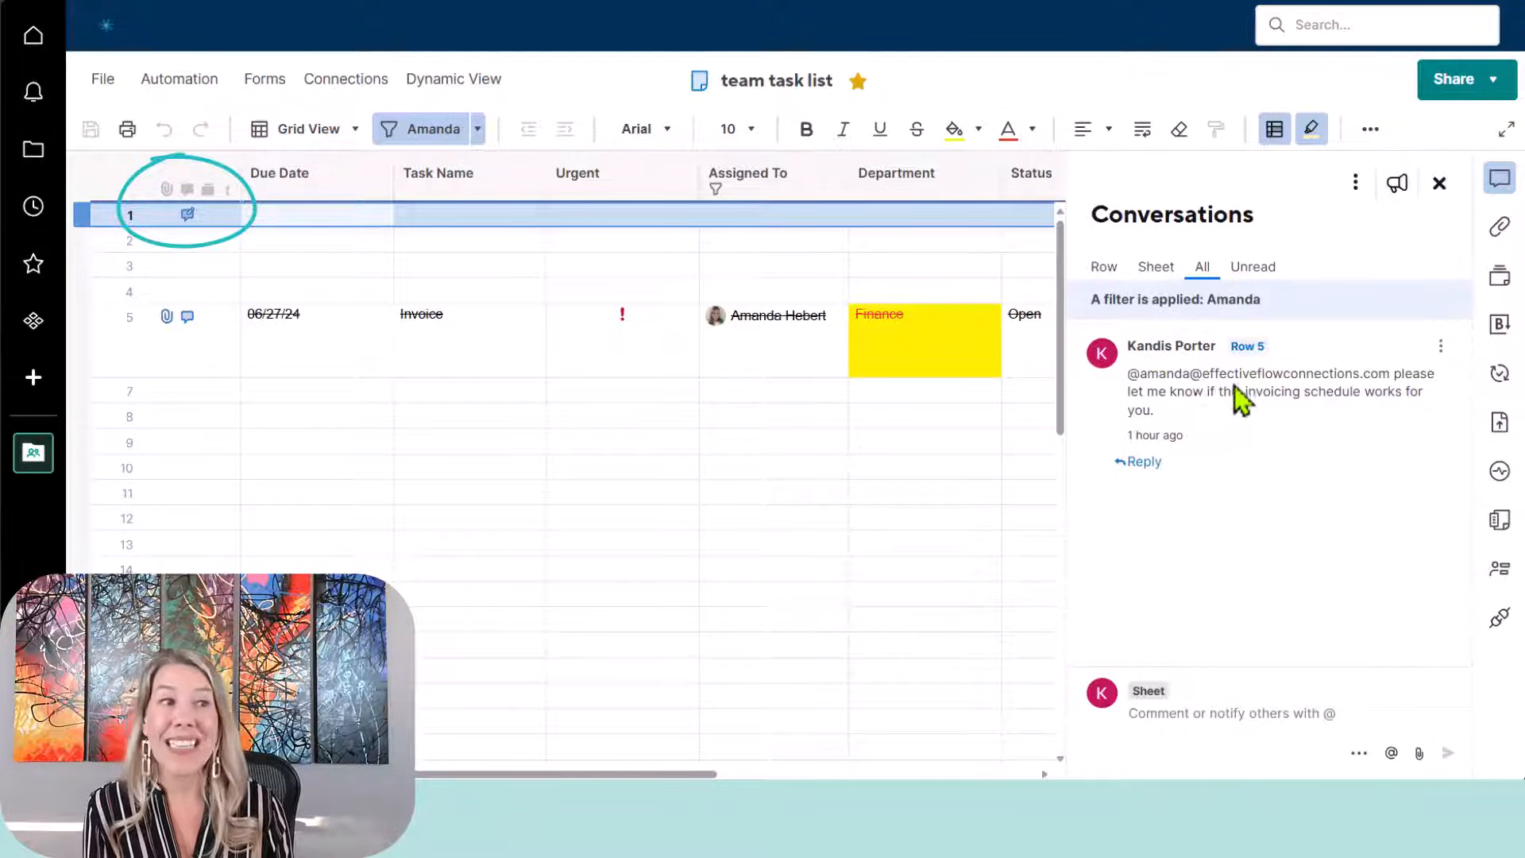
# Step: Examine the actions available for the comment on the Invoice row and close the conversations
pyautogui.click(1442, 347)
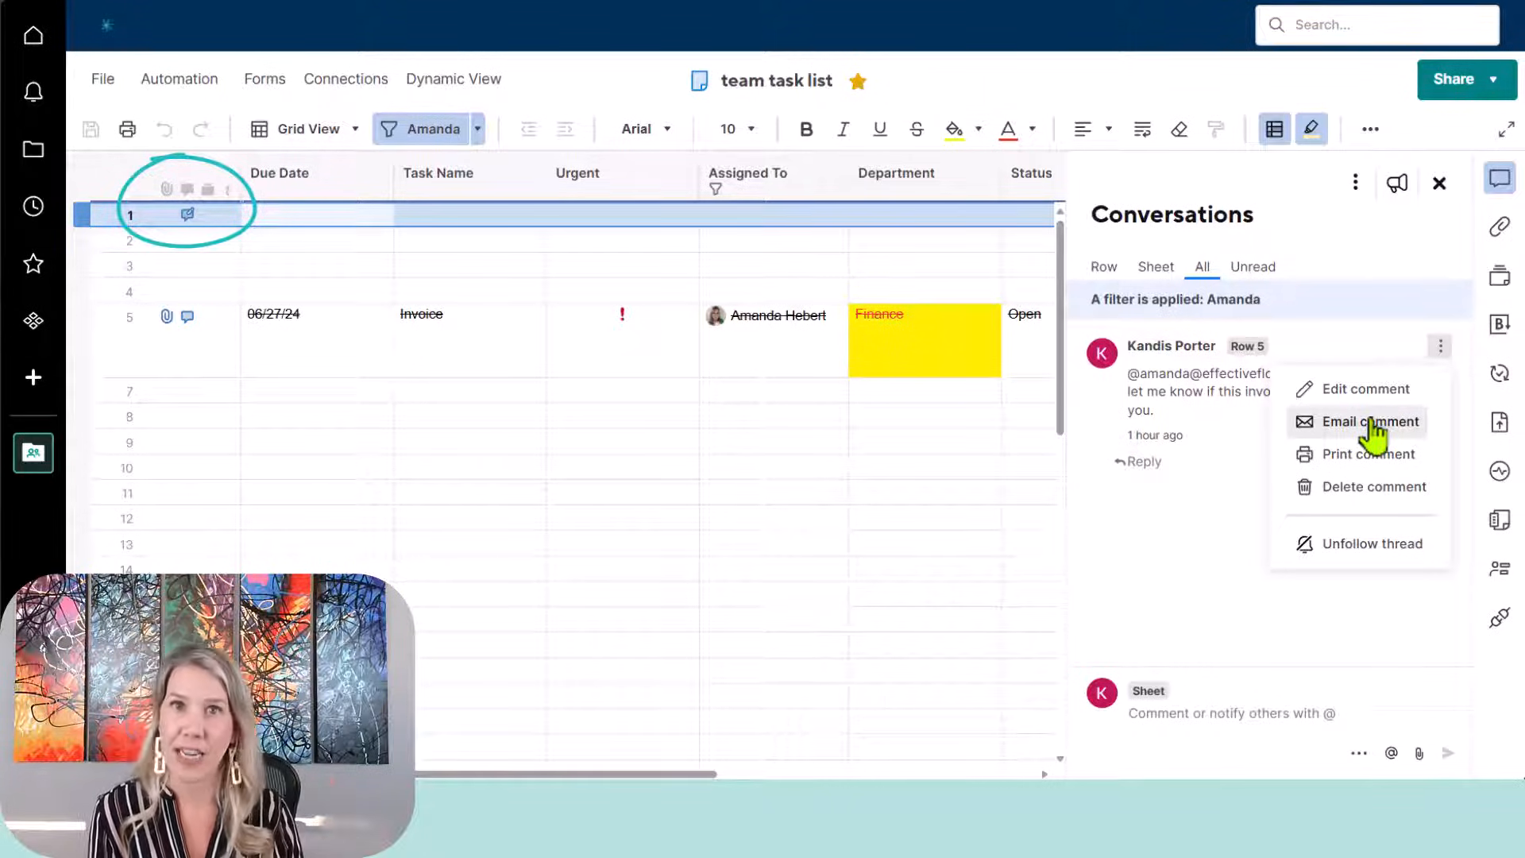
pyautogui.click(914, 560)
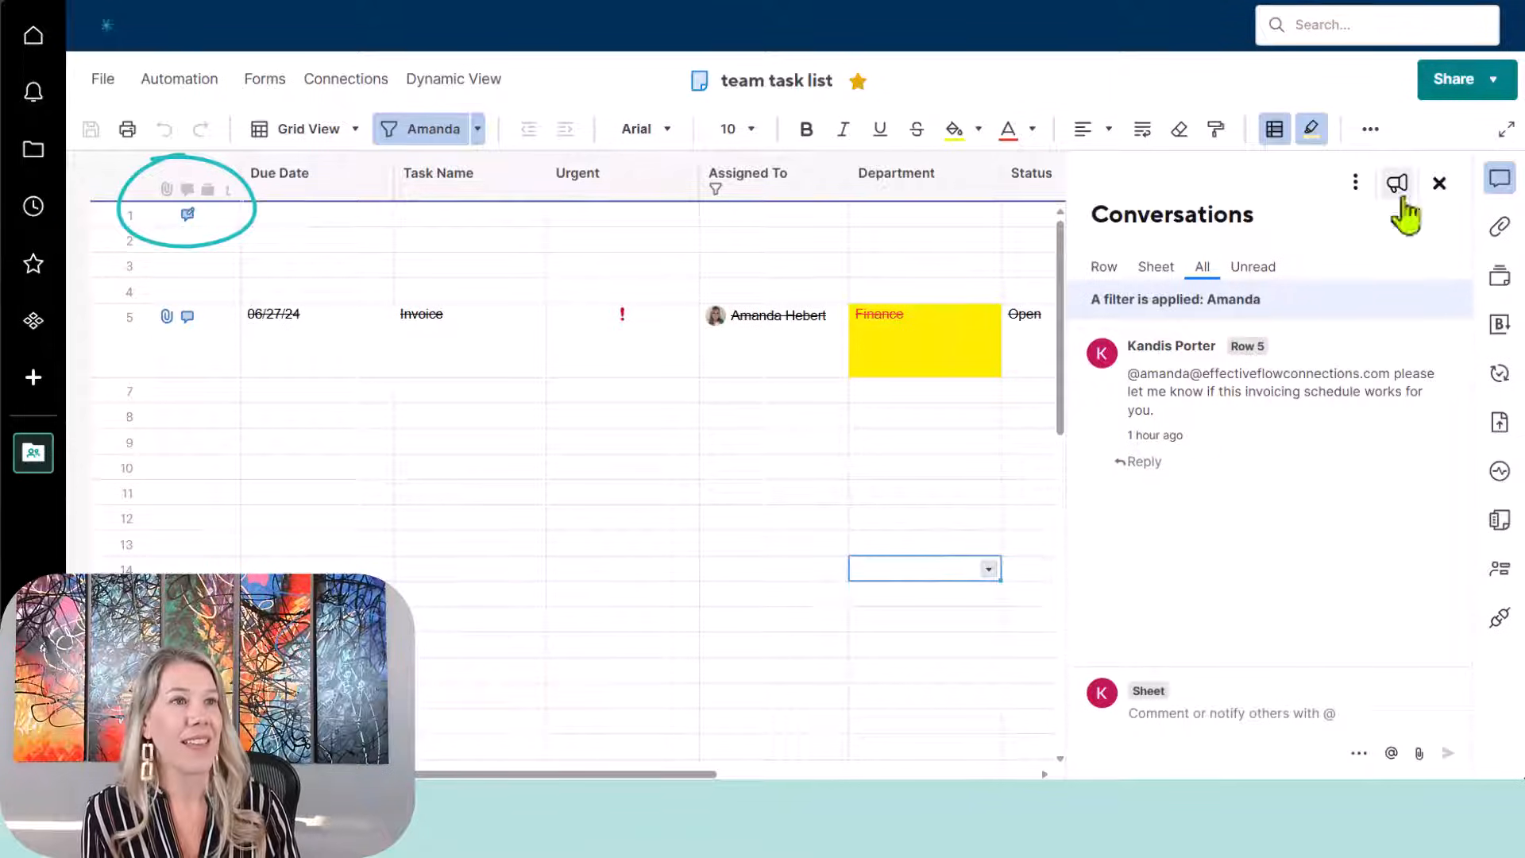
pyautogui.click(1439, 183)
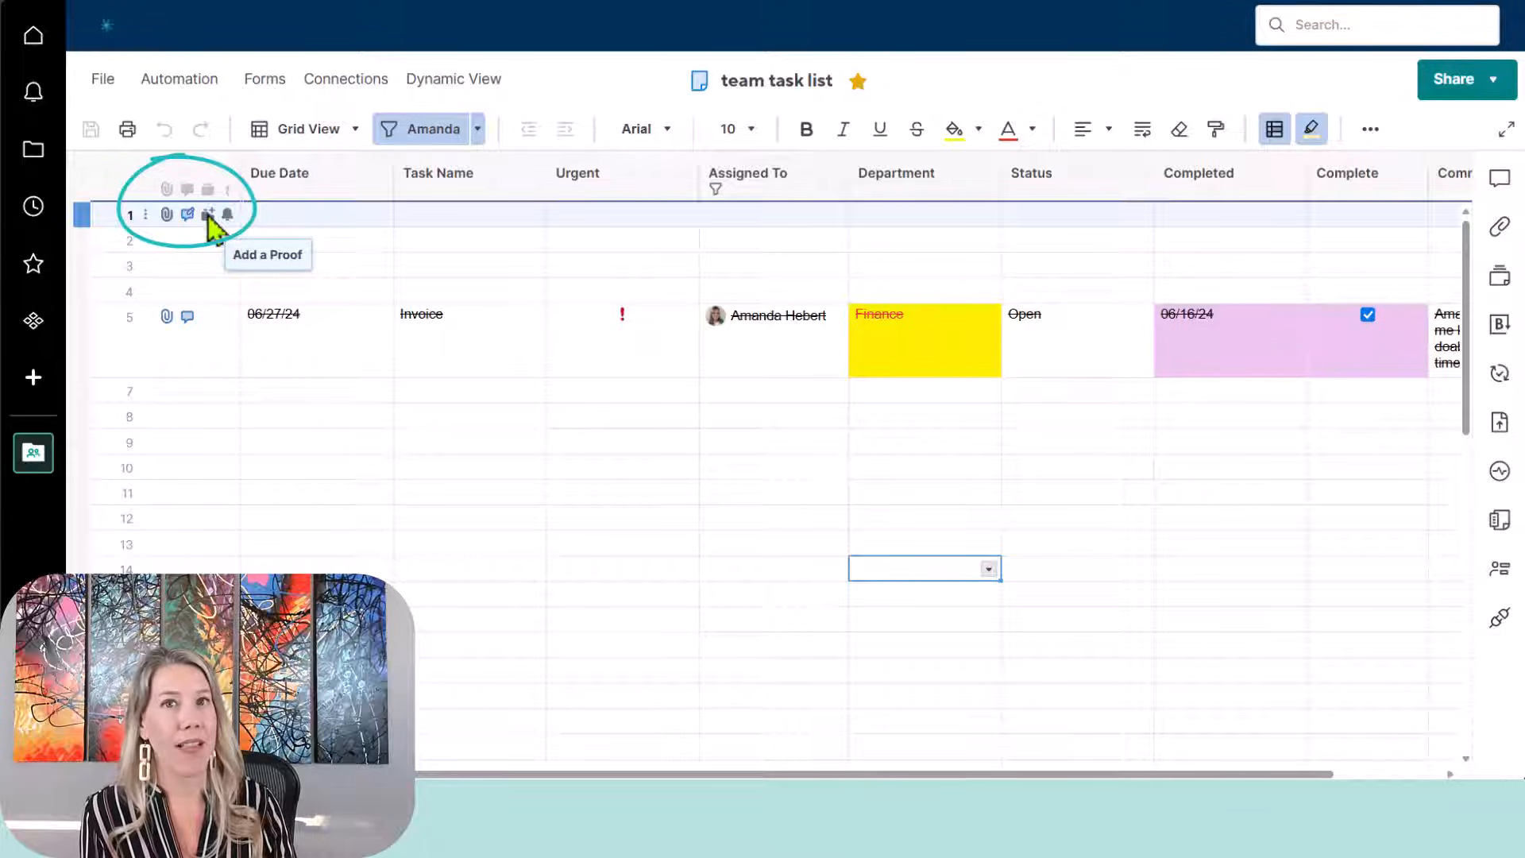
# Step: Add a proof to row 1 using the money-and-laptop stock photo file
pyautogui.click(208, 215)
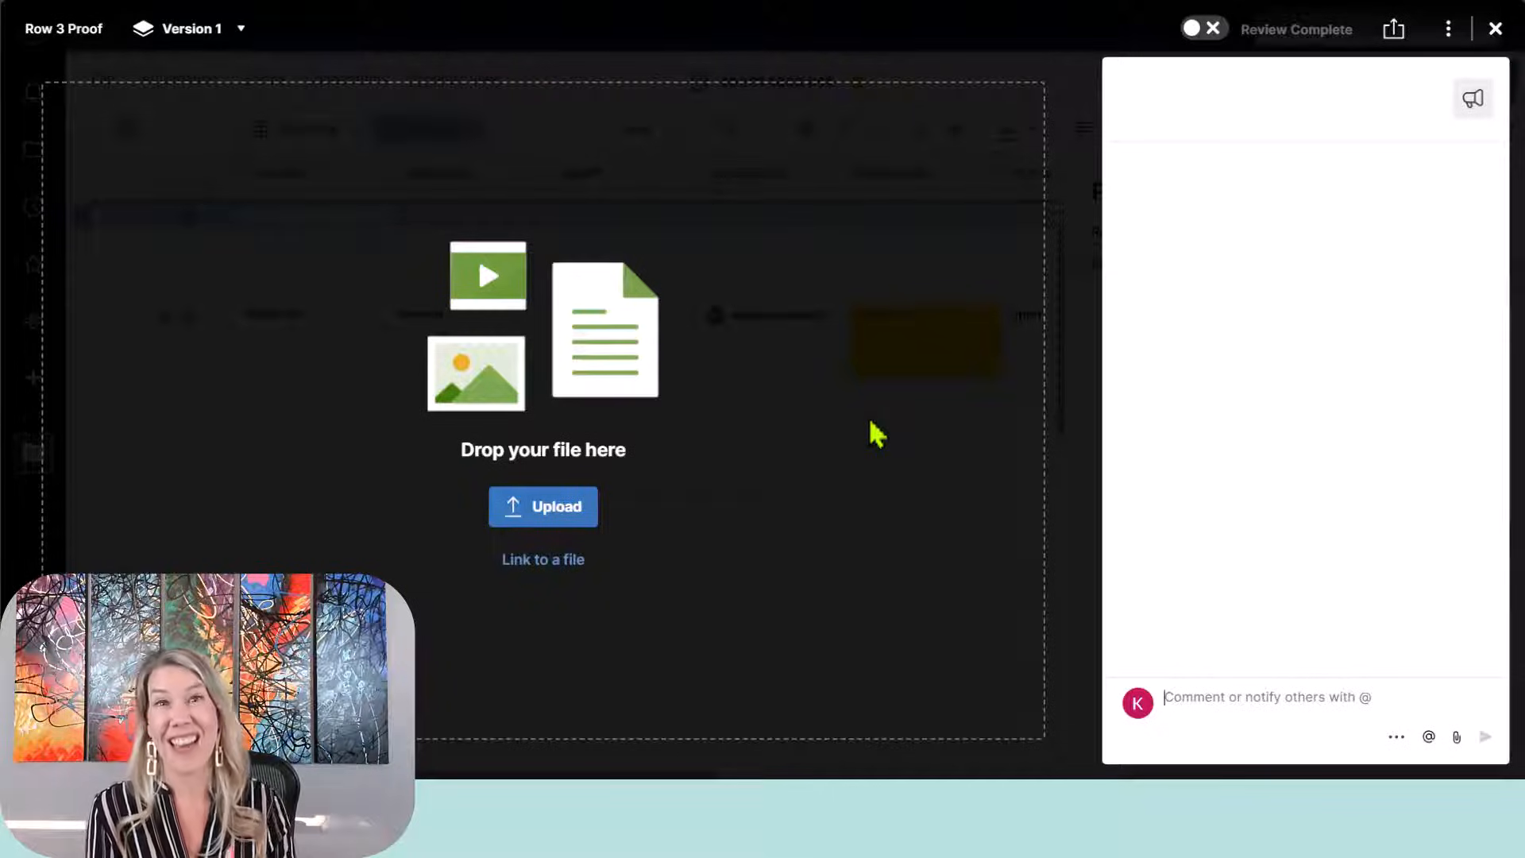
pyautogui.click(1263, 697)
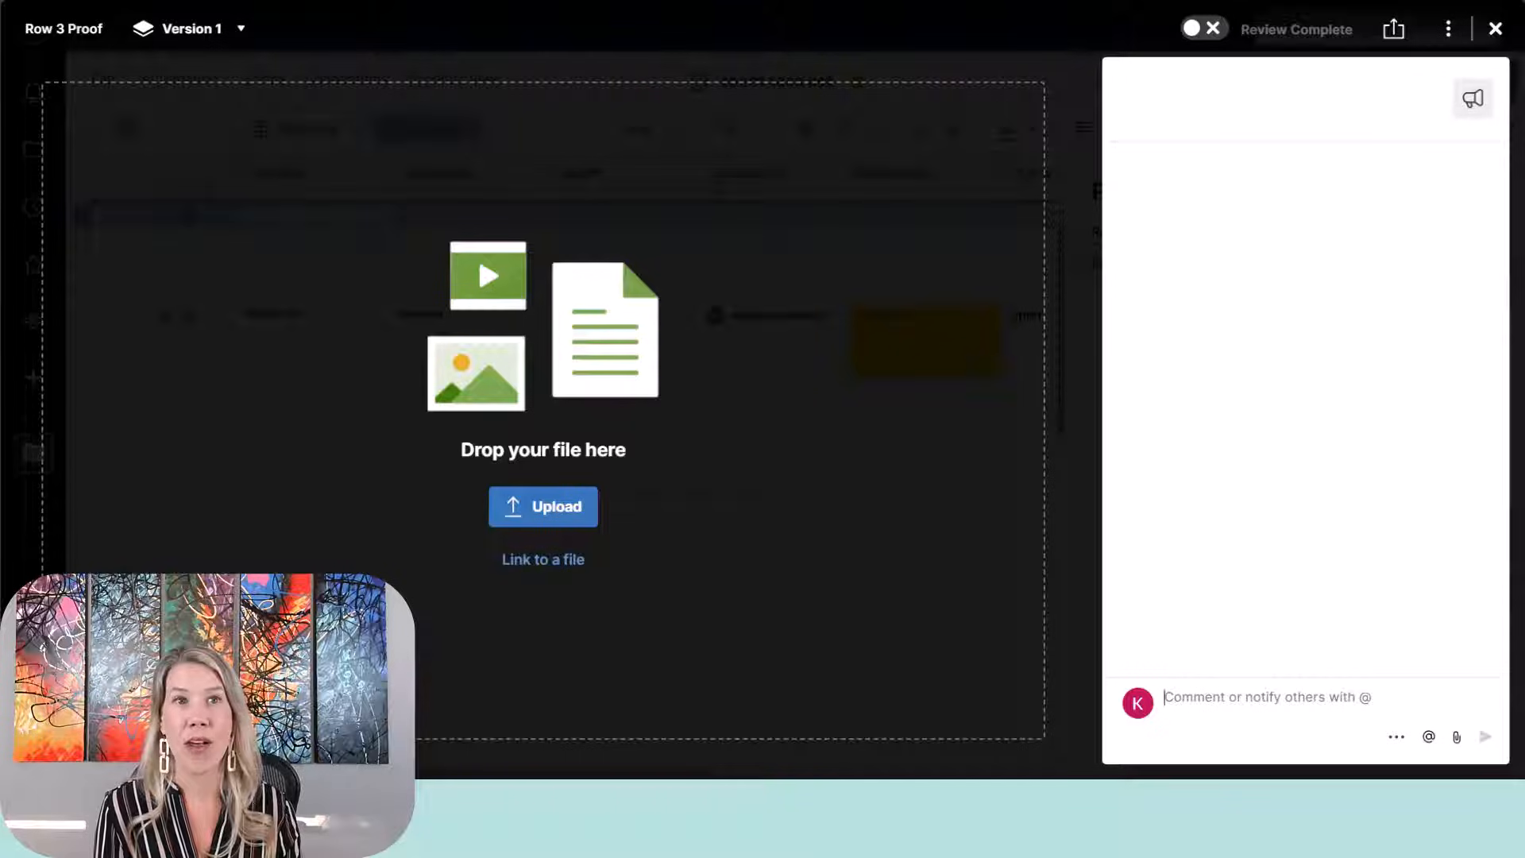
pyautogui.moveTo(1509, 401); pyautogui.dragTo(673, 409)
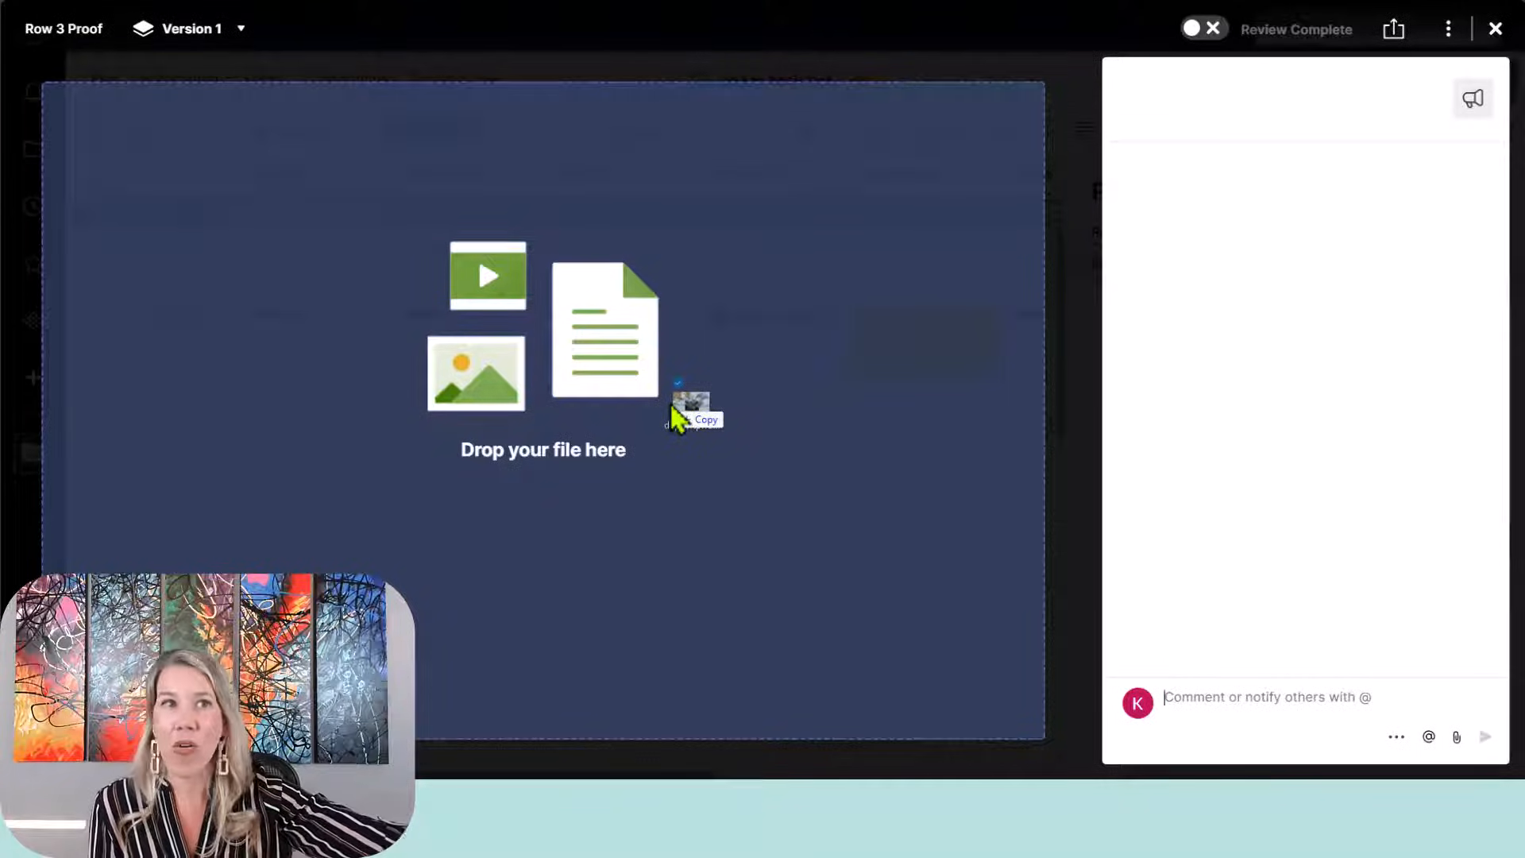
pyautogui.moveTo(673, 409); pyautogui.dragTo(674, 410)
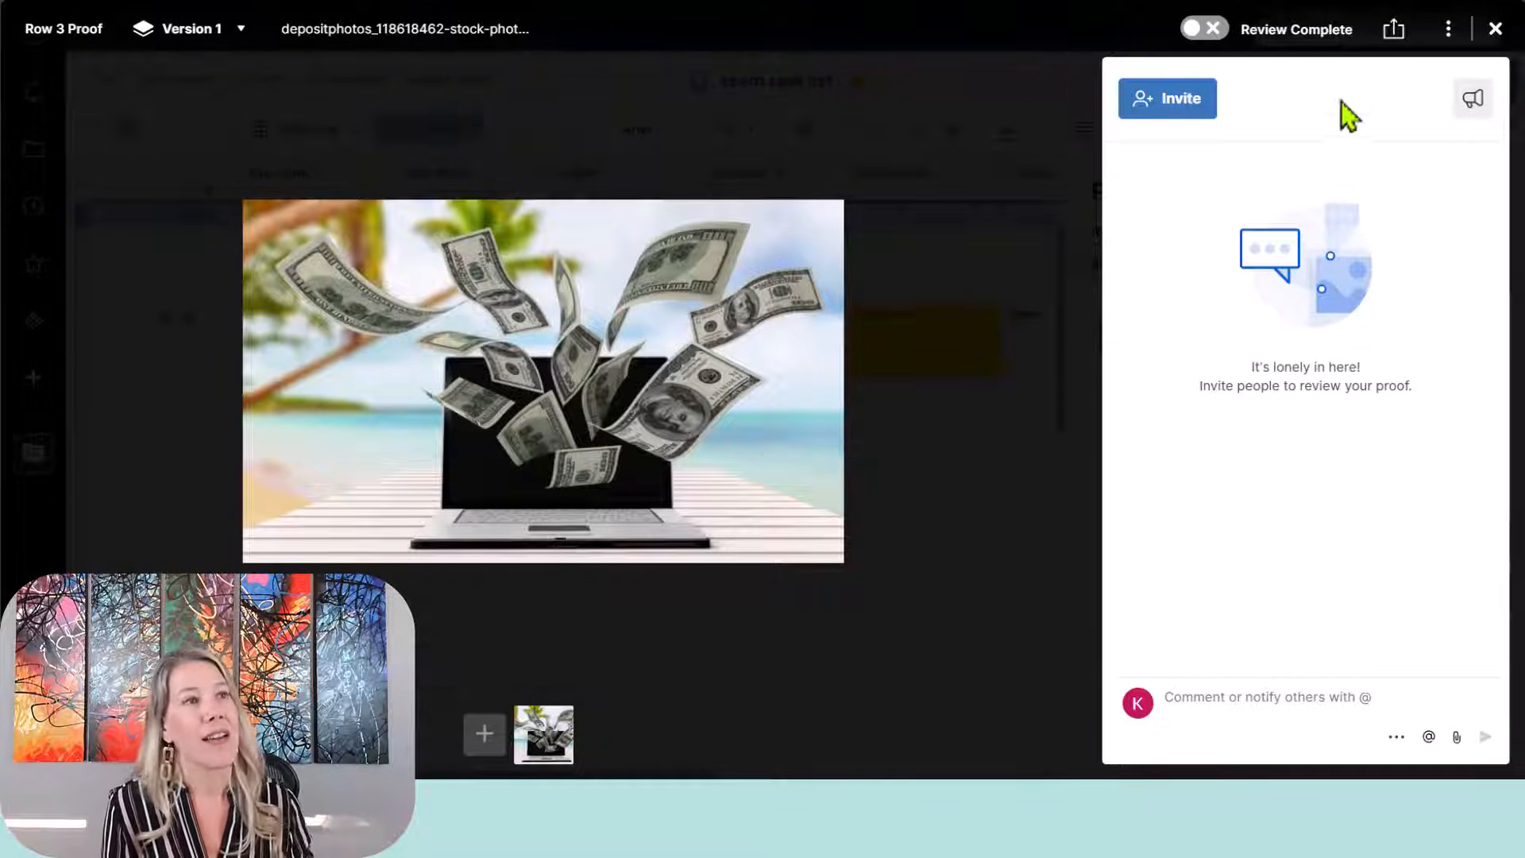
# Step: Invite a suggested colleague to review the proof with the subject "Test Proof", keeping the default message, and send the invitation
pyautogui.click(1173, 107)
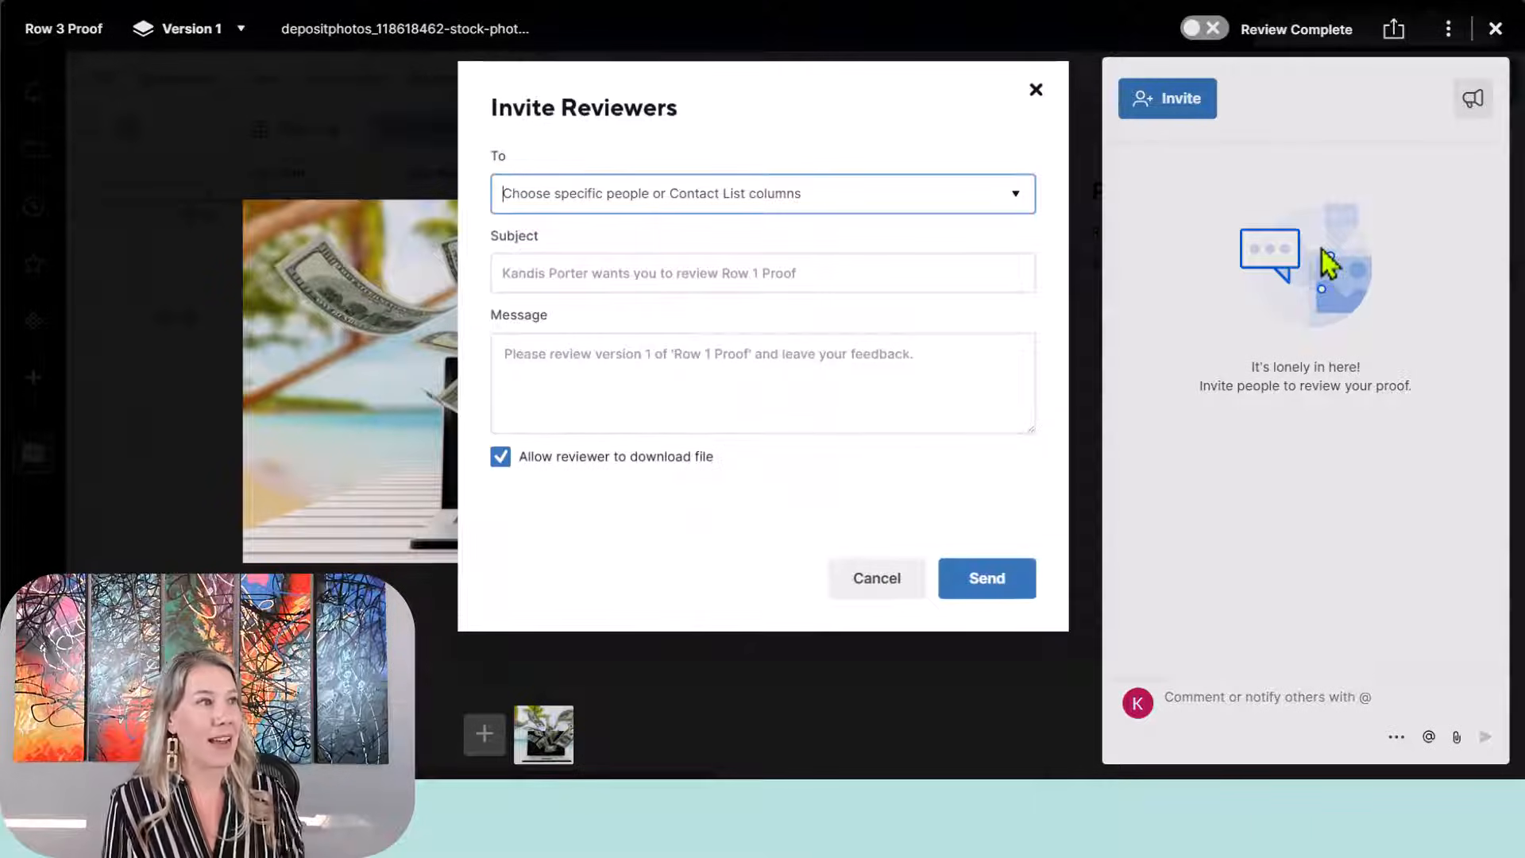
pyautogui.write('Amanda')
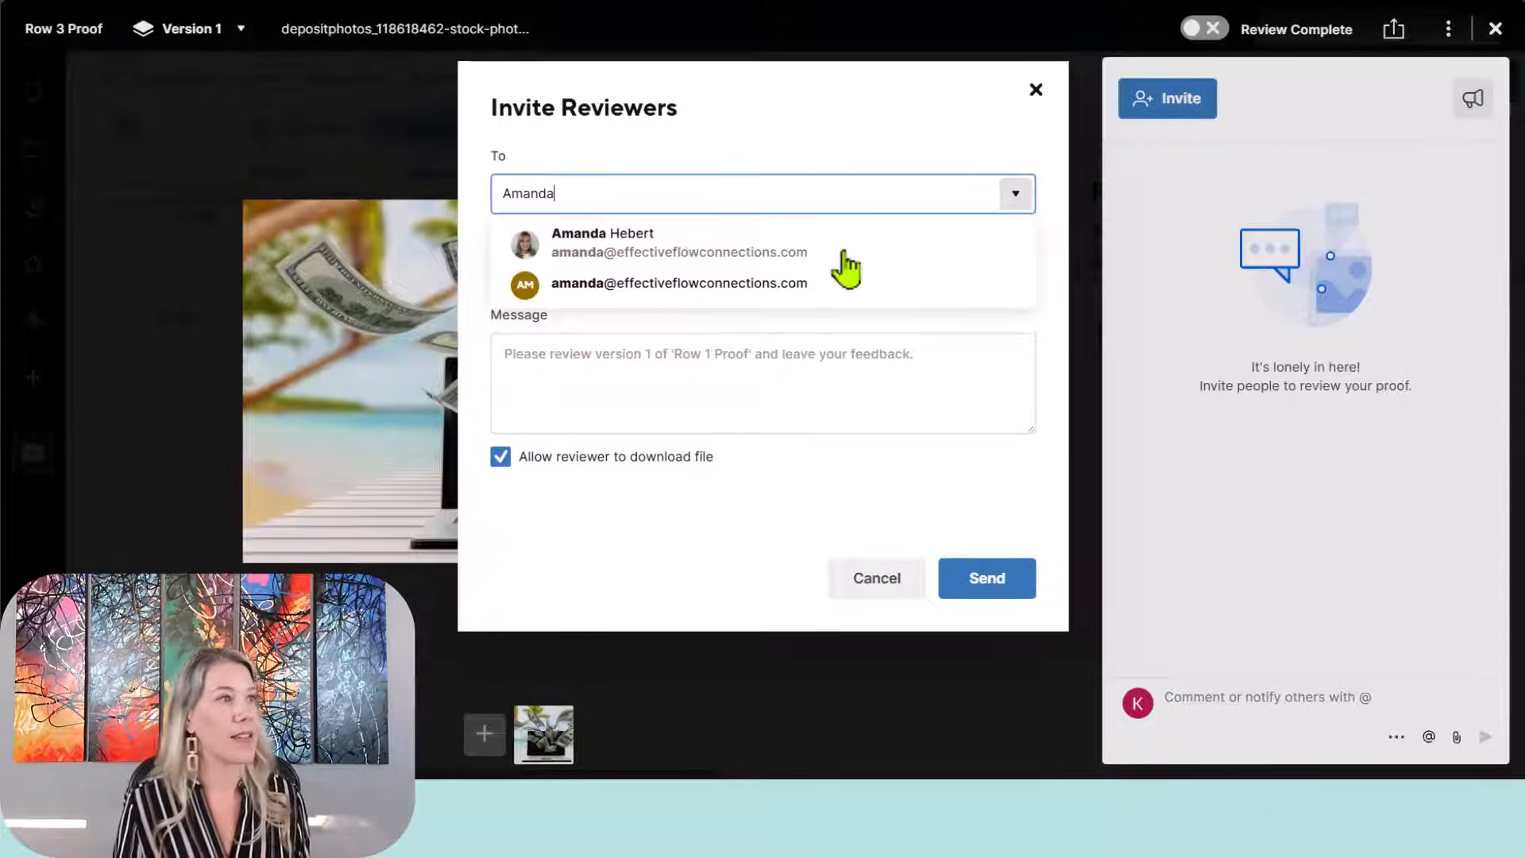
pyautogui.click(649, 260)
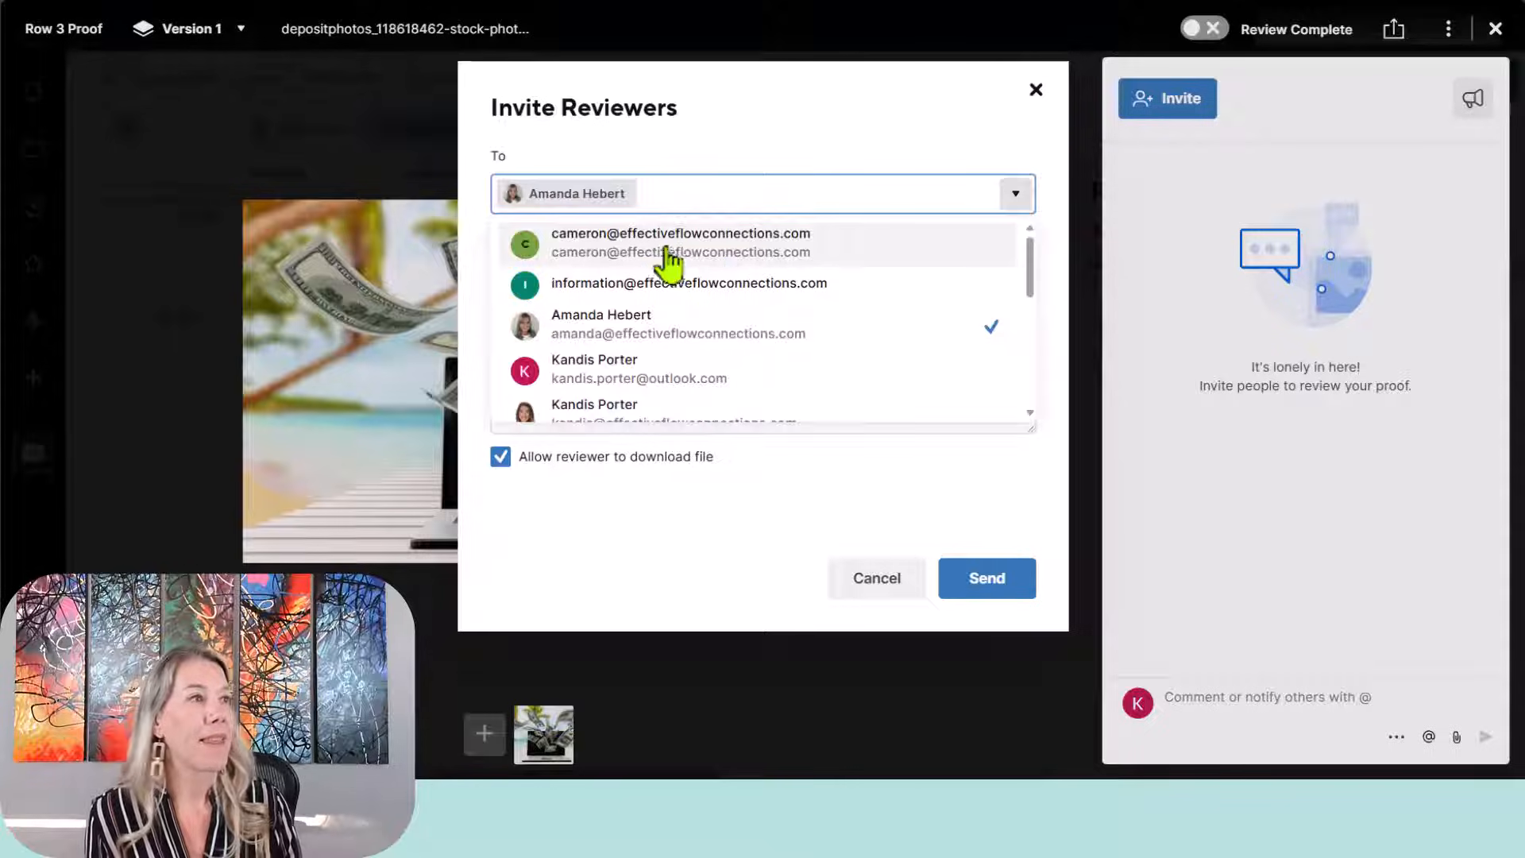
pyautogui.click(720, 537)
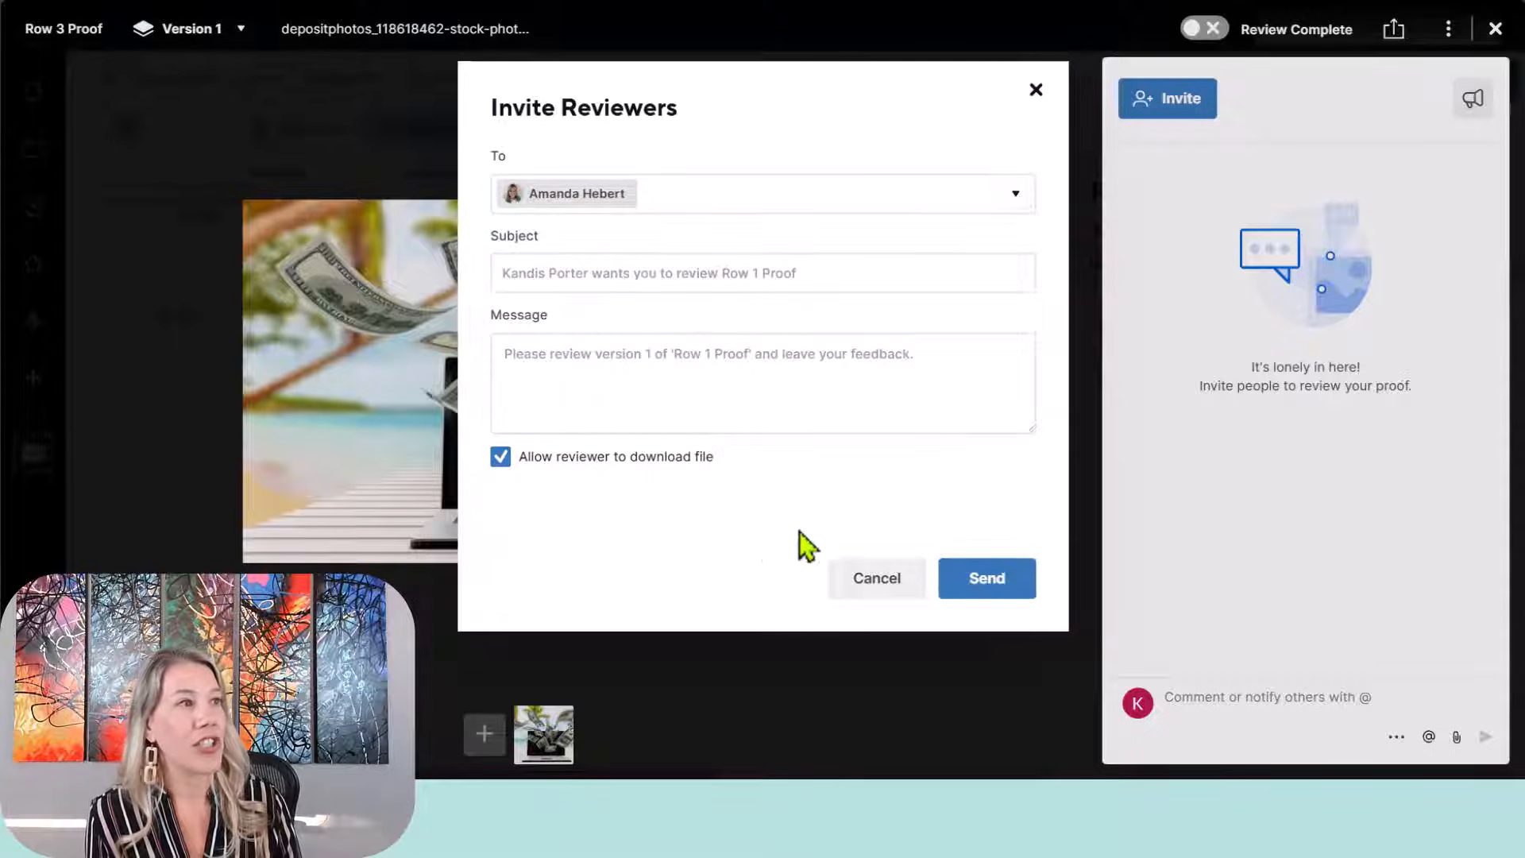
pyautogui.click(836, 274)
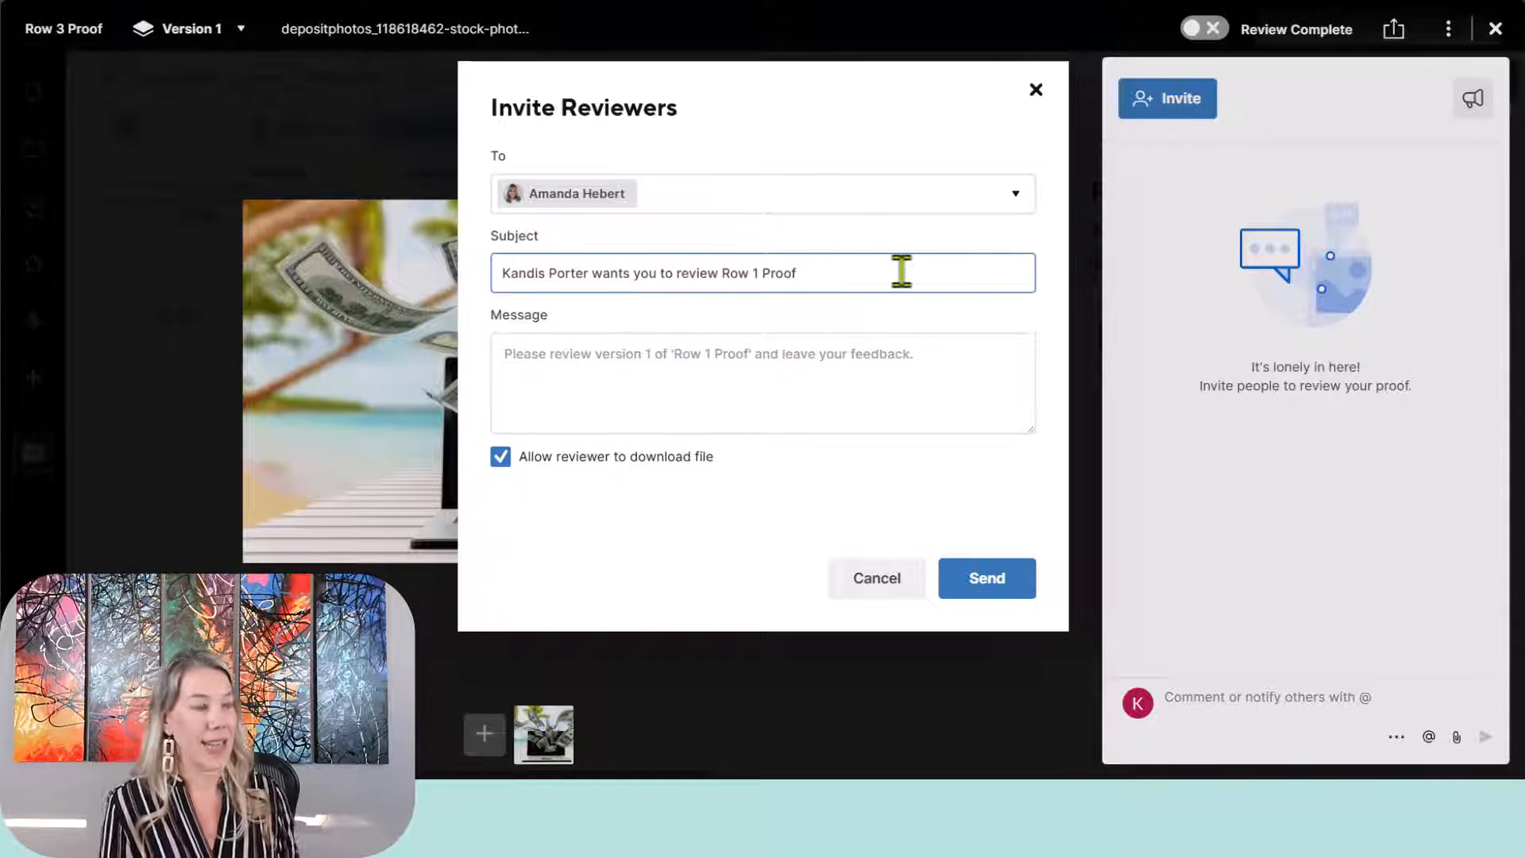
pyautogui.hotkey('ctrl', 'a')
pyautogui.write('Test')
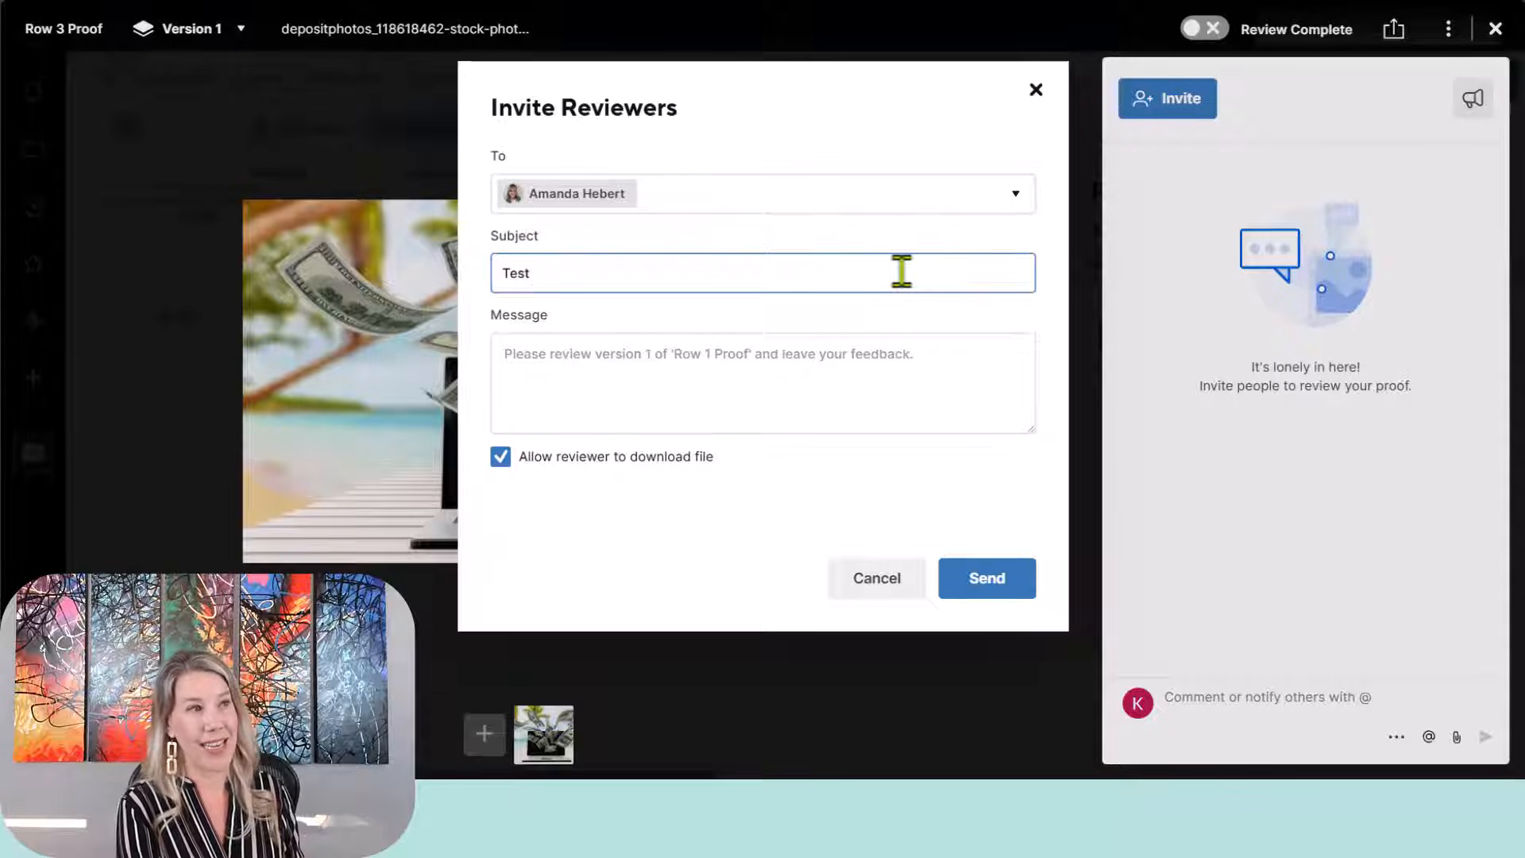
pyautogui.write(' Proof')
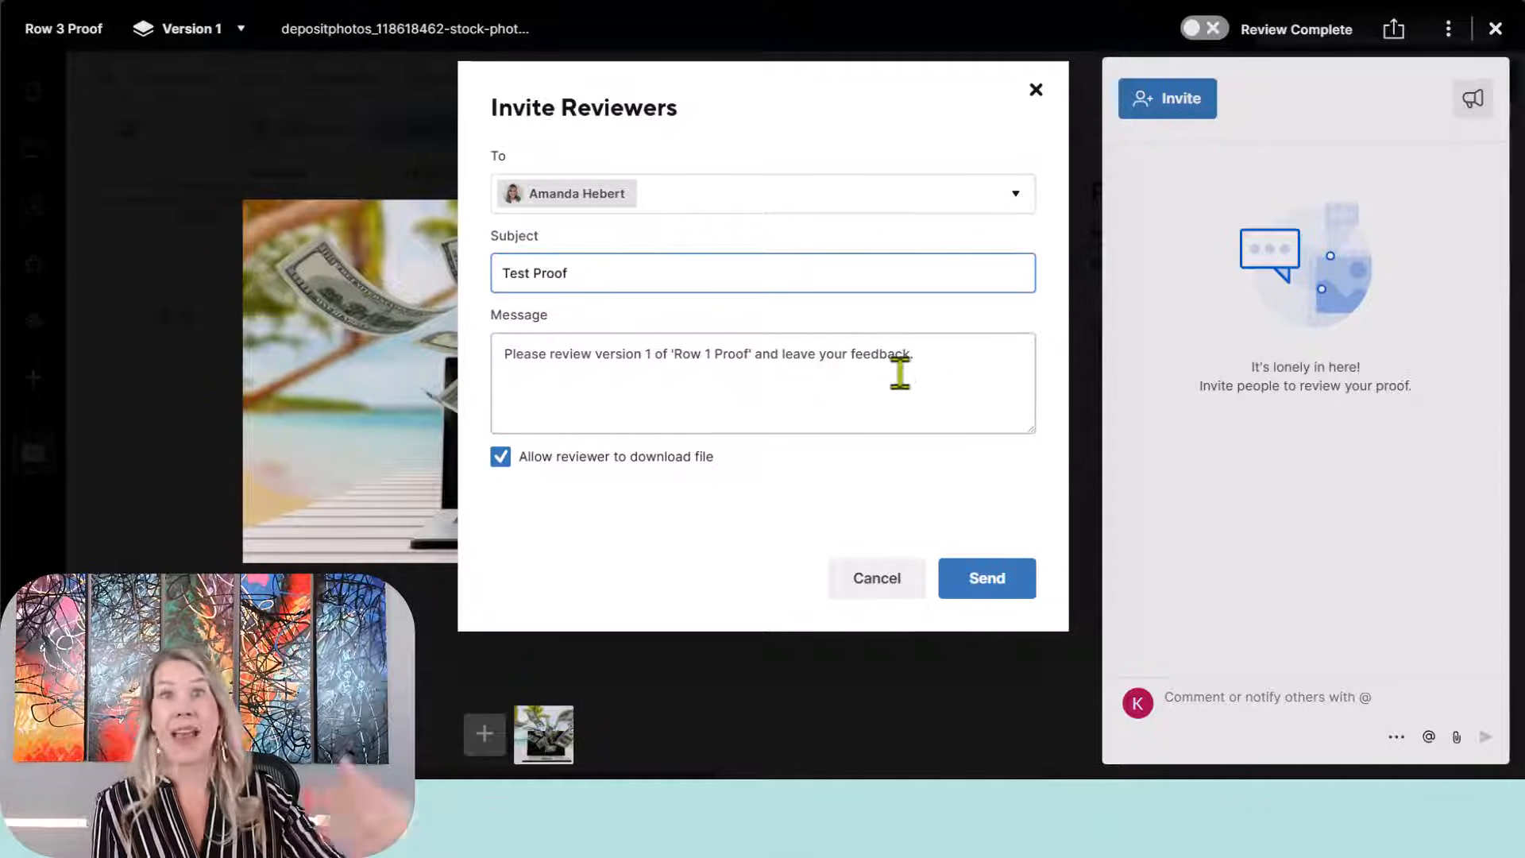
pyautogui.click(1003, 597)
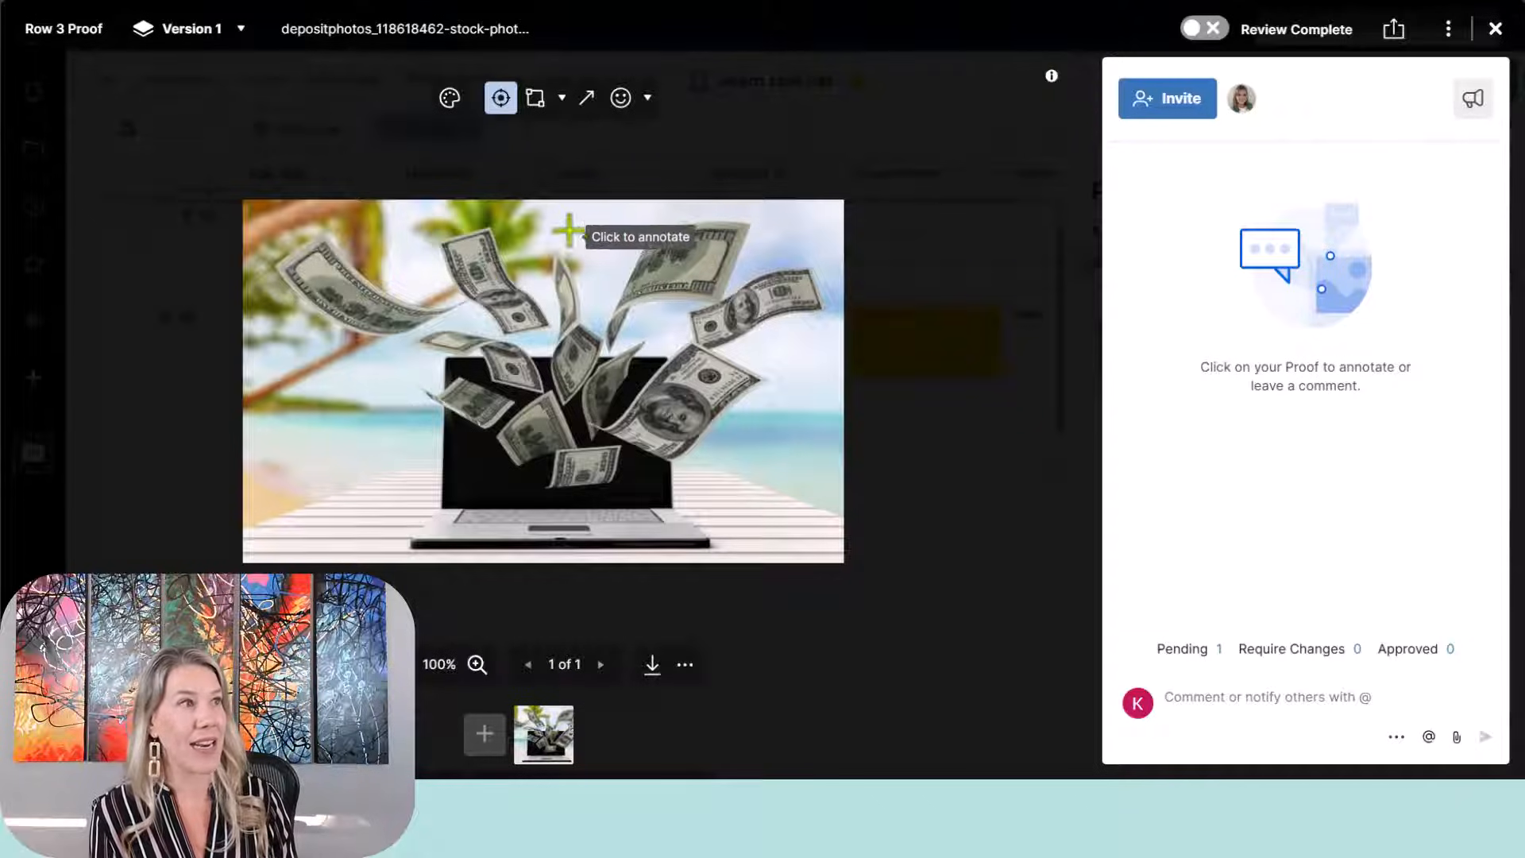
# Step: Annotate the face on the large banknote with the comment "Bad photo - face is wrong" and close the proof
pyautogui.click(586, 99)
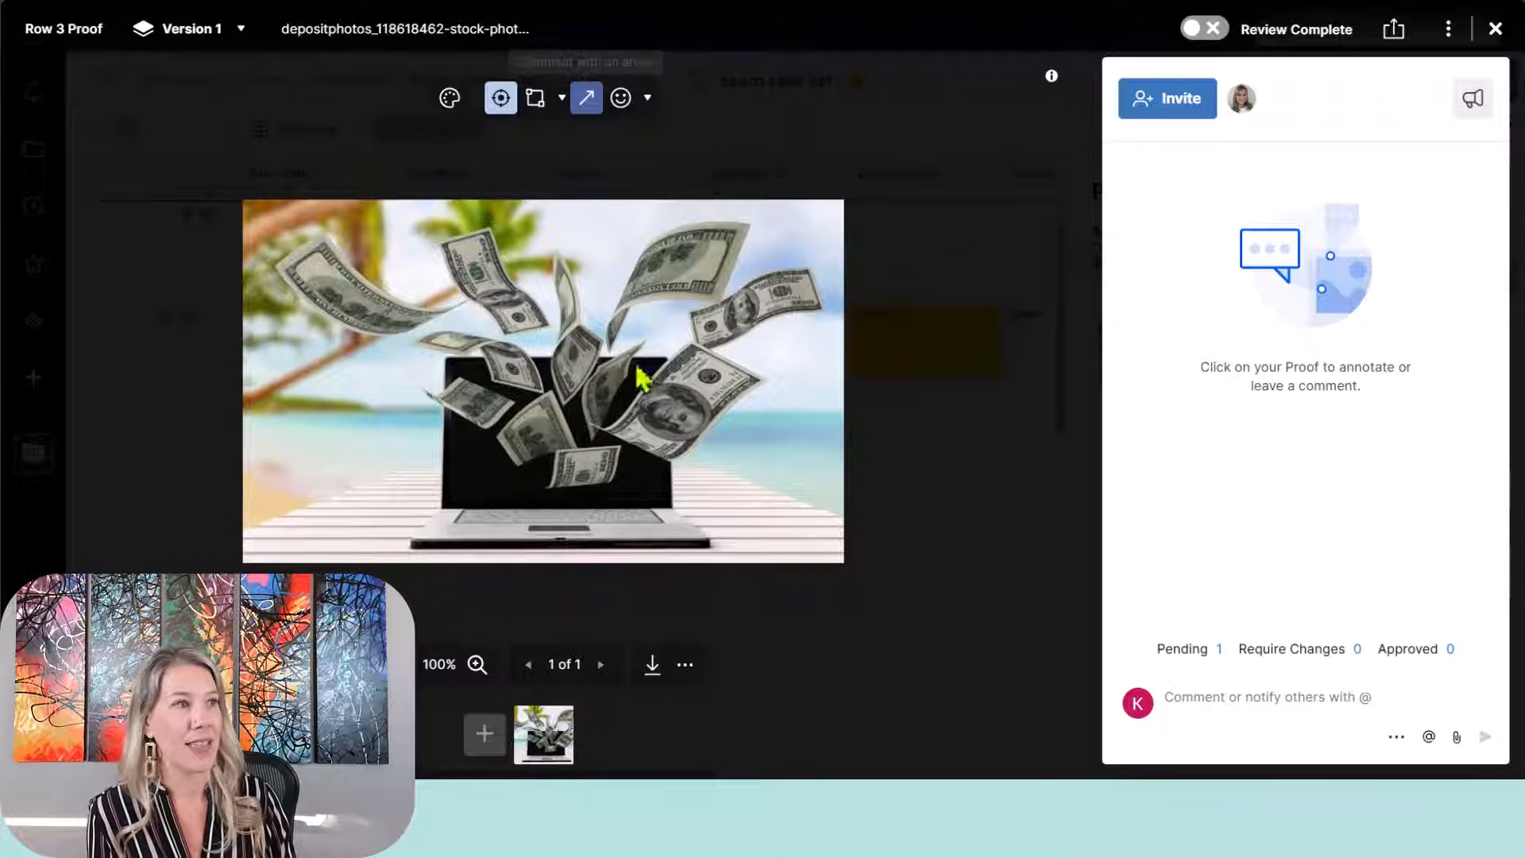
pyautogui.click(693, 409)
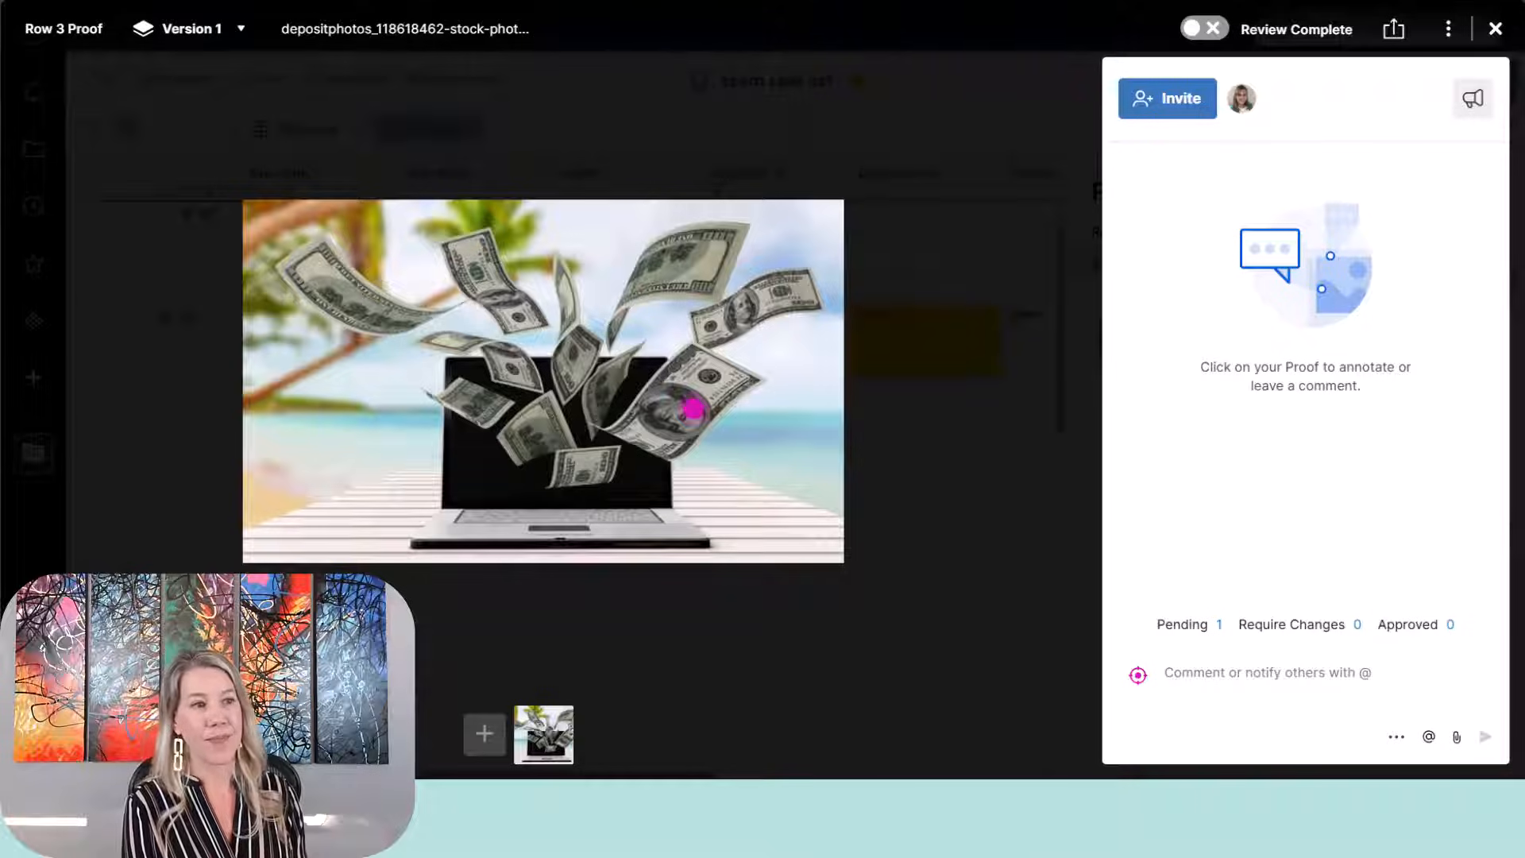
pyautogui.write('Bad pho')
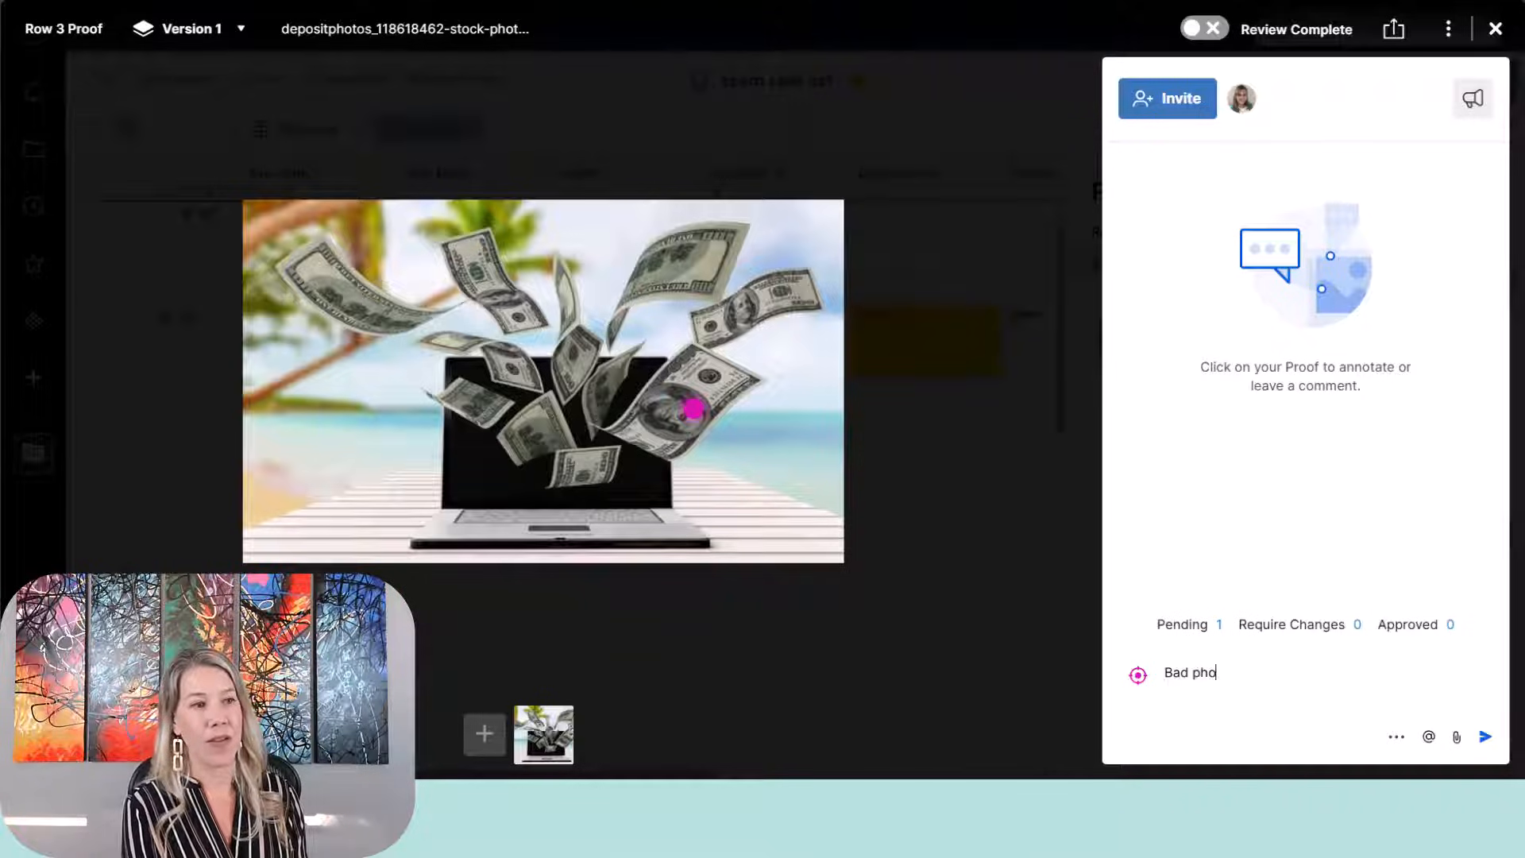
pyautogui.write('to - face is wrong')
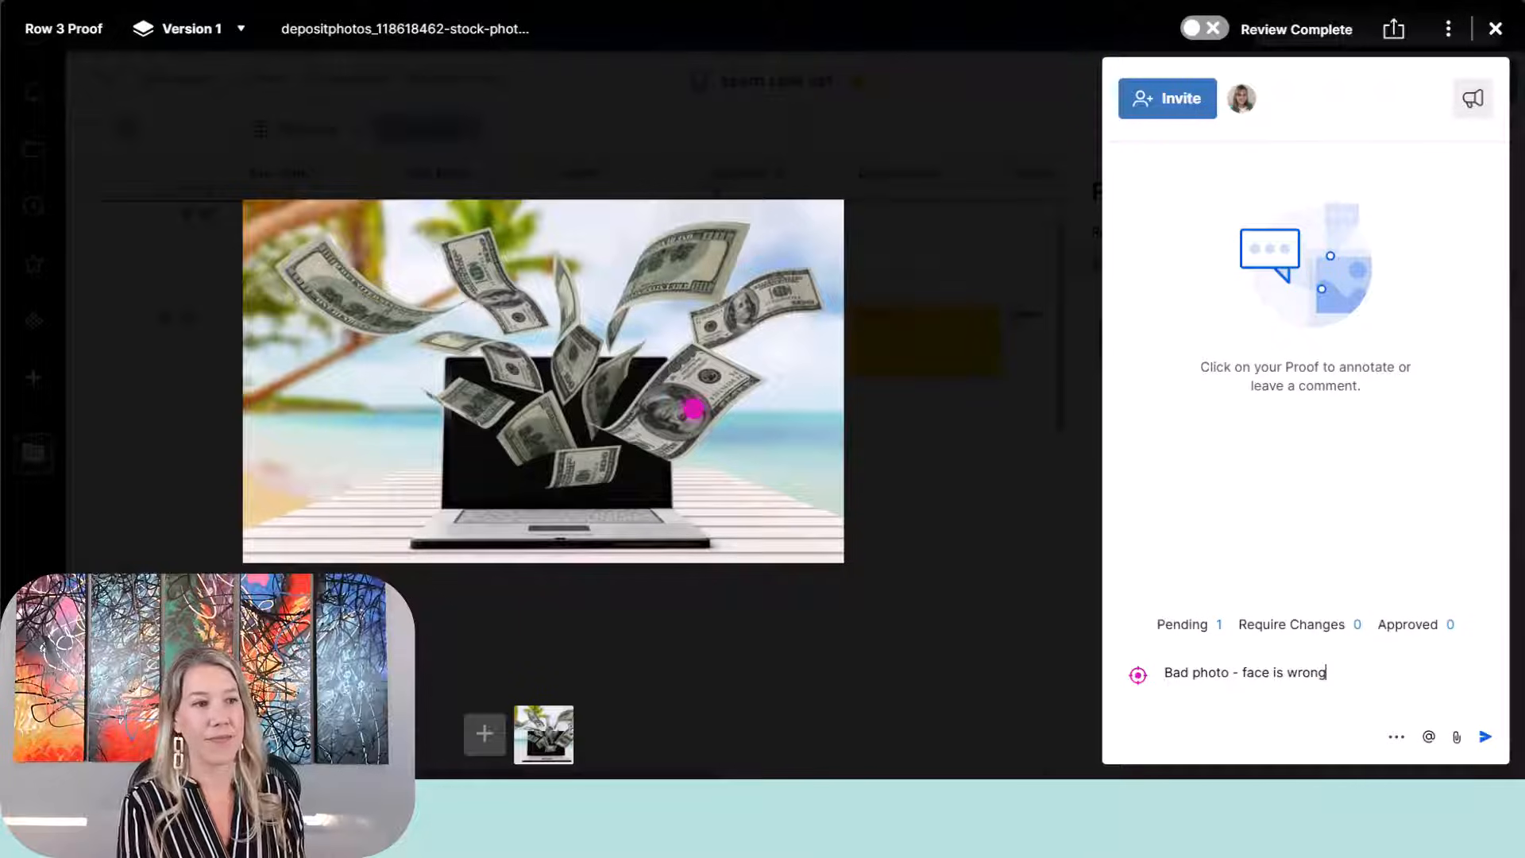
pyautogui.press('Return')
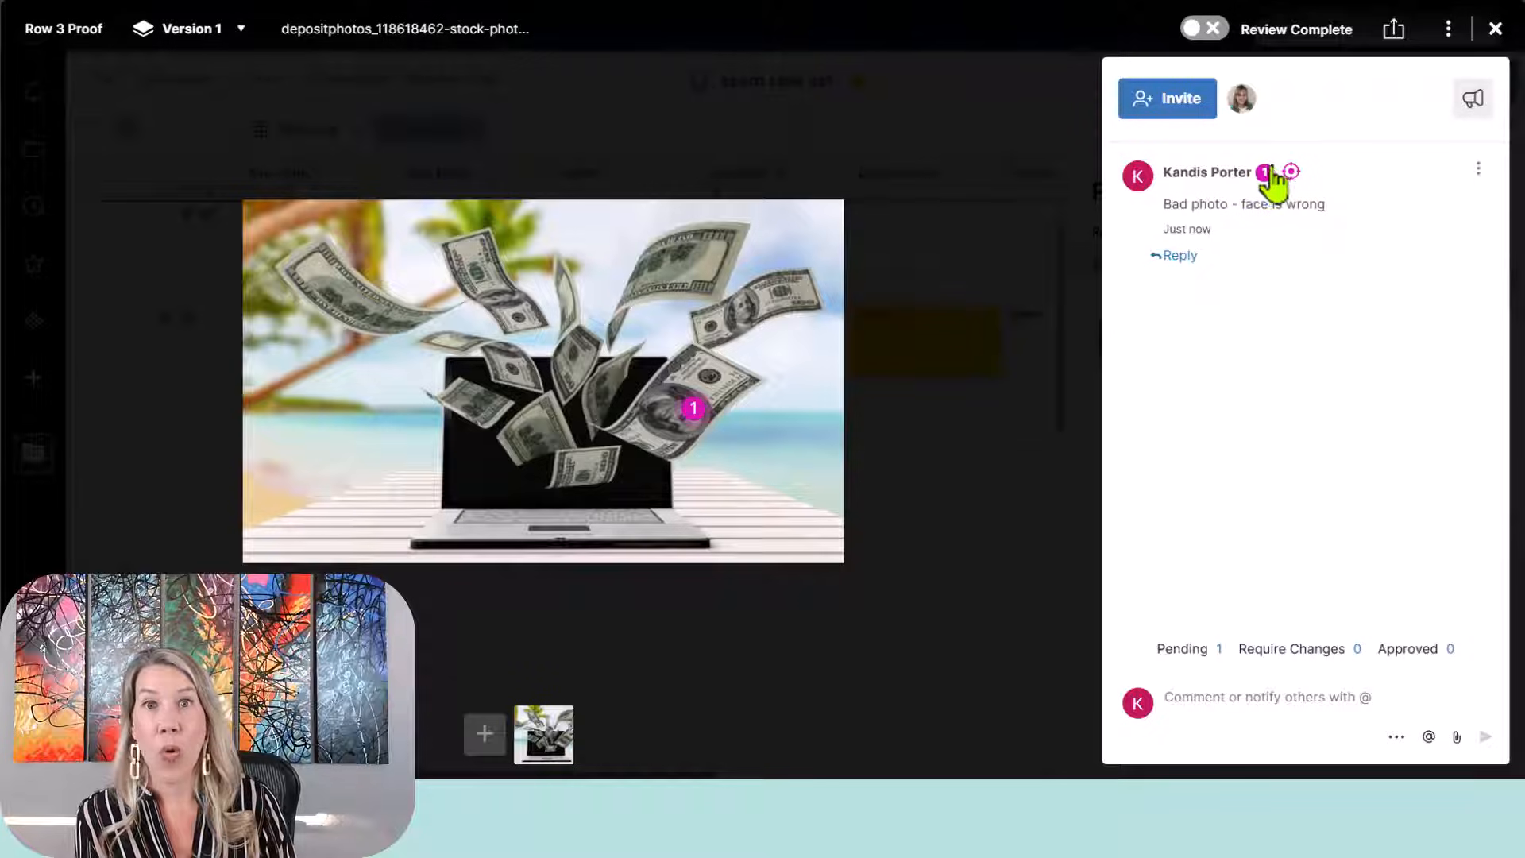
pyautogui.moveTo(697, 423)
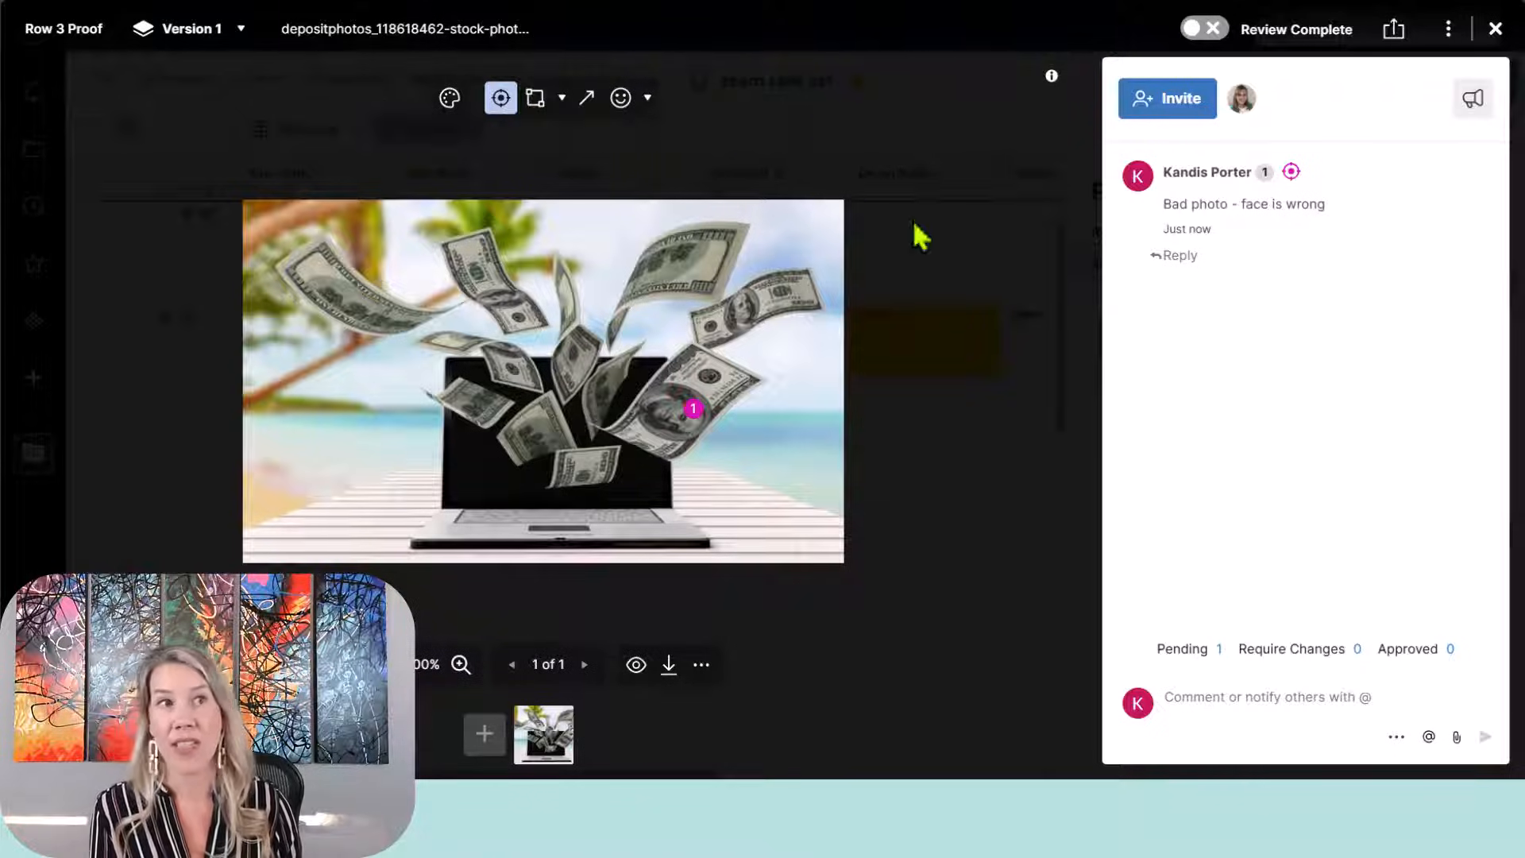
pyautogui.click(1493, 31)
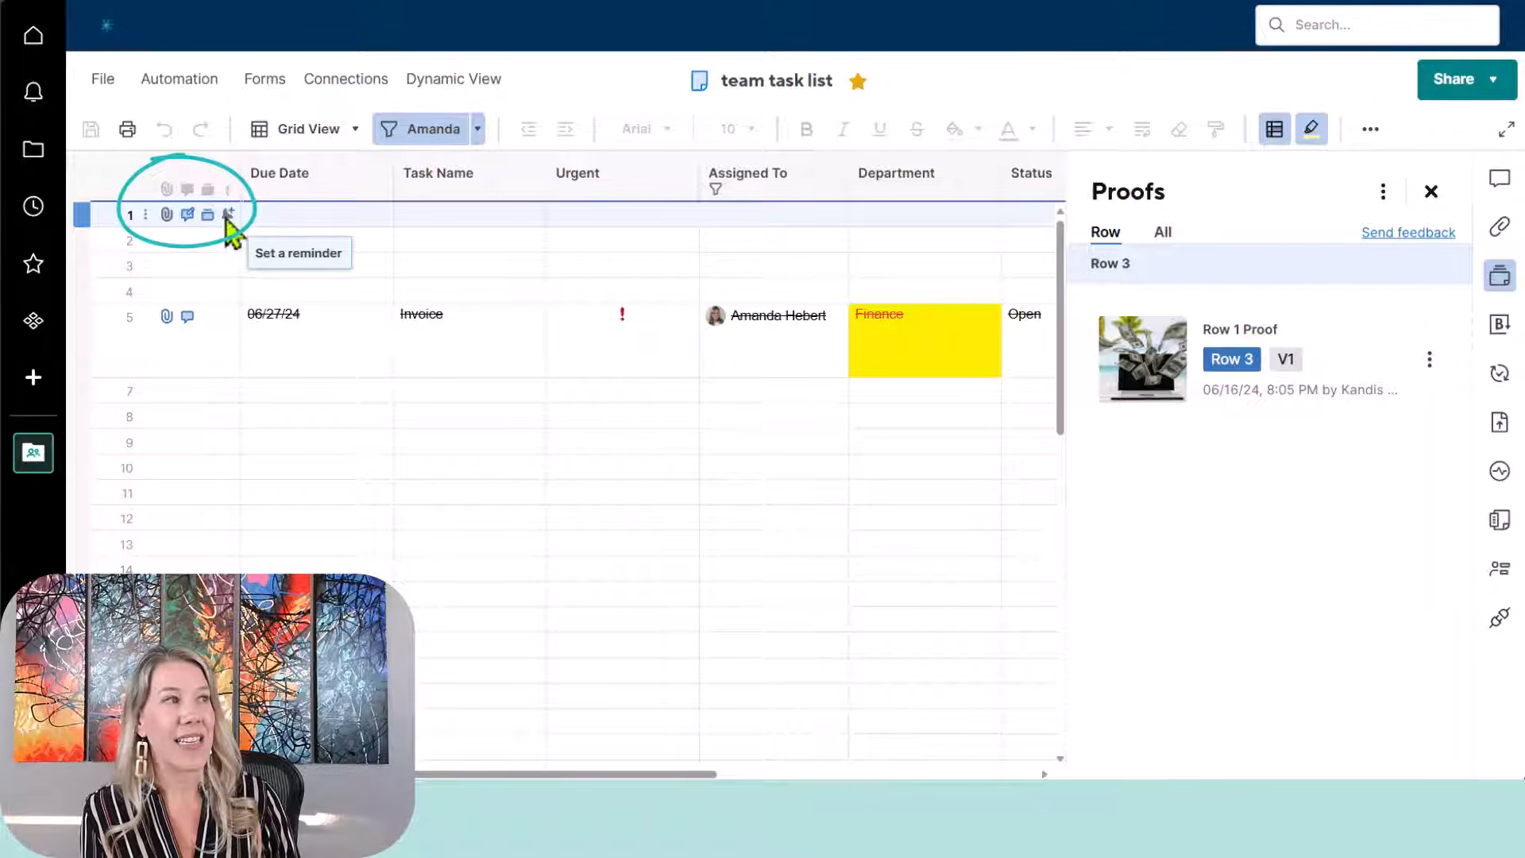
# Step: Examine the new reminder options for row 1, dismiss them without saving and close the proofs list
pyautogui.click(228, 215)
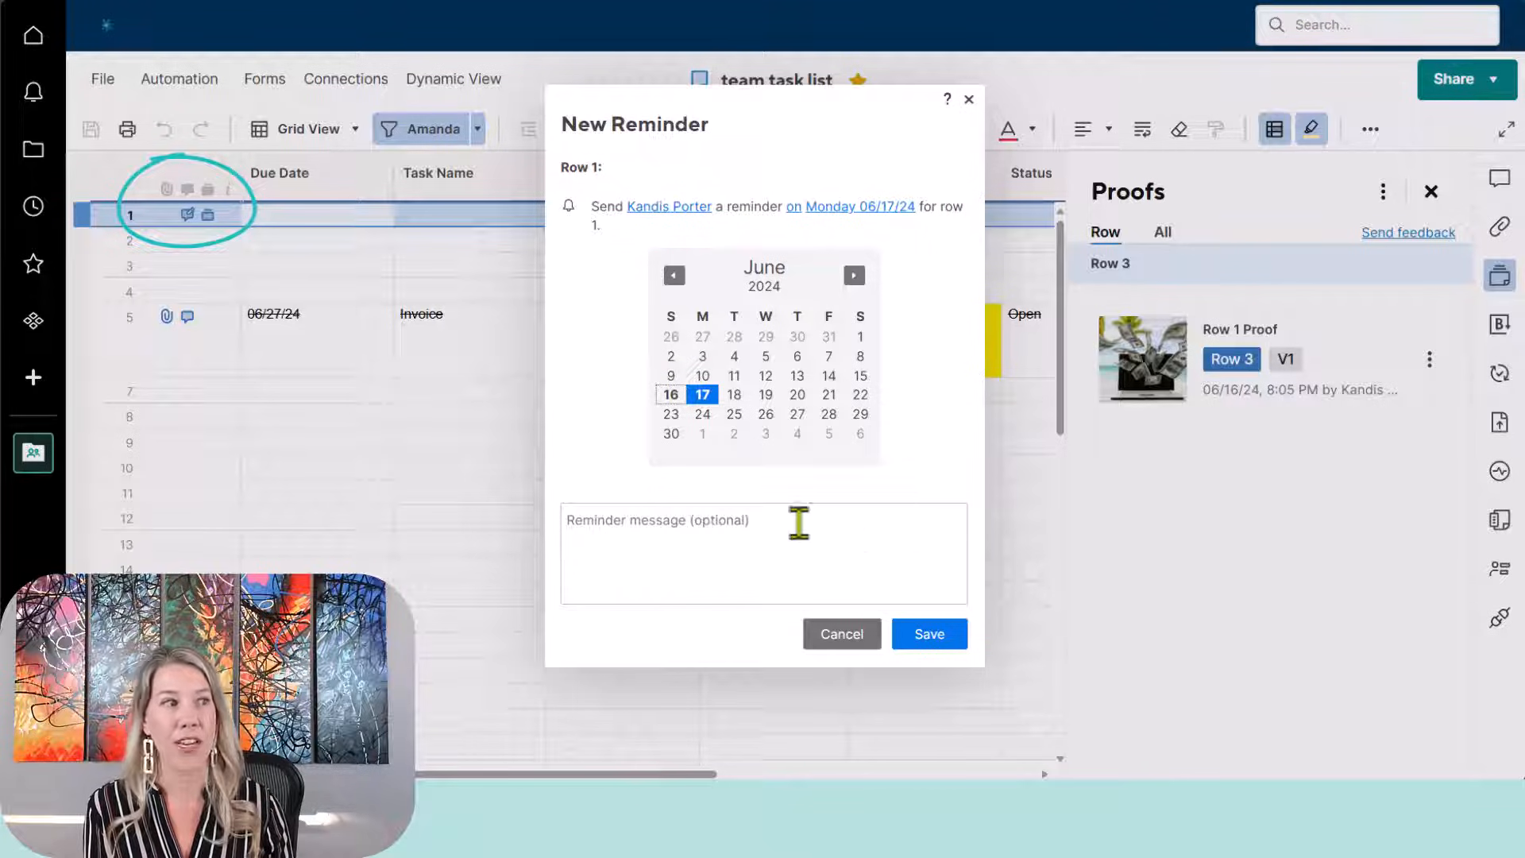
pyautogui.click(764, 533)
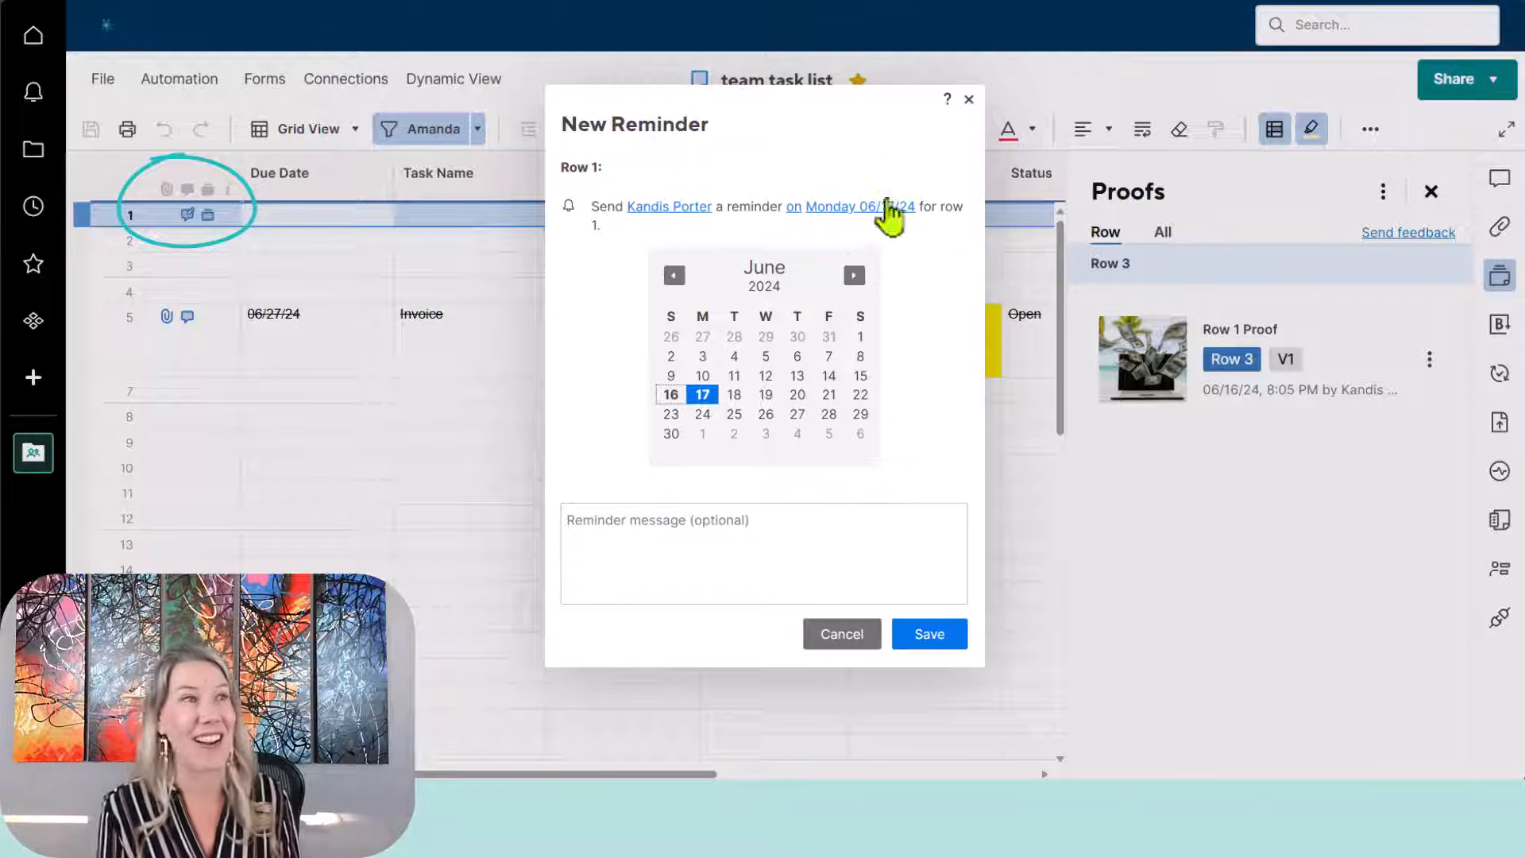
pyautogui.click(968, 98)
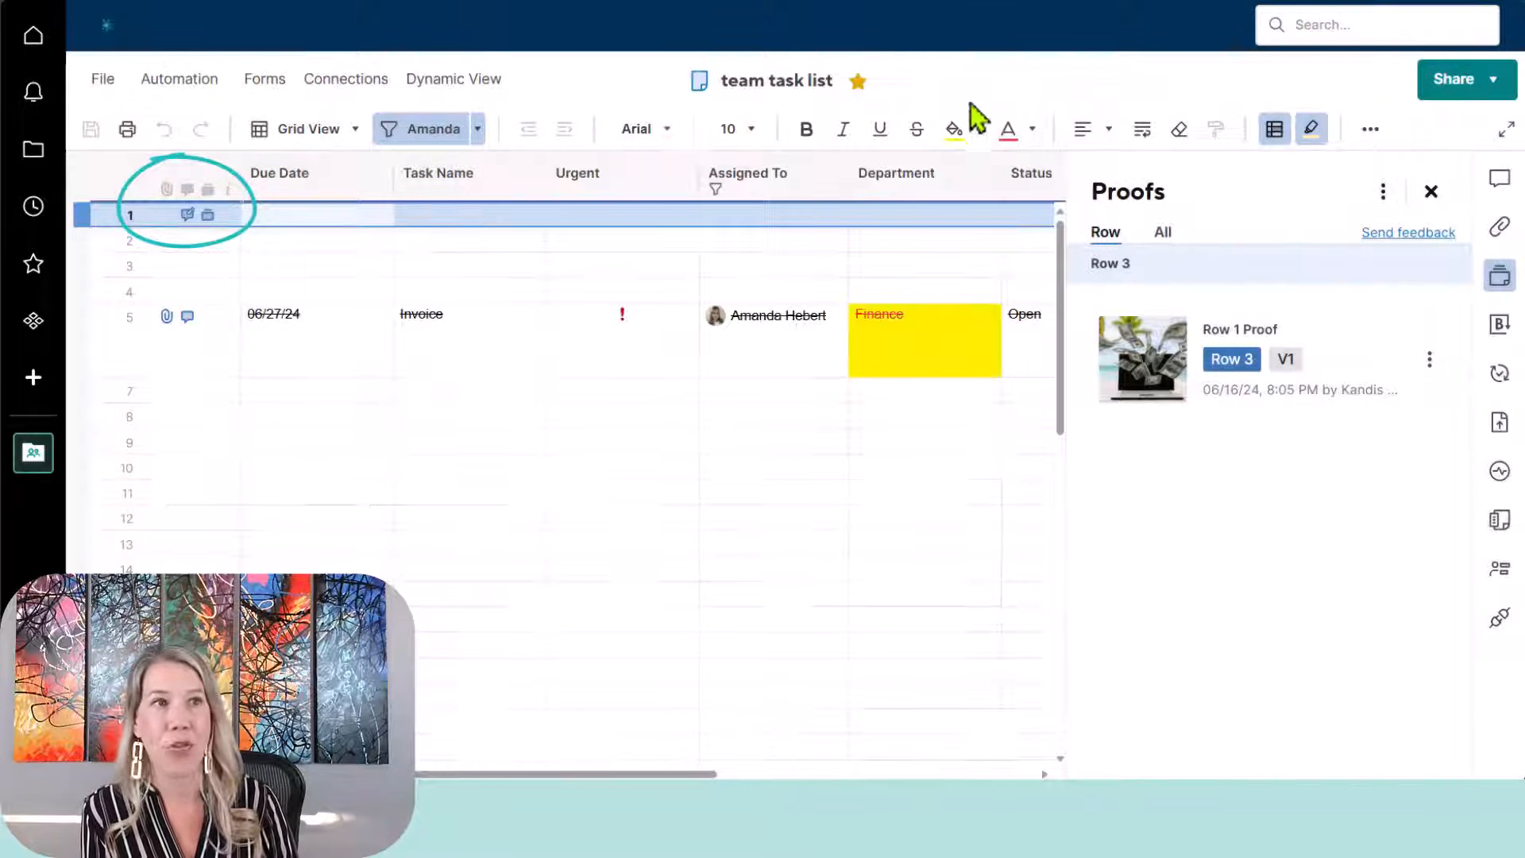
pyautogui.click(1432, 192)
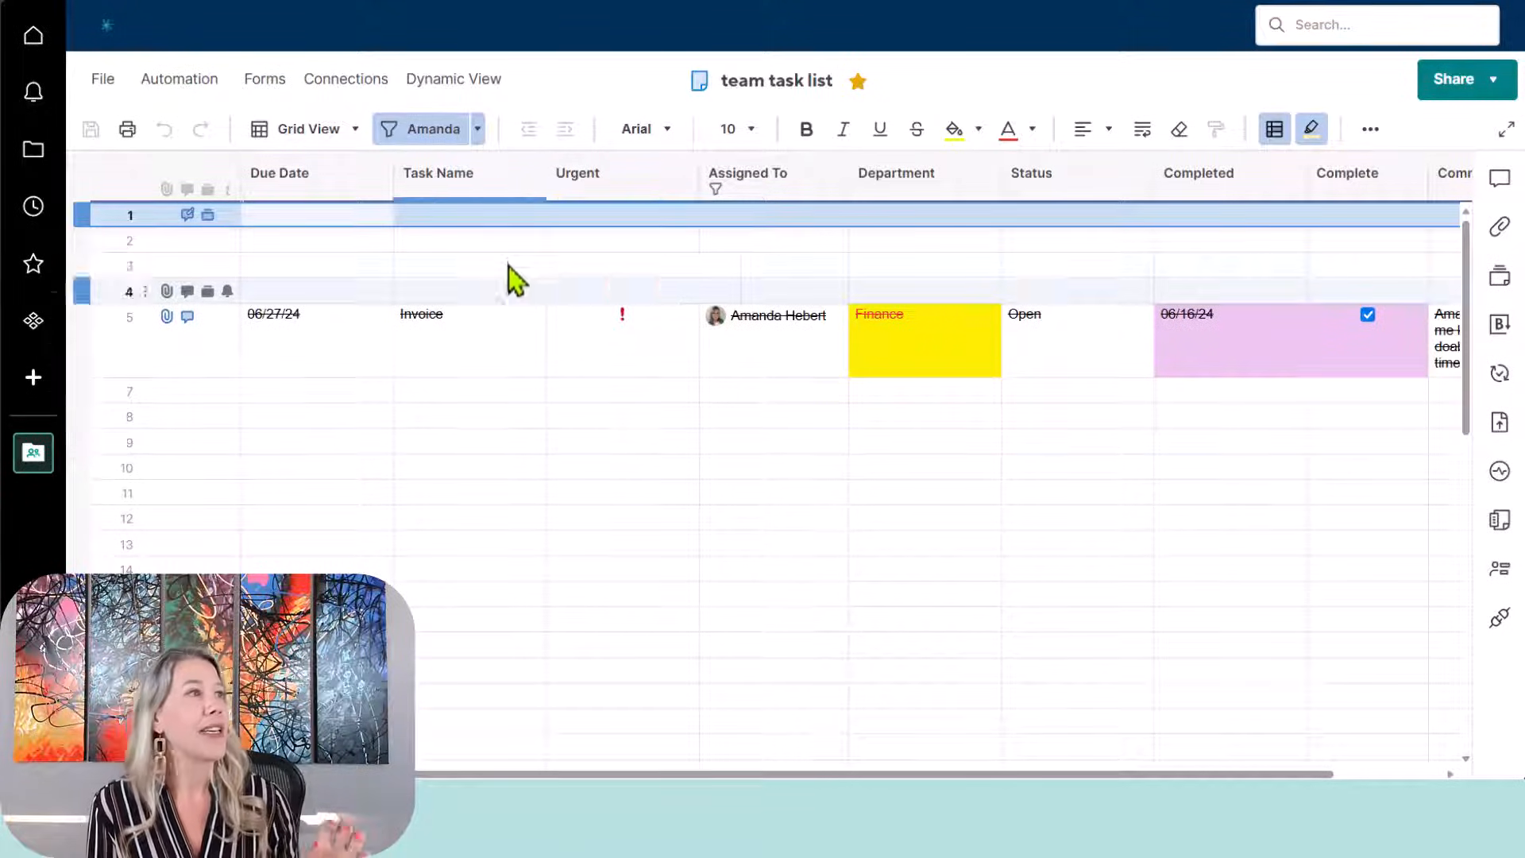
# Step: Show the sheet in Card View, move the Invoice card to the Medium lane and save
pyautogui.click(342, 137)
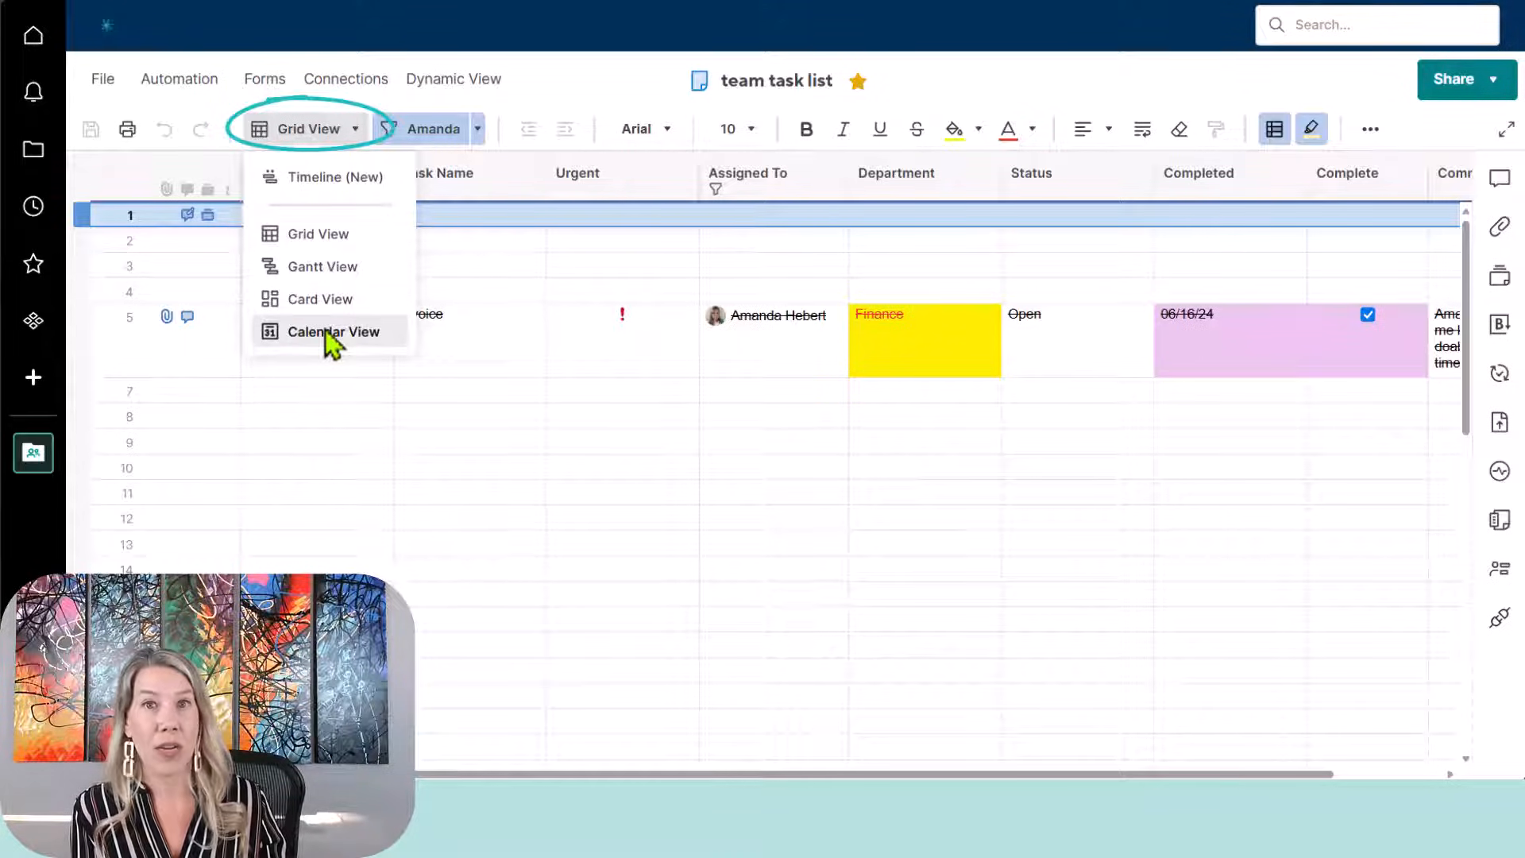
pyautogui.click(348, 300)
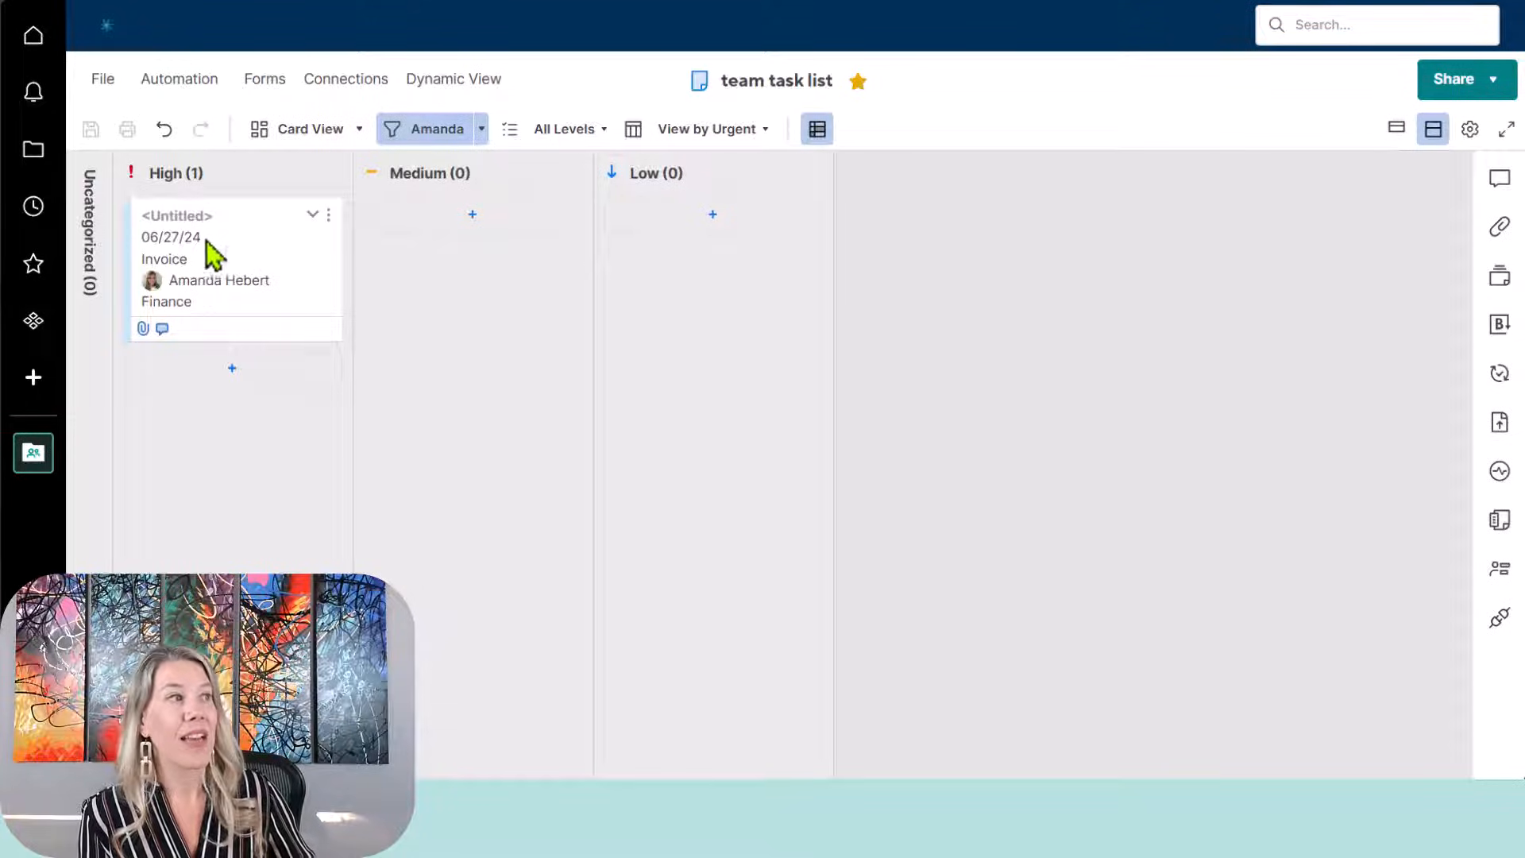
pyautogui.moveTo(205, 258); pyautogui.dragTo(453, 270)
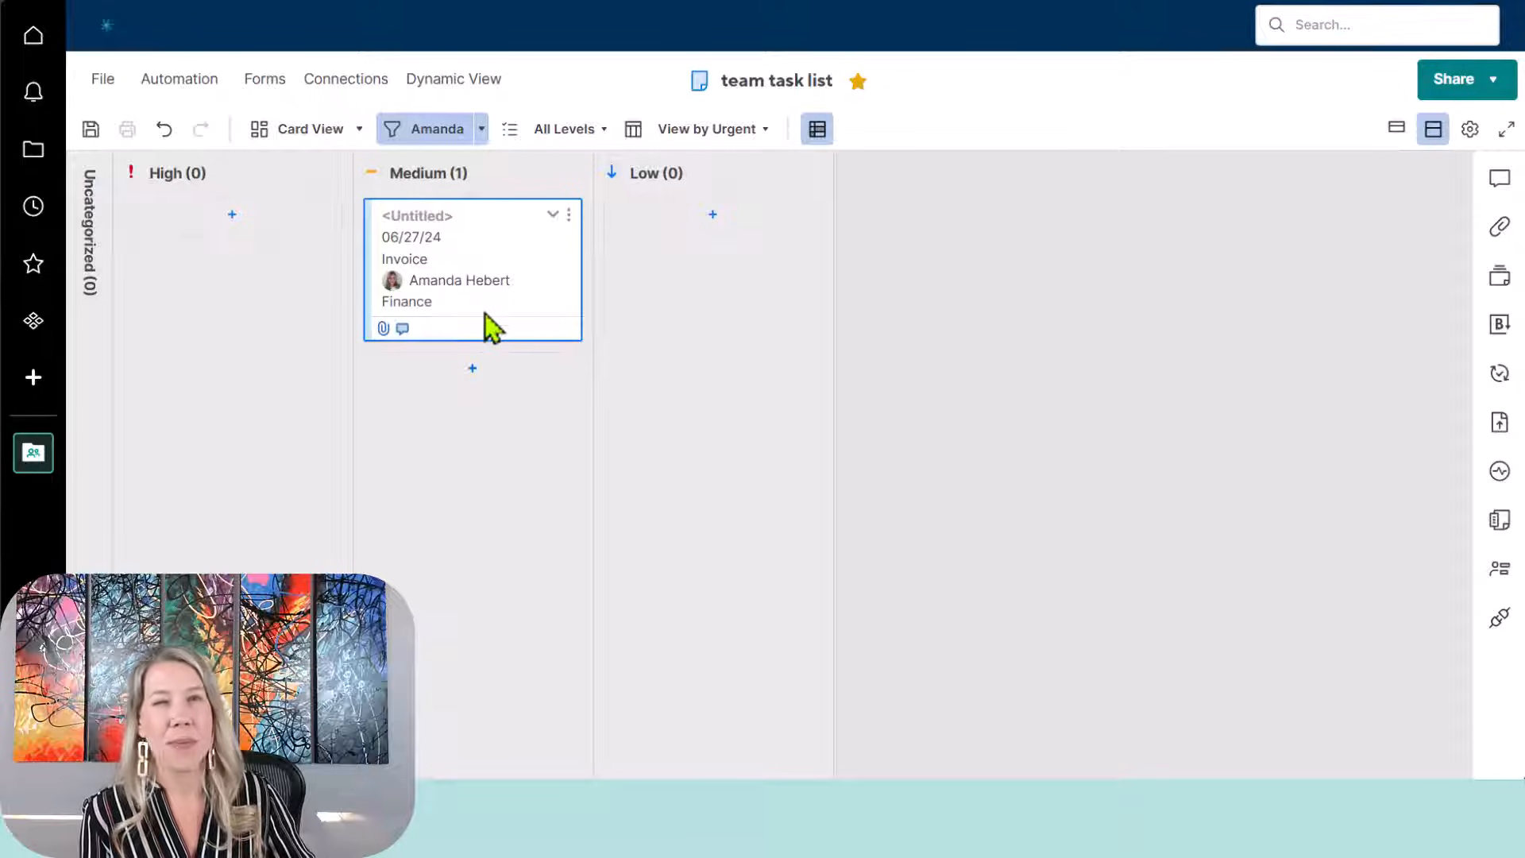
pyautogui.click(98, 134)
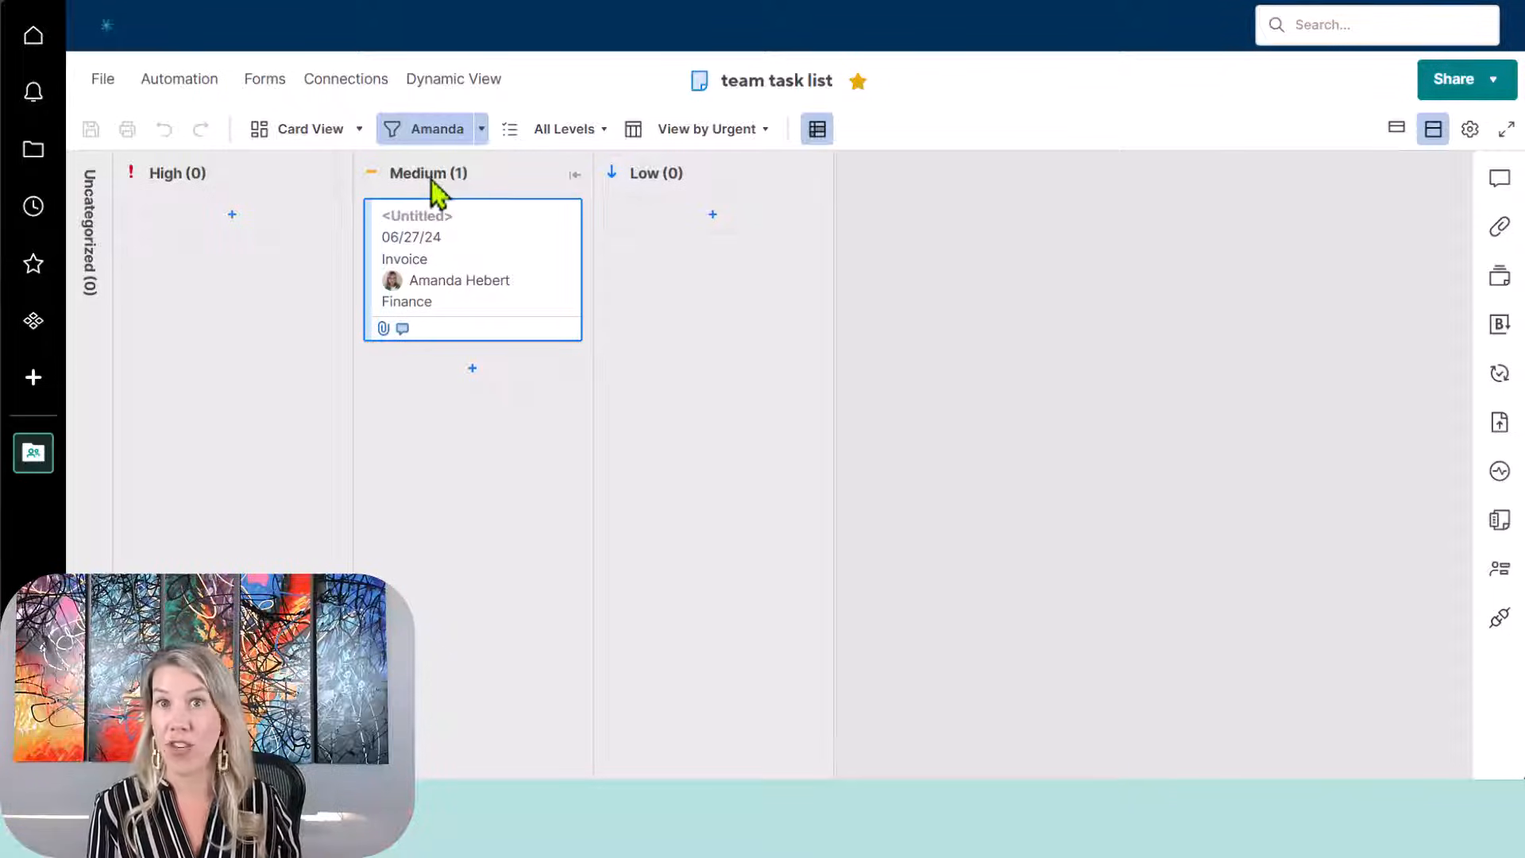
# Step: Group the cards by Assigned To and turn off the active filter
pyautogui.click(754, 139)
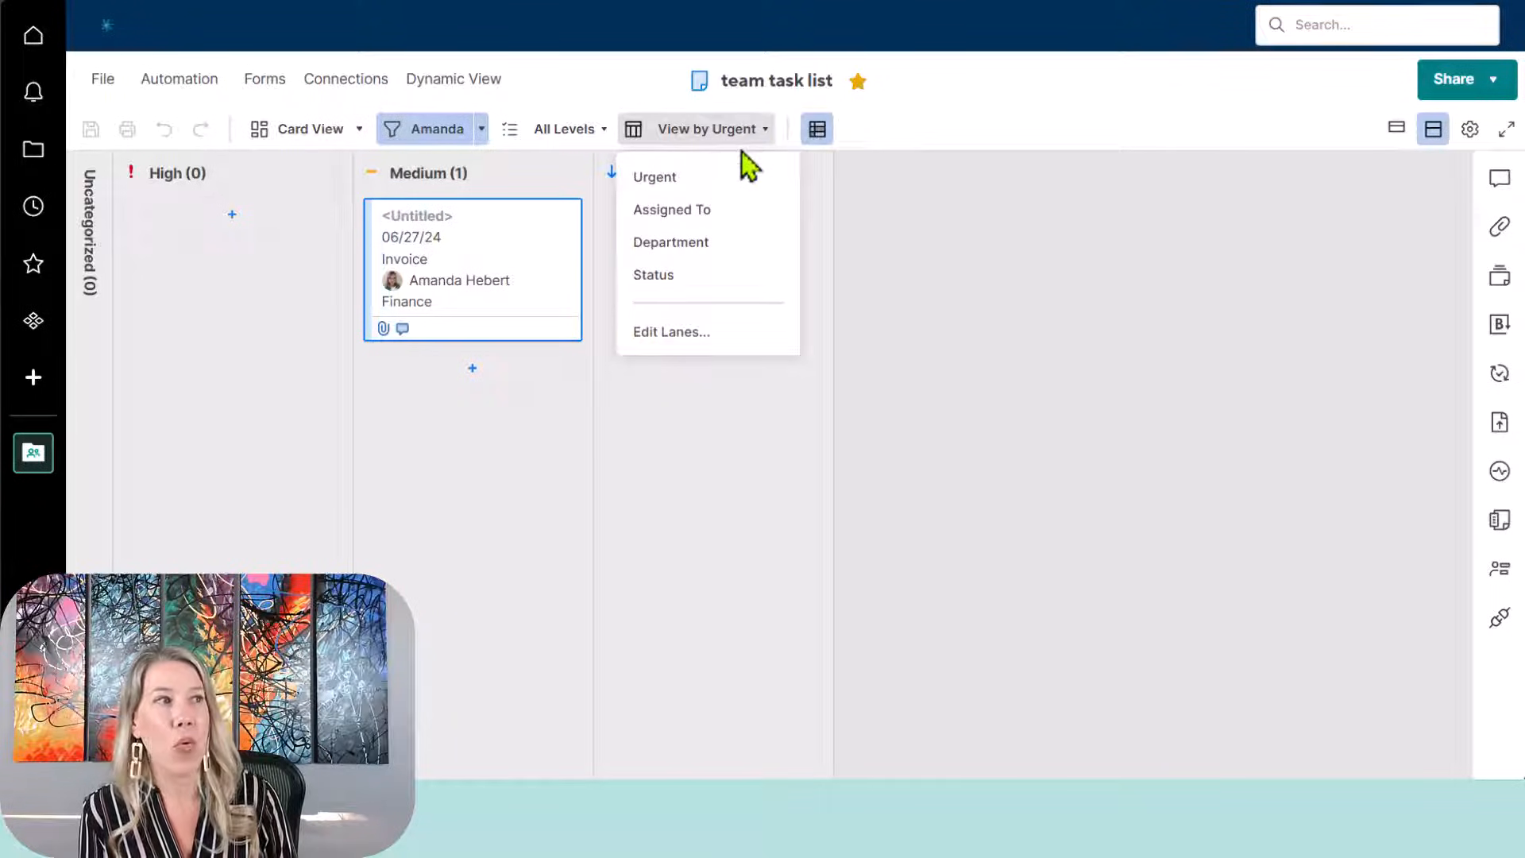
pyautogui.click(728, 213)
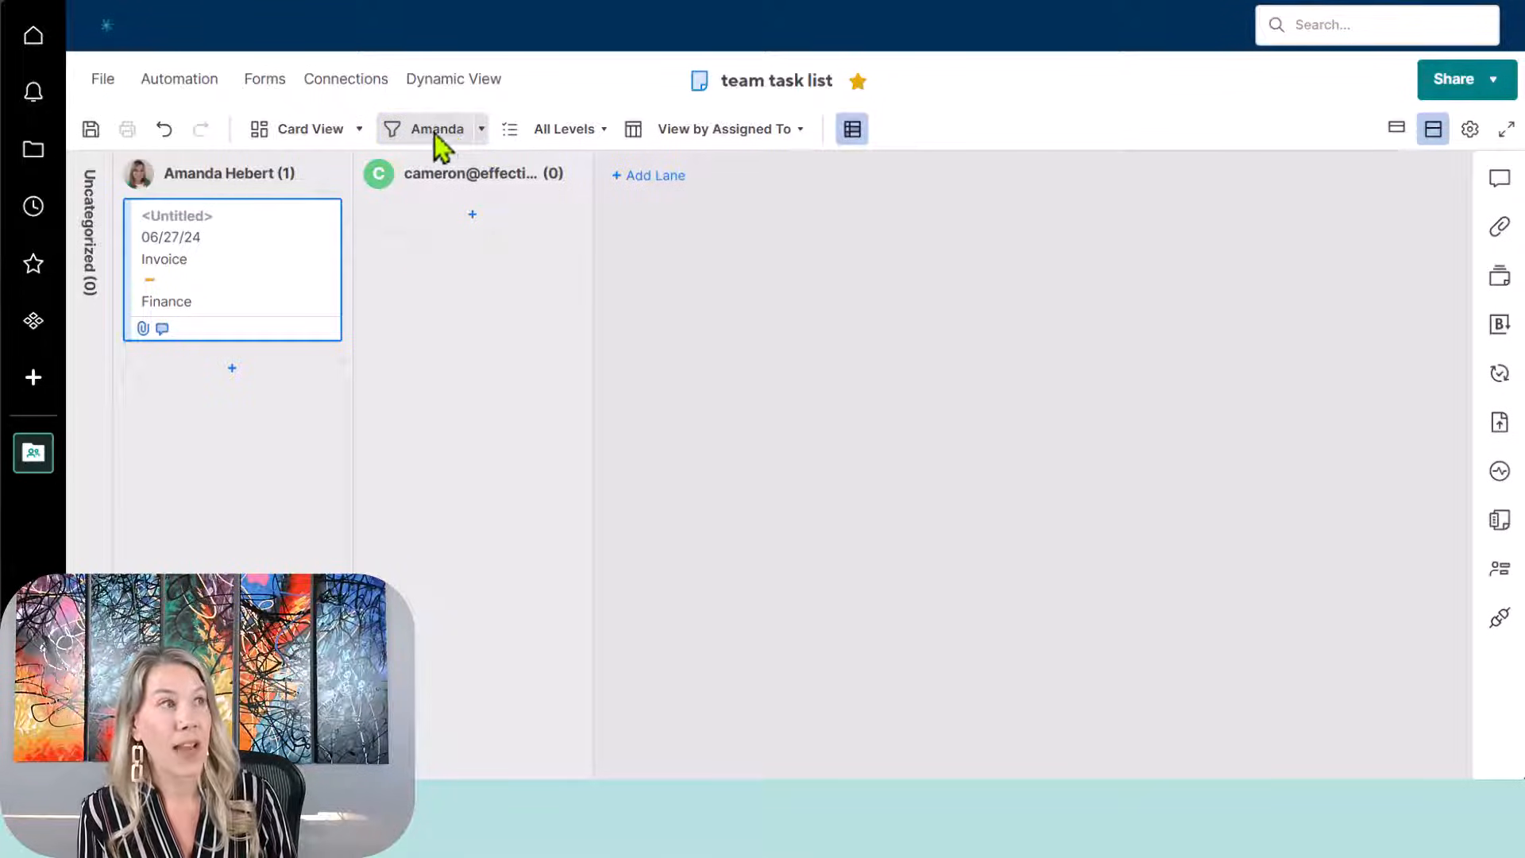
pyautogui.click(483, 130)
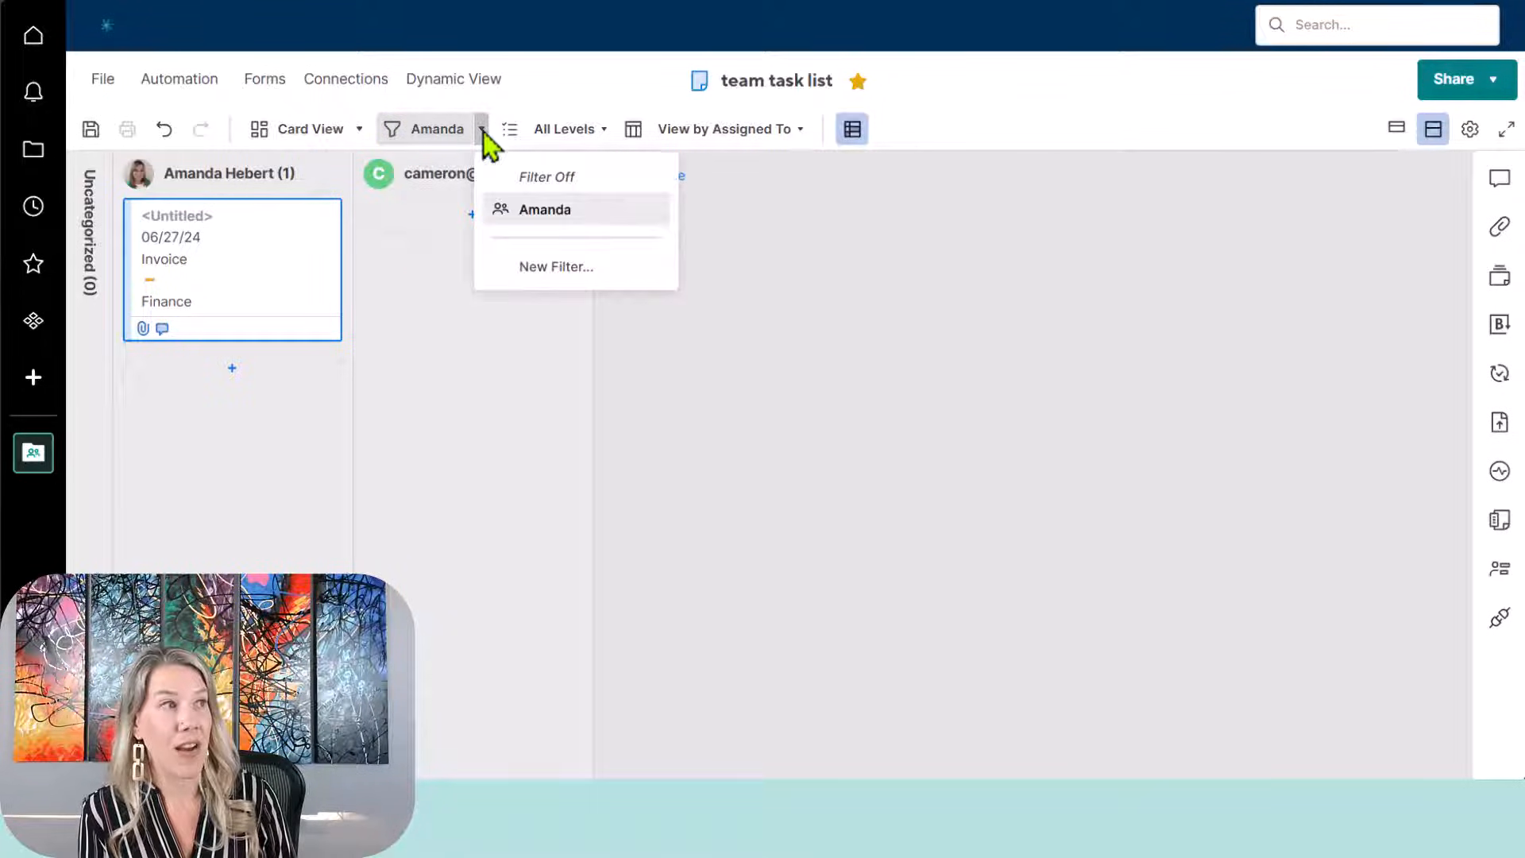
pyautogui.click(437, 133)
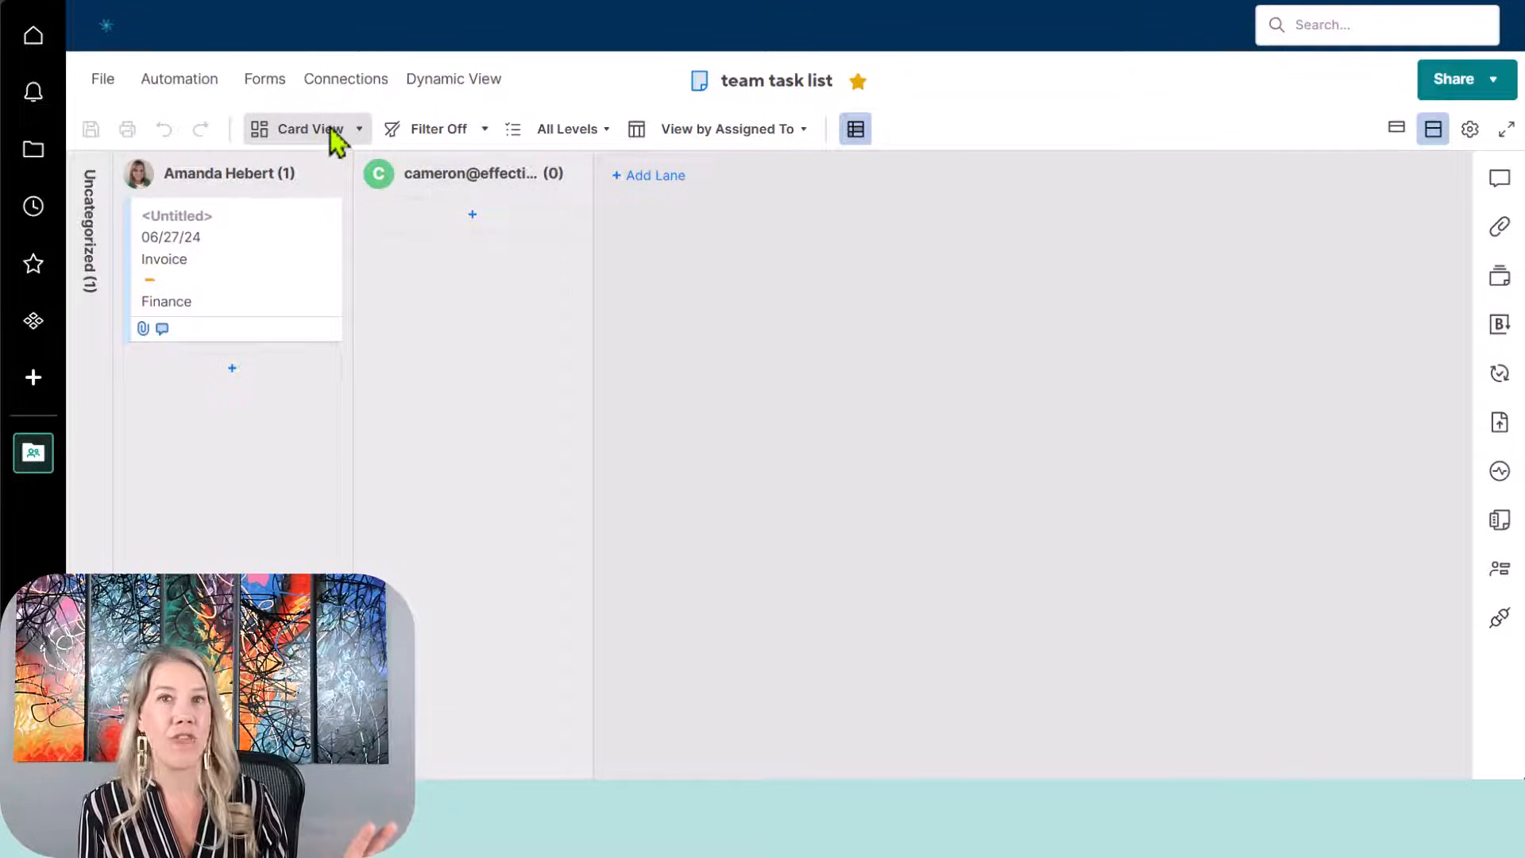
# Step: Check the due date on the Invoice card and switch the sheet to Calendar View
pyautogui.moveTo(284, 242)
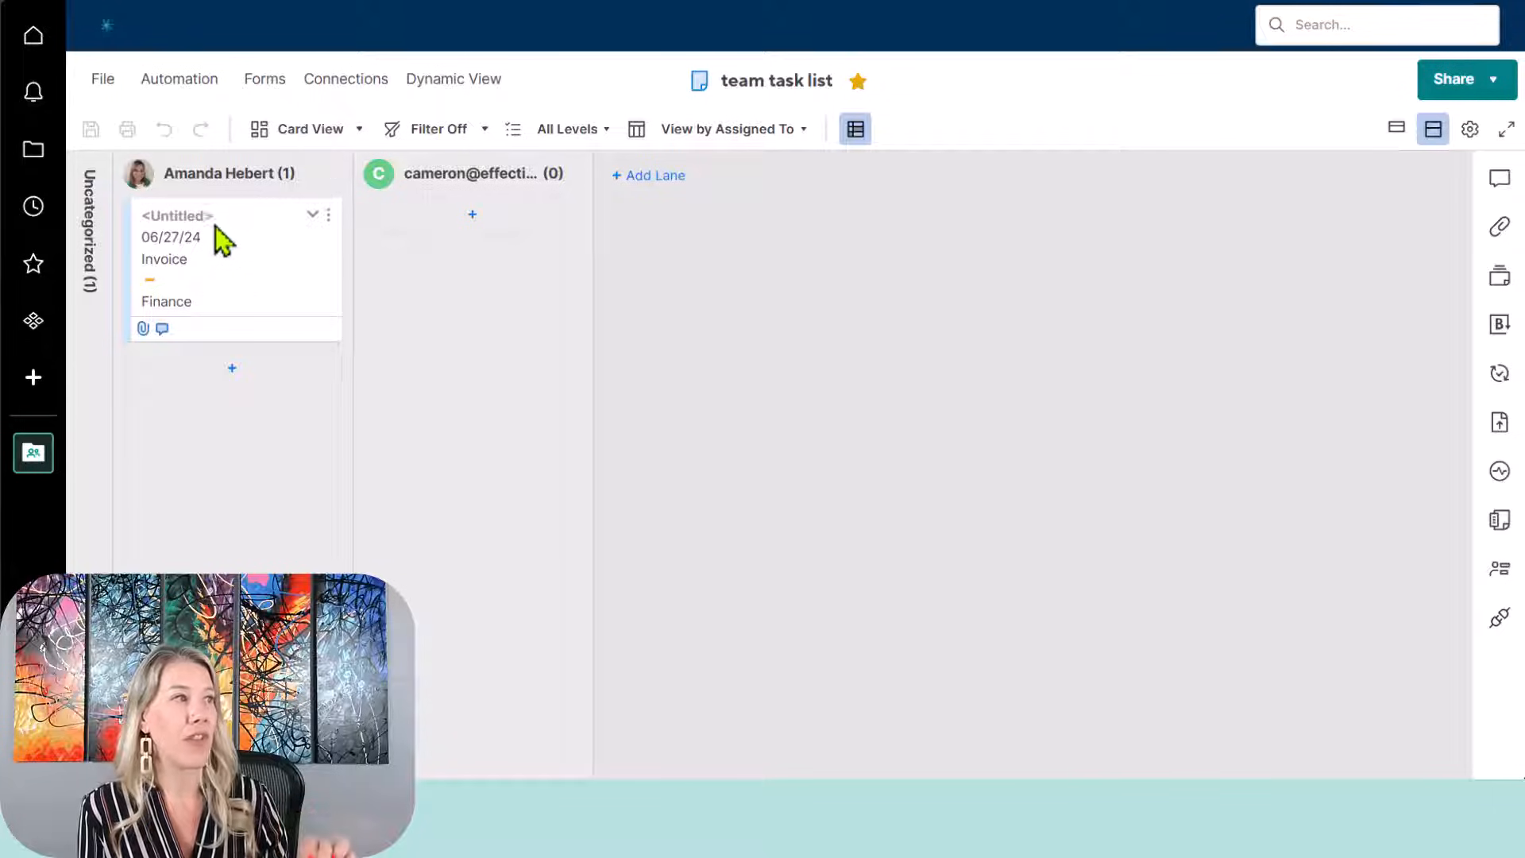
pyautogui.moveTo(227, 242)
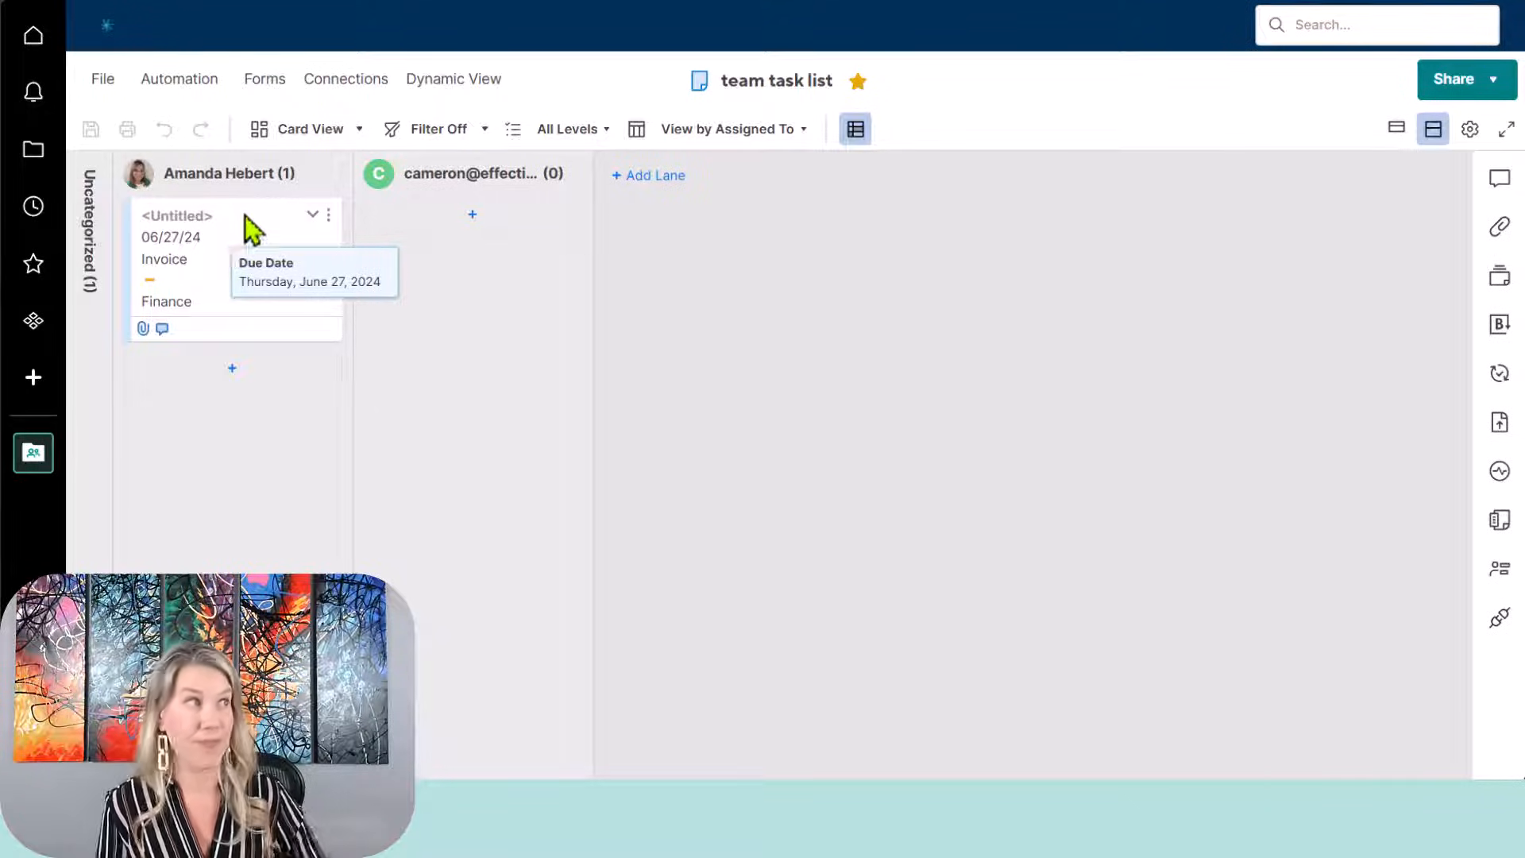
pyautogui.click(314, 131)
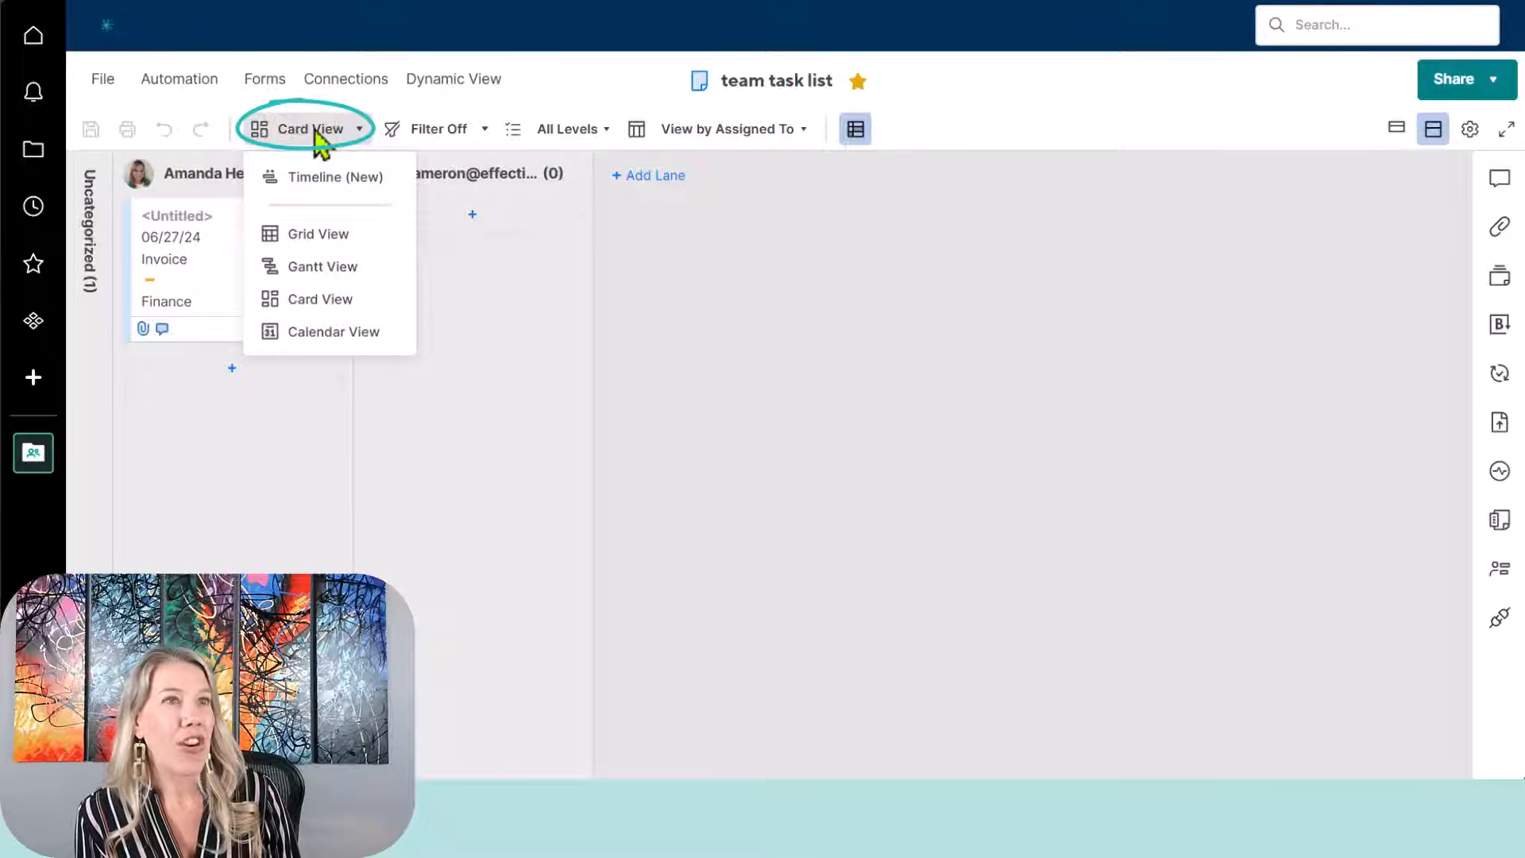
pyautogui.click(313, 334)
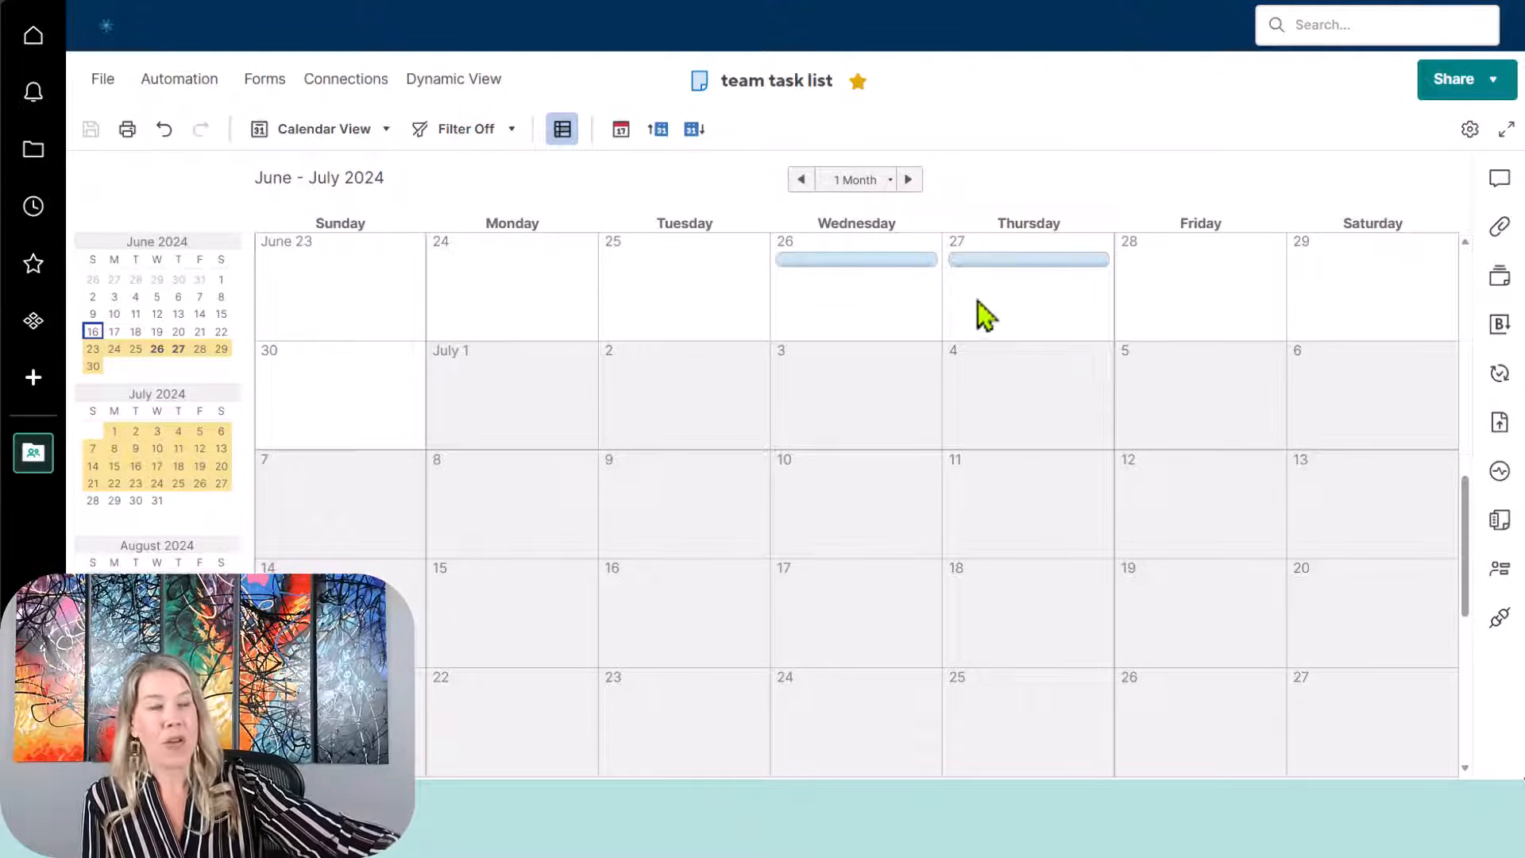
# Step: Examine the row details behind the June 27 calendar entry, from due date to comments, and close them without changes
pyautogui.click(987, 257)
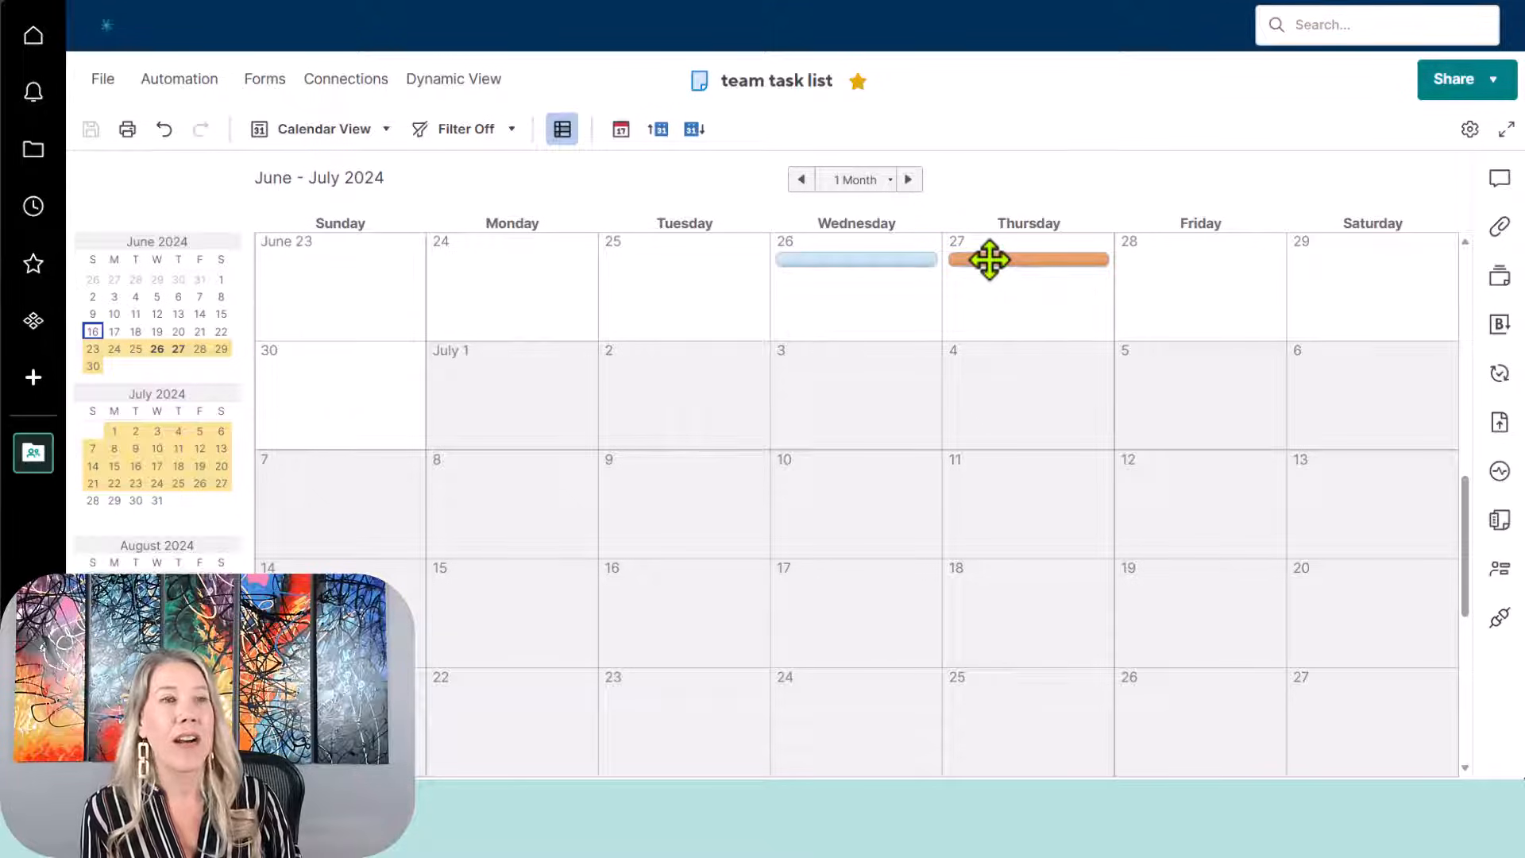
pyautogui.doubleClick(989, 258)
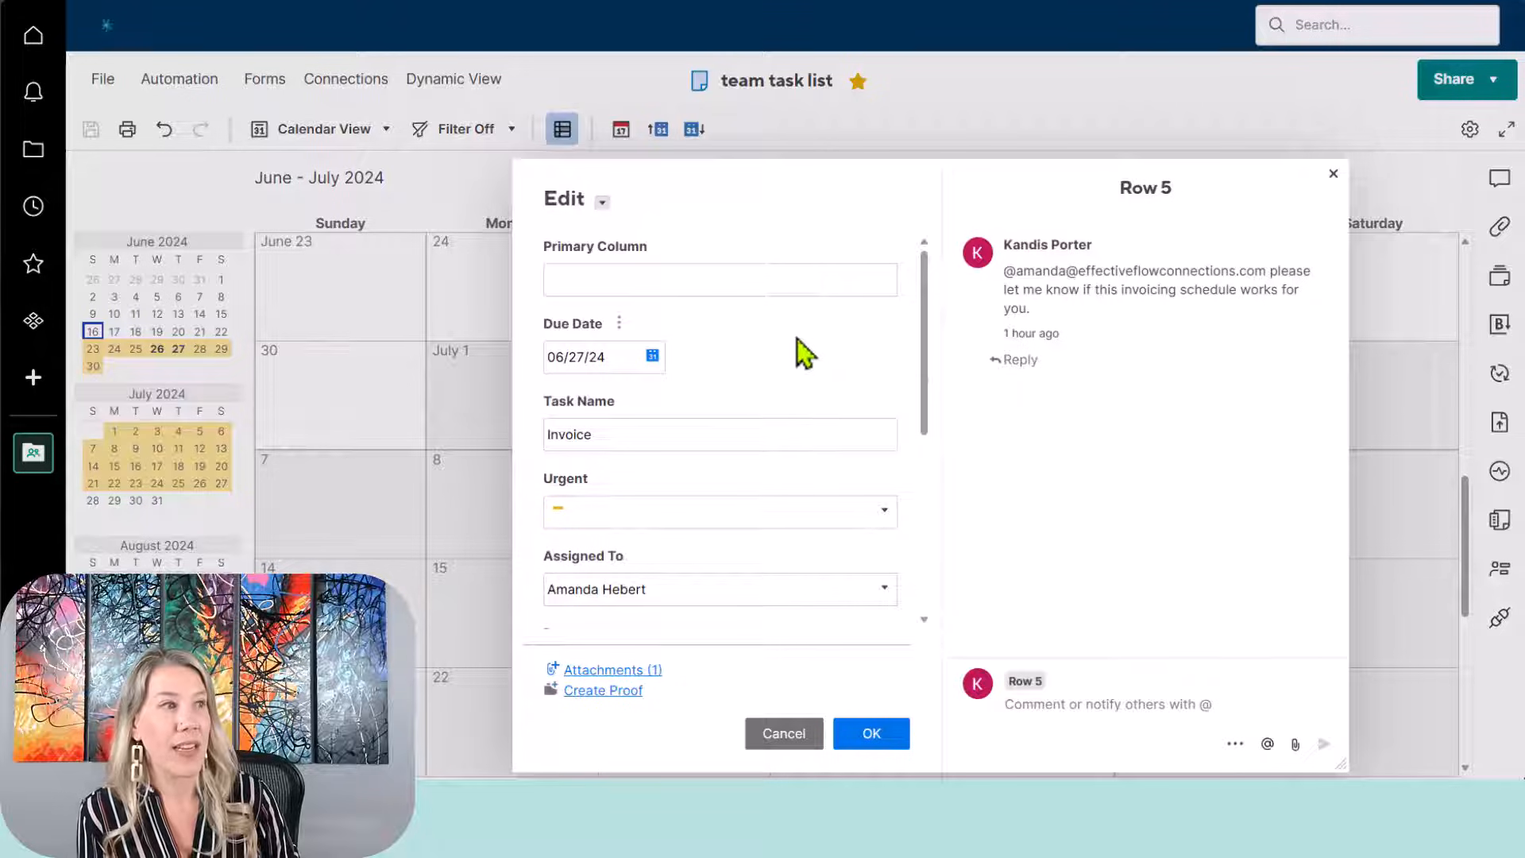
pyautogui.scroll(-2, 796, 340)
pyautogui.scroll(-2, 795, 336)
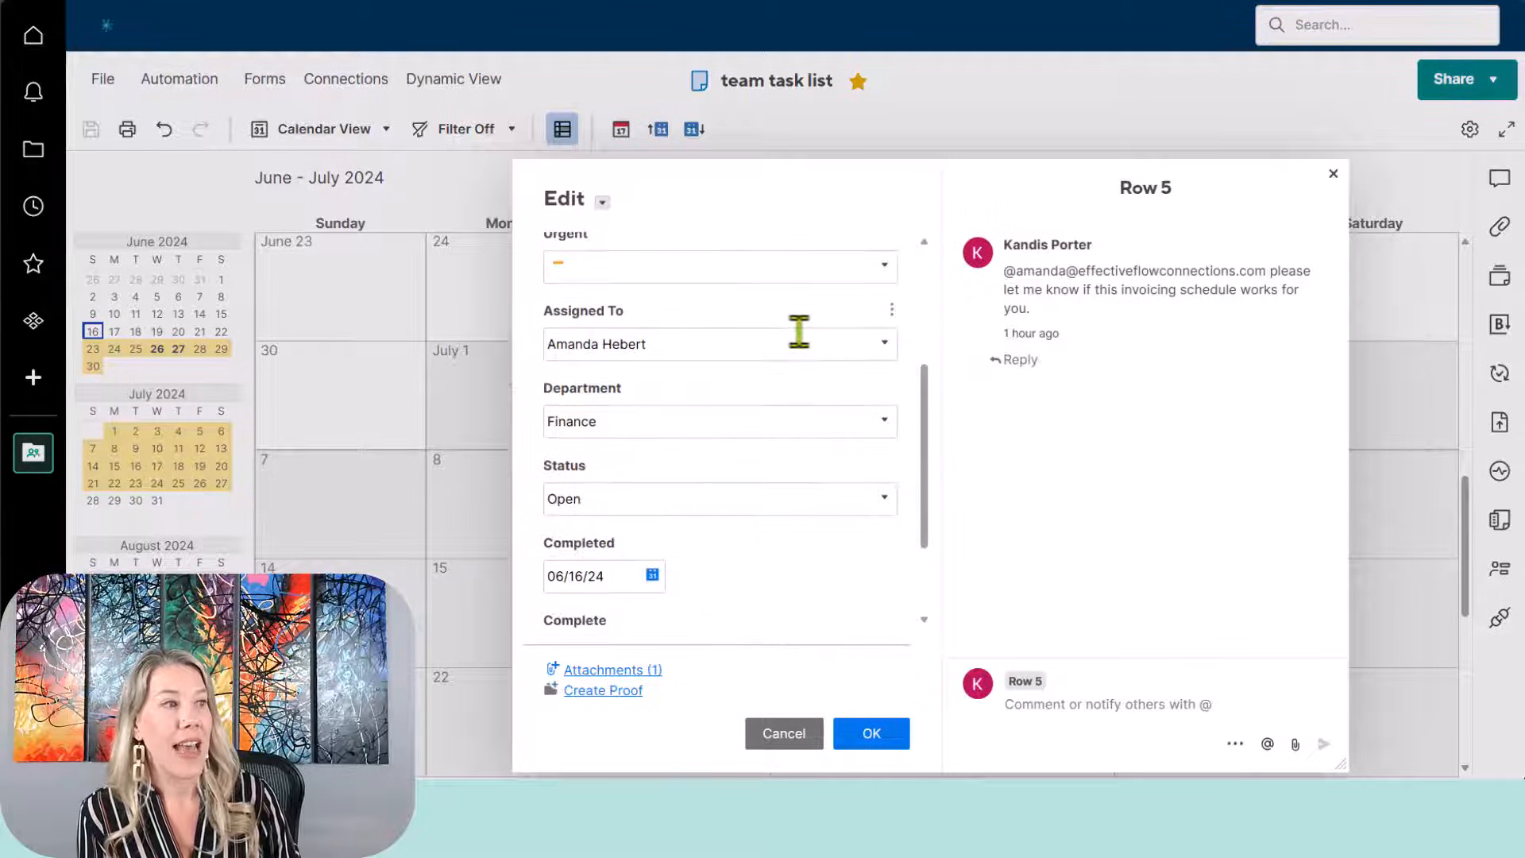
pyautogui.scroll(-2, 794, 337)
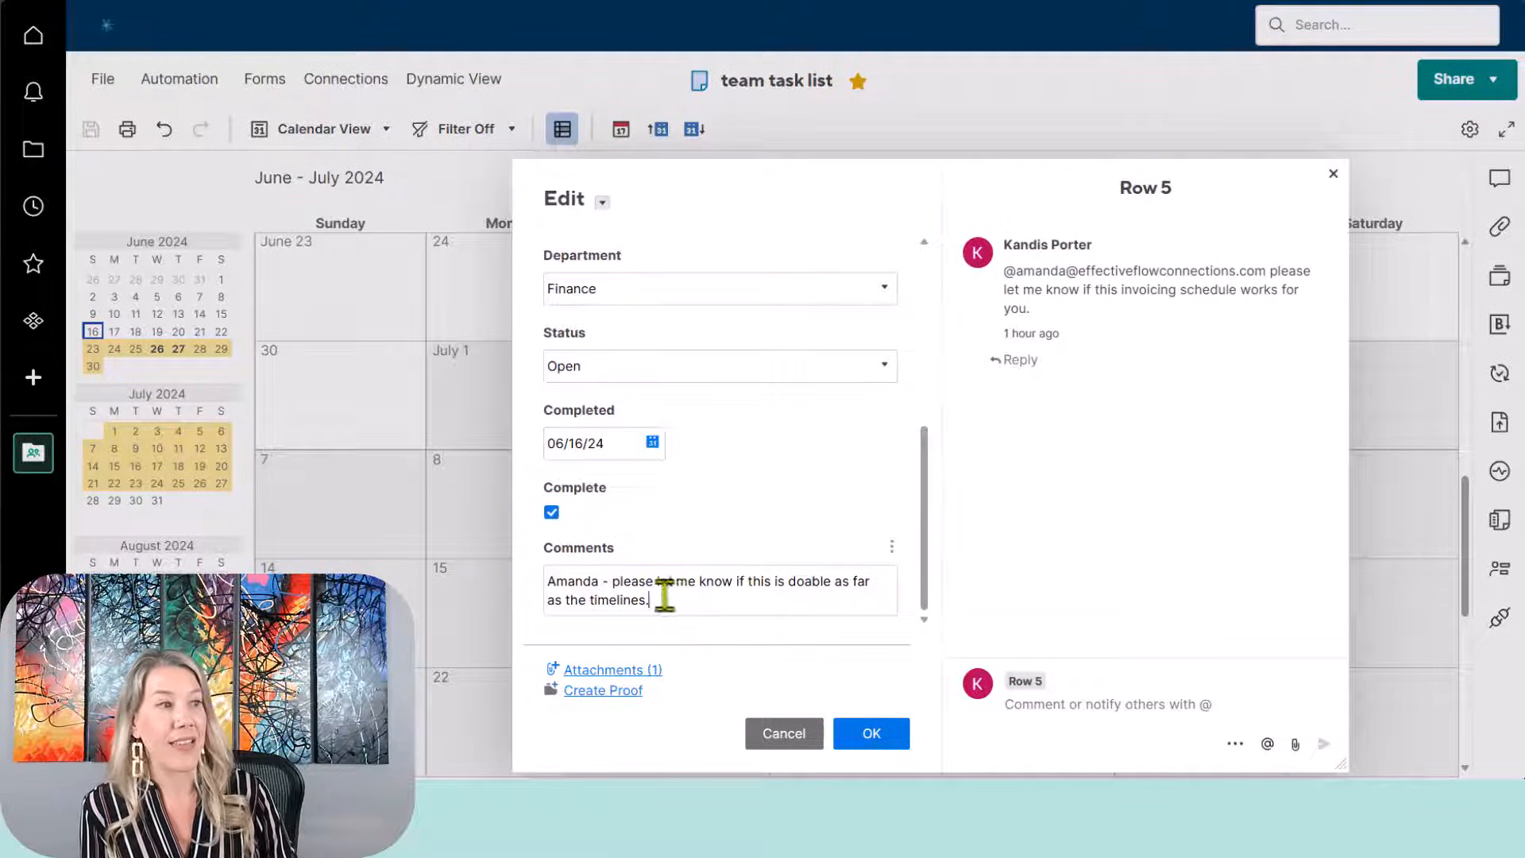
pyautogui.tripleClick(540, 580)
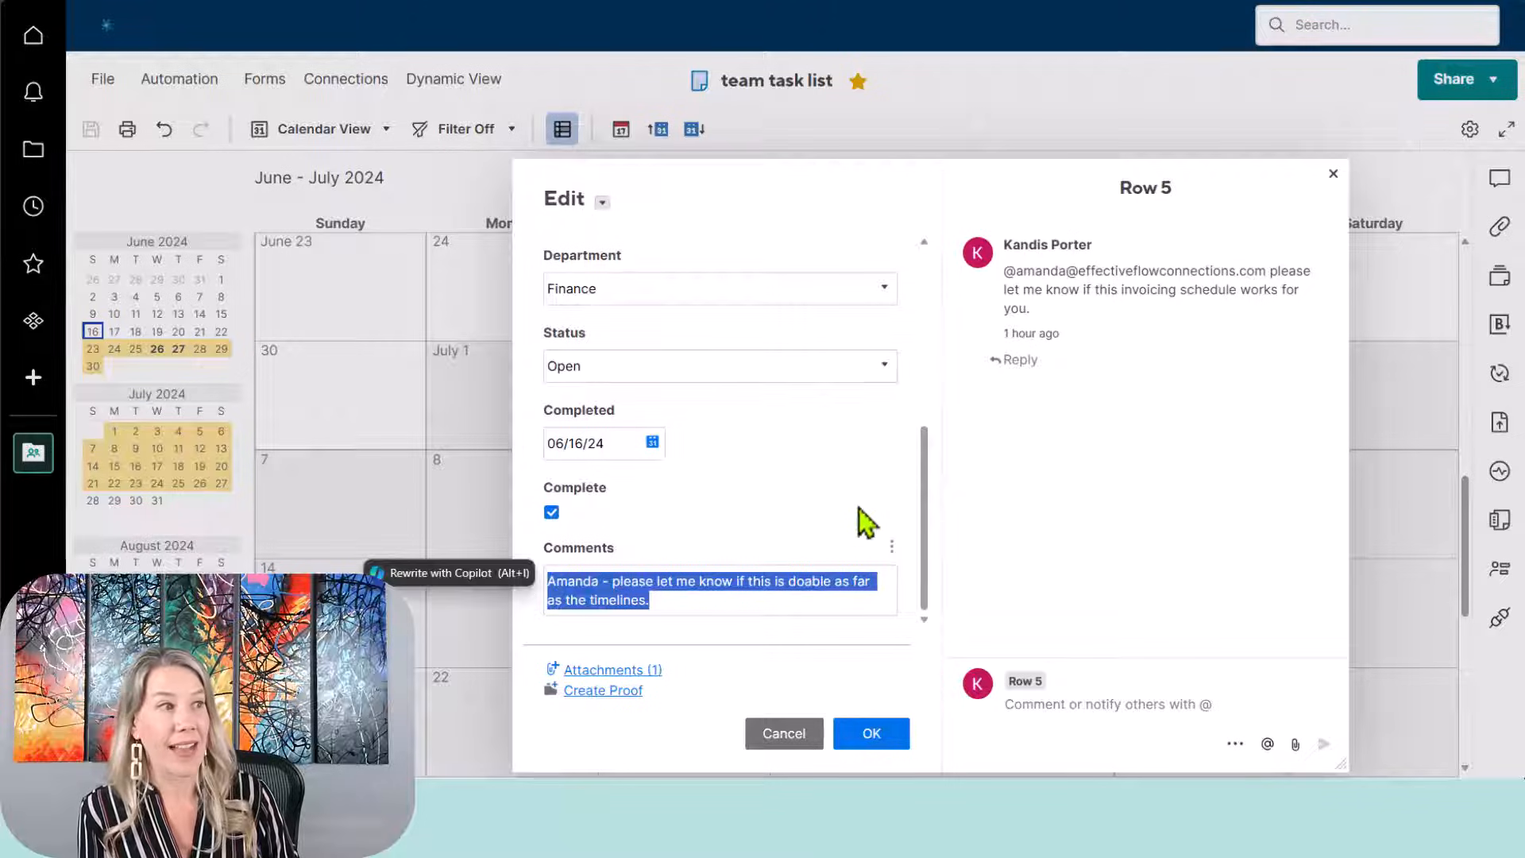
pyautogui.scroll(2, 860, 508)
pyautogui.scroll(1, 860, 507)
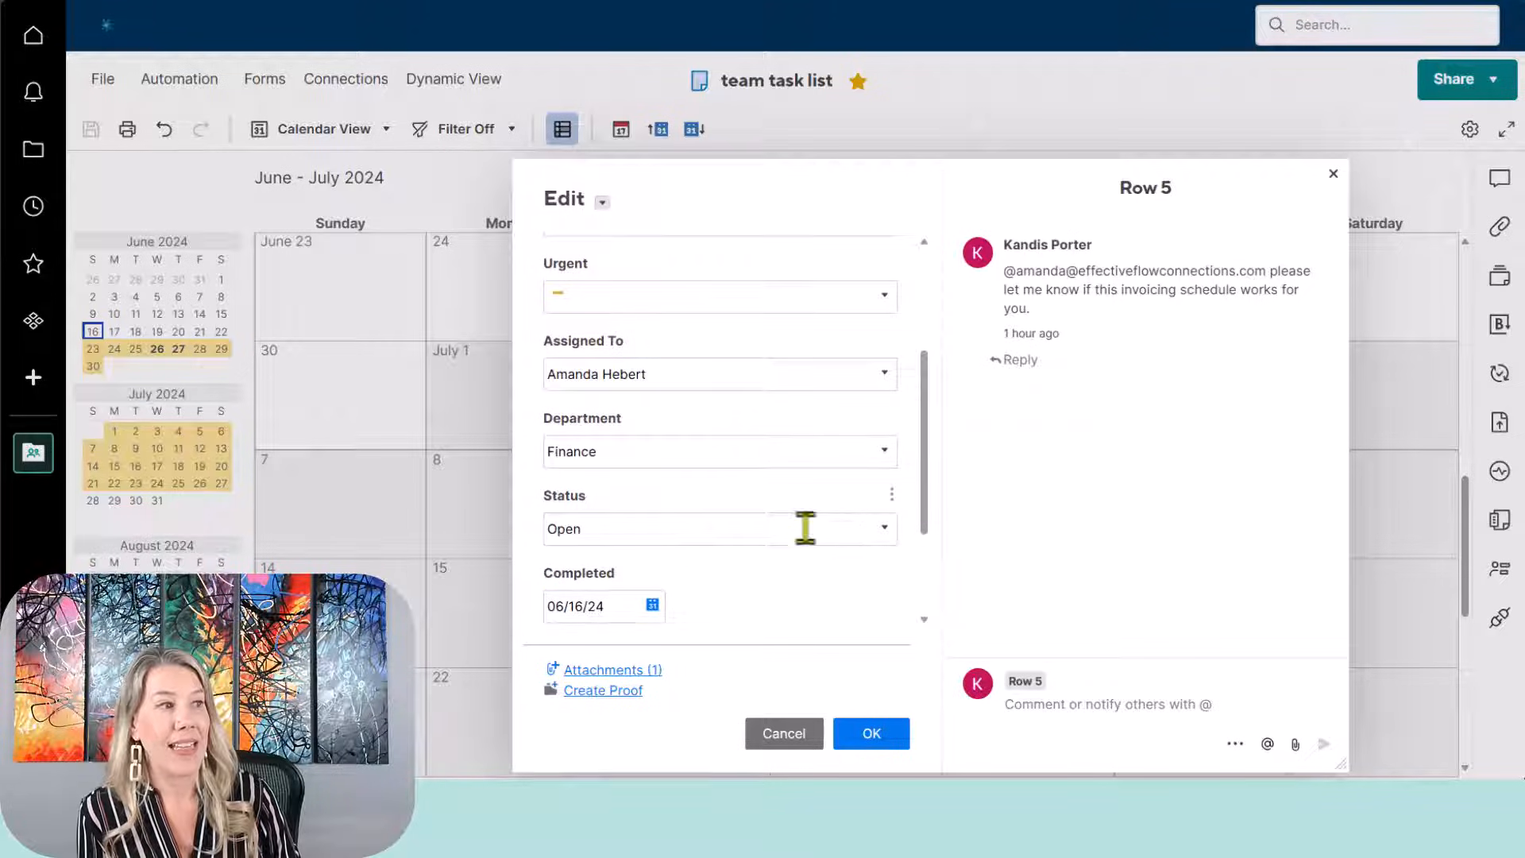
pyautogui.scroll(3, 706, 458)
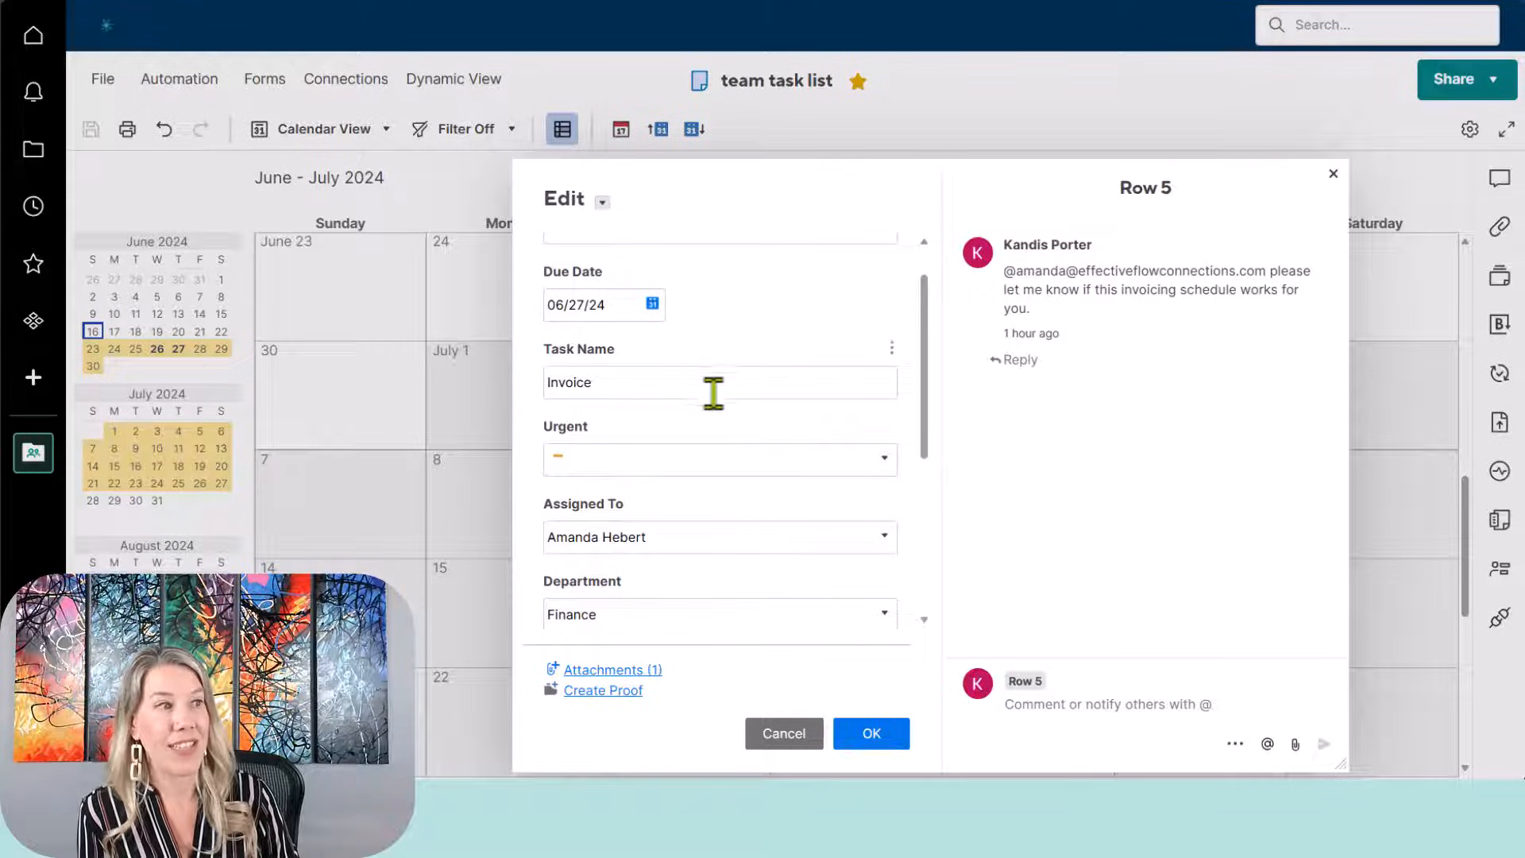
pyautogui.scroll(1, 817, 325)
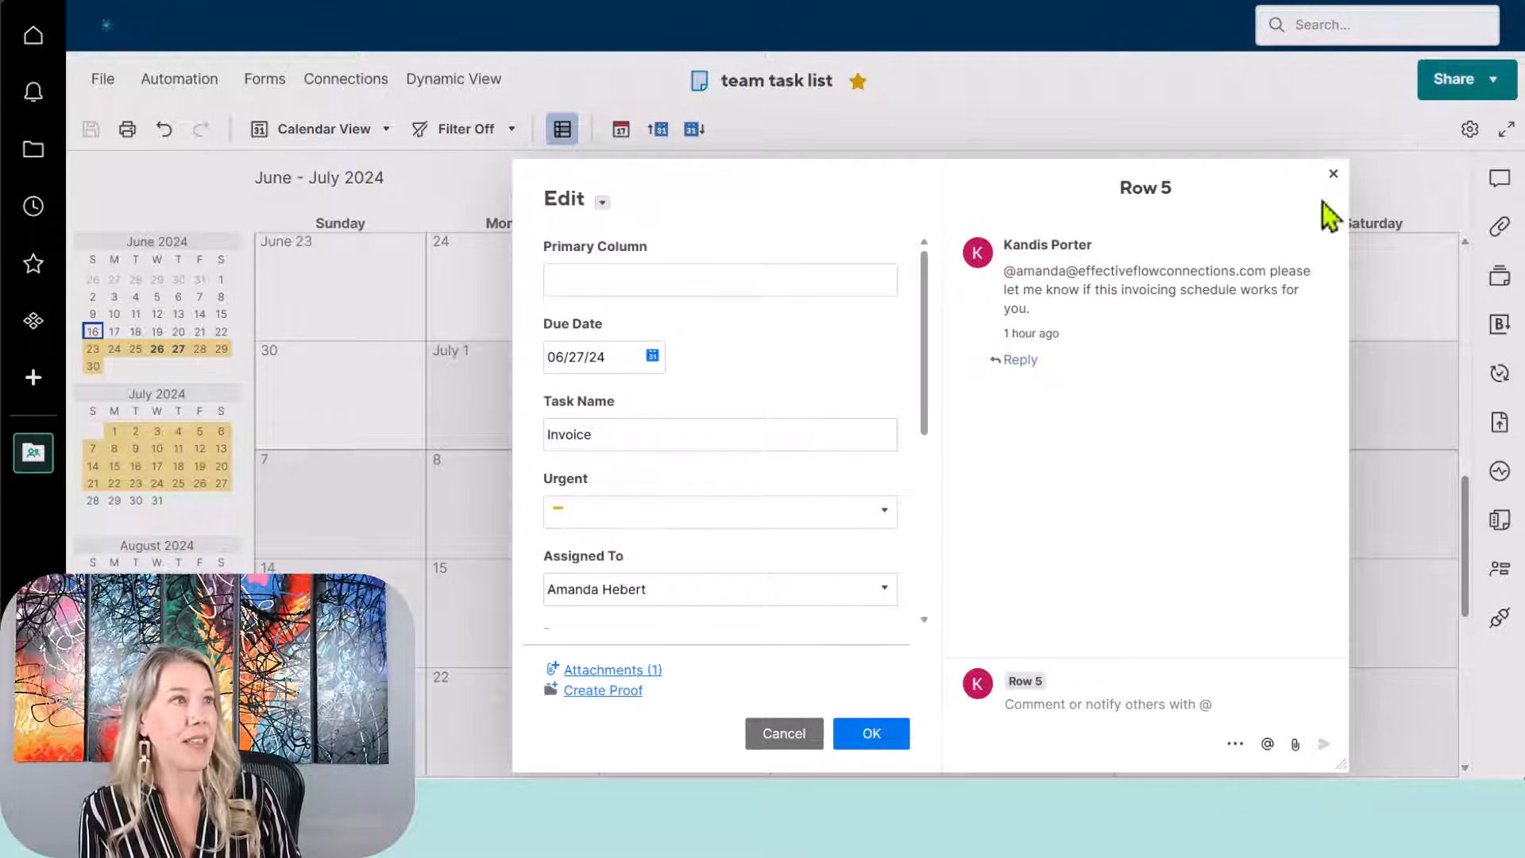
pyautogui.click(1334, 174)
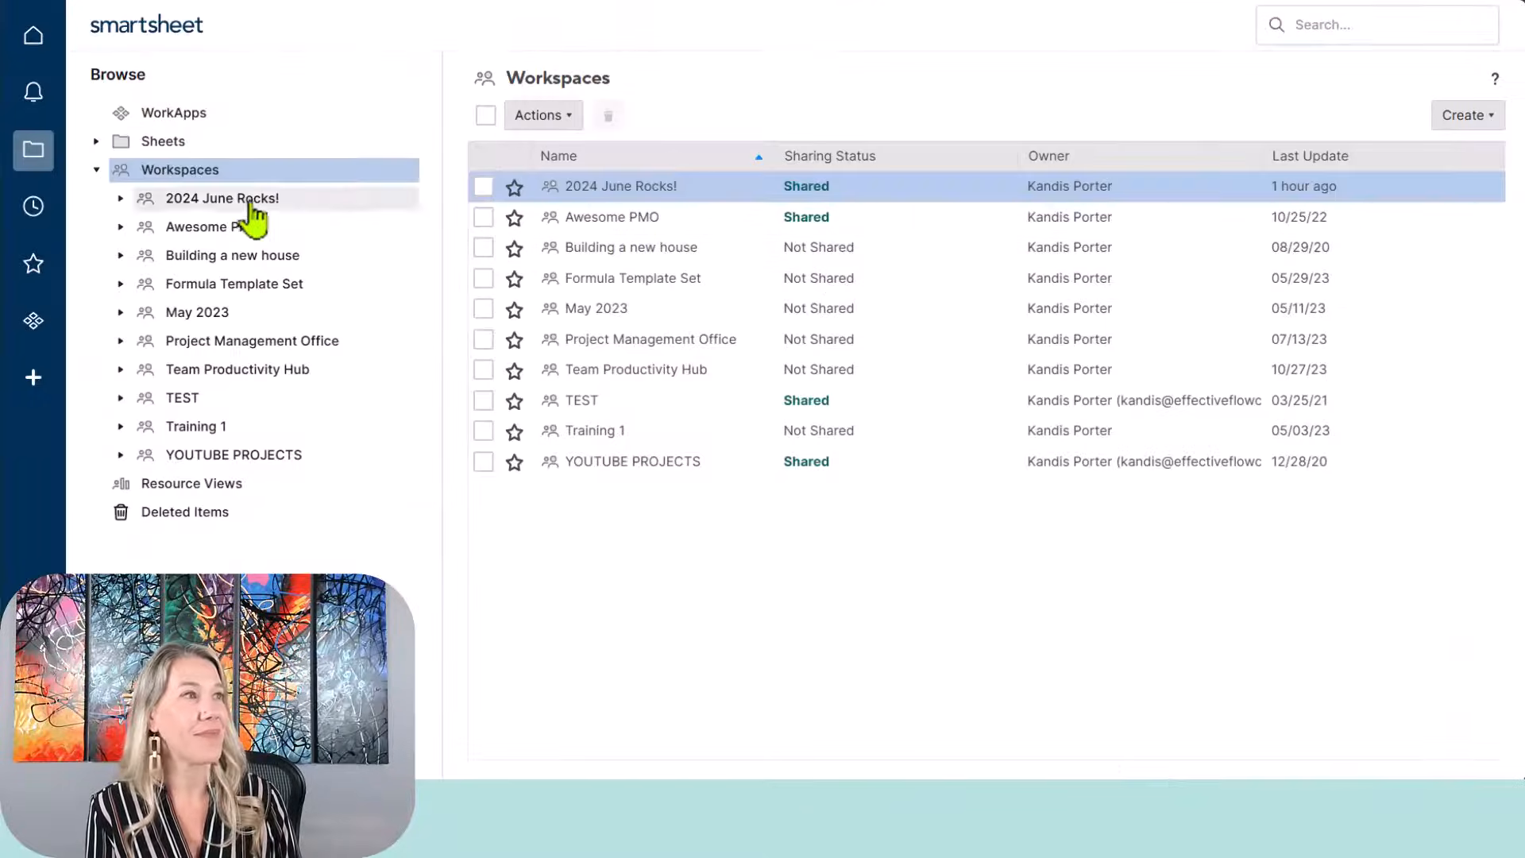
# Step: Check the creation options in the 2024 June Rocks! workspace and open its Training Project sheet
pyautogui.click(190, 198)
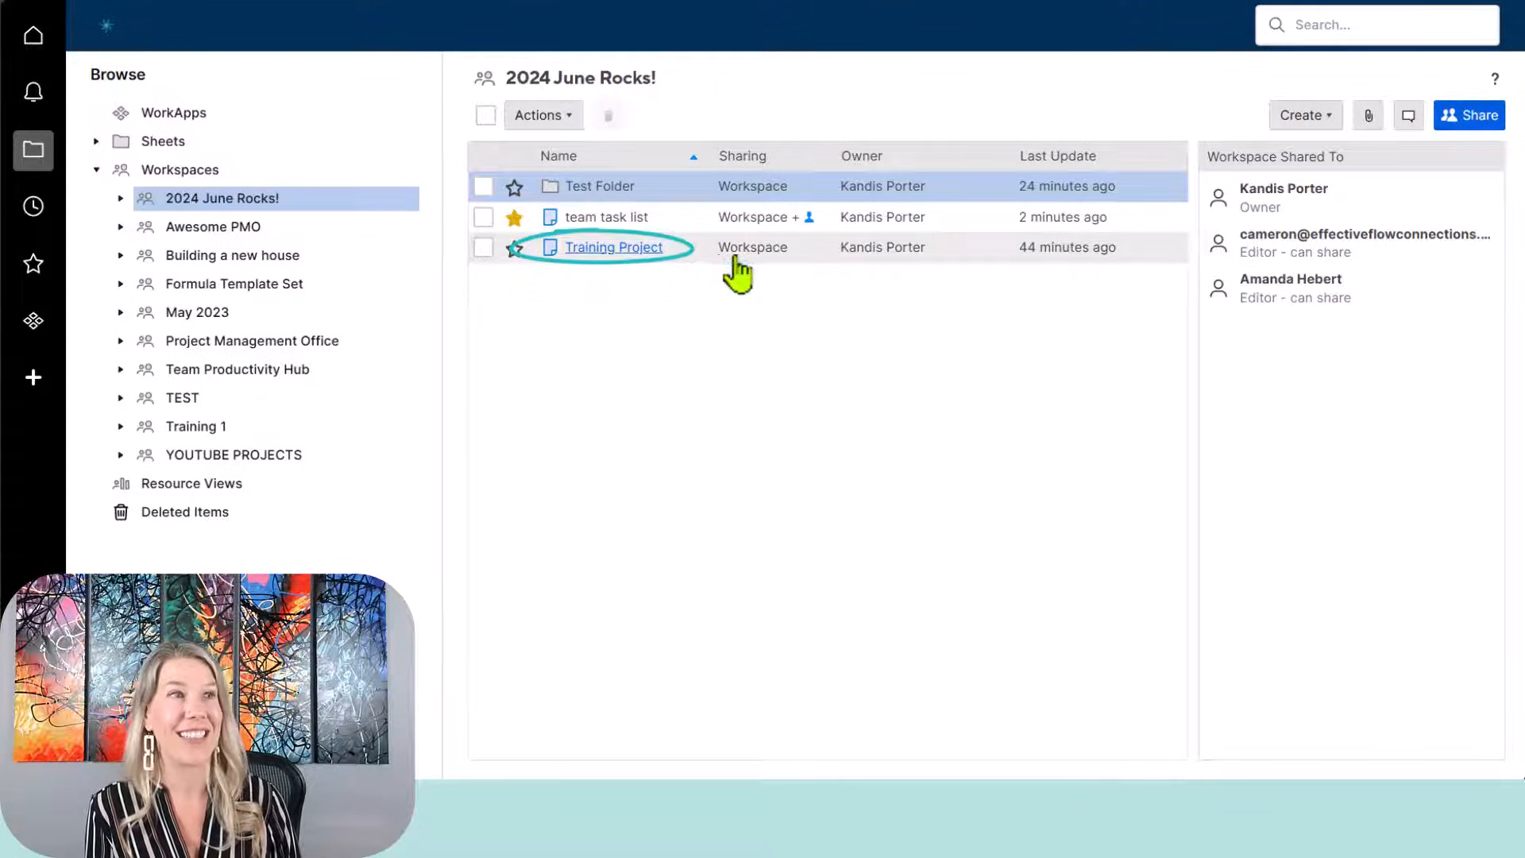
pyautogui.click(1319, 117)
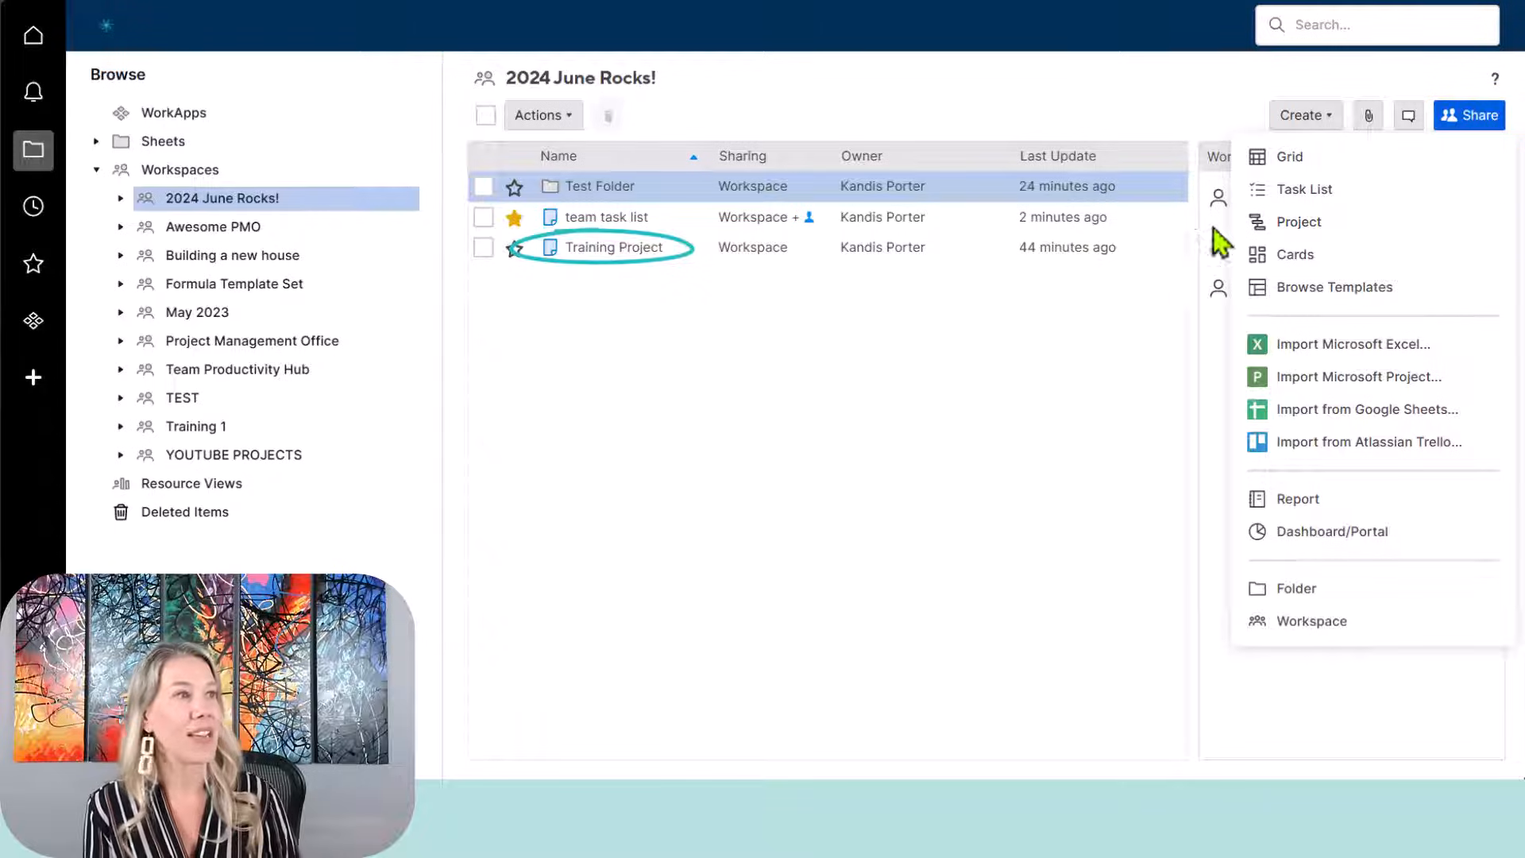
pyautogui.click(619, 249)
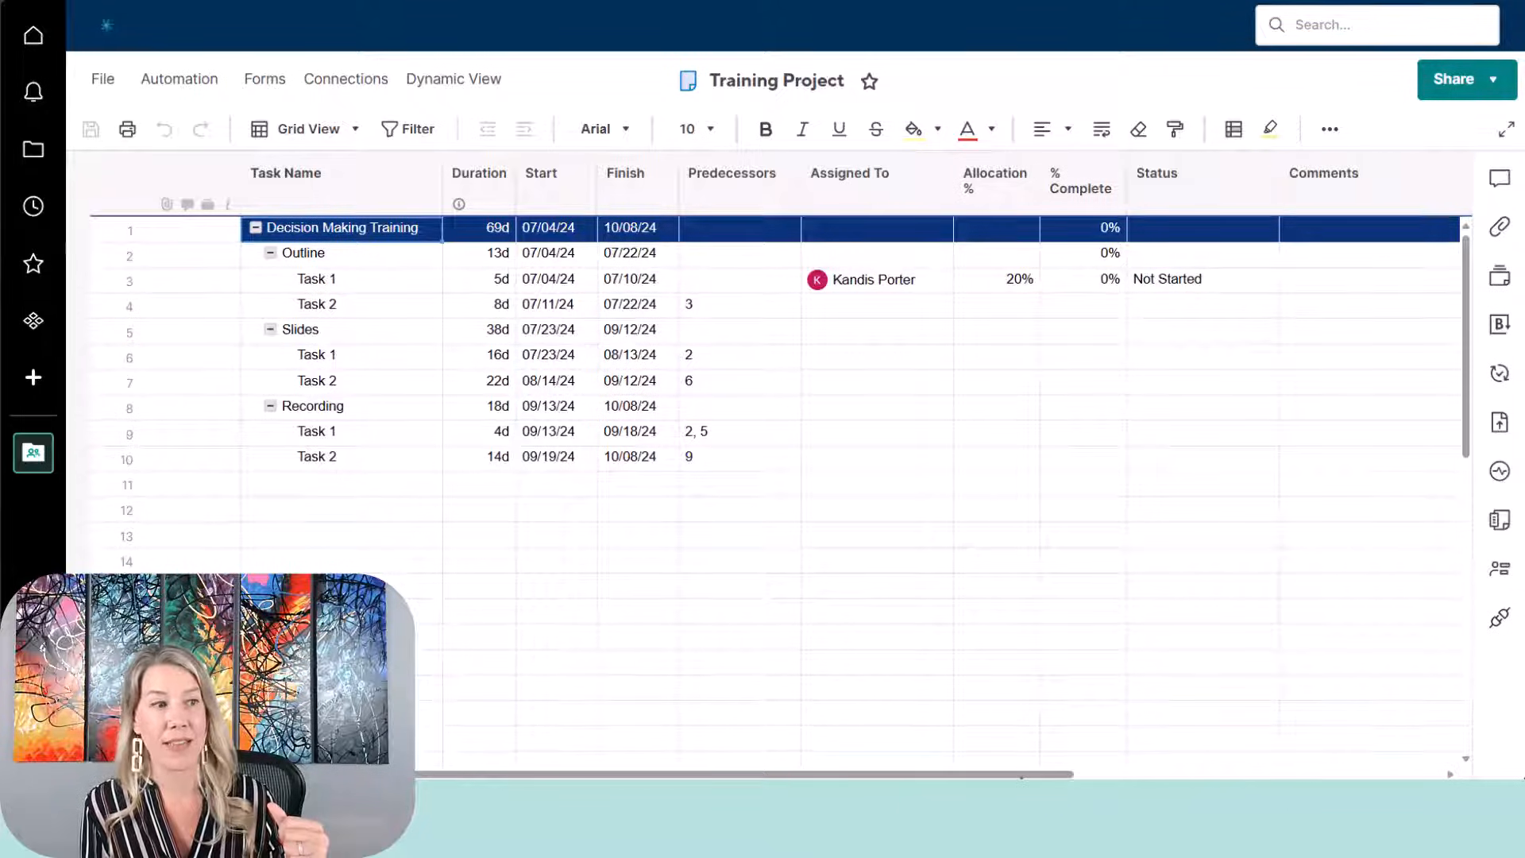
pyautogui.moveTo(1071, 776)
pyautogui.mouseDown()
pyautogui.moveTo(1349, 777)
pyautogui.moveTo(1071, 776)
pyautogui.mouseUp()
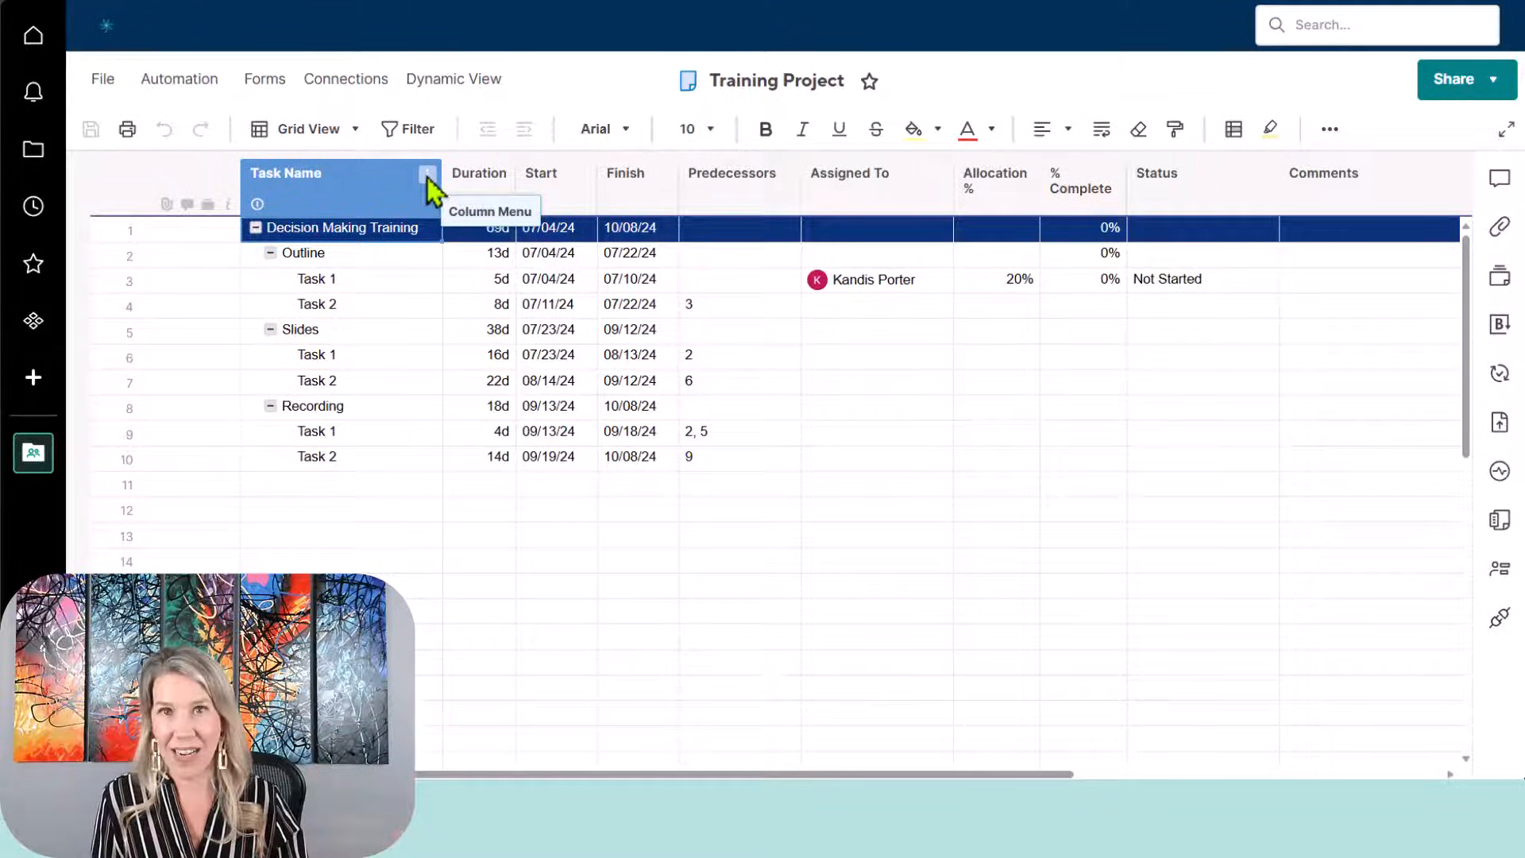
# Step: Collapse the Decision Making Training parent row and expand it again
pyautogui.click(86, 227)
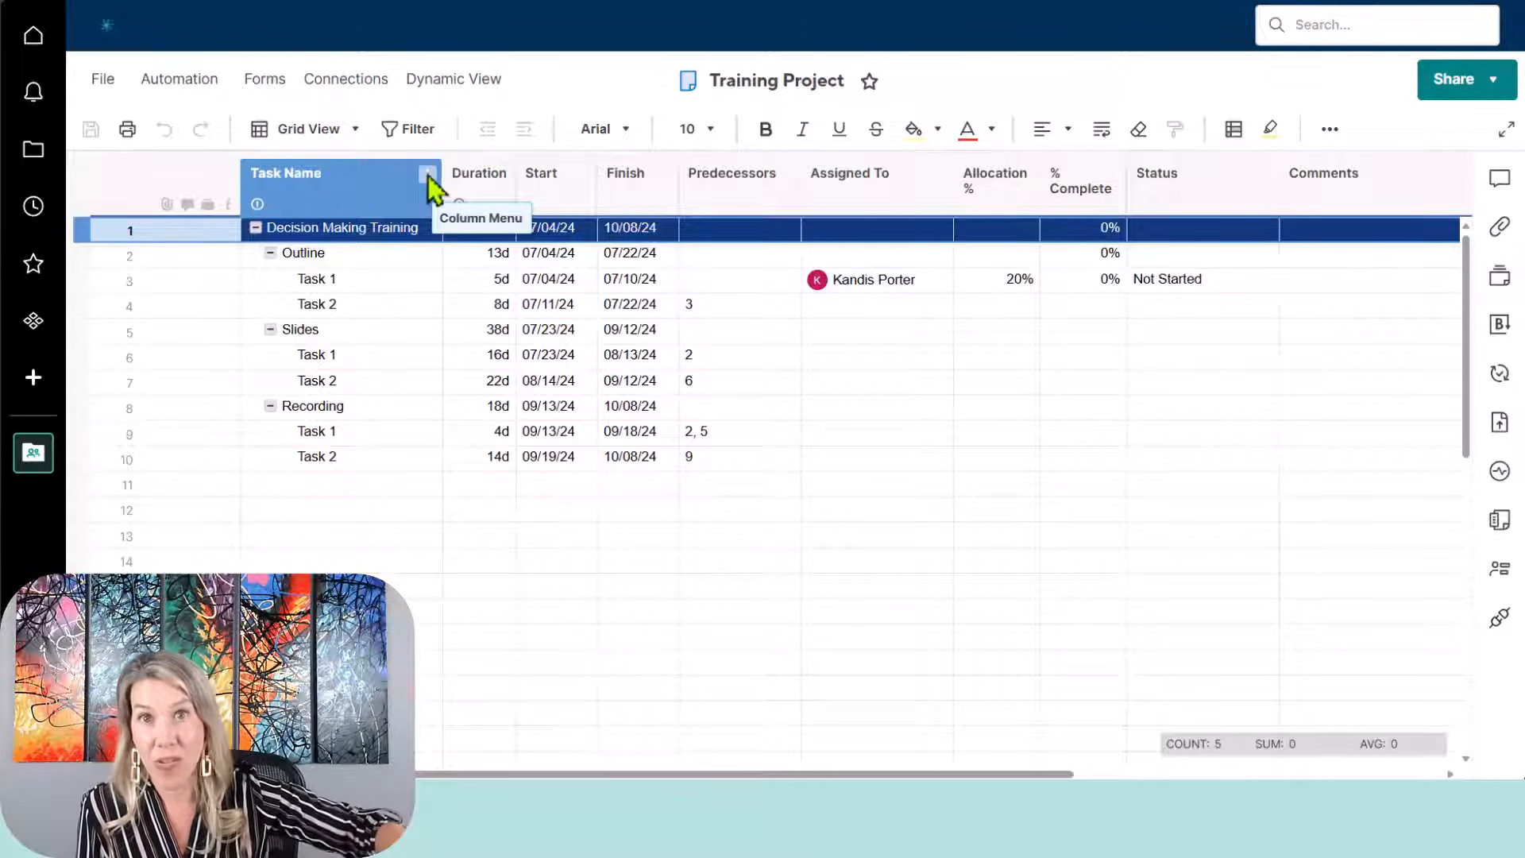
pyautogui.click(255, 228)
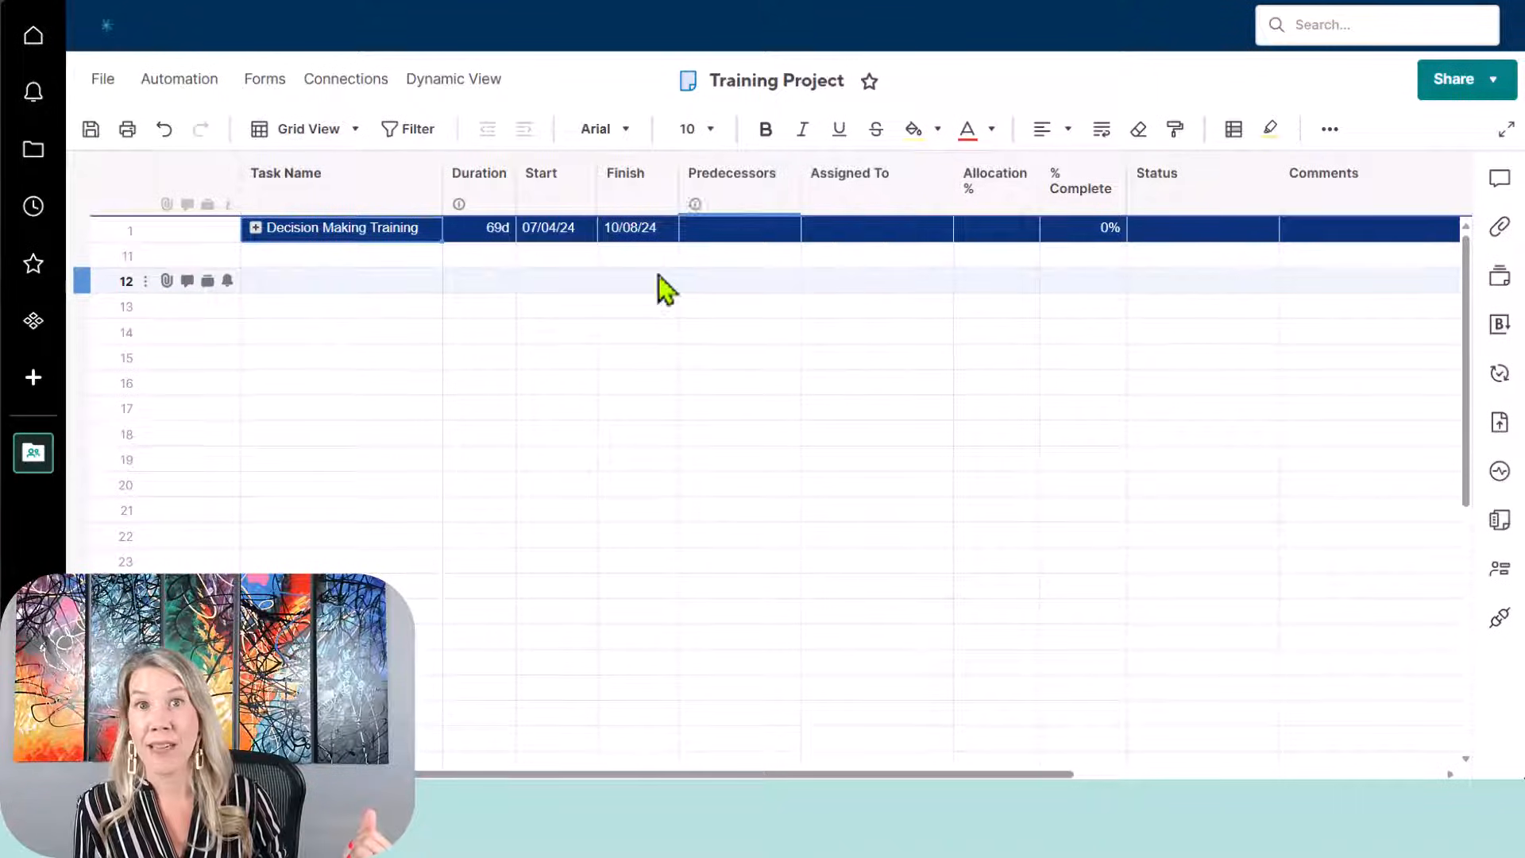
pyautogui.click(255, 228)
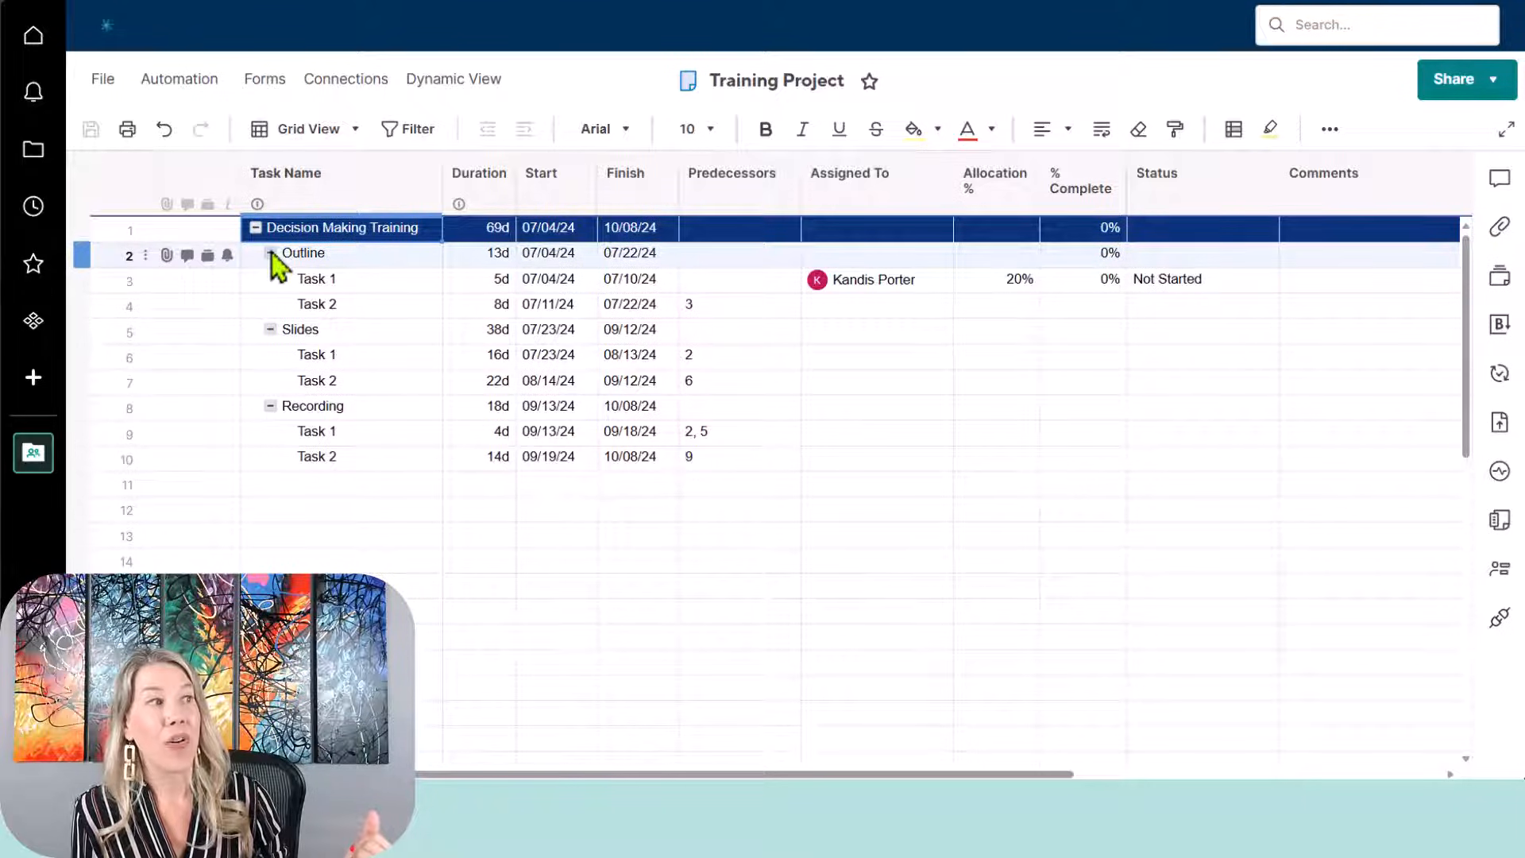
# Step: Collapse the Outline, Slides and Recording groups individually and reopen only the Slides group
pyautogui.click(271, 253)
pyautogui.click(270, 253)
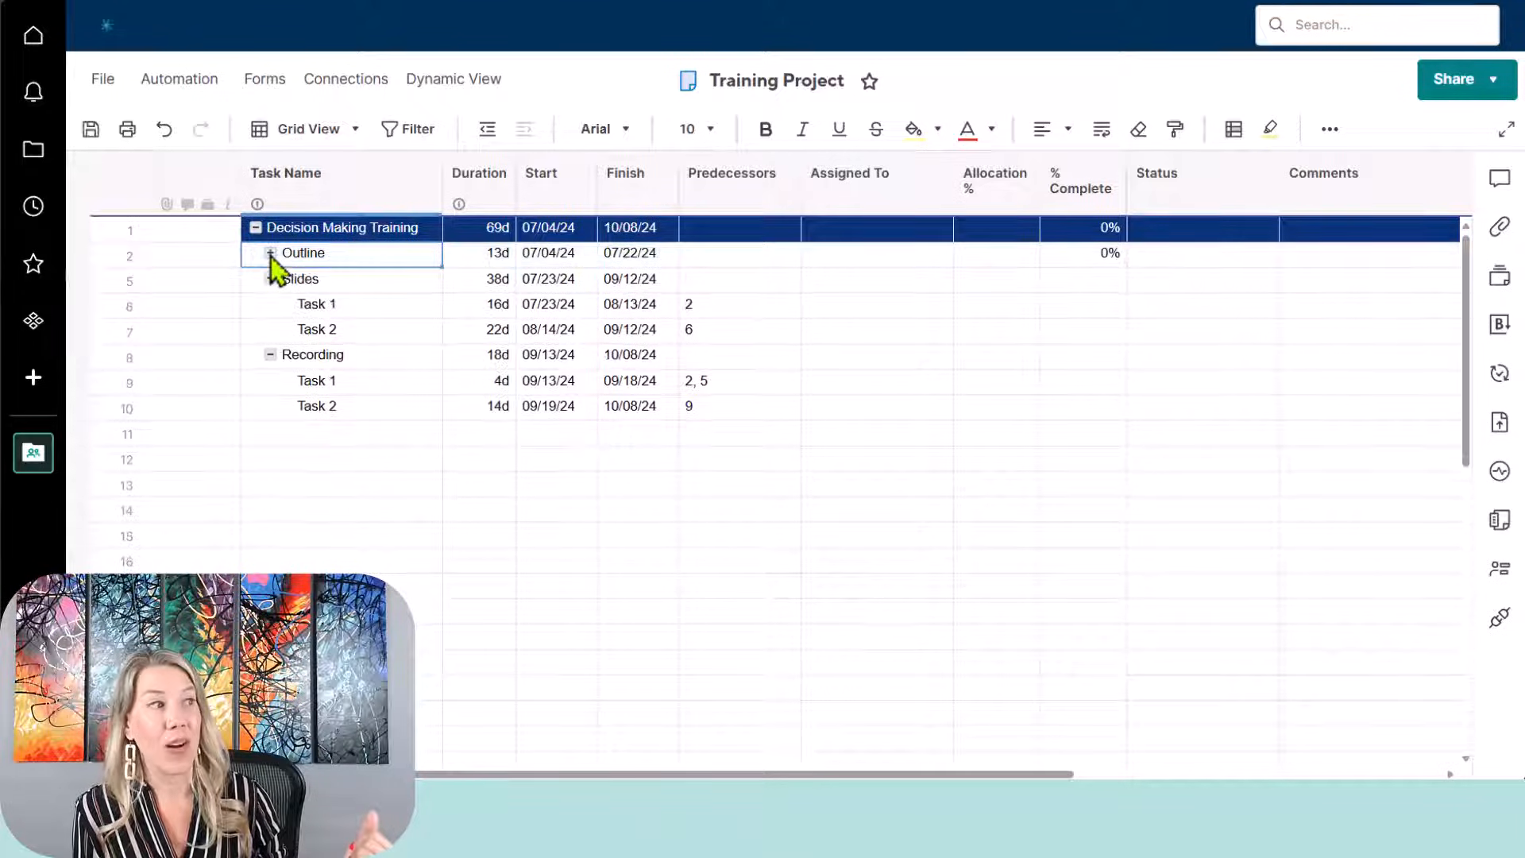
pyautogui.click(270, 278)
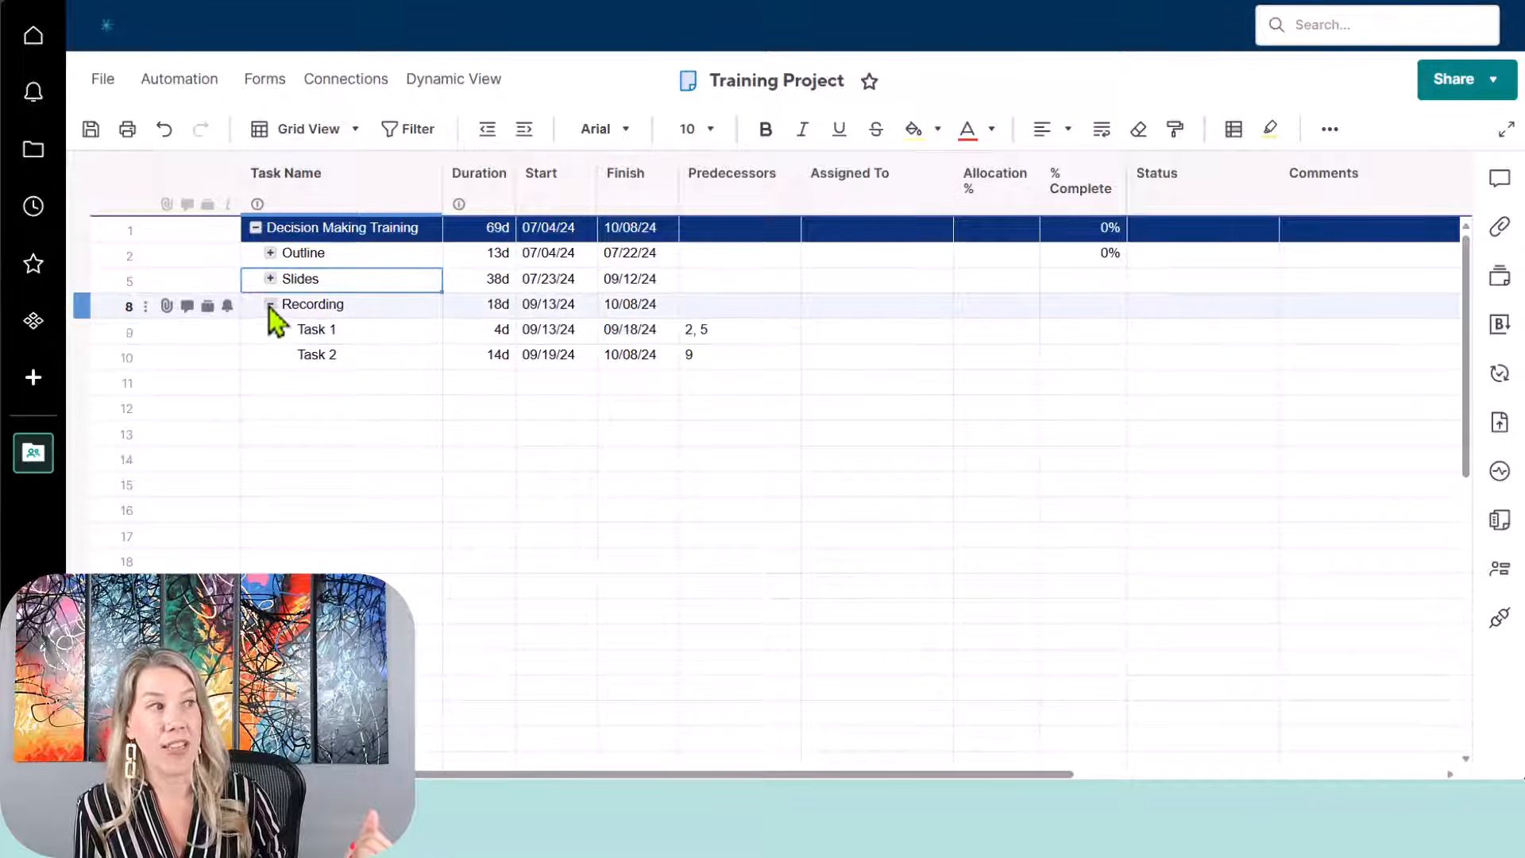
pyautogui.click(271, 304)
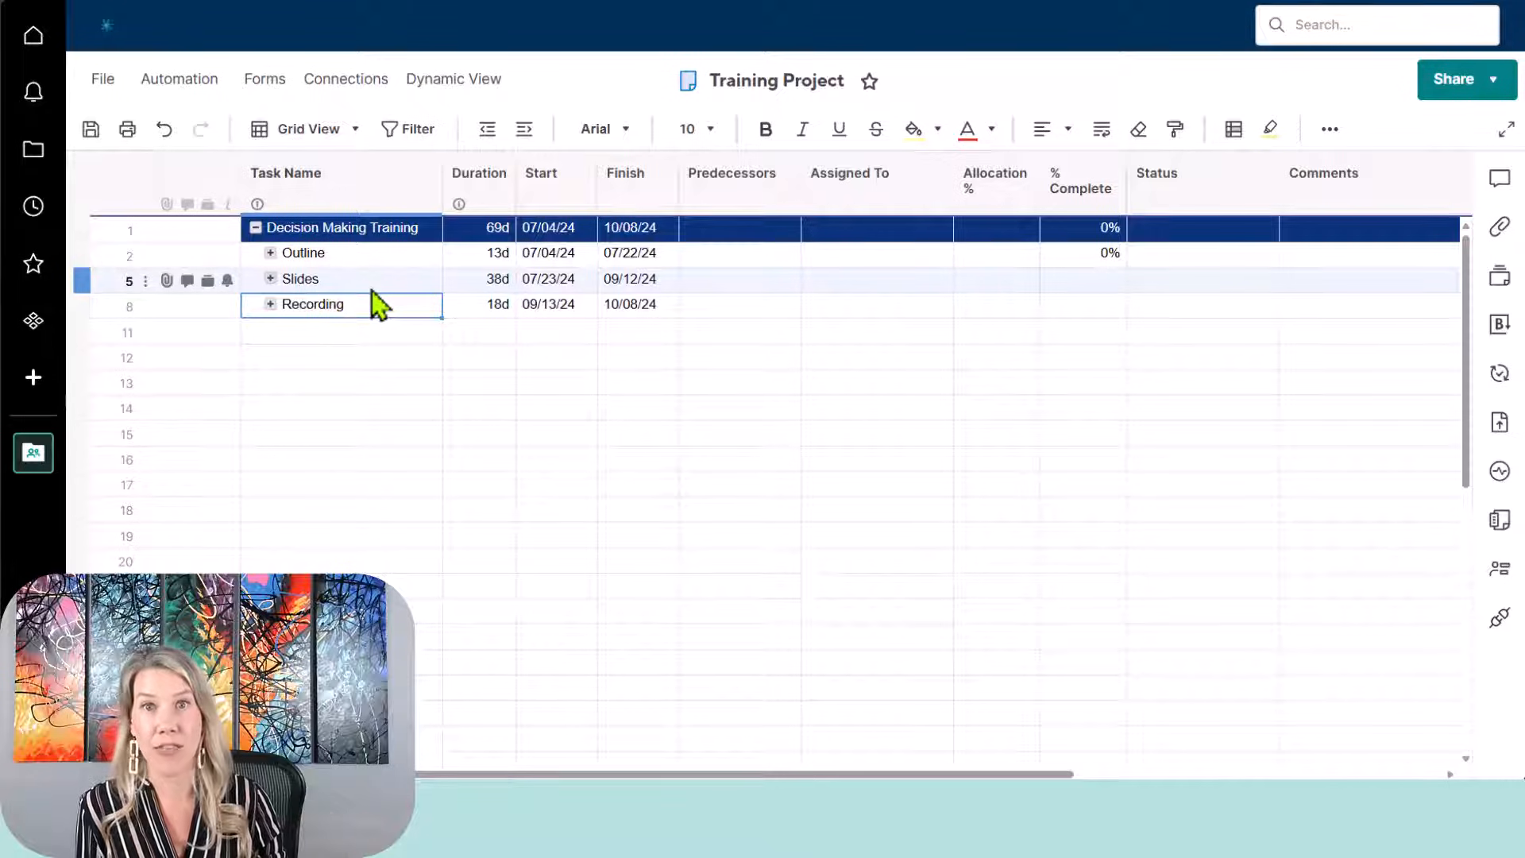
pyautogui.click(270, 279)
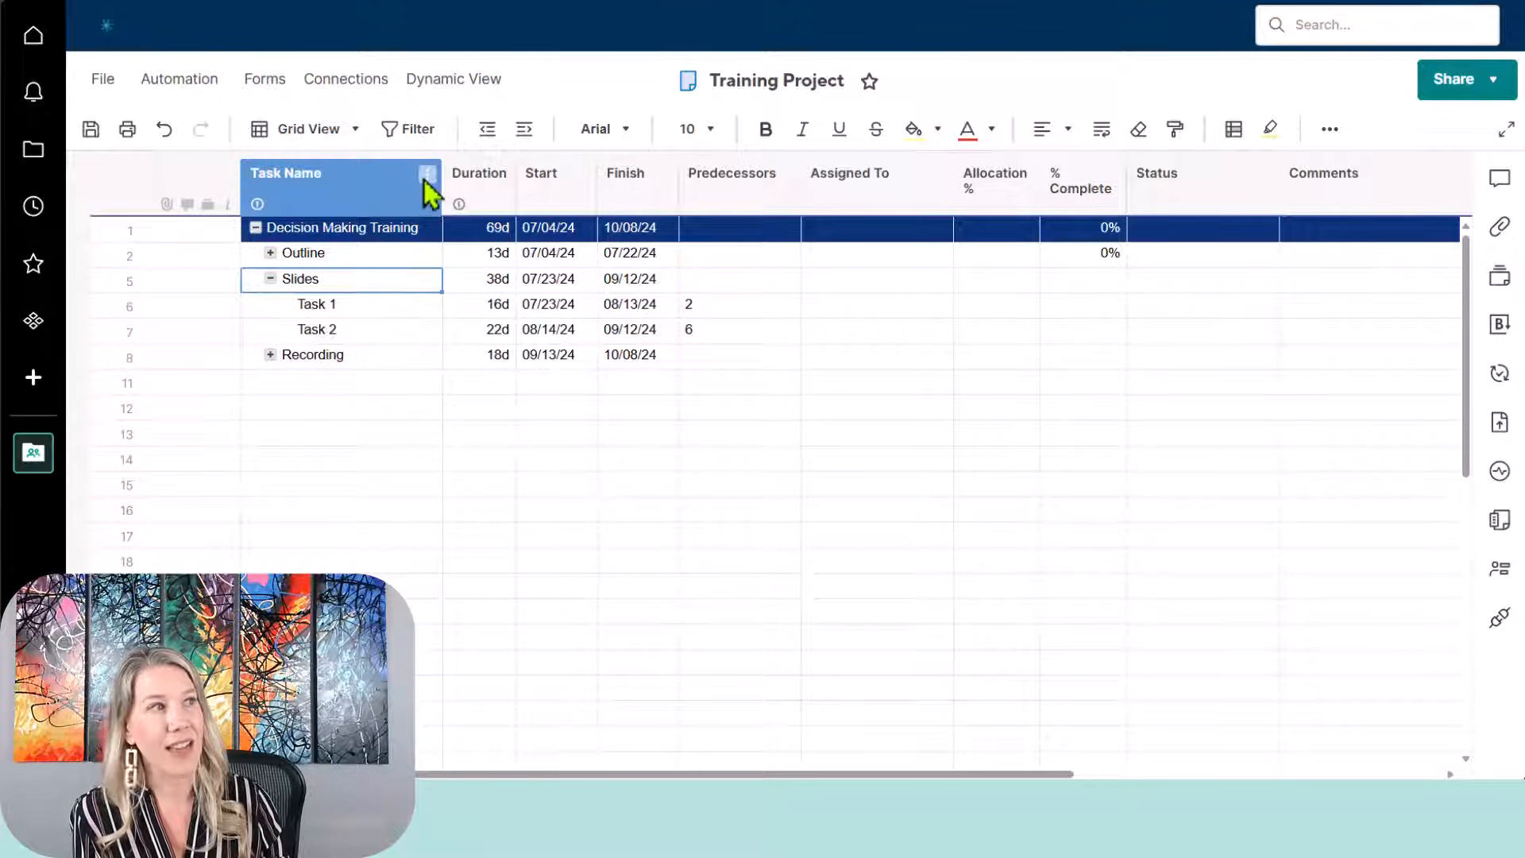
# Step: Collapse the entire task hierarchy through the Task Name column and expand all rows again
pyautogui.click(423, 179)
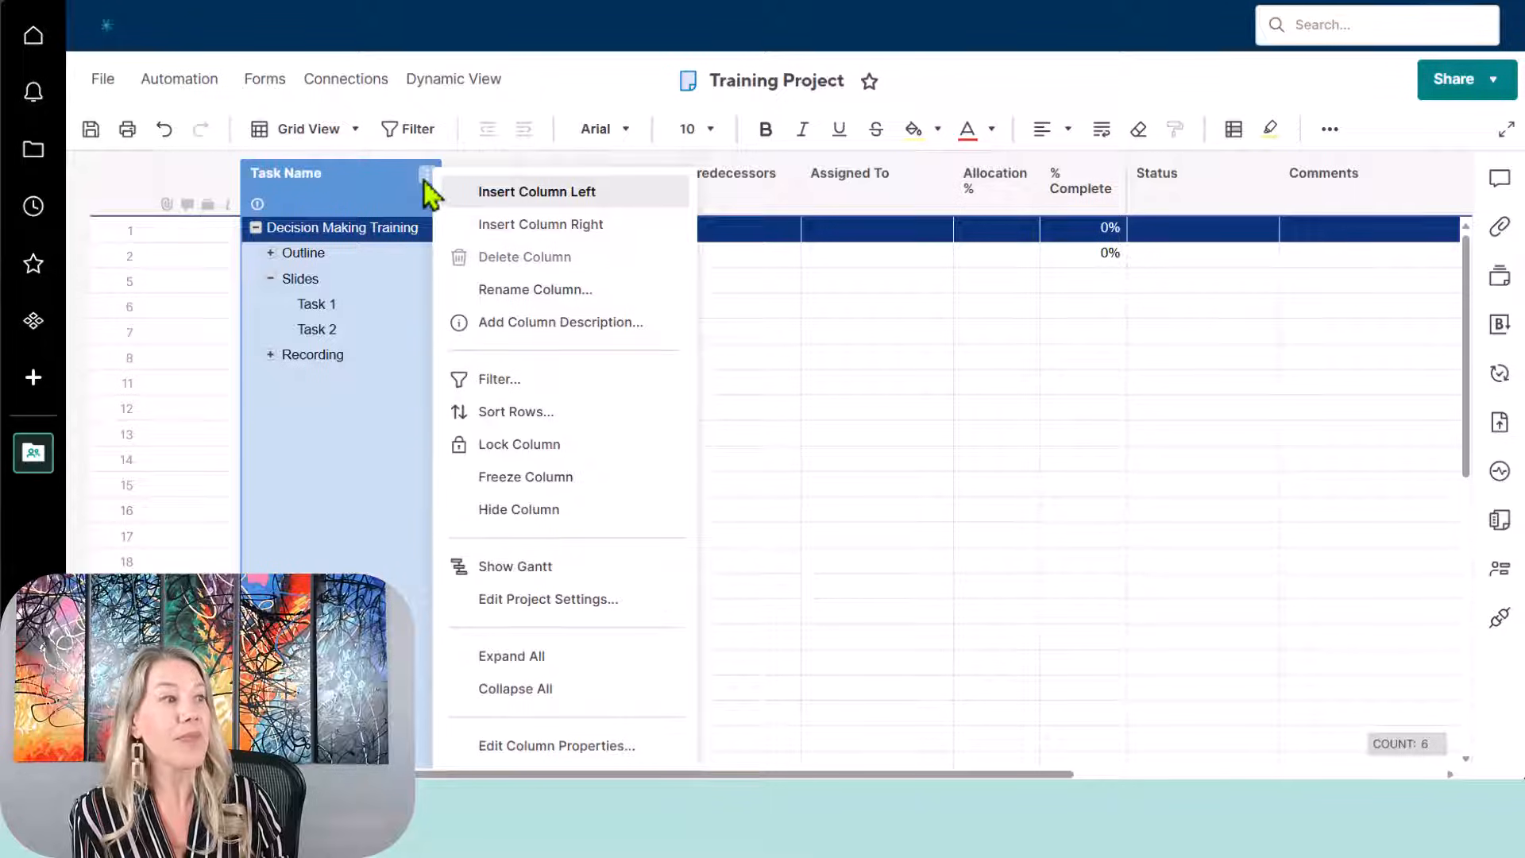
pyautogui.click(578, 694)
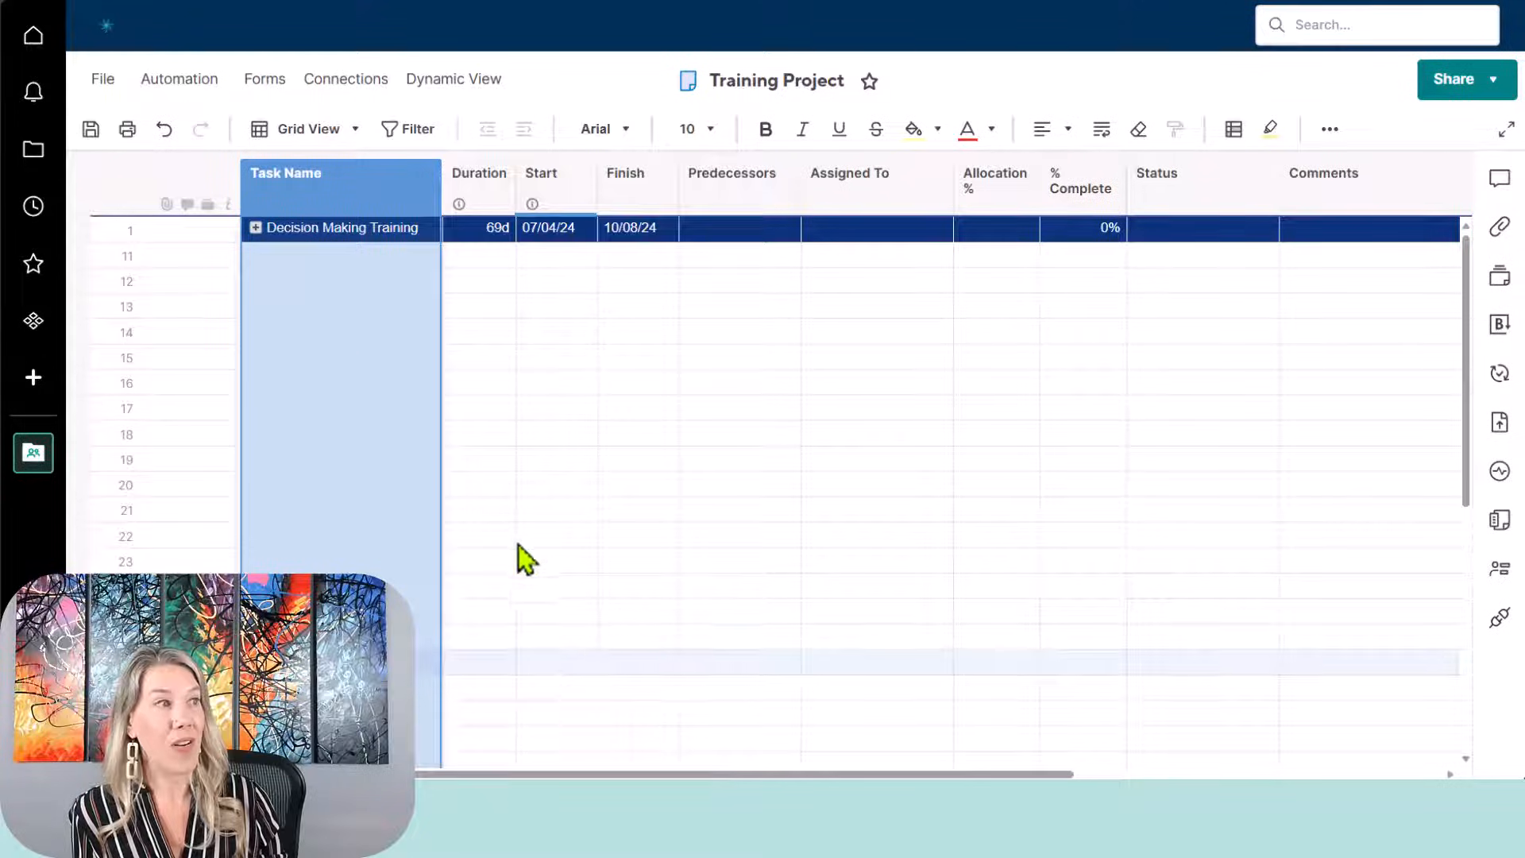
pyautogui.click(254, 227)
pyautogui.click(255, 228)
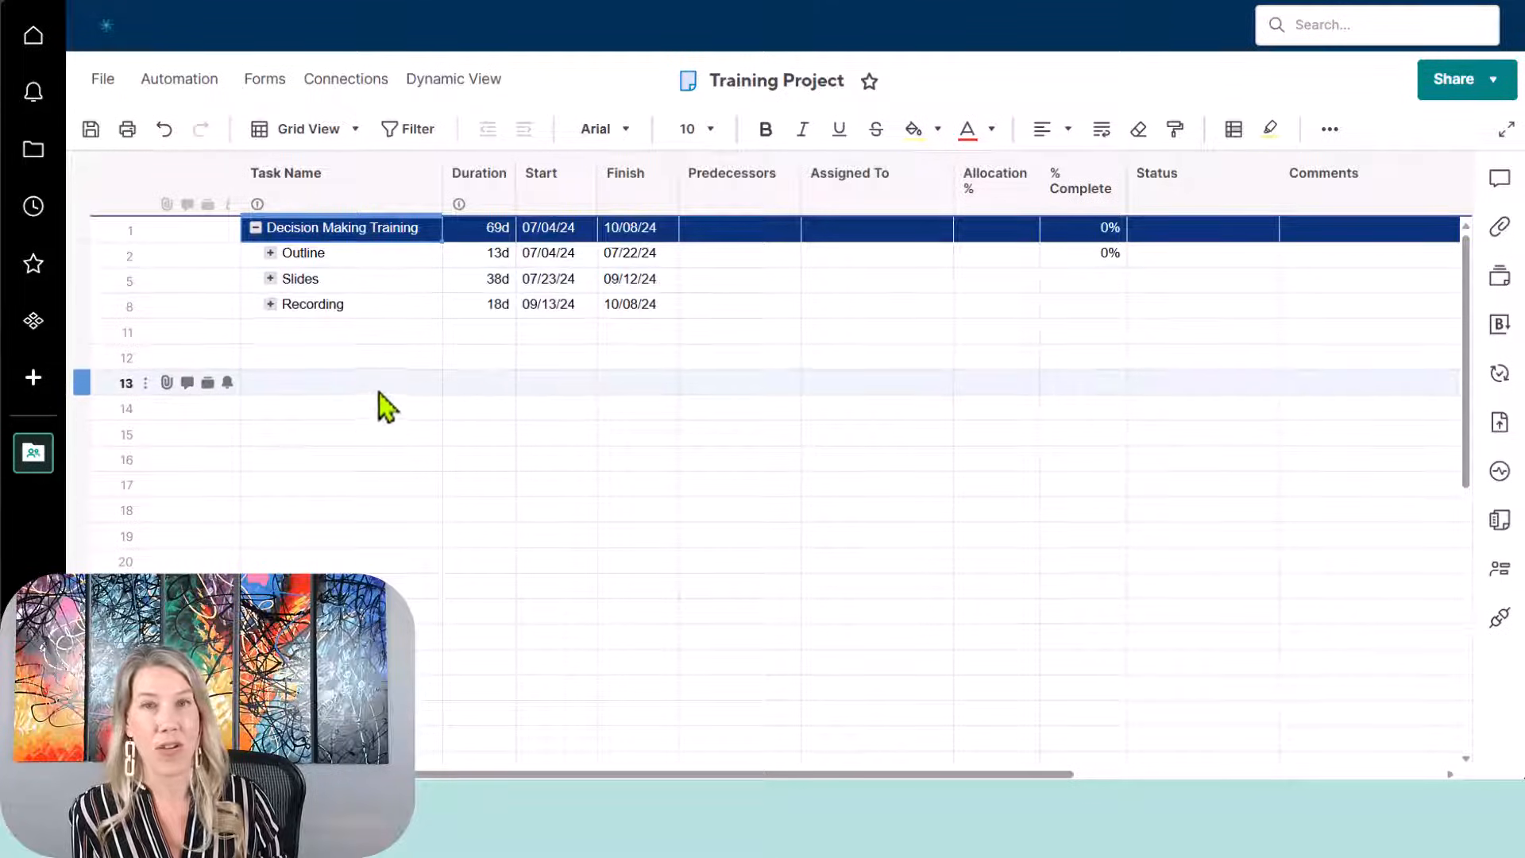
pyautogui.click(422, 174)
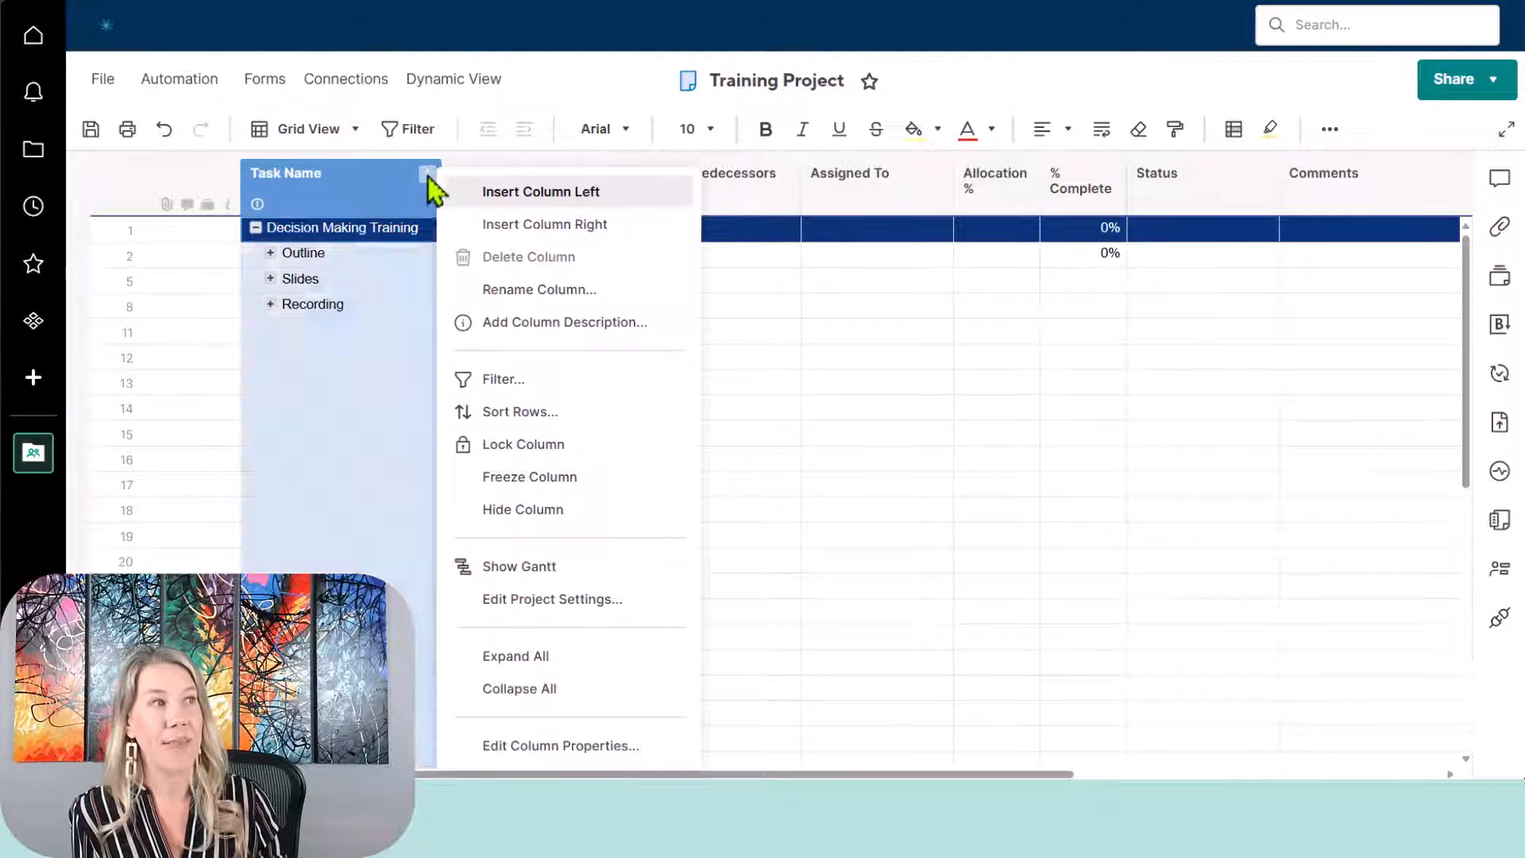
pyautogui.click(548, 658)
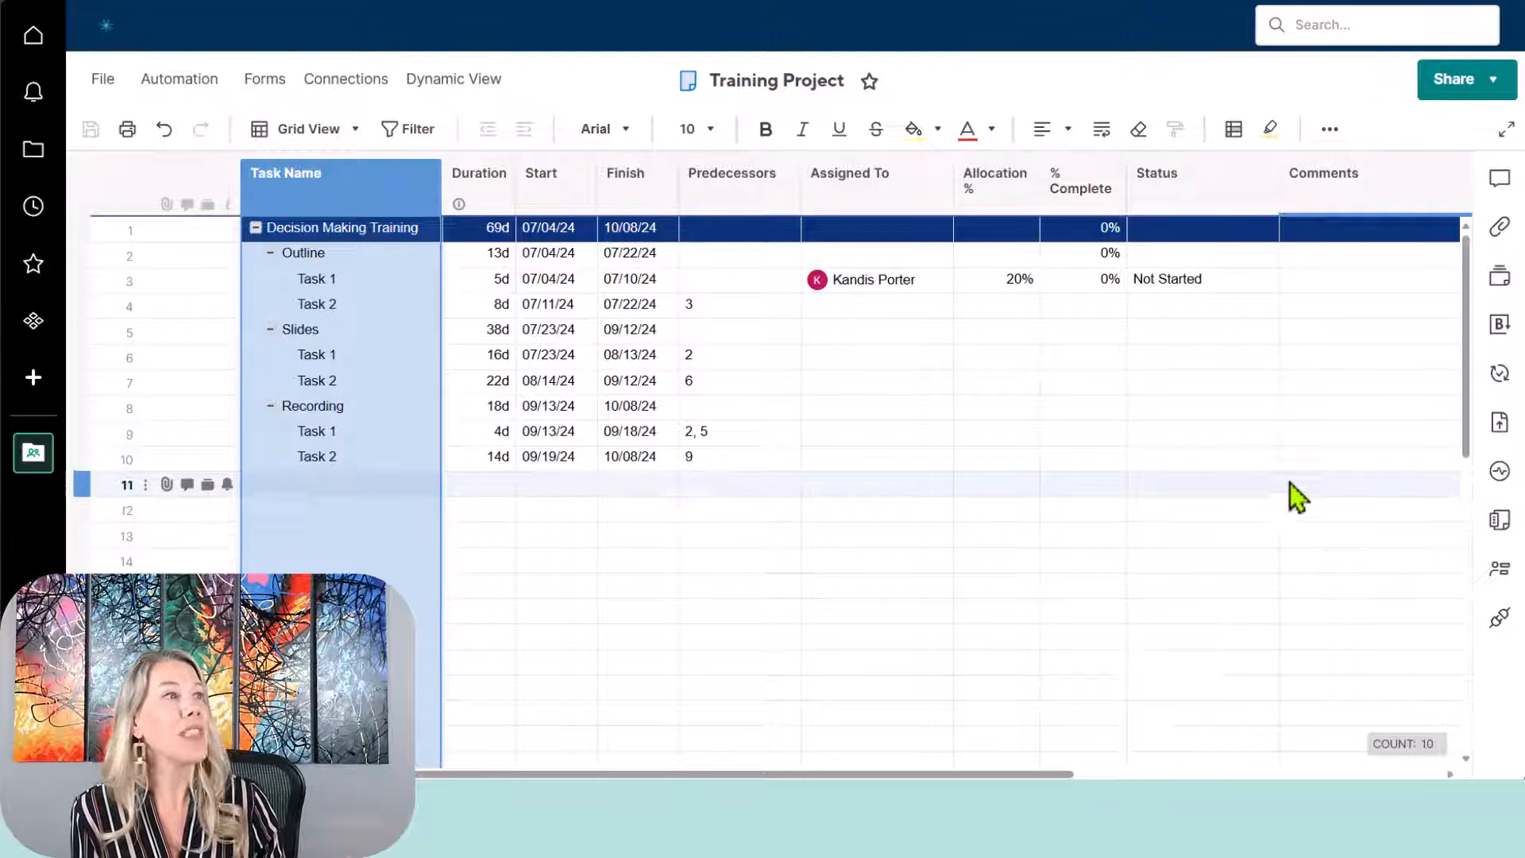
# Step: Switch the sheet to Gantt View and widen the chart up to the Finish column to view the Recording tasks' bars
pyautogui.click(318, 131)
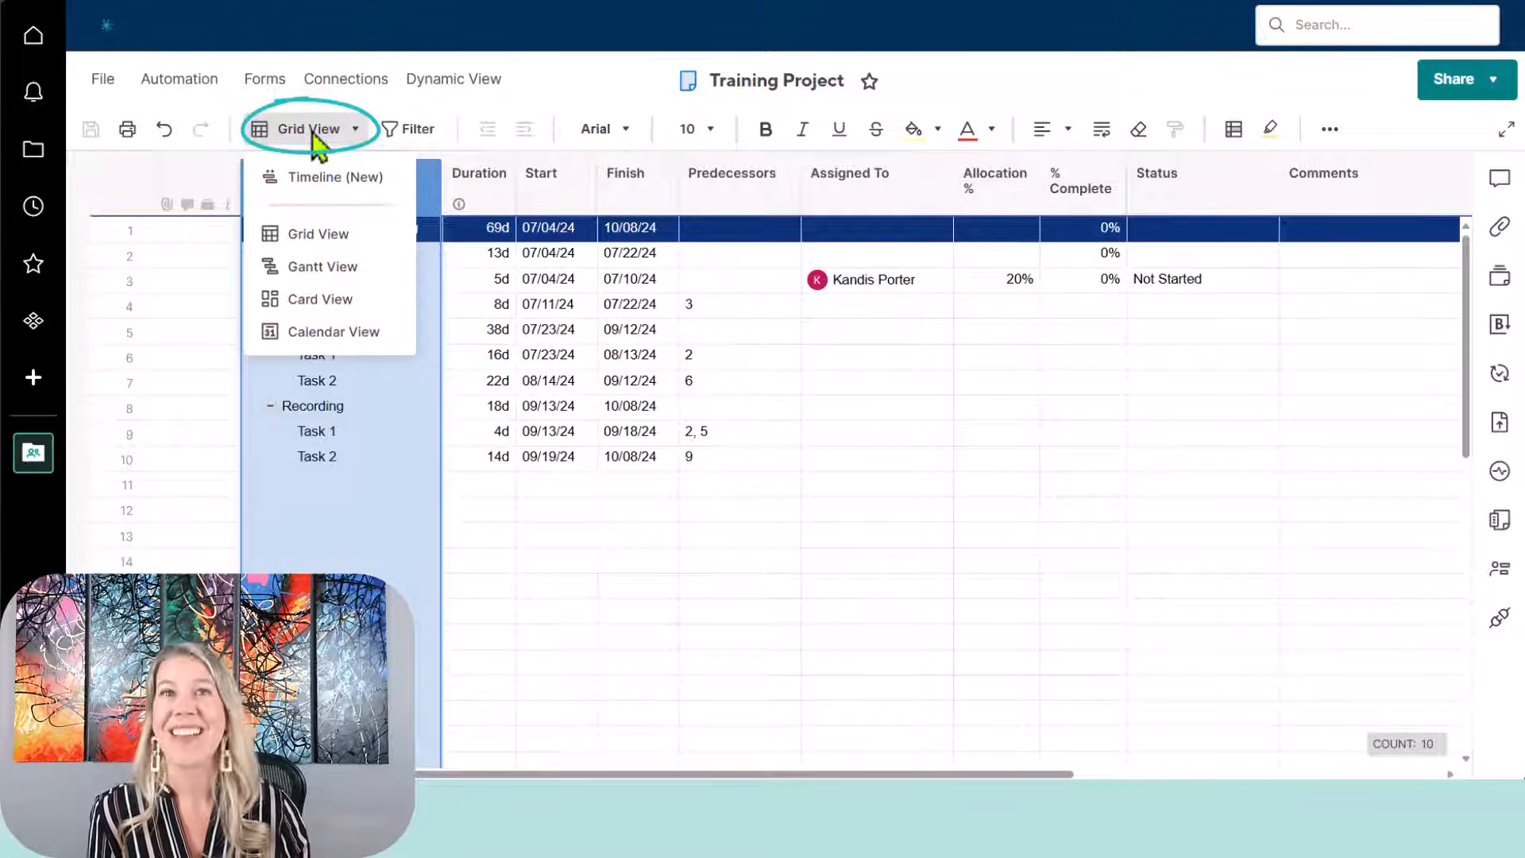
pyautogui.click(312, 271)
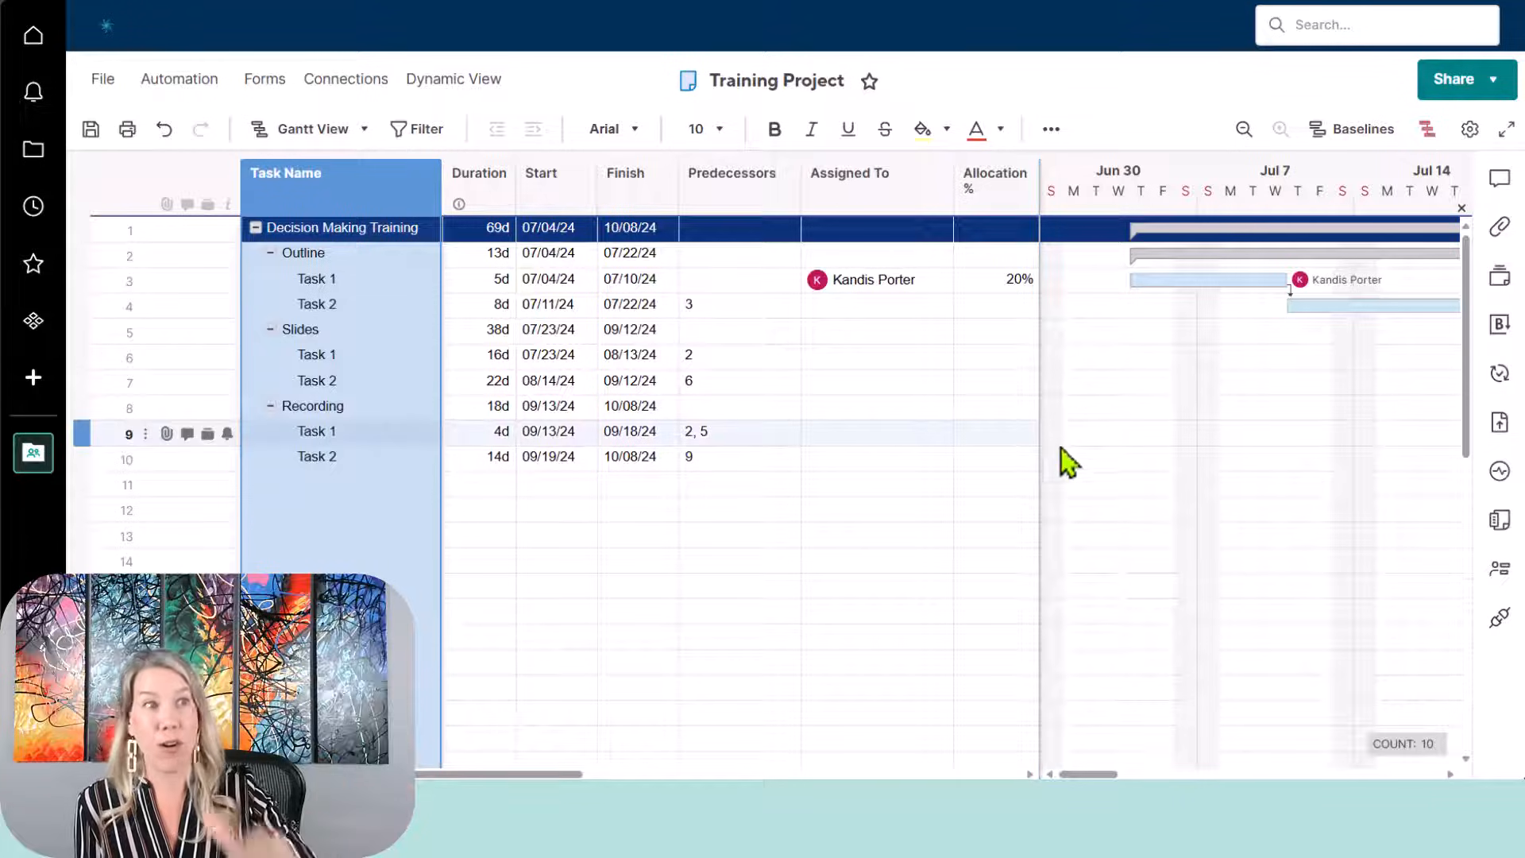
pyautogui.moveTo(1043, 438); pyautogui.dragTo(680, 441)
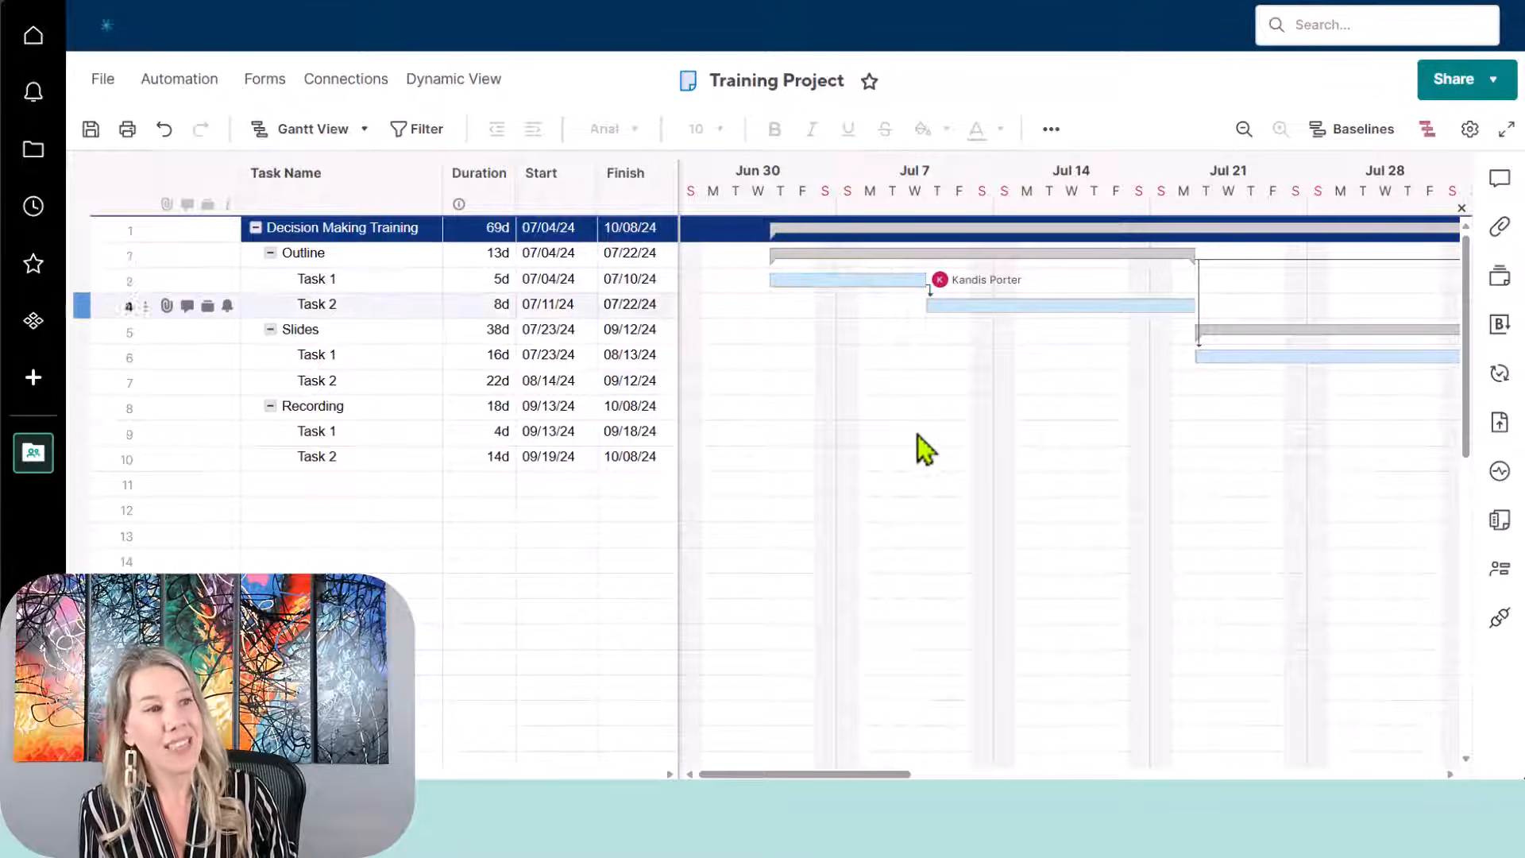
pyautogui.moveTo(842, 775); pyautogui.dragTo(1325, 774)
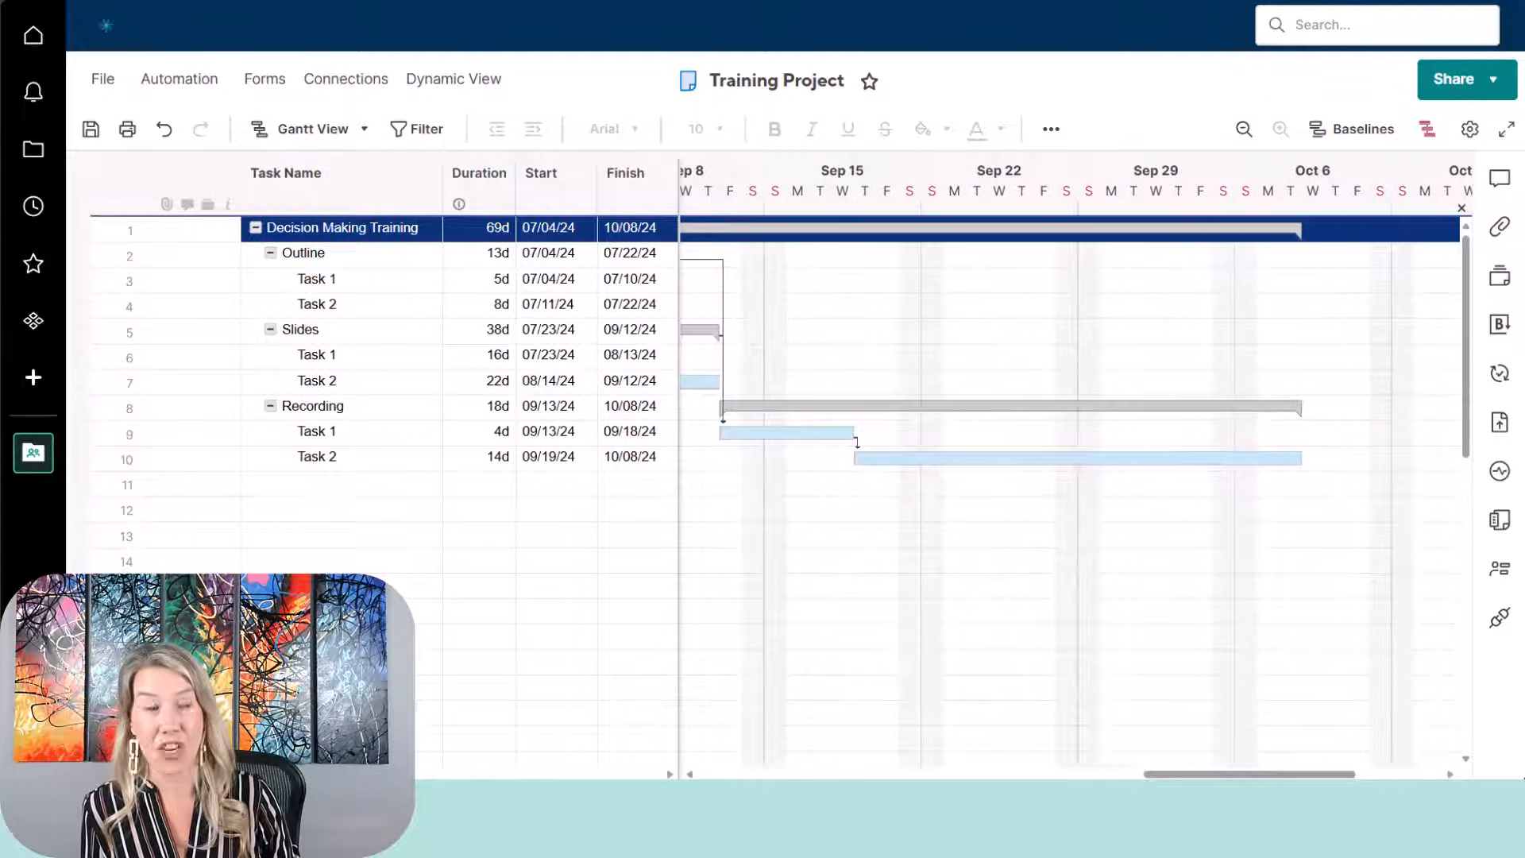
pyautogui.click(1175, 460)
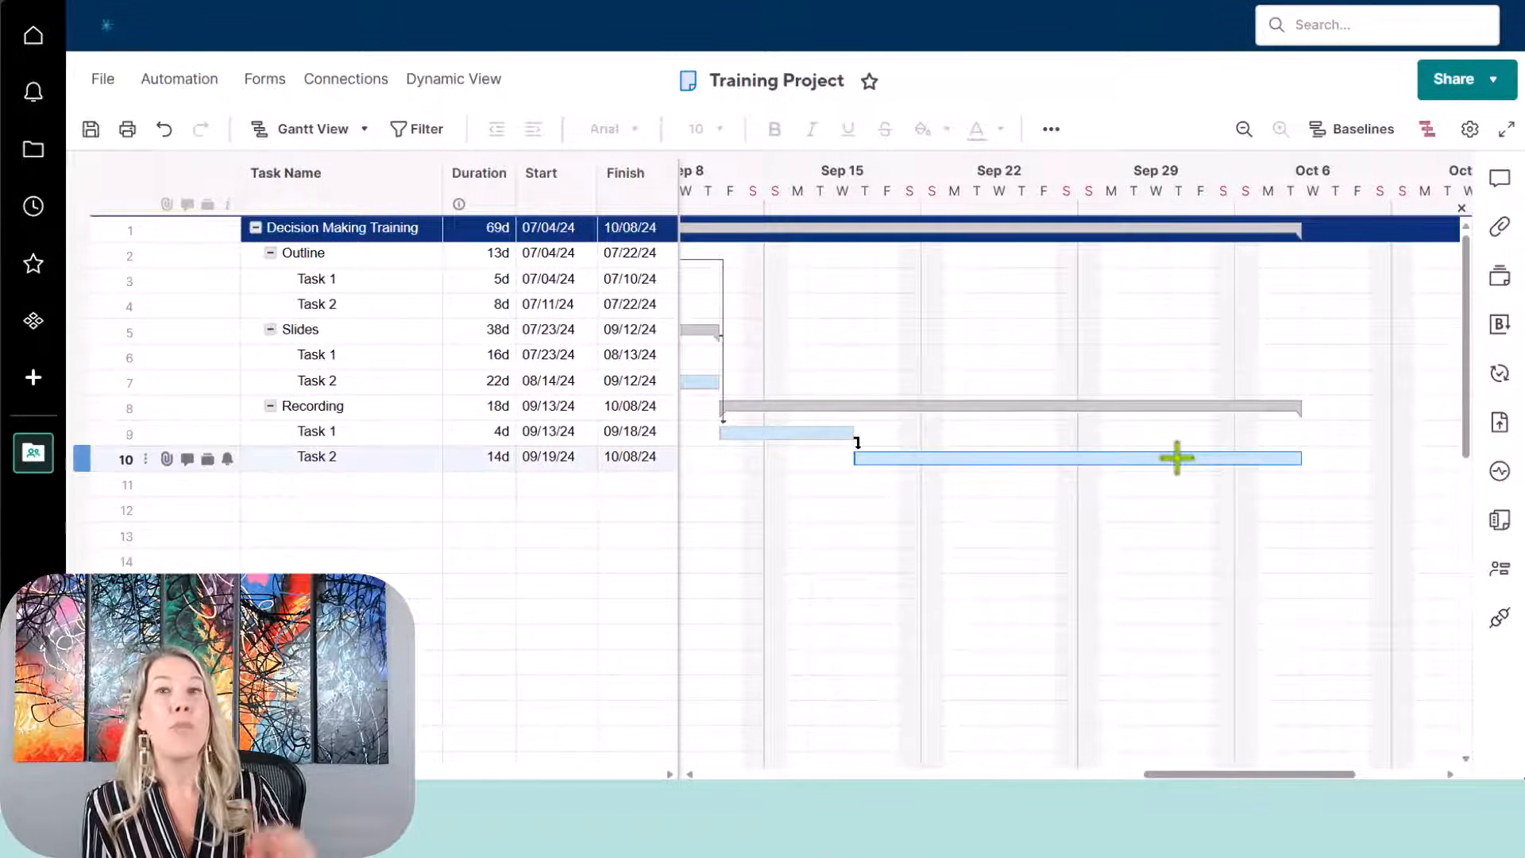
pyautogui.moveTo(1203, 775); pyautogui.dragTo(1216, 774)
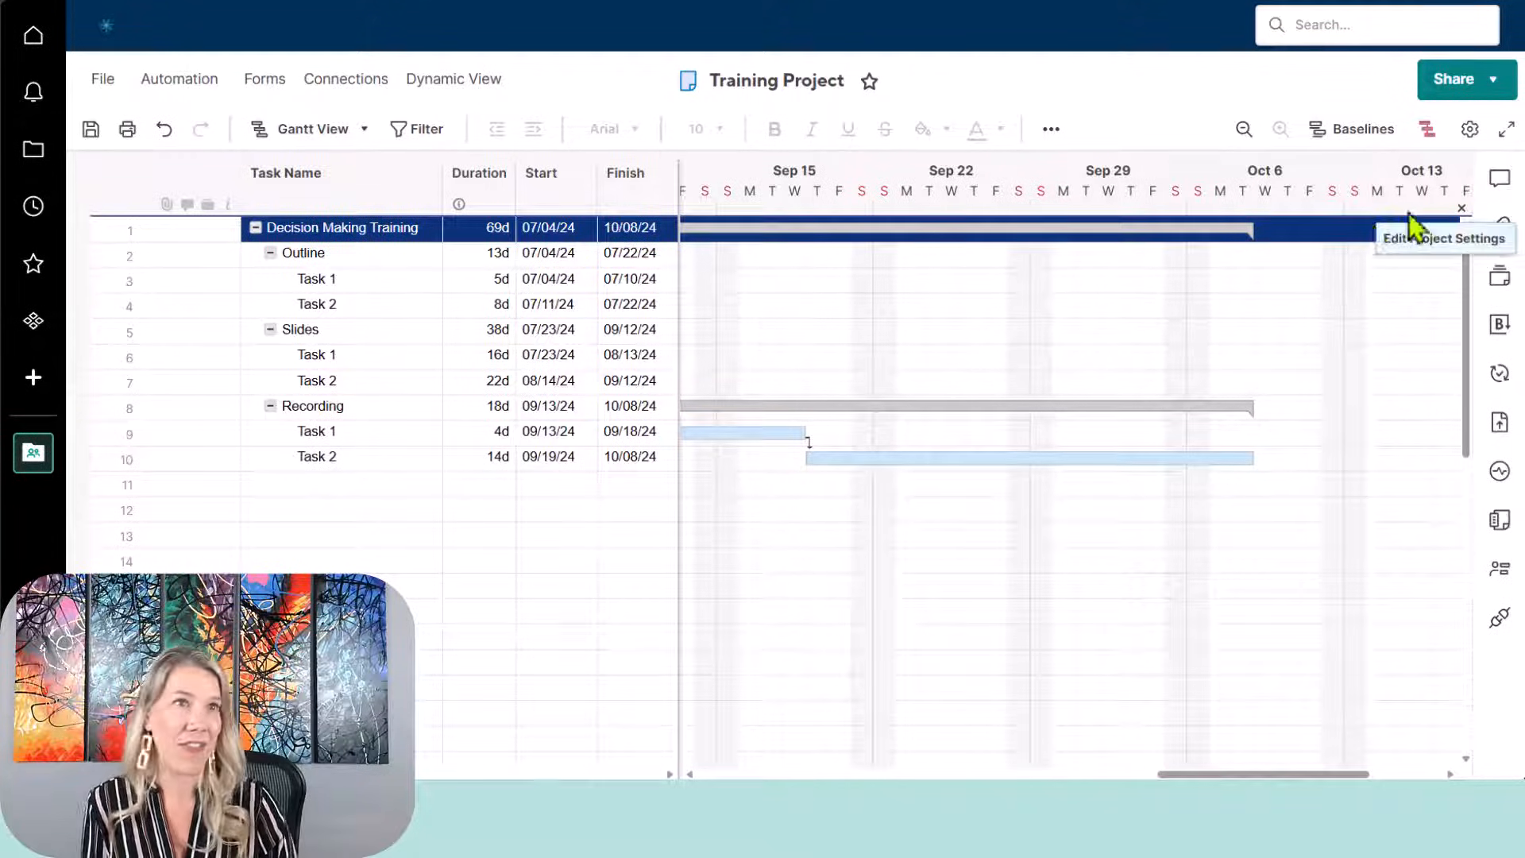
# Step: Review the Dependency, Gantt Timescale and Resource Management project settings, including the primary heading options, and leave them unchanged
pyautogui.click(1470, 131)
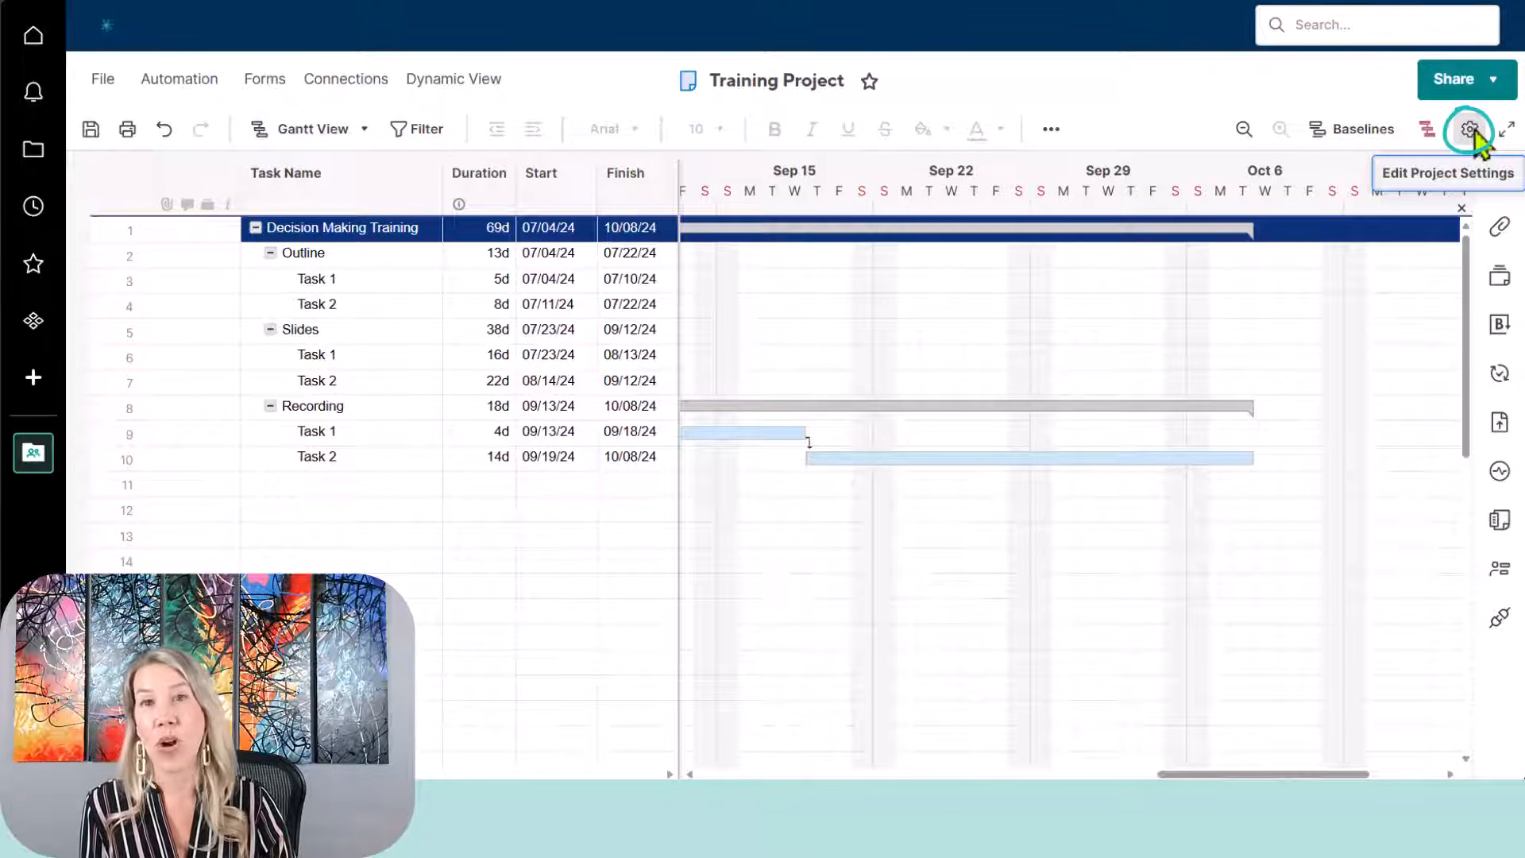
pyautogui.click(1470, 129)
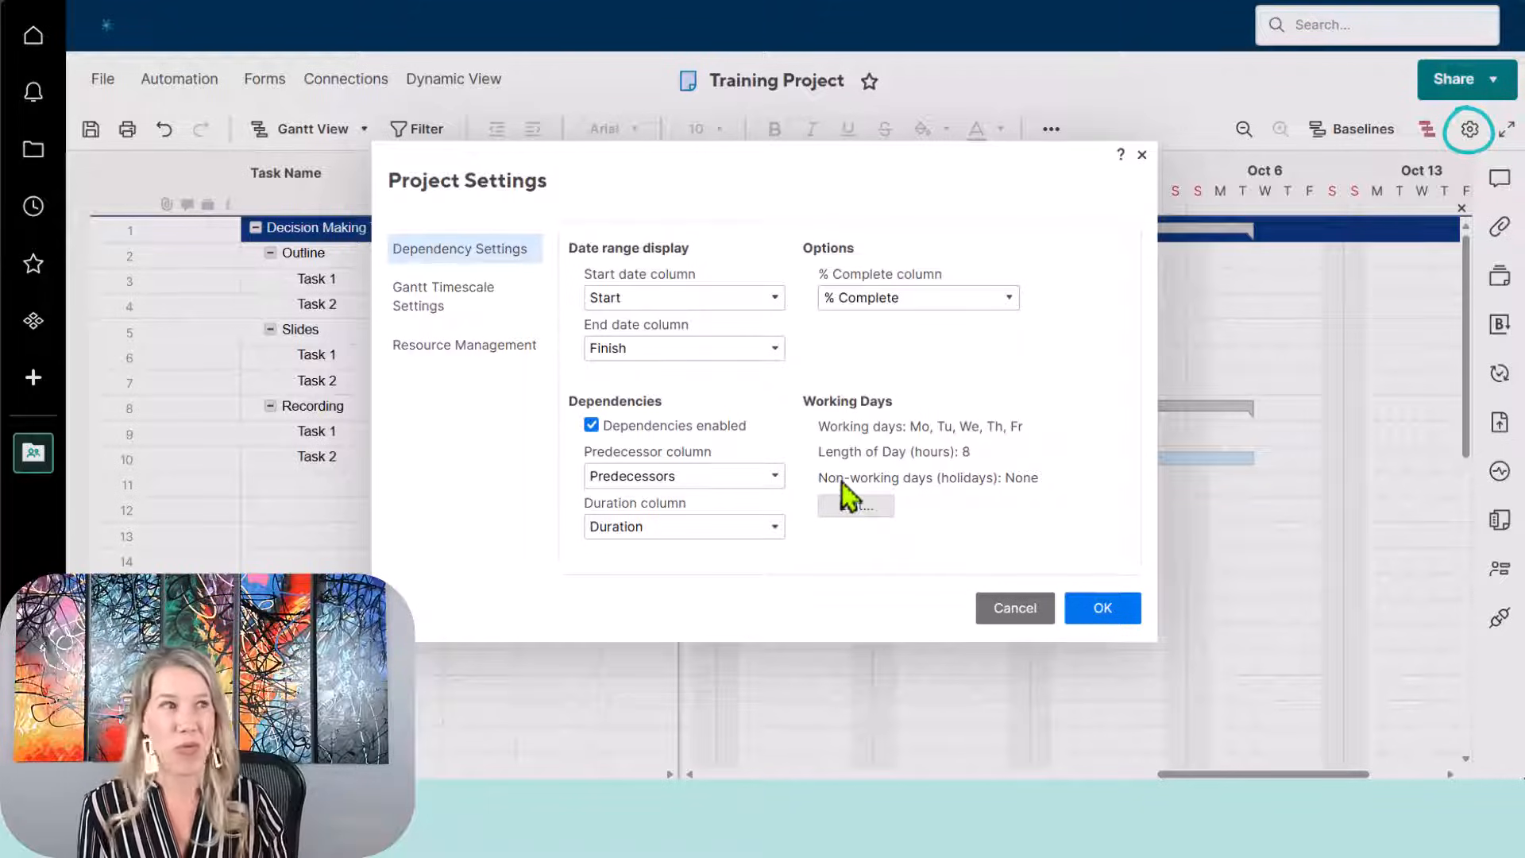
pyautogui.click(492, 303)
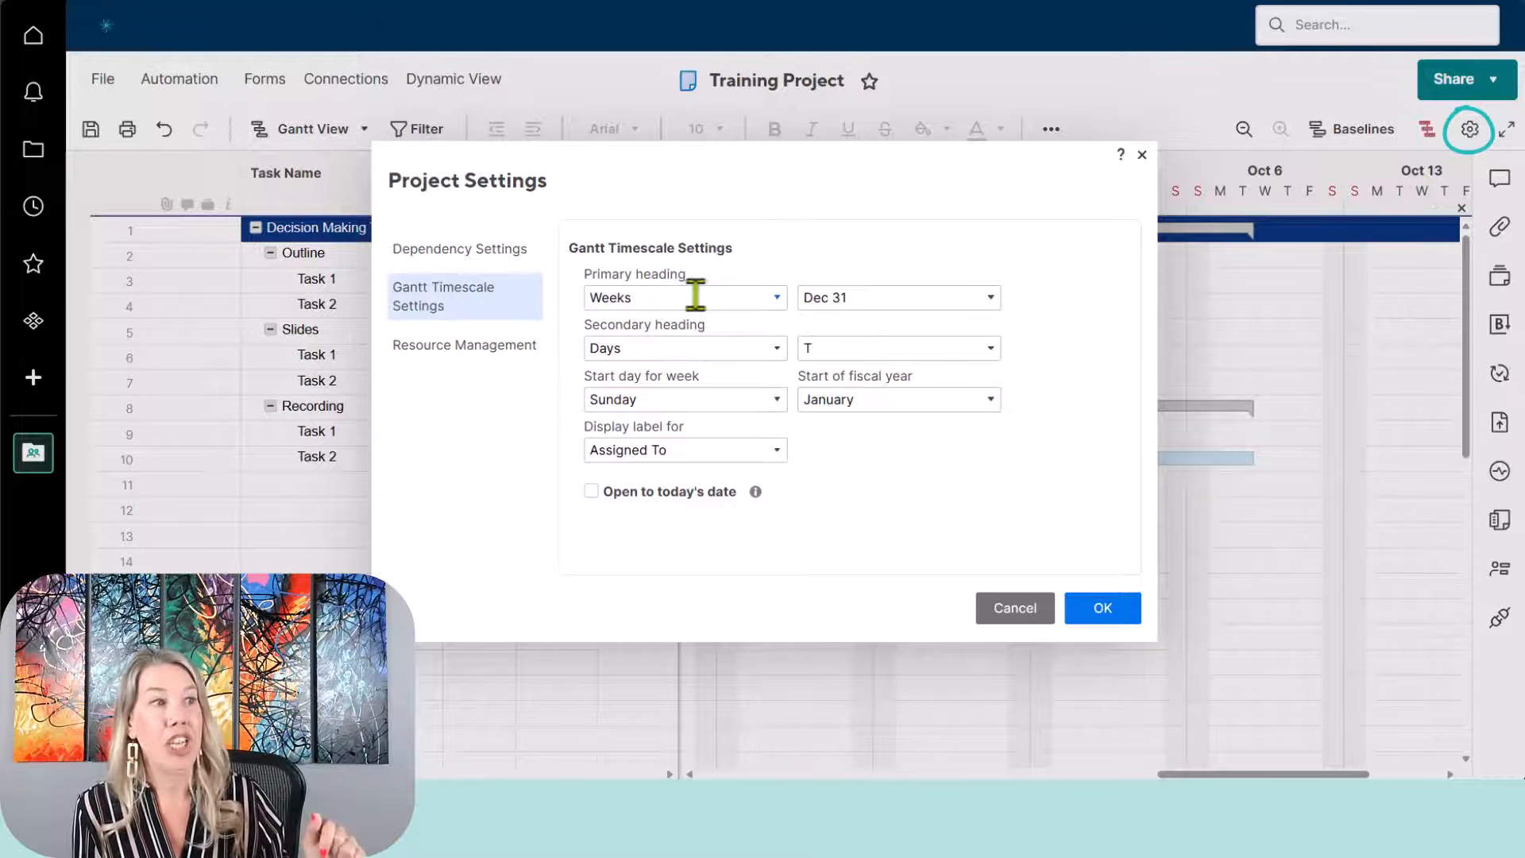
pyautogui.click(777, 298)
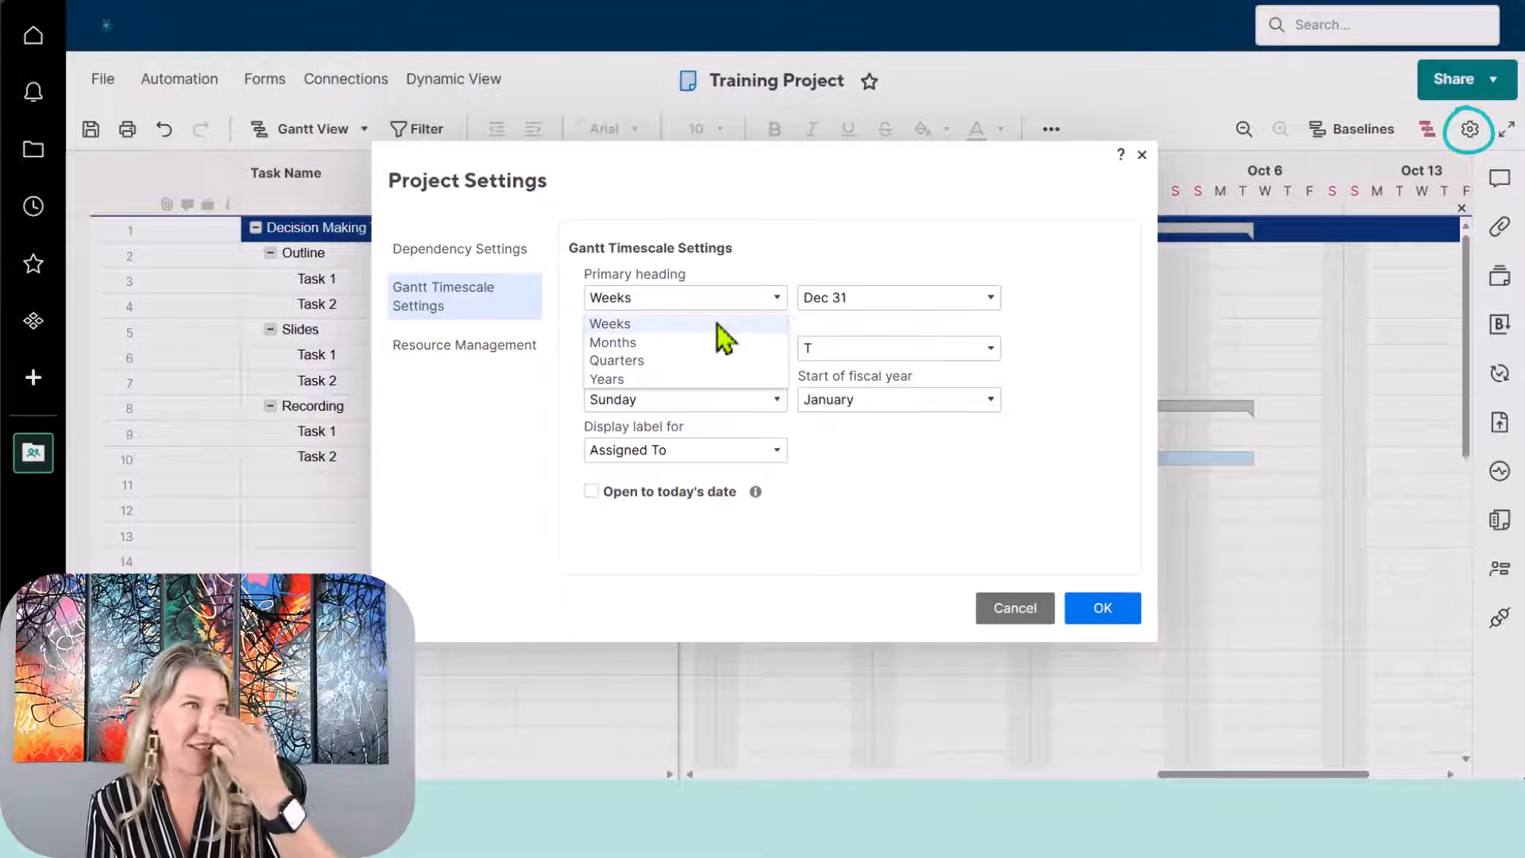
pyautogui.click(1053, 246)
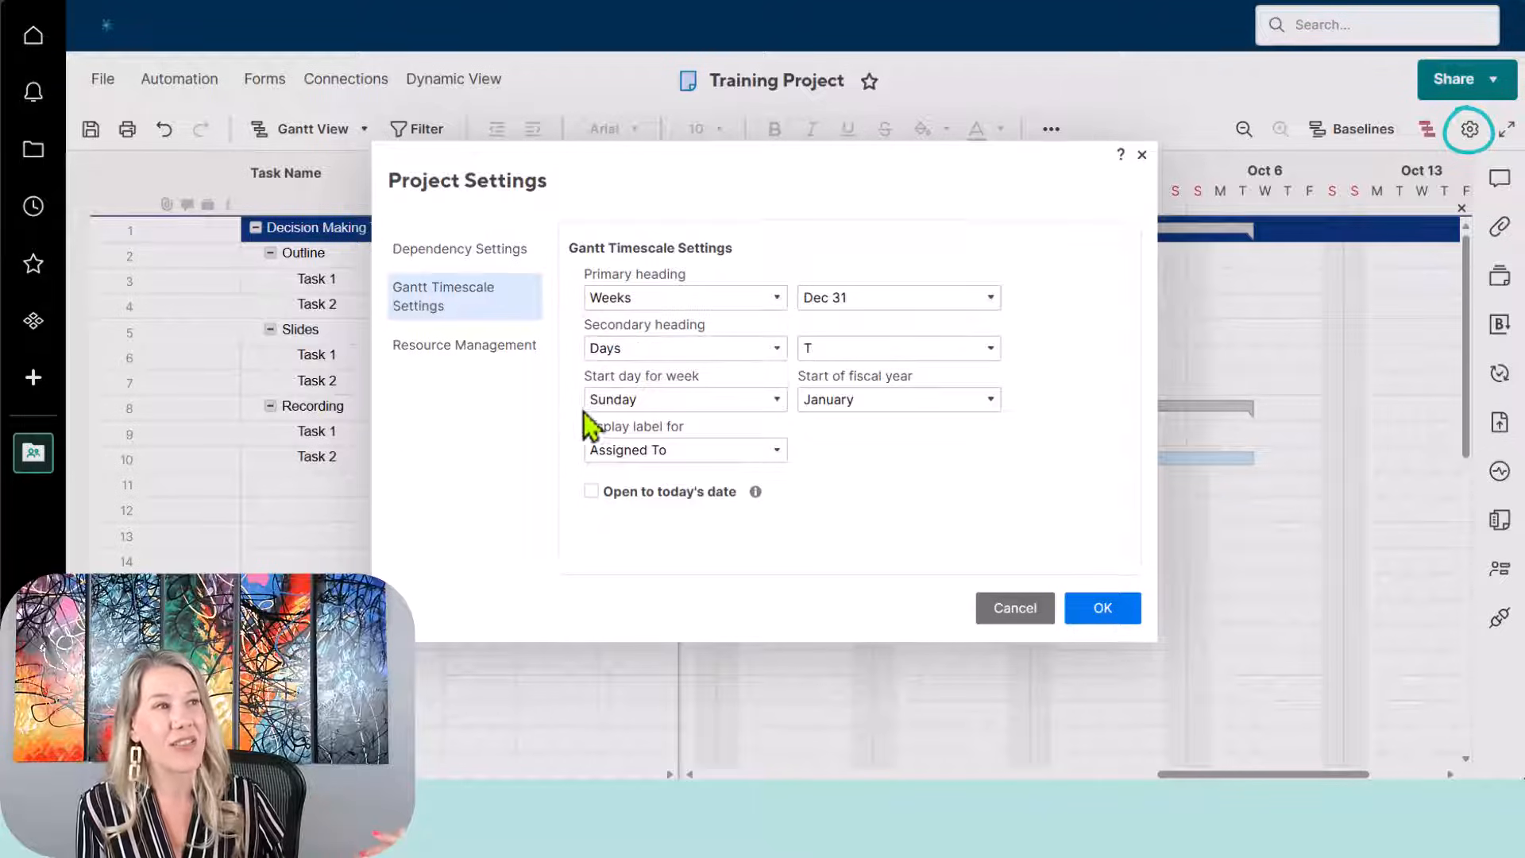
pyautogui.click(490, 350)
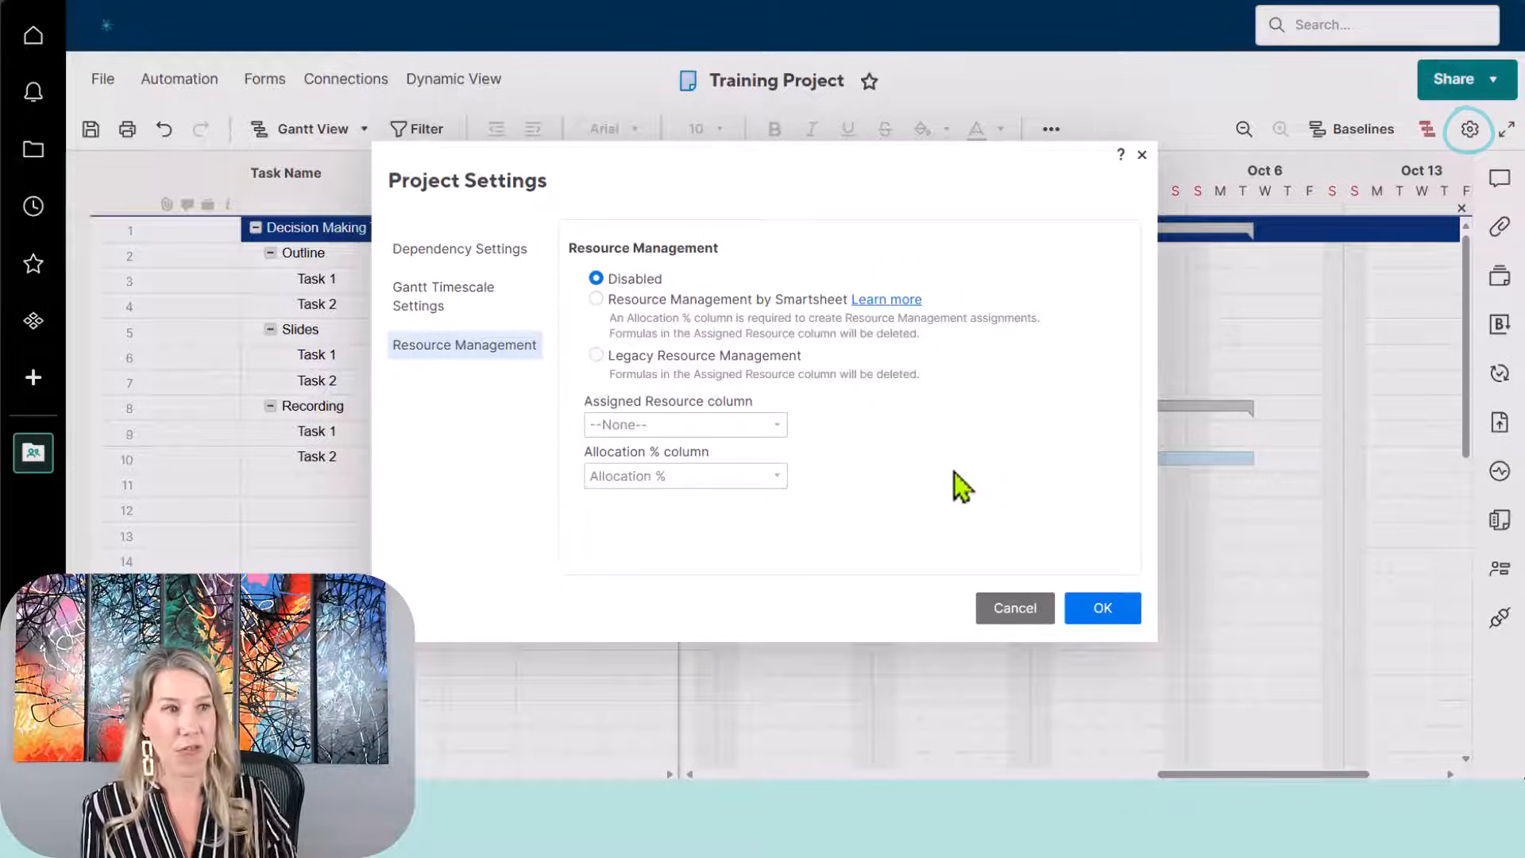
pyautogui.click(1142, 156)
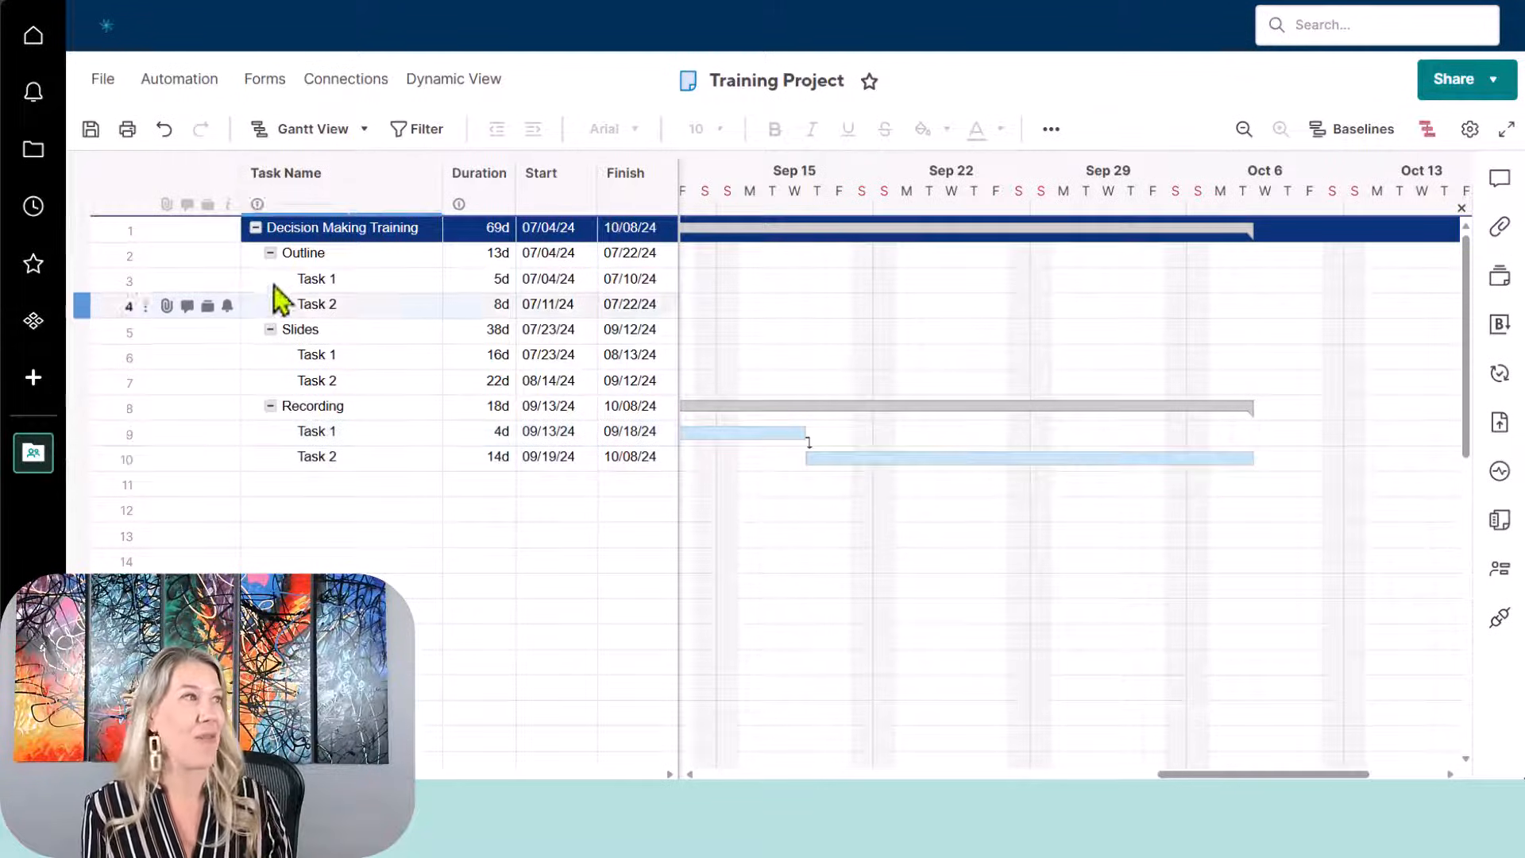
# Step: Return to the 2024 June Rocks! workspace and view the kinds of items that can be created in it
pyautogui.click(41, 155)
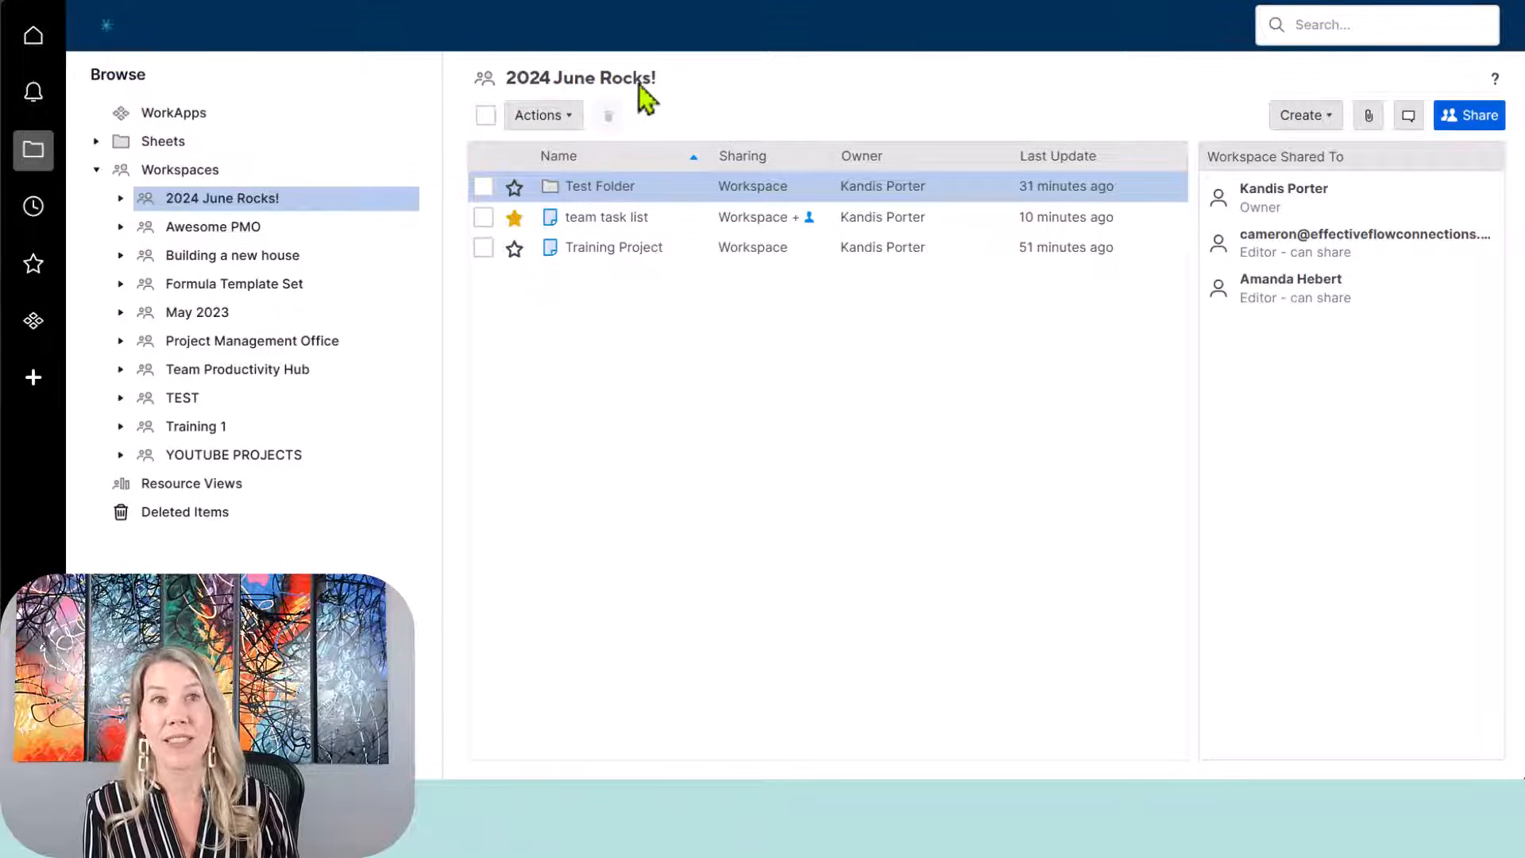
pyautogui.click(1331, 121)
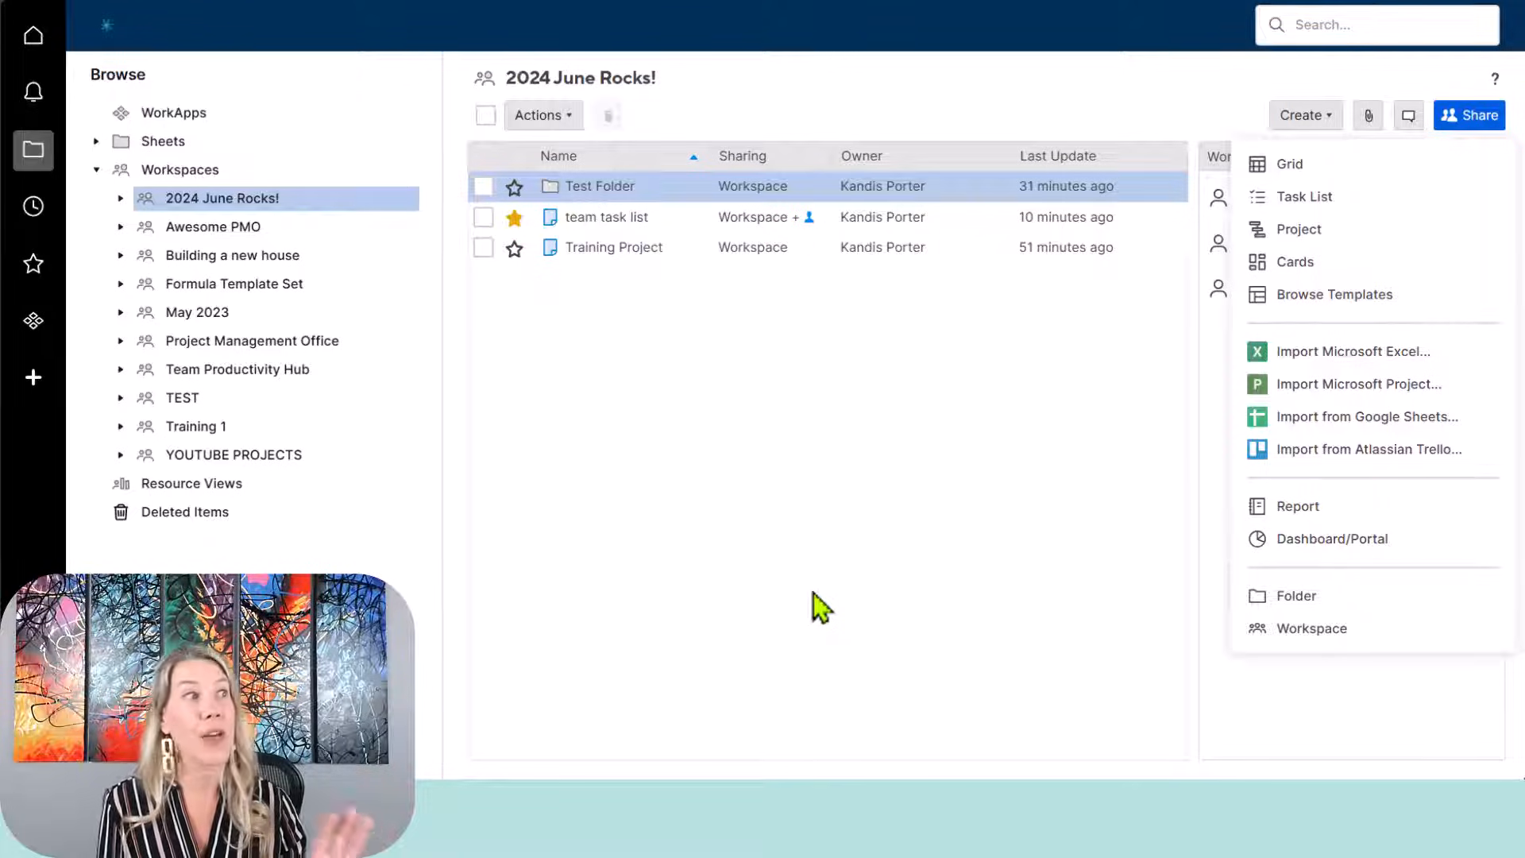
# Step: Open the team task list sheet in Grid View and look at its automation options
pyautogui.click(590, 220)
pyautogui.click(591, 221)
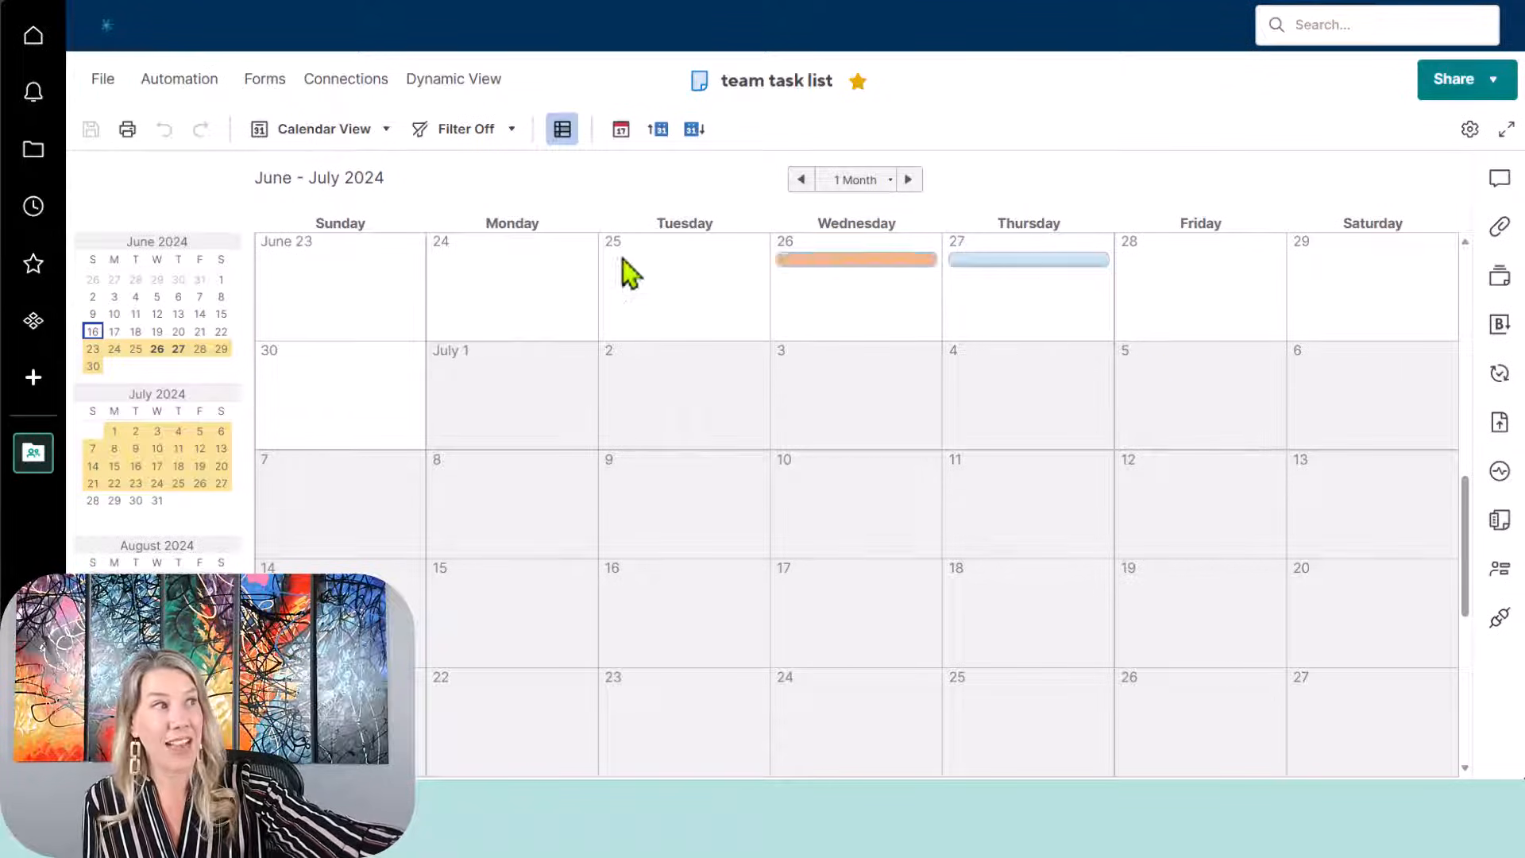
pyautogui.click(361, 135)
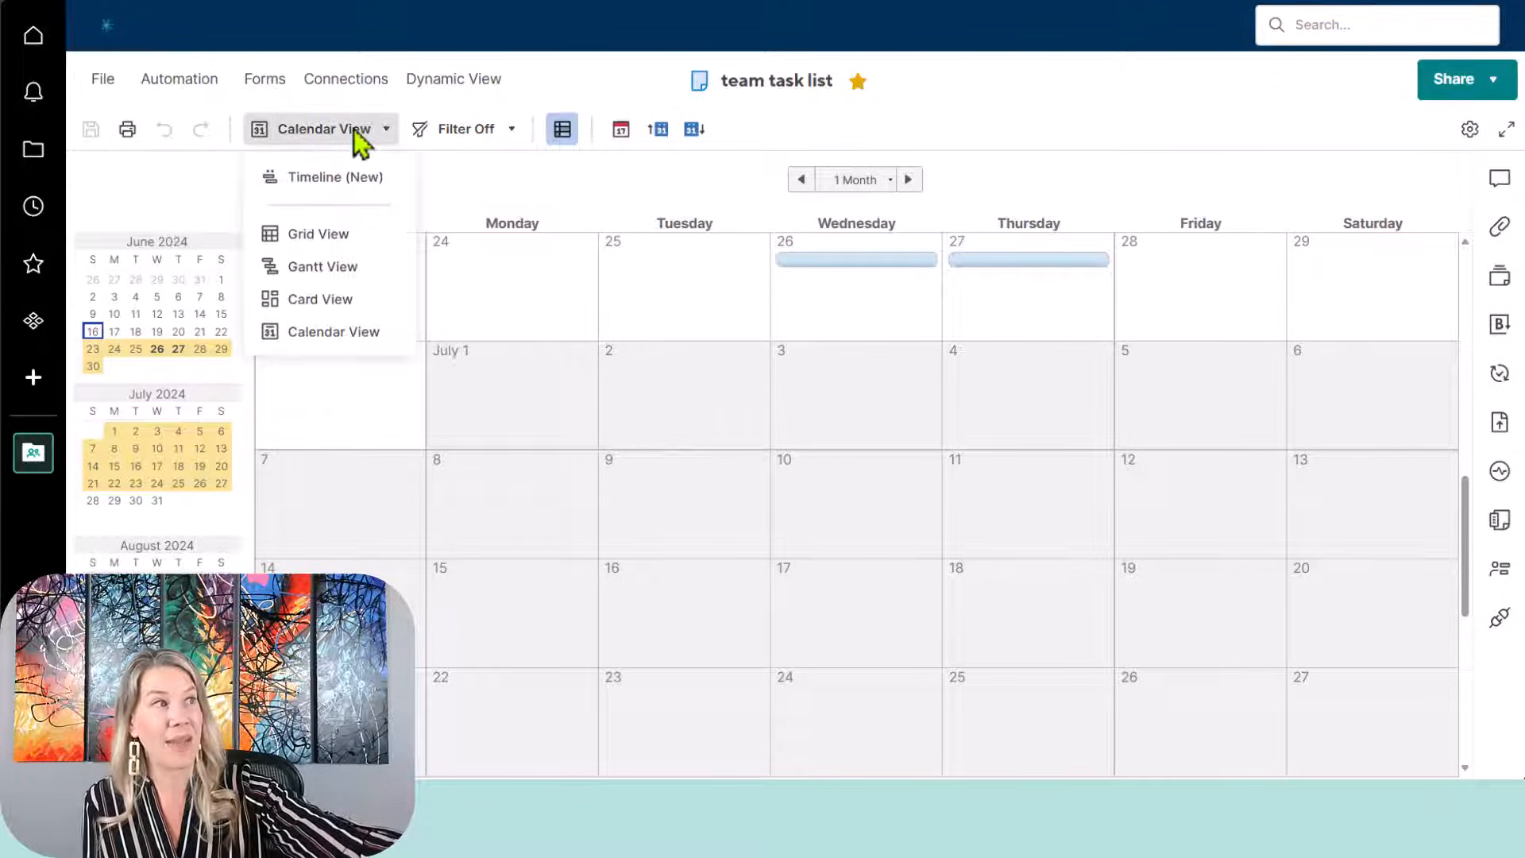
pyautogui.click(355, 233)
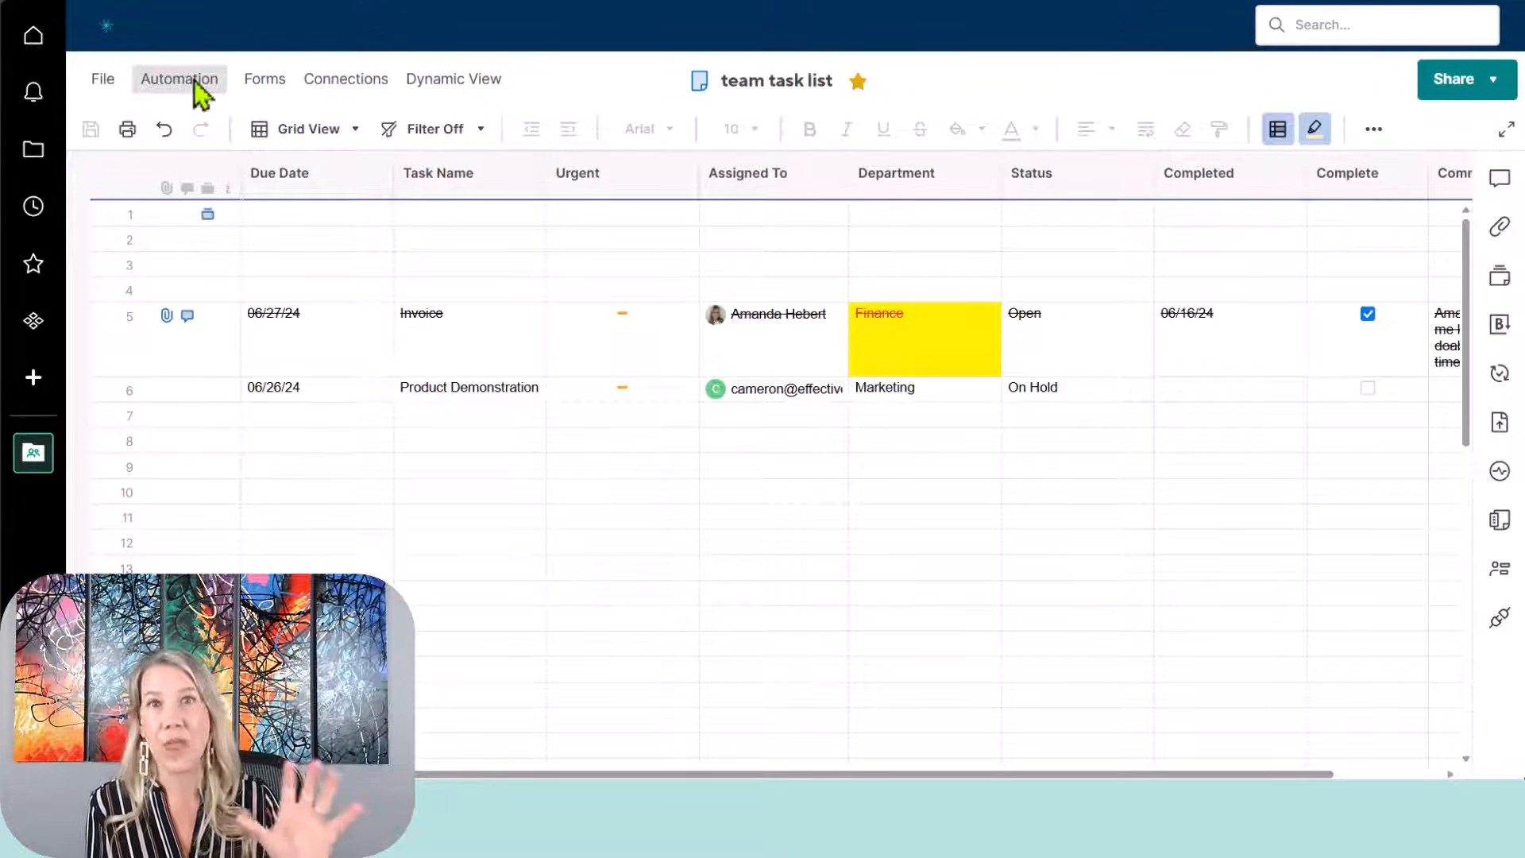
pyautogui.click(194, 79)
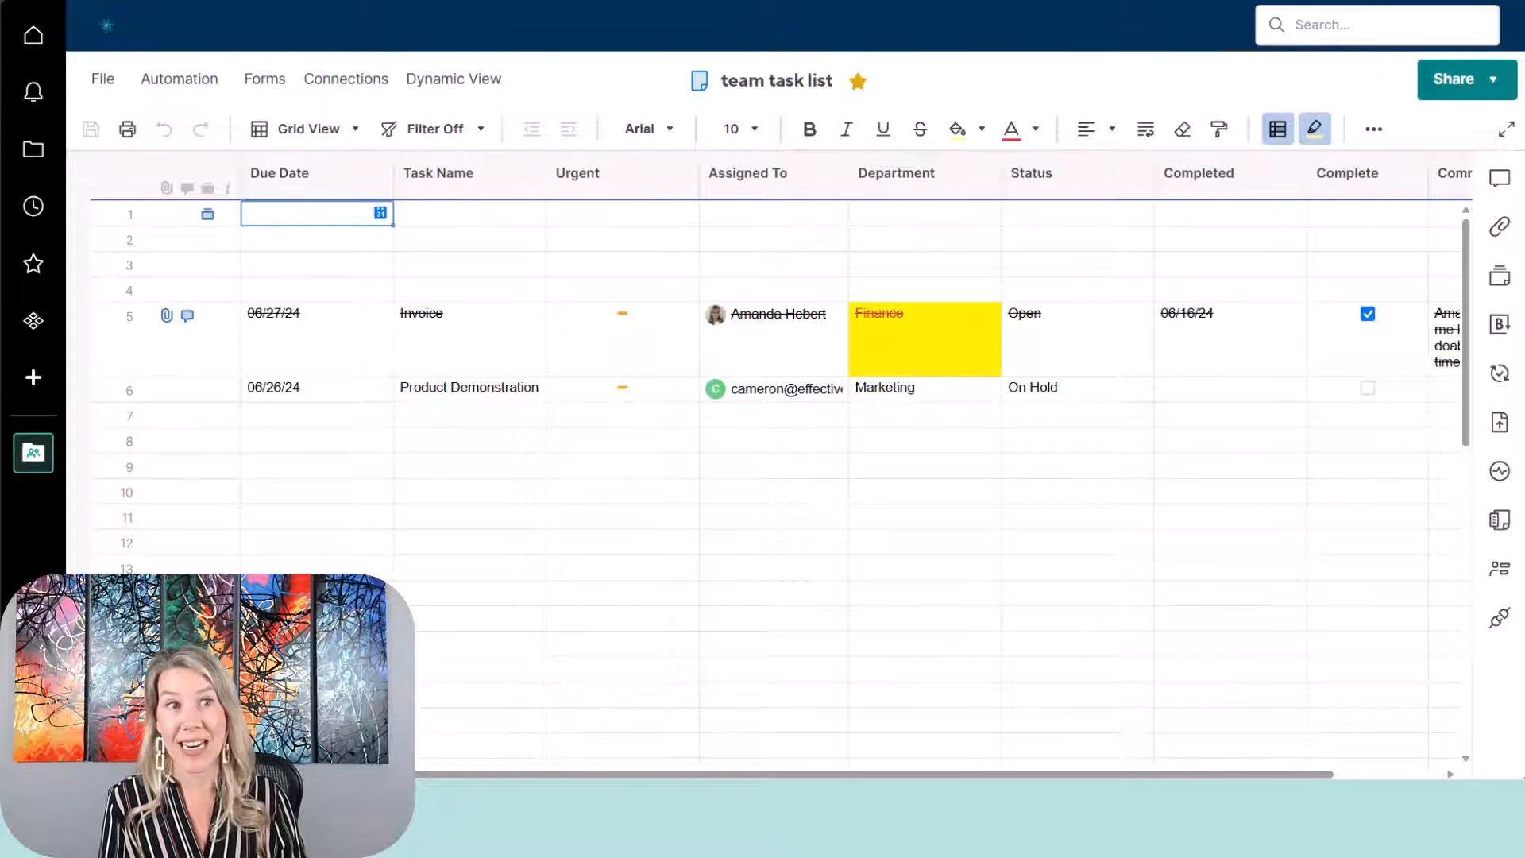
# Step: Publish the team task list as a Read Only - HTML version to generate its publish link
pyautogui.click(1500, 423)
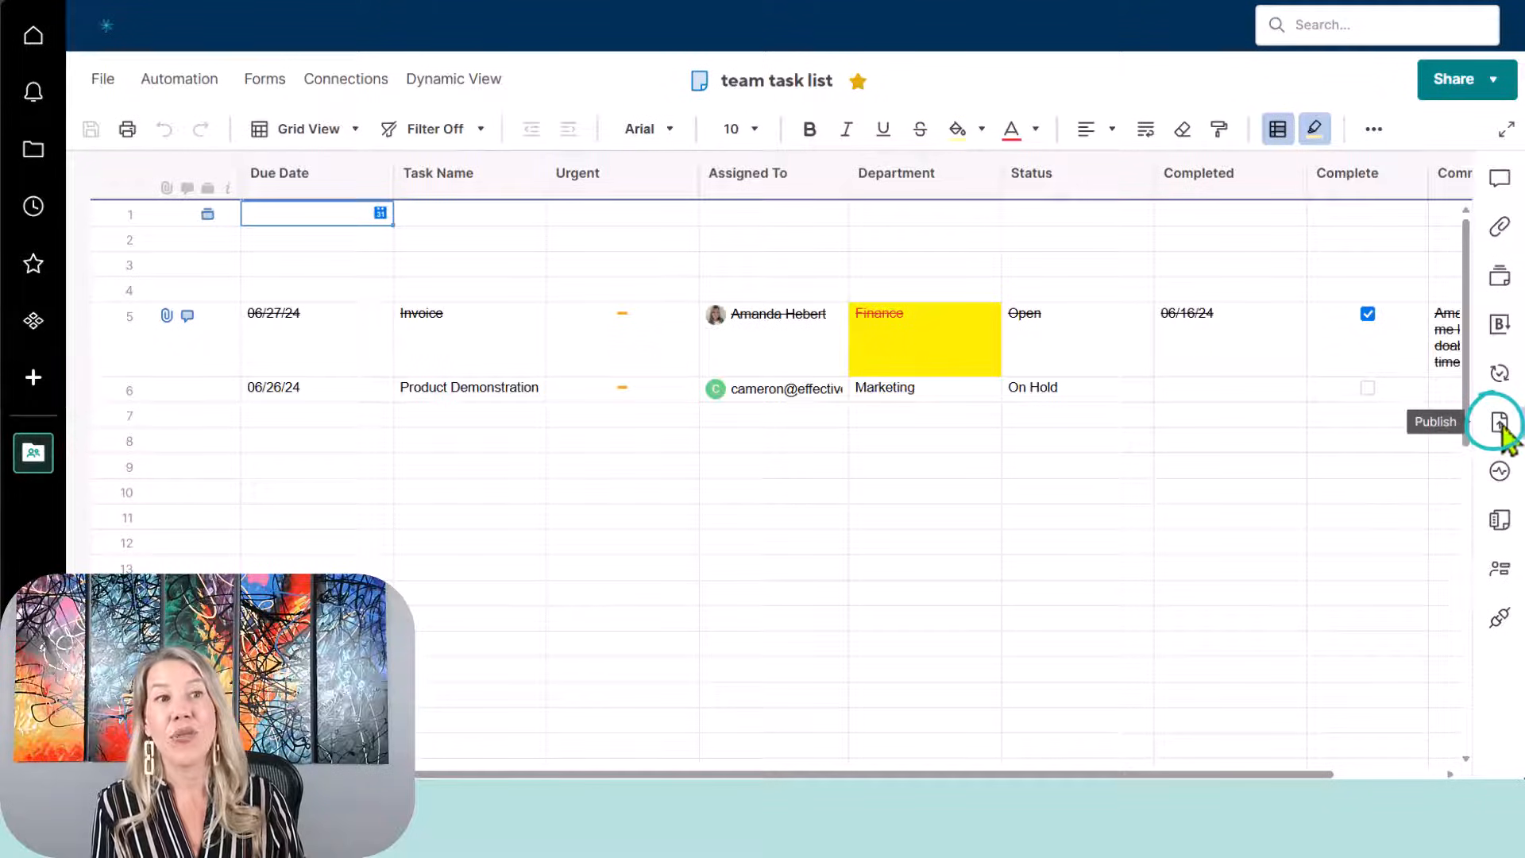
pyautogui.click(1501, 426)
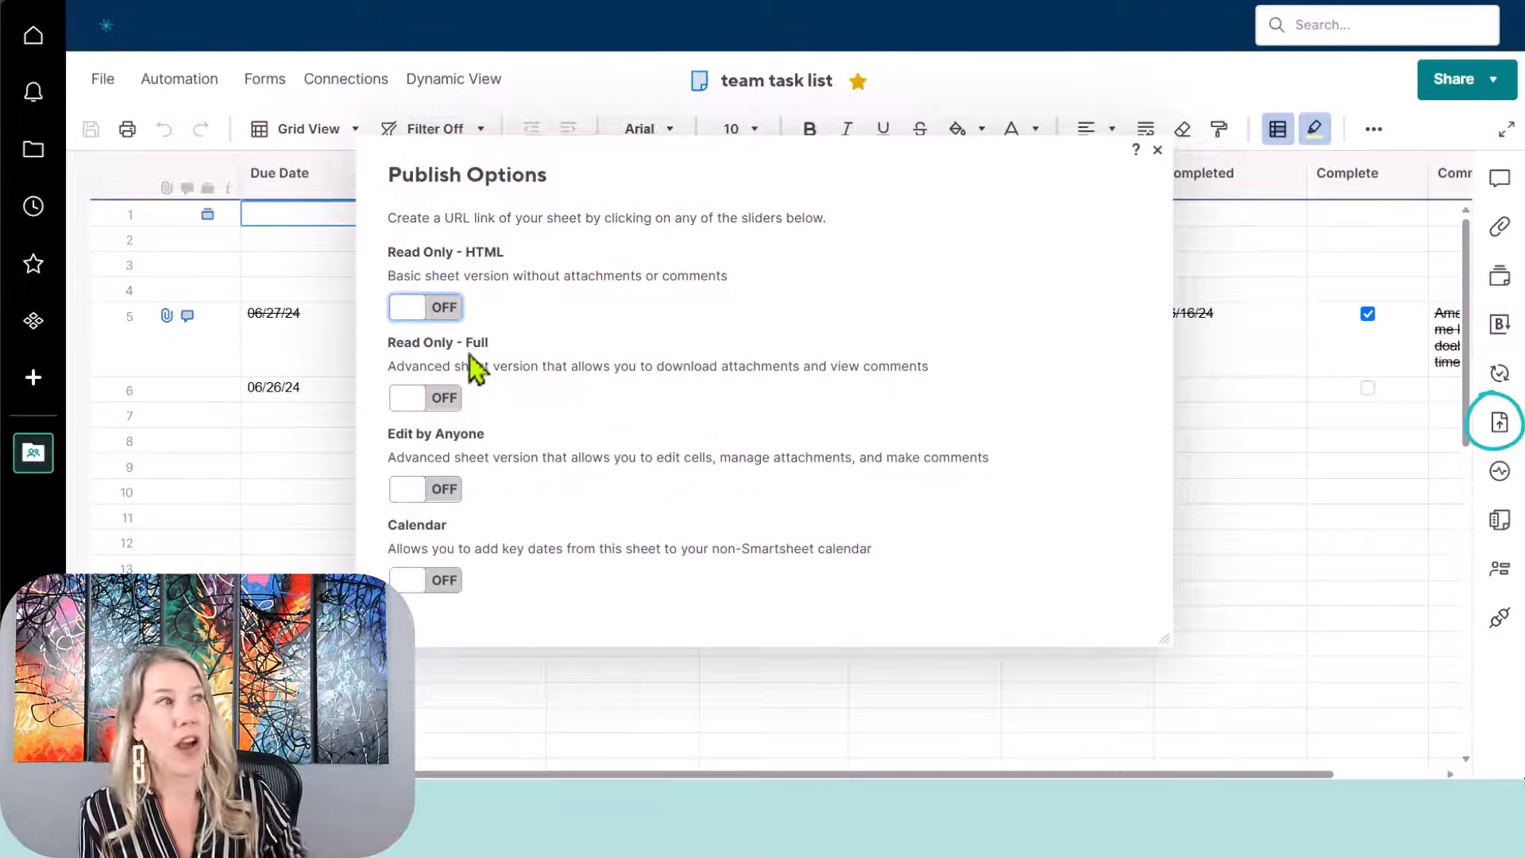
pyautogui.click(449, 308)
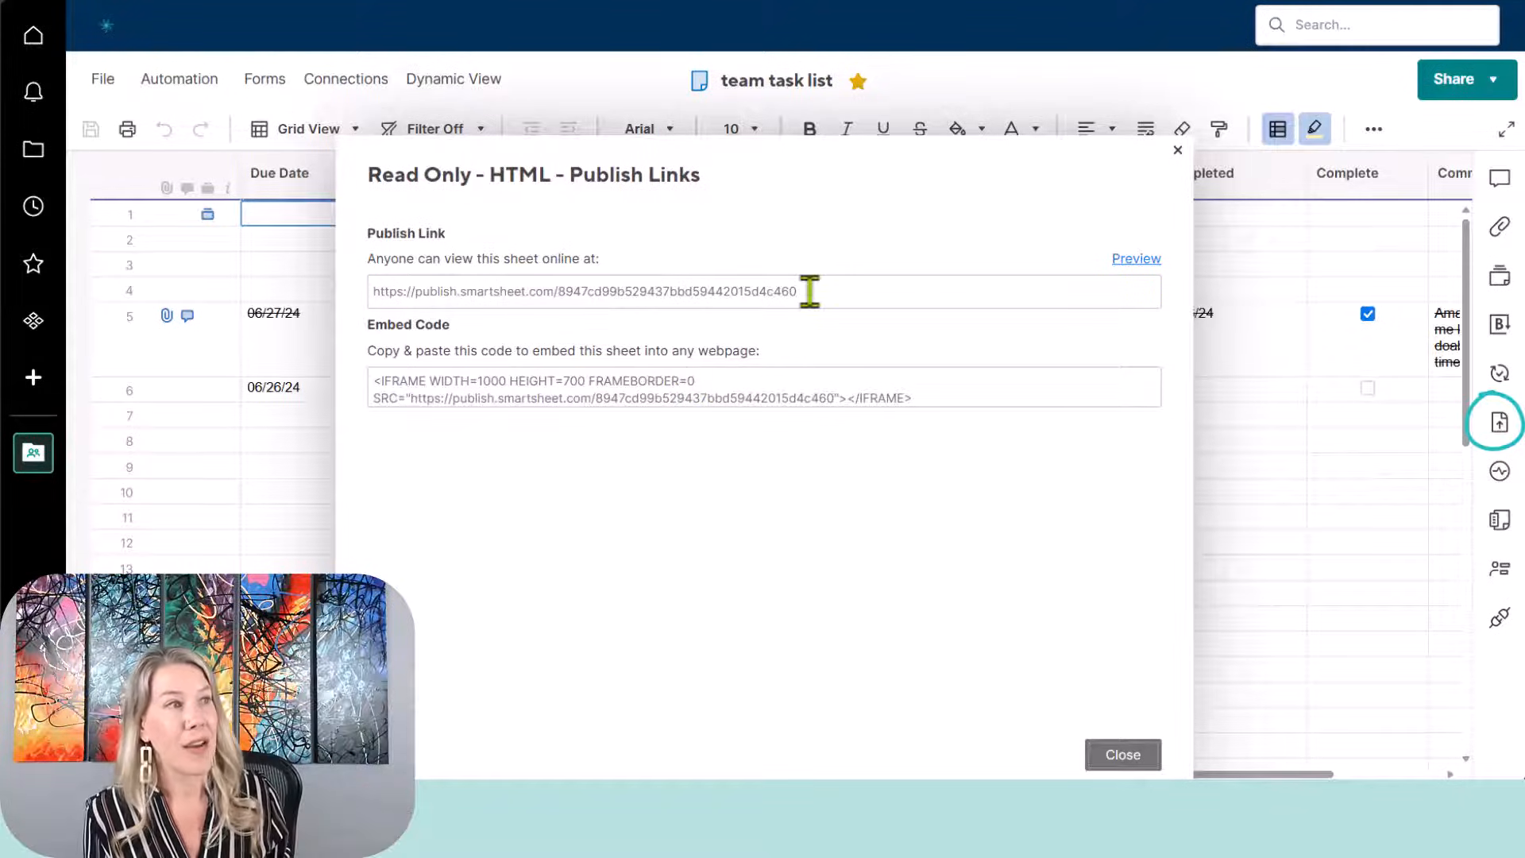
# Step: Copy the sheet's publish link and open it in a new browser tab to examine the read-only task table
pyautogui.moveTo(809, 291); pyautogui.dragTo(371, 293)
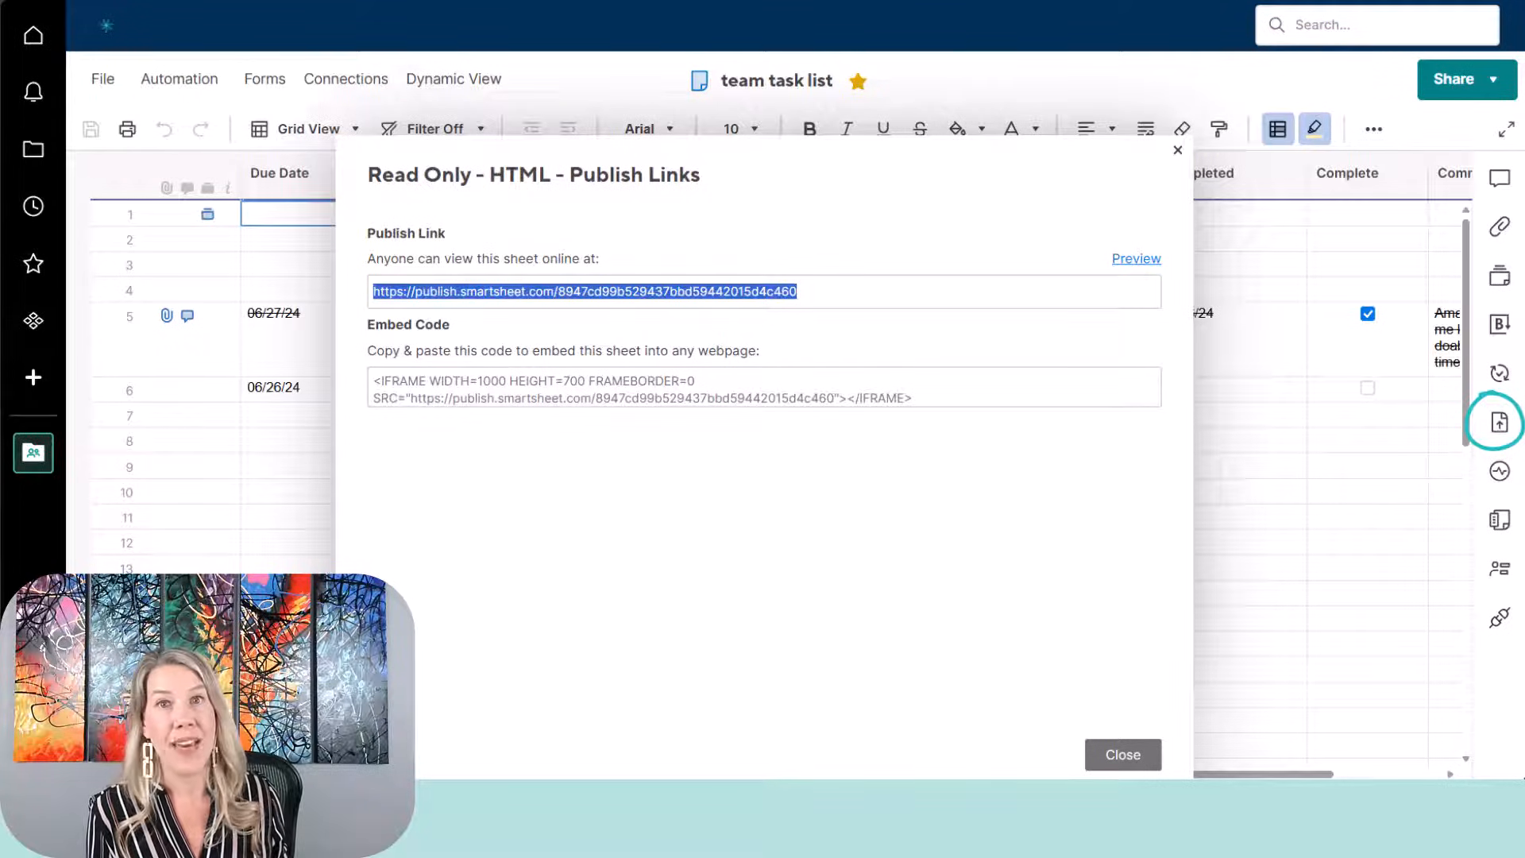
pyautogui.hotkey('ctrl', 't')
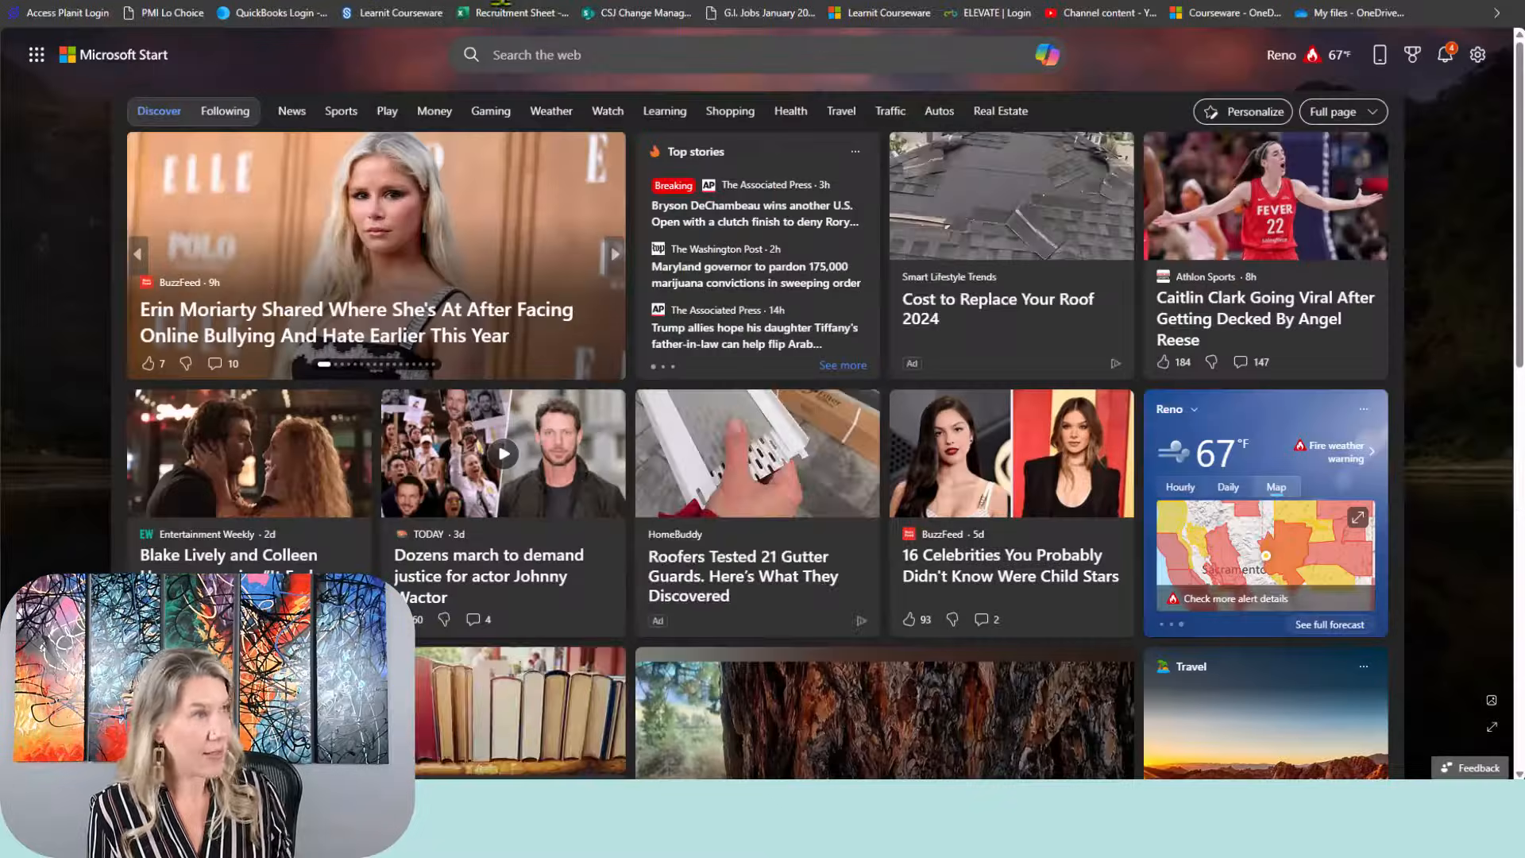
pyautogui.hotkey('ctrl', 'v')
pyautogui.press('Return')
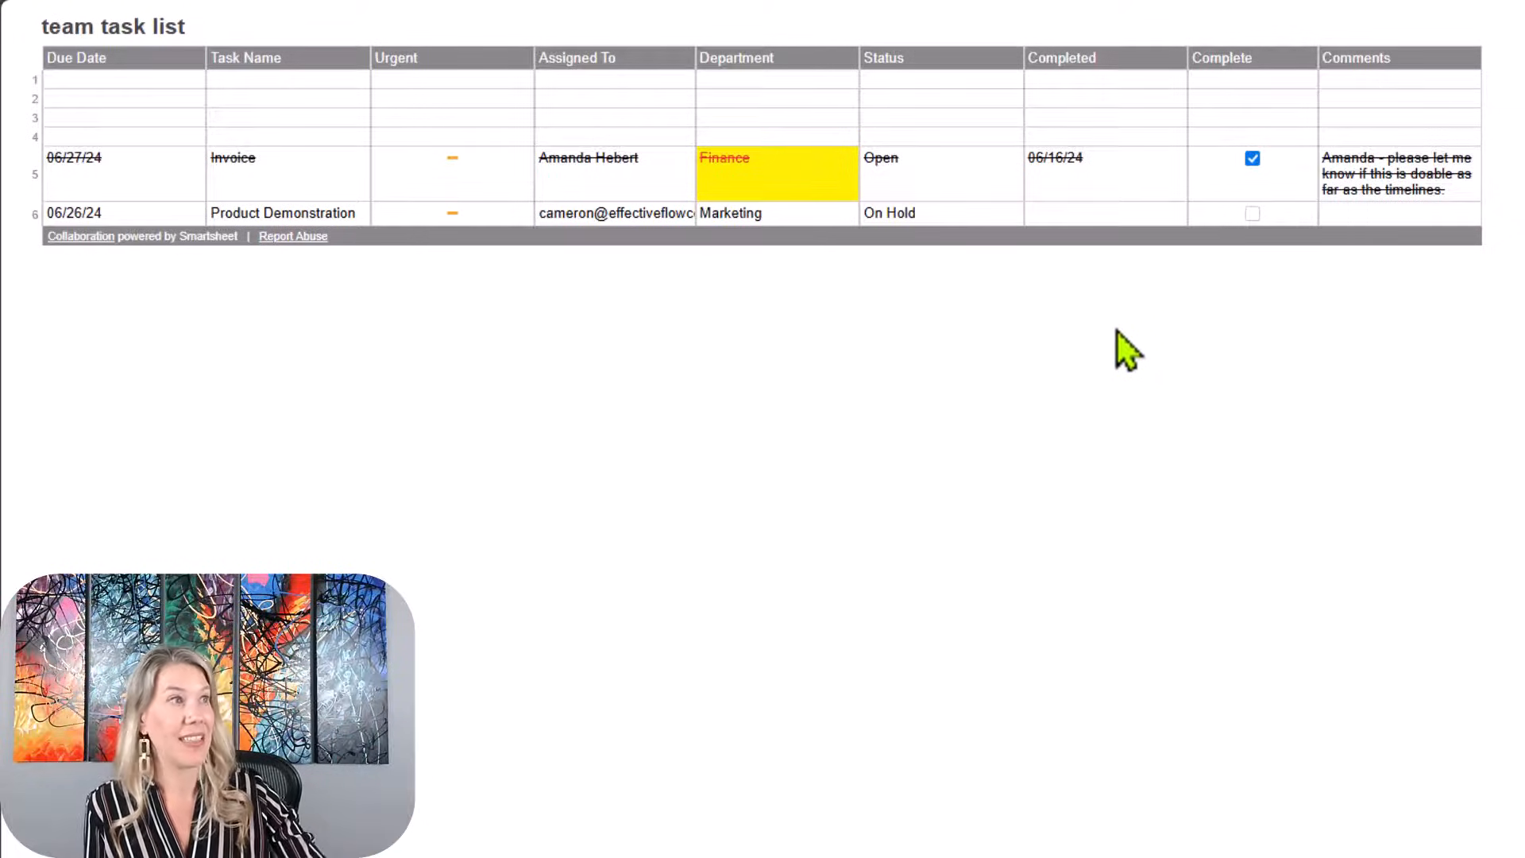
pyautogui.moveTo(529, 124); pyautogui.dragTo(1384, 244)
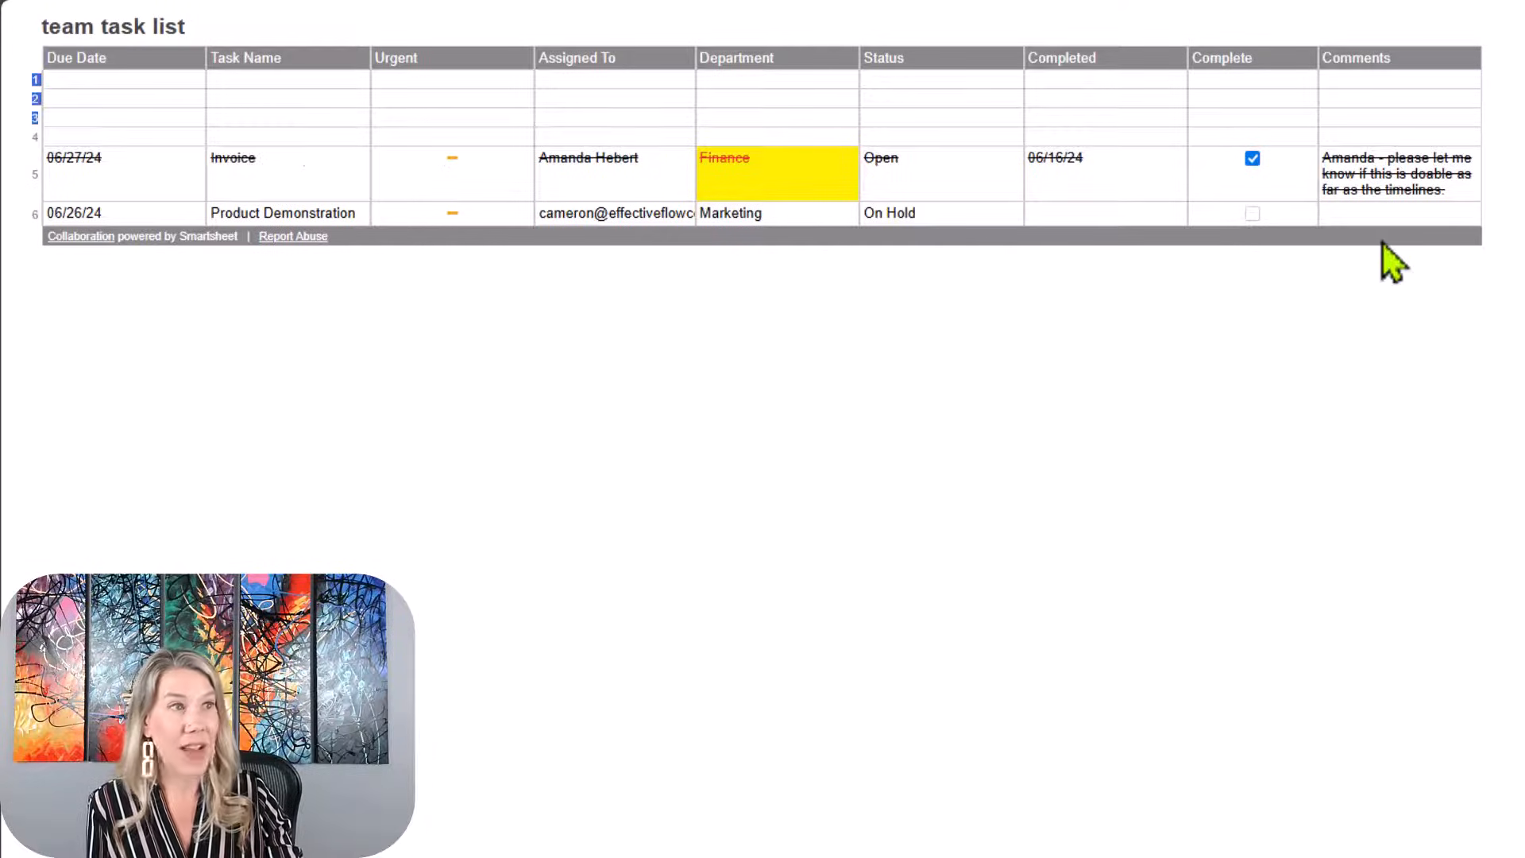
pyautogui.click(947, 240)
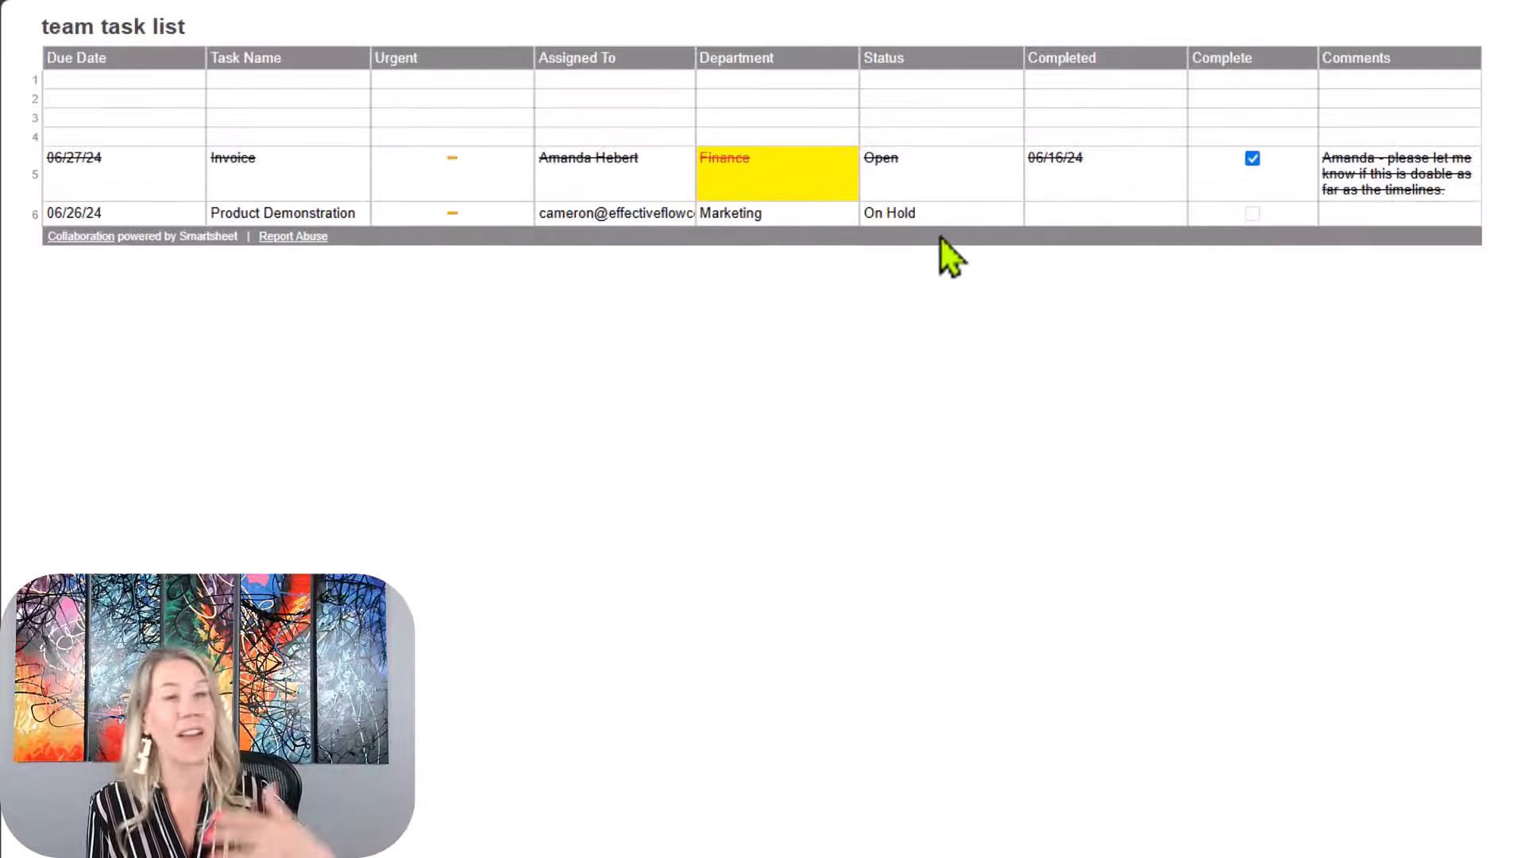